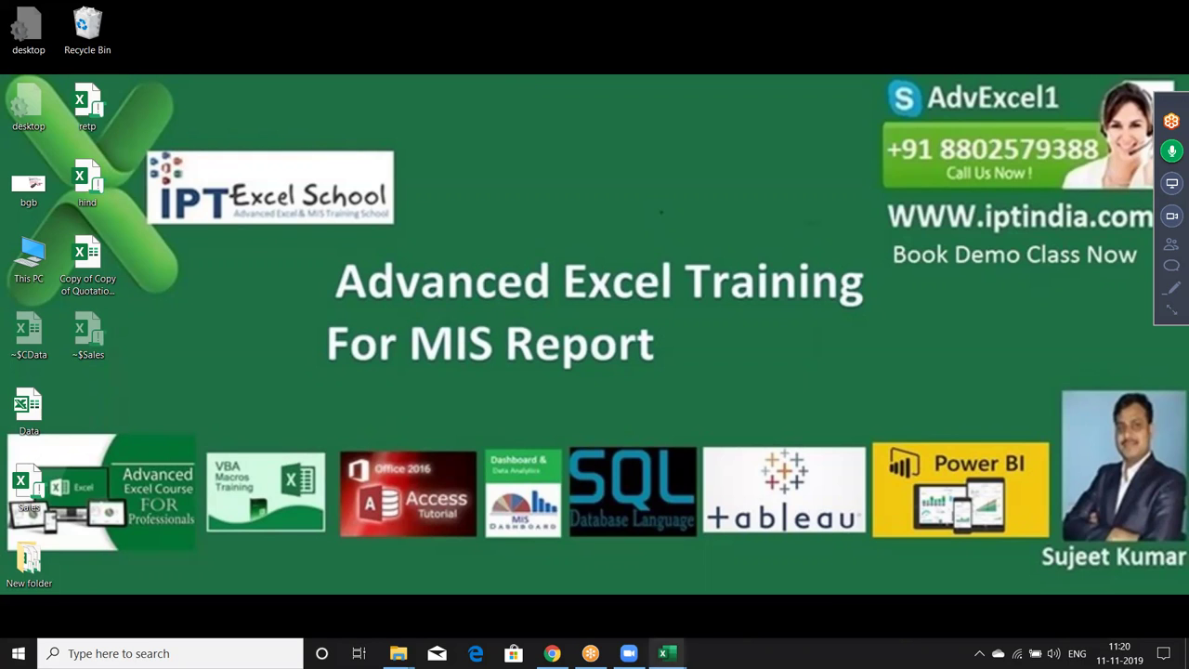
# Bring the Sales workbook forward and step through the first record's Name, Product, Qty and City cells.
pyautogui.moveTo(663, 653)
pyautogui.click(730, 617)
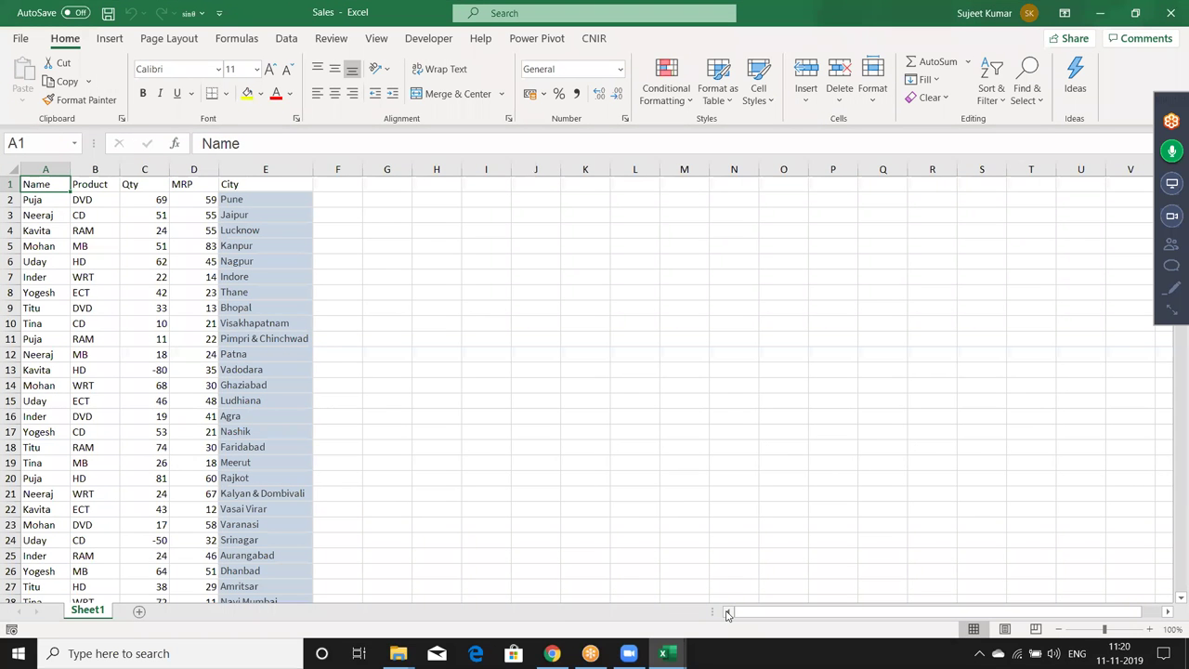
pyautogui.press('Down')
pyautogui.press('Right')
pyautogui.press('Left')
pyautogui.hotkey('shift', 'Right')
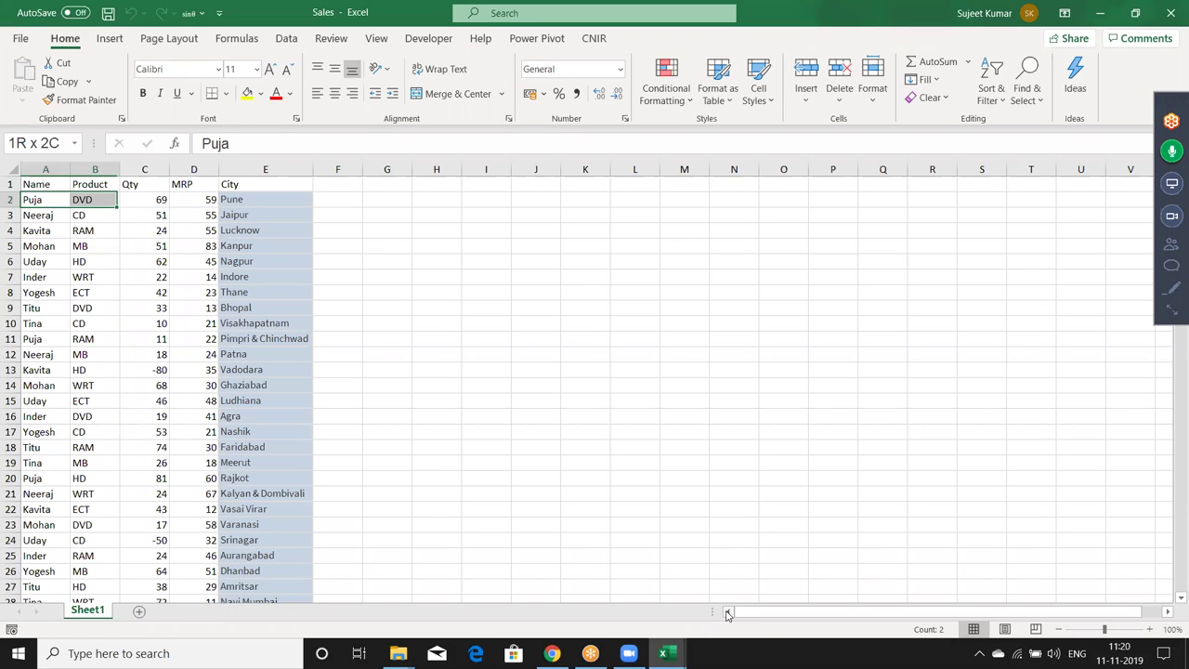
pyautogui.press('Right')
pyautogui.press('Right')
pyautogui.press('Right')
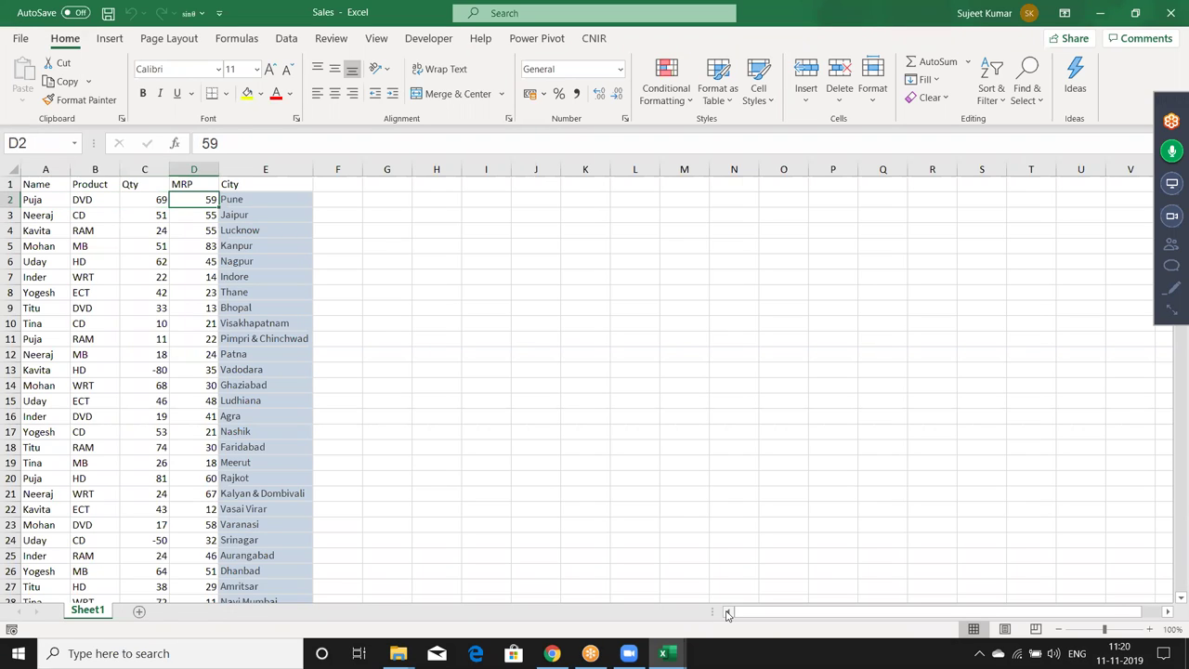
pyautogui.press('Return')
pyautogui.press('Return')
pyautogui.press('Return')
pyautogui.press('Return')
pyautogui.hotkey('shift', 'Return')
pyautogui.hotkey('shift', 'Return')
pyautogui.hotkey('shift', 'Return')
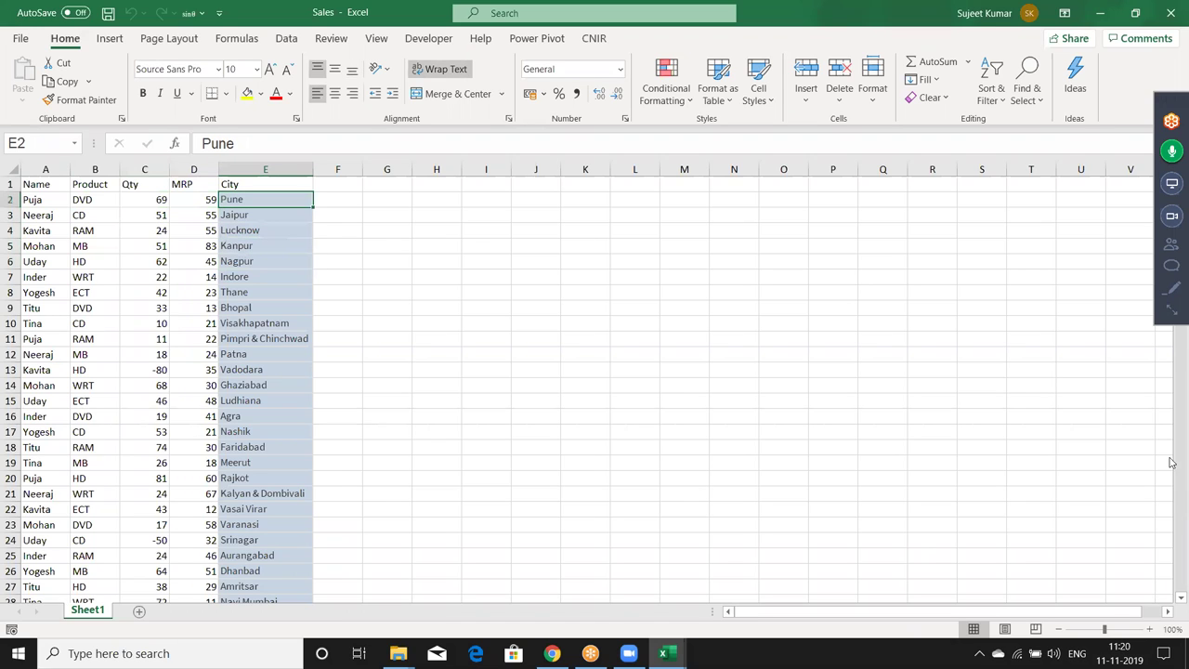
# Share the entire screen with meeting attendees in GoToMeeting, then collapse the meeting control panel.
pyautogui.click(1170, 312)
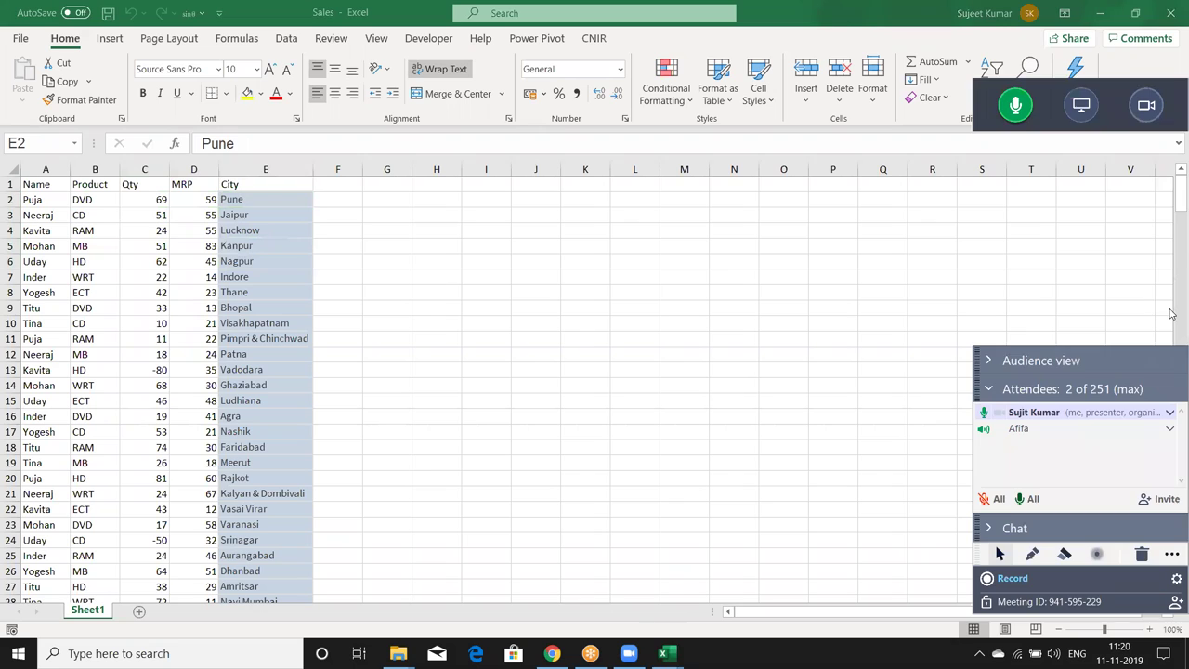
pyautogui.click(1081, 107)
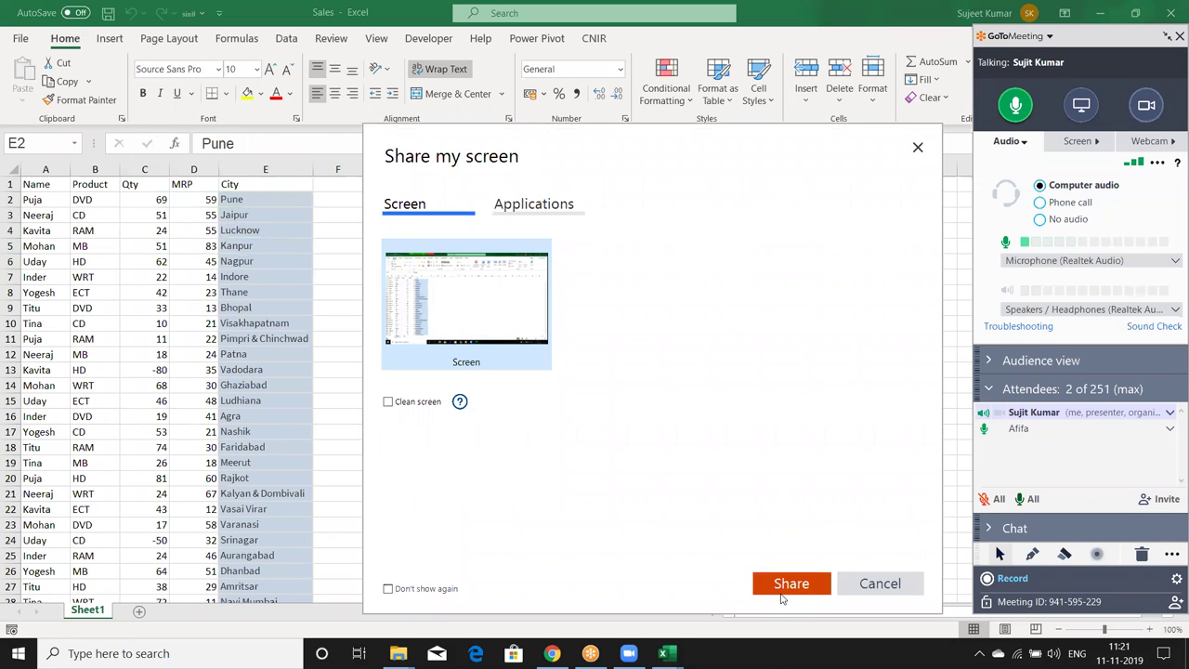
pyautogui.click(787, 585)
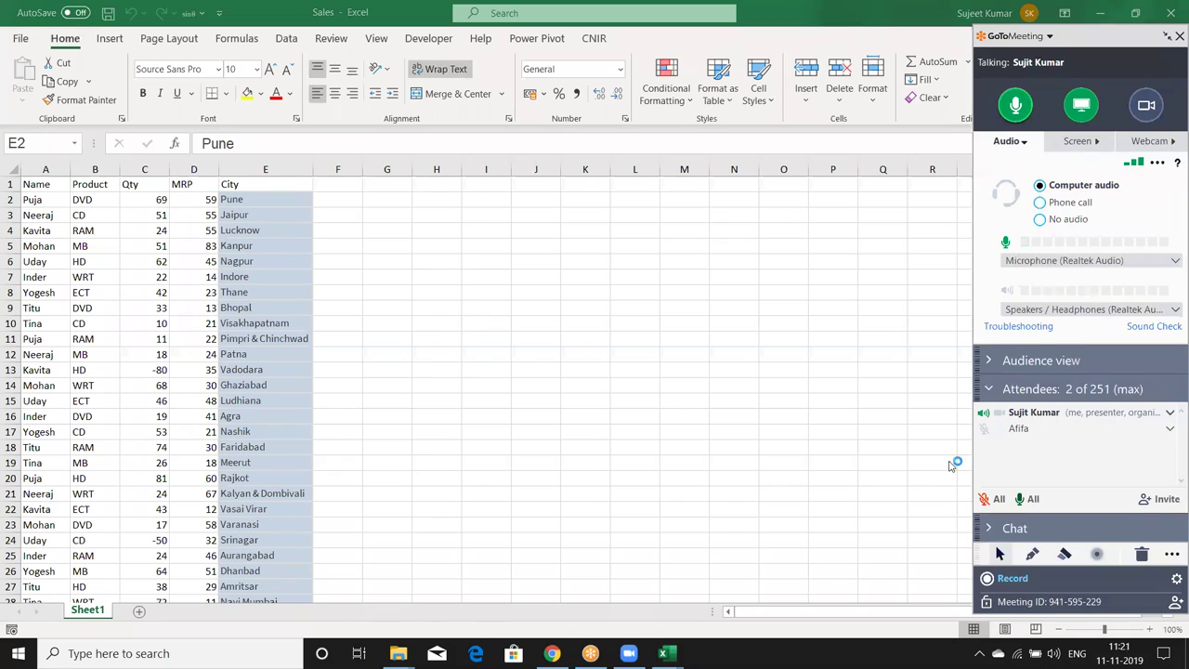
pyautogui.click(1168, 37)
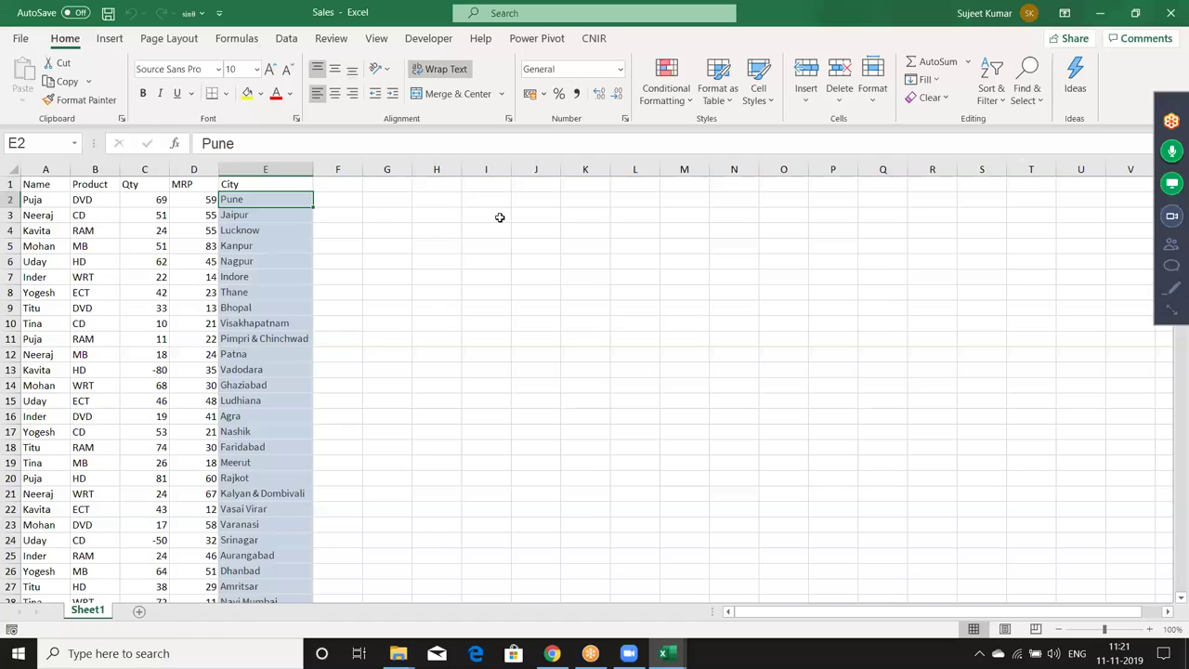
# Enter the lookup name Puja in cell I3.
pyautogui.click(497, 217)
pyautogui.write('Puja')
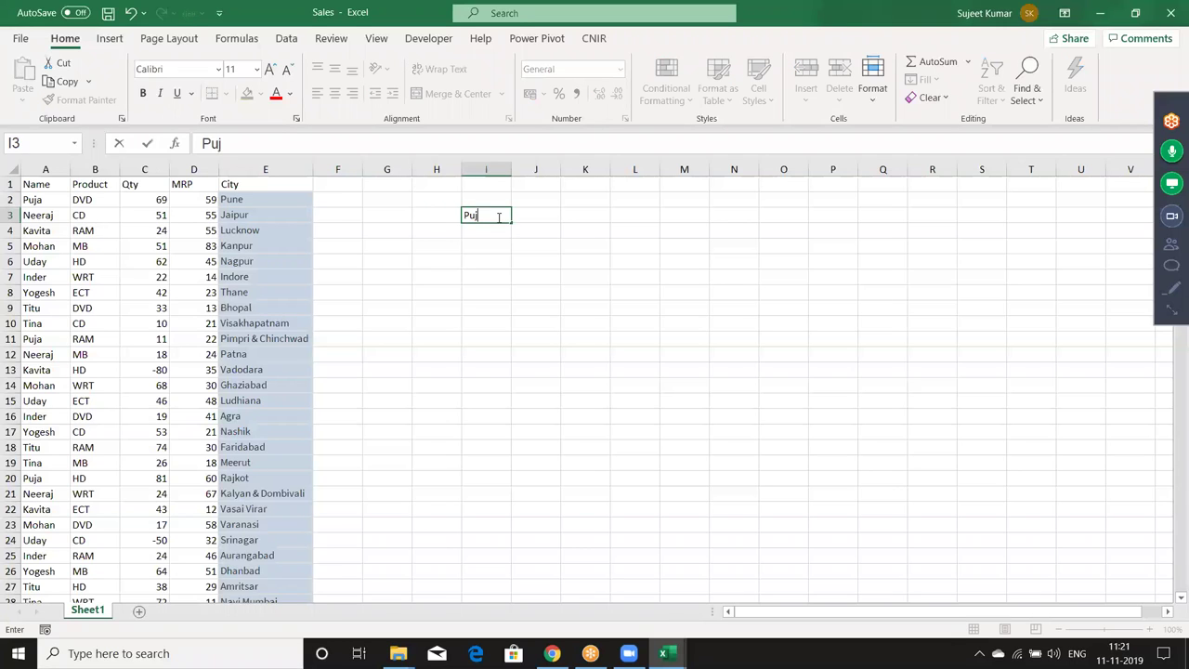
pyautogui.press('Tab')
# Enter =VLOOKUP(I3,A:E,4,0) in J3 to return Puja's MRP of 59.
pyautogui.write('=V')
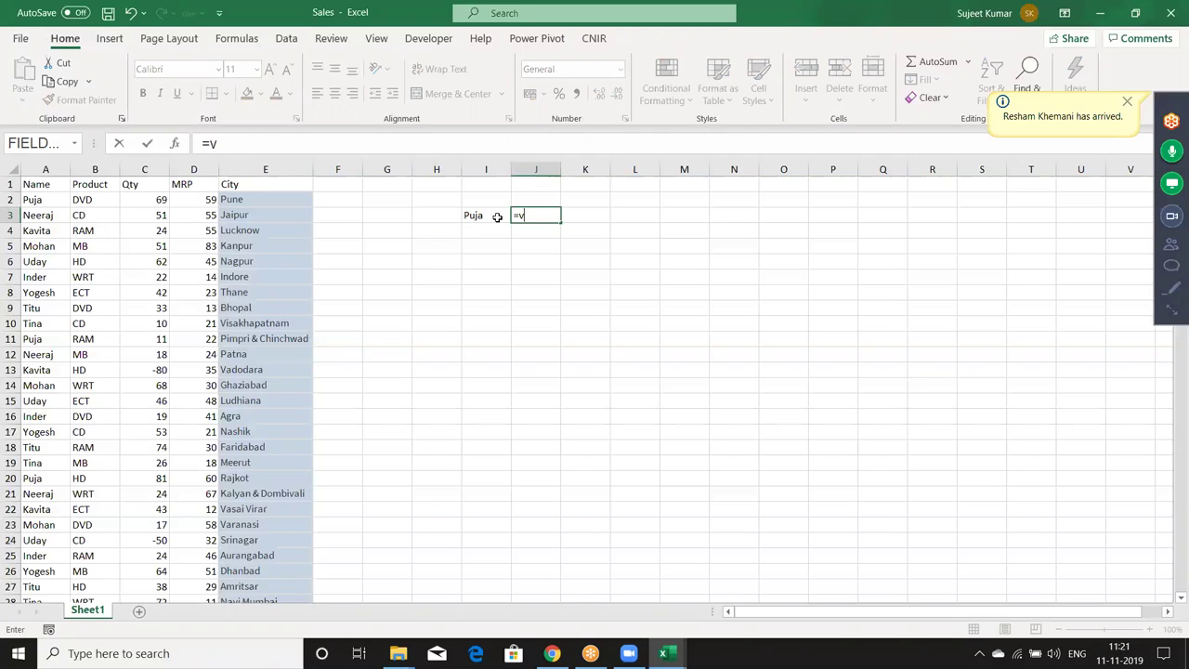
pyautogui.write('LOOKUP(')
pyautogui.click(497, 217)
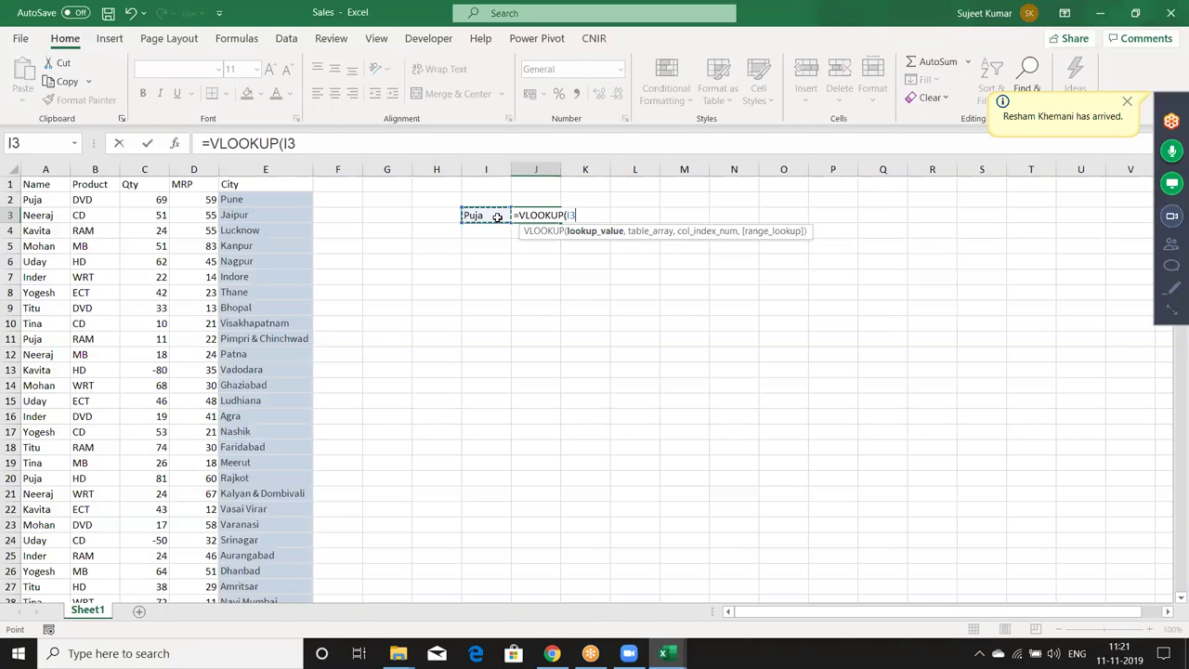
pyautogui.write(',')
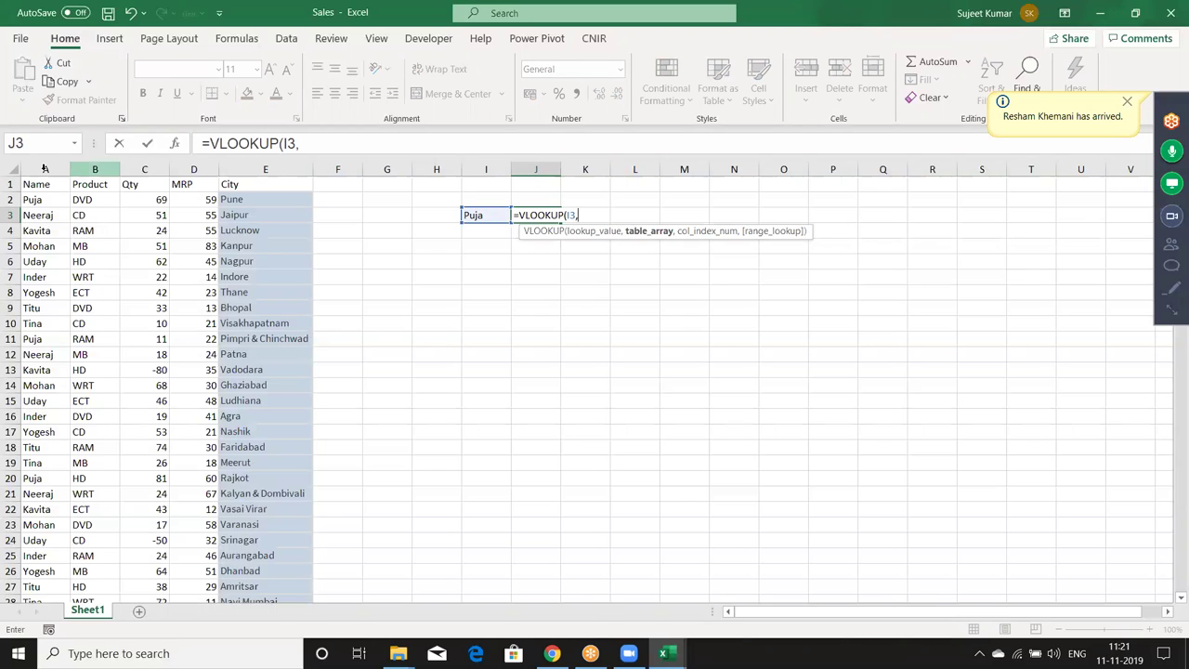
pyautogui.moveTo(46, 169); pyautogui.dragTo(276, 165)
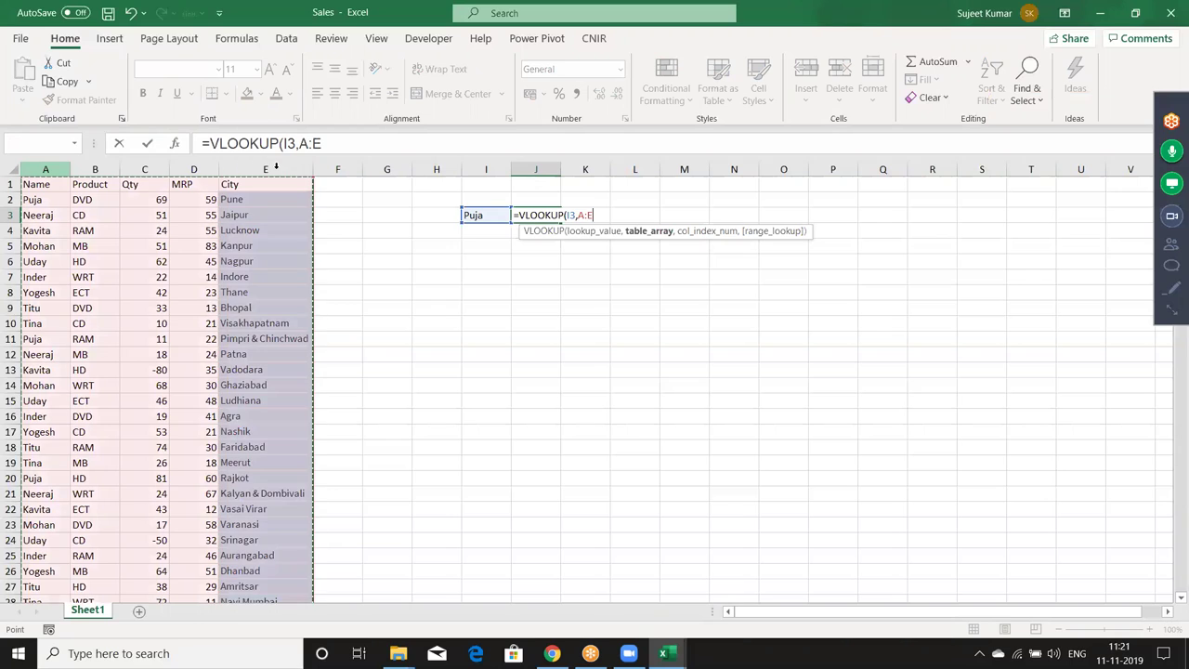
pyautogui.write(',')
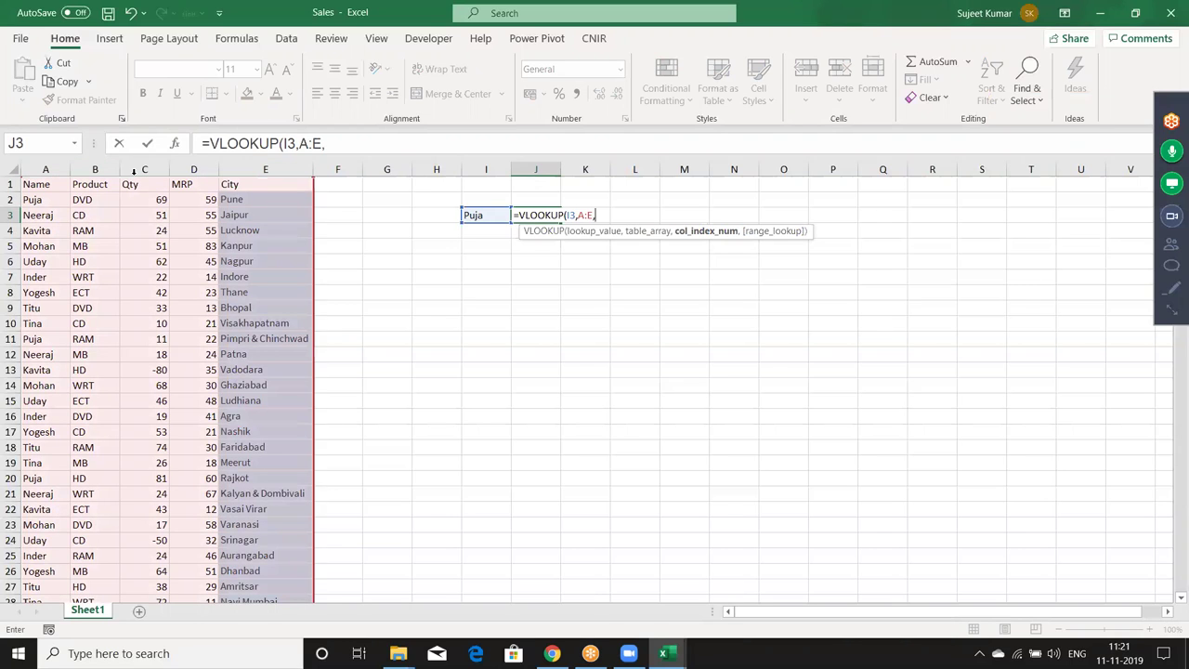
pyautogui.write('4,')
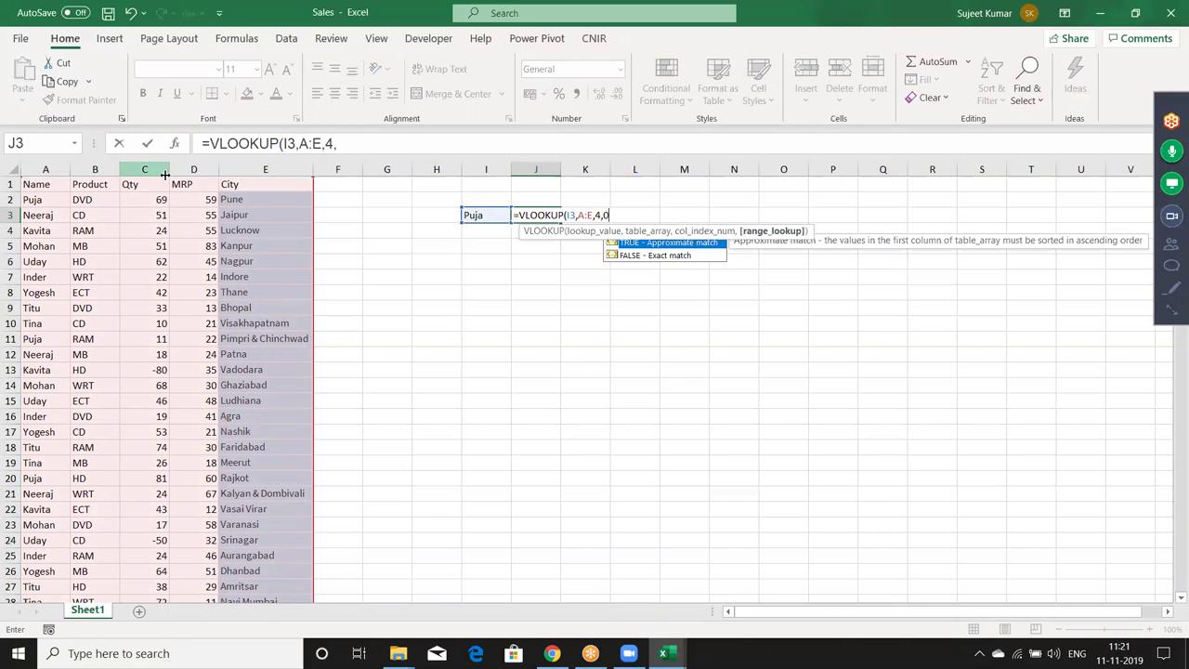
pyautogui.write('0)')
pyautogui.press('Return')
# Check the J3 result, then go to the first name in A2.
pyautogui.press('Up')
pyautogui.press('Left')
pyautogui.press('Right')
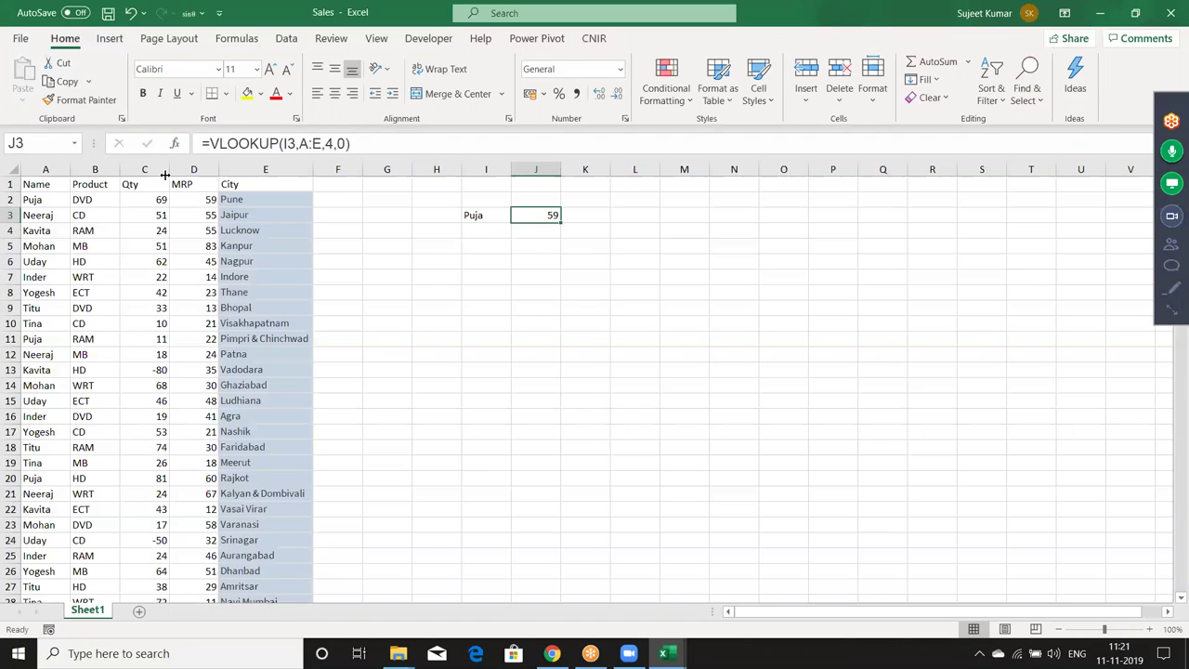
pyautogui.press('Left')
pyautogui.press('Left')
pyautogui.press('Left')
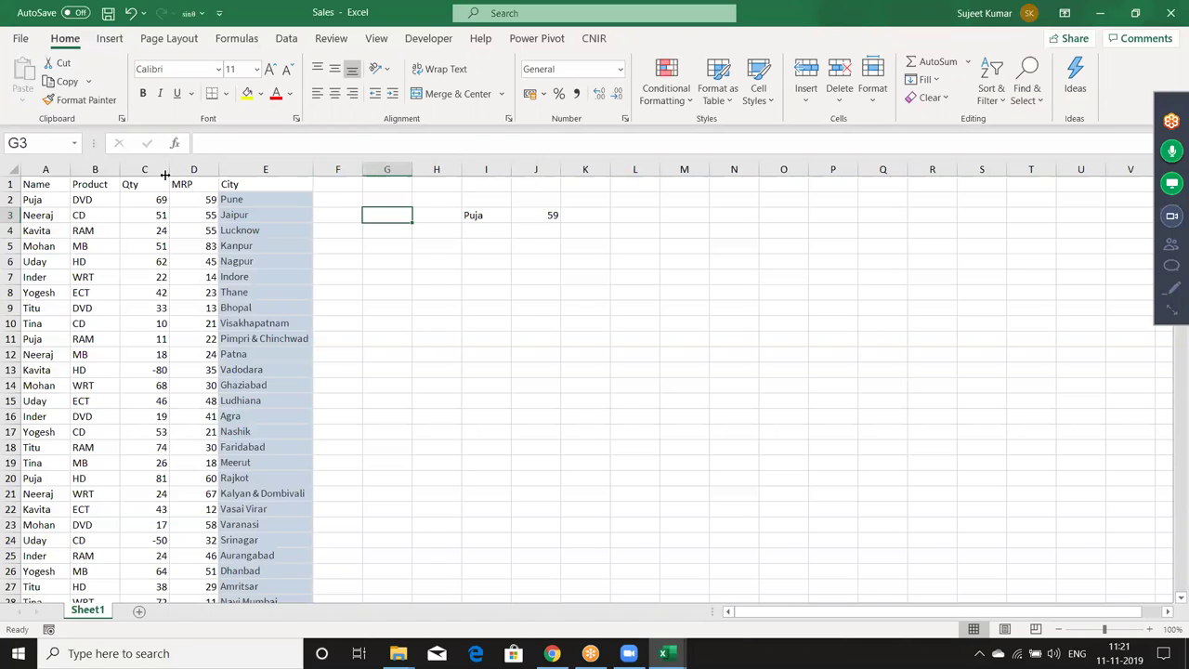
pyautogui.press('Home')
pyautogui.press('Up')
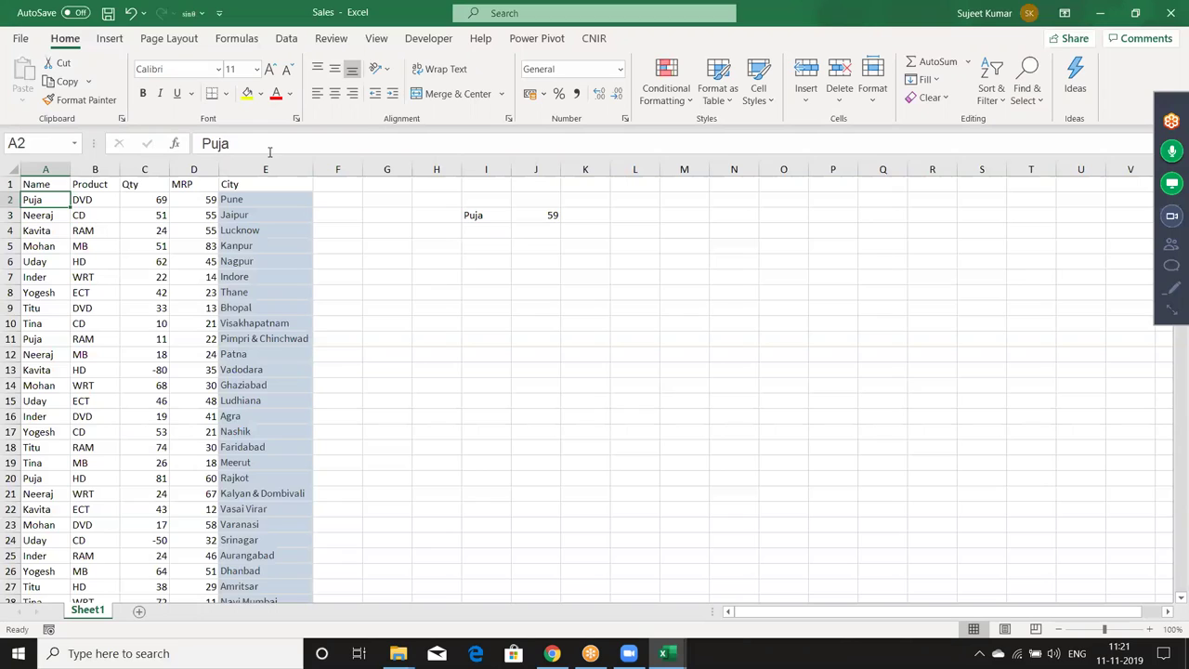
# Append the surname Kumari to the name in A2 and review the column A names.
pyautogui.click(269, 149)
pyautogui.write('Kumari')
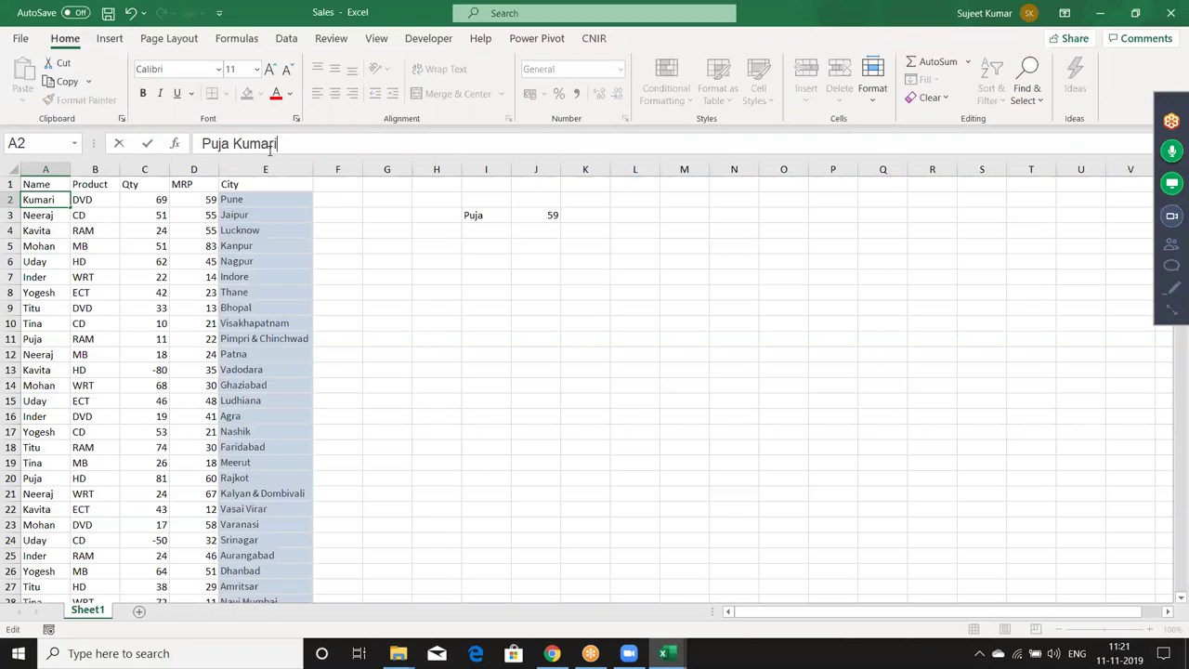
pyautogui.press('Return')
pyautogui.press('Up')
pyautogui.press('Up')
pyautogui.press('Down')
pyautogui.press('Down')
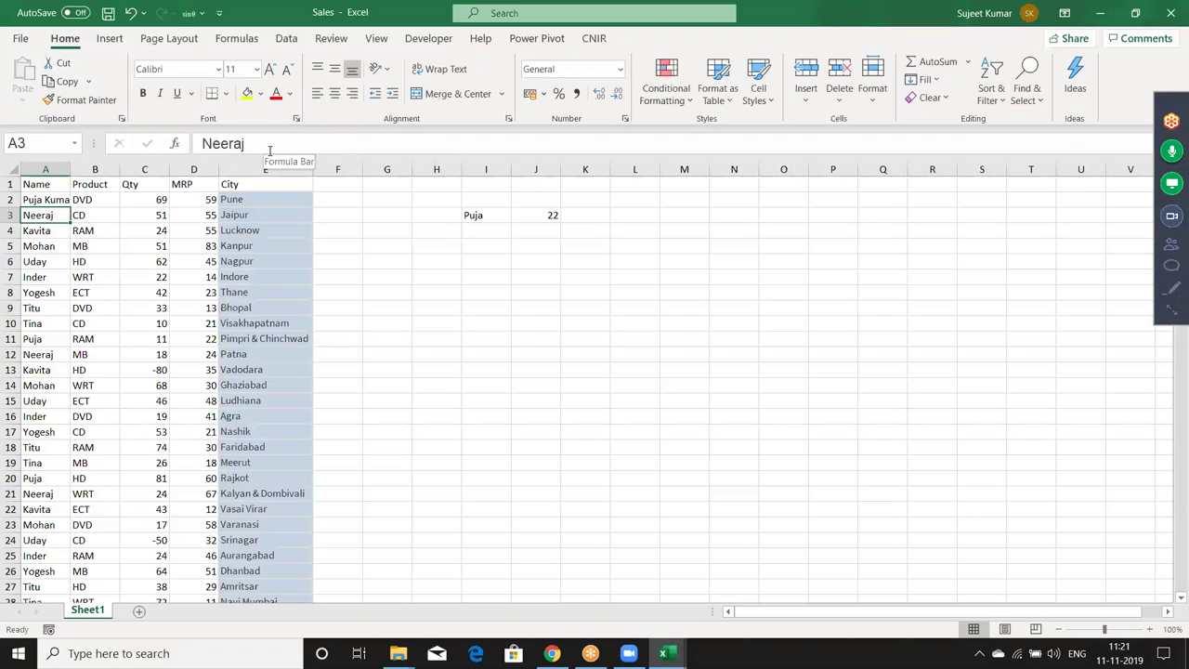
pyautogui.press('Down')
pyautogui.press('Down')
pyautogui.press('Down')
pyautogui.press('Down')
pyautogui.press('Down')
pyautogui.press('Down')
pyautogui.press('Down')
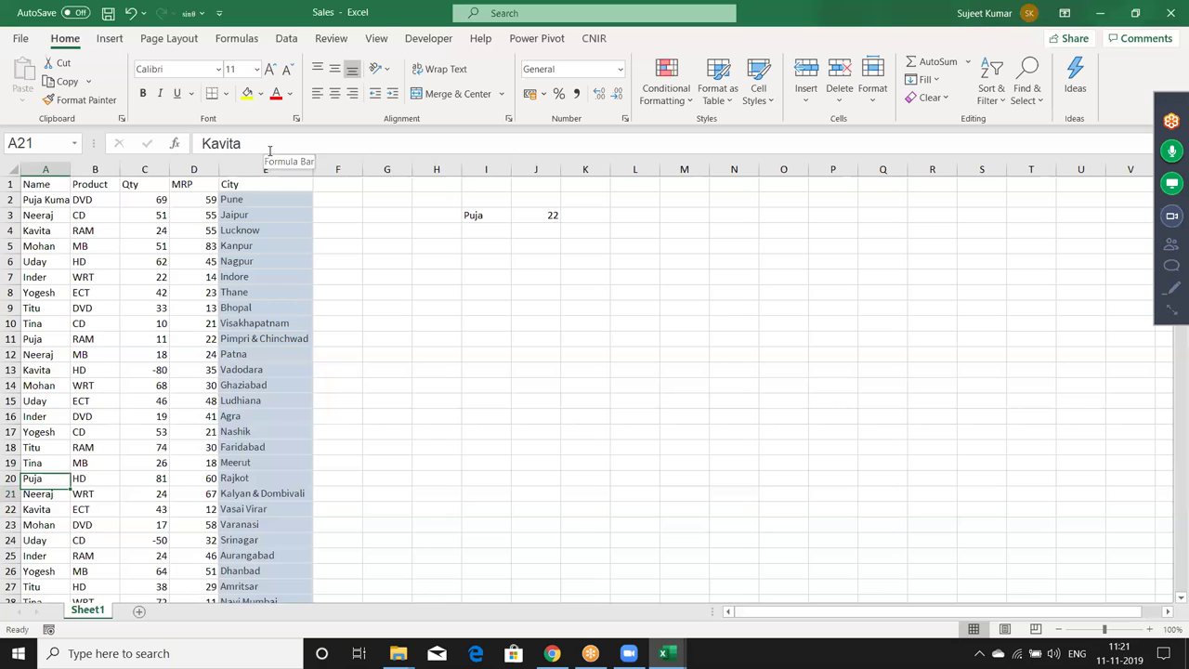
pyautogui.press('Down')
pyautogui.press('Down')
pyautogui.press('Down')
pyautogui.press('Down')
pyautogui.press('Down')
pyautogui.press('Down')
pyautogui.hotkey('ctrl', 'Home')
pyautogui.press('Down')
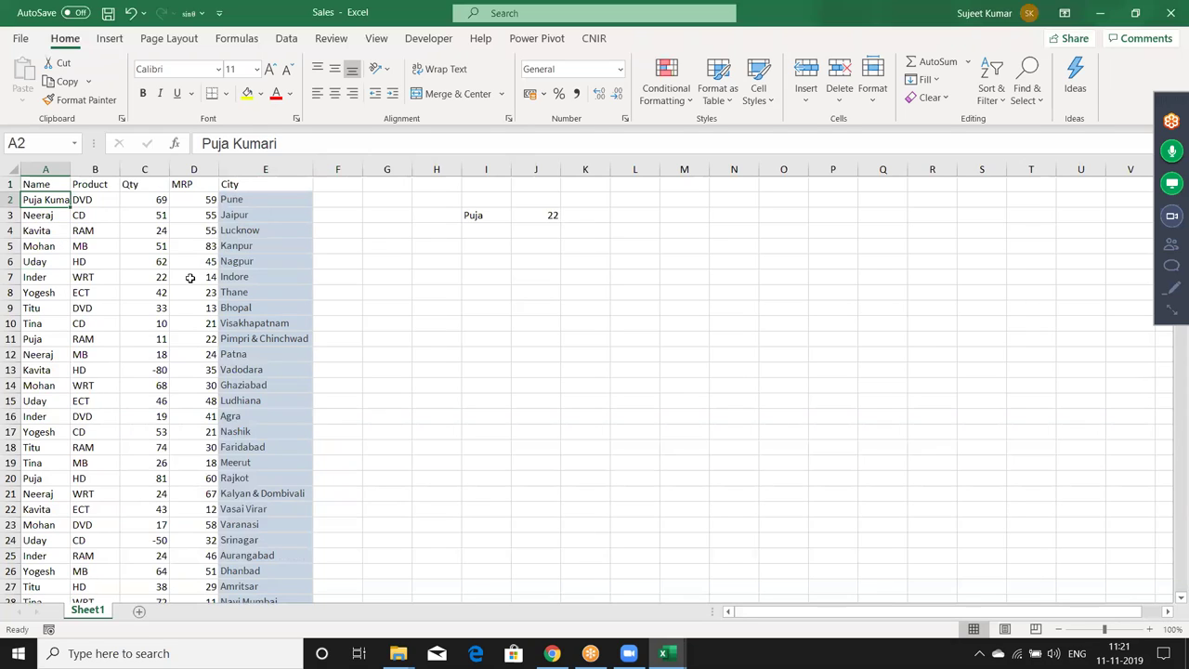
# Clear all table rows from row 17 downward.
pyautogui.click(21, 264)
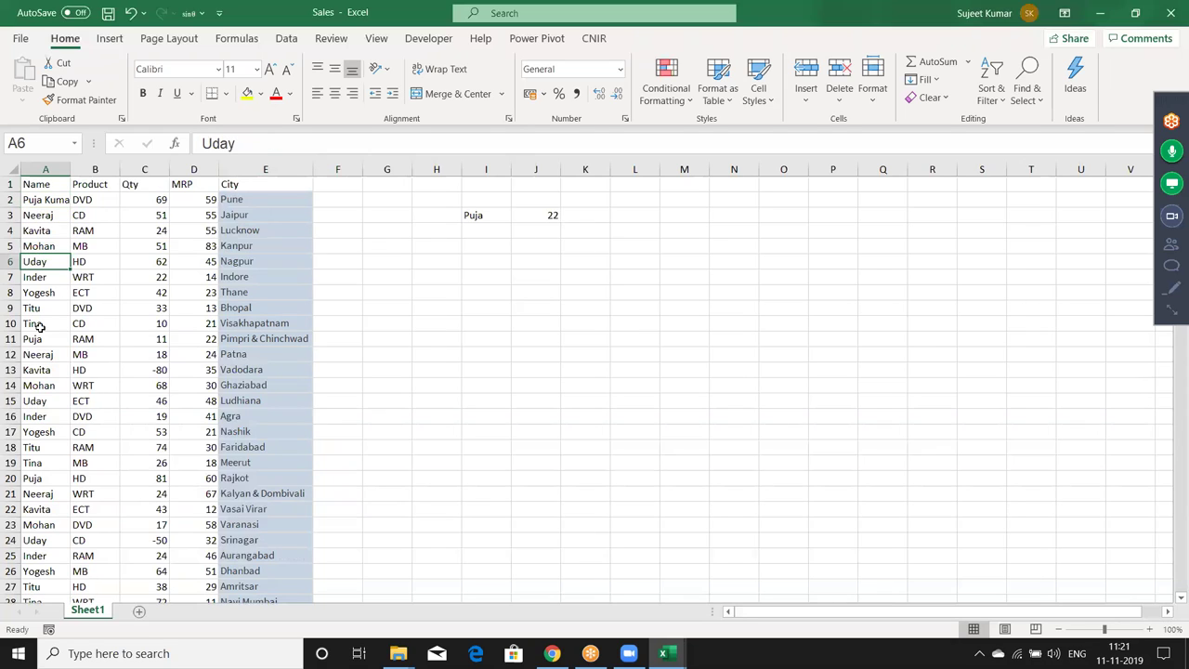
pyautogui.click(38, 388)
pyautogui.press('Down')
pyautogui.press('Down')
pyautogui.press('Down')
pyautogui.hotkey('ctrl', 'shift', 'Right')
pyautogui.hotkey('ctrl', 'shift', 'Down')
pyautogui.press('Delete')
pyautogui.hotkey('ctrl', 'BackSpace')
pyautogui.press('Up')
pyautogui.hotkey('ctrl', 'Home')
# Replace the name in A11 with Pankaj.
pyautogui.press('Down')
pyautogui.press('Down')
pyautogui.press('Down')
pyautogui.press('Down')
pyautogui.press('Down')
pyautogui.press('Down')
pyautogui.press('Down')
pyautogui.press('Down')
pyautogui.press('Down')
pyautogui.press('Down')
pyautogui.press('Up')
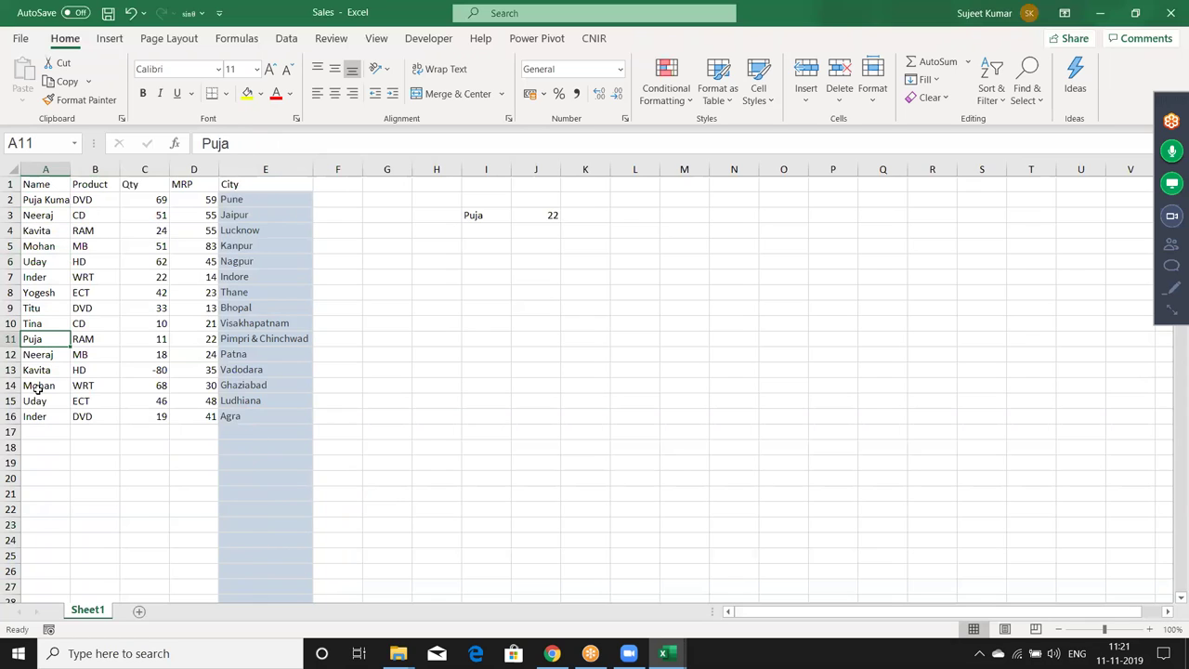
pyautogui.write('Pa')
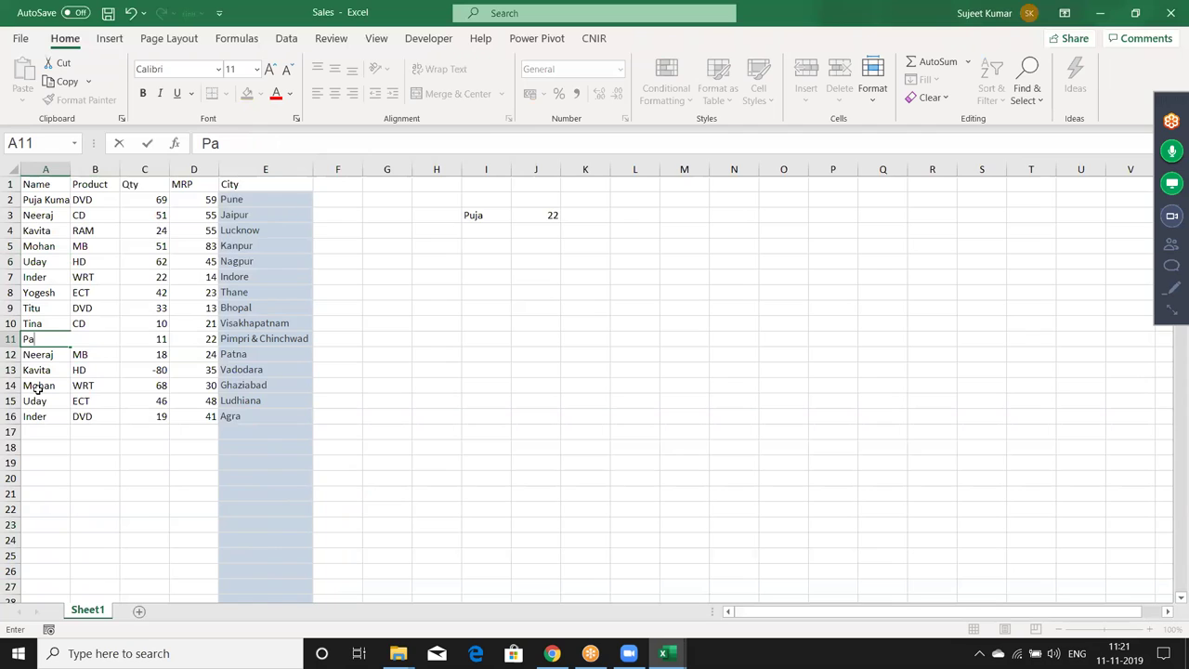
pyautogui.write('nkaj')
pyautogui.press('Return')
pyautogui.press('Up')
pyautogui.press('Up')
pyautogui.press('Up')
pyautogui.press('Up')
pyautogui.press('Up')
pyautogui.press('Up')
pyautogui.press('Up')
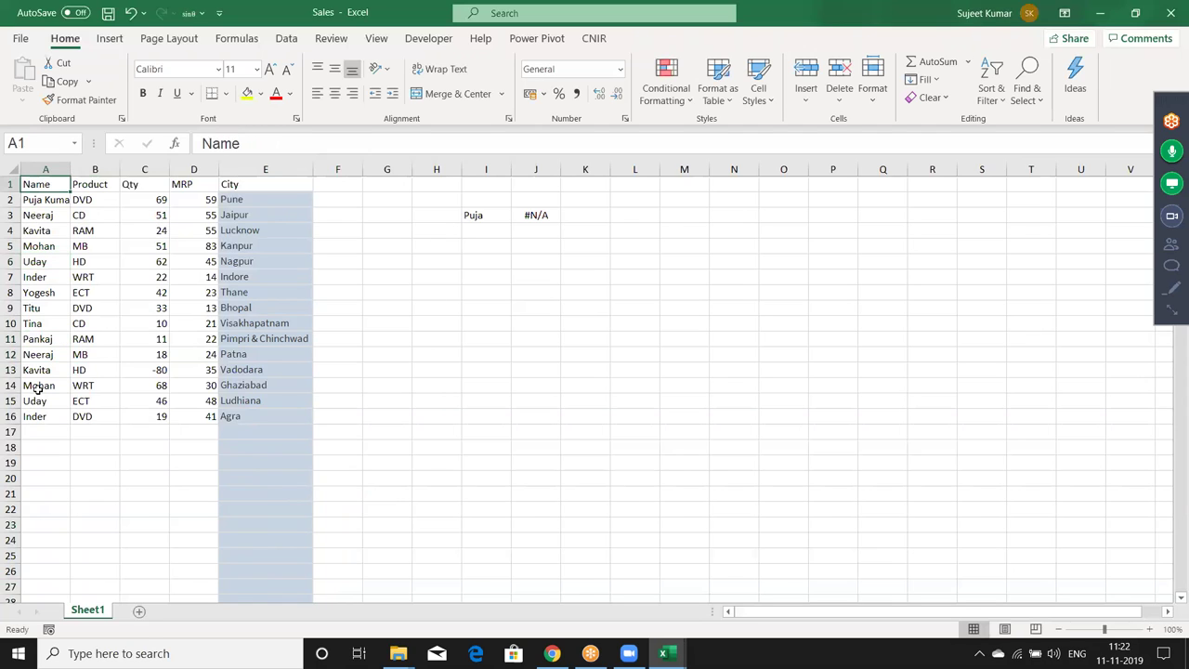
pyautogui.press('Right')
pyautogui.press('Right')
pyautogui.press('Right')
pyautogui.press('Right')
pyautogui.press('Right')
pyautogui.press('Right')
pyautogui.press('Down')
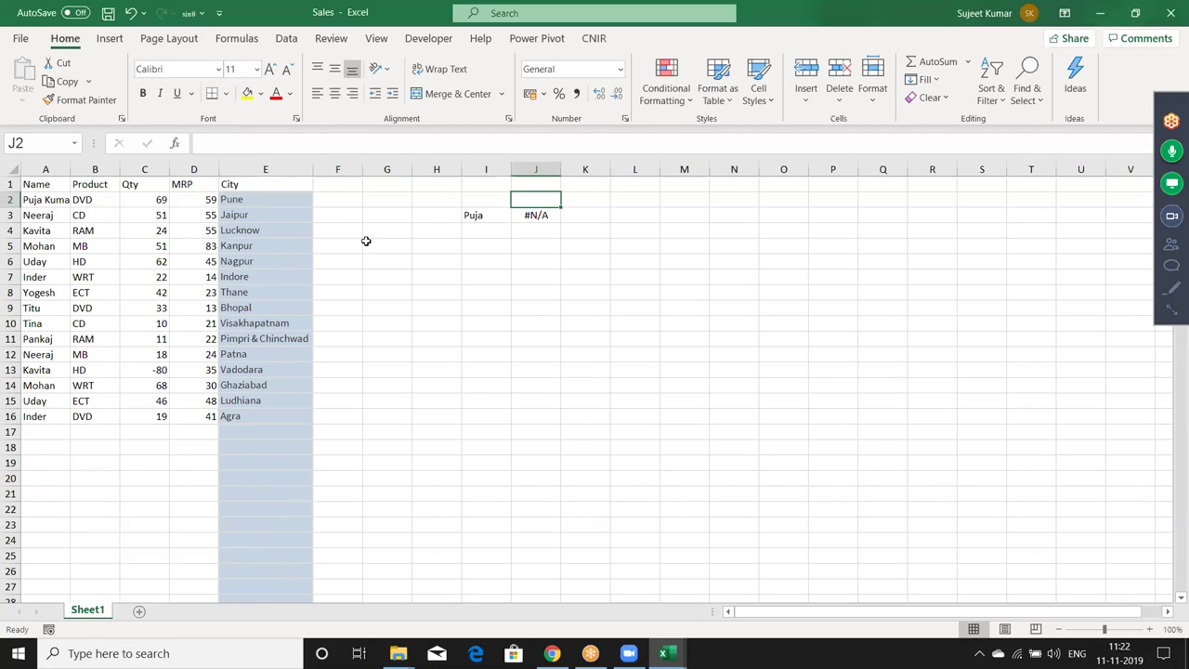
# Change the I3 lookup name to *Puja* with asterisks on both sides.
pyautogui.press('Down')
pyautogui.press('Right')
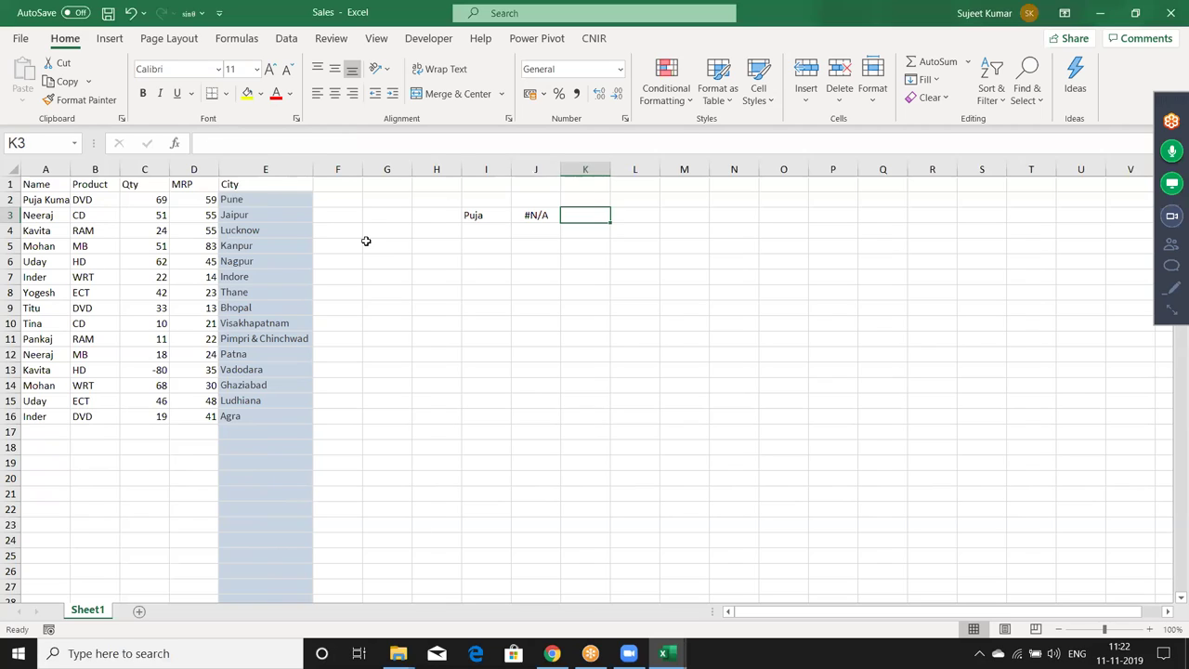
pyautogui.press('Left')
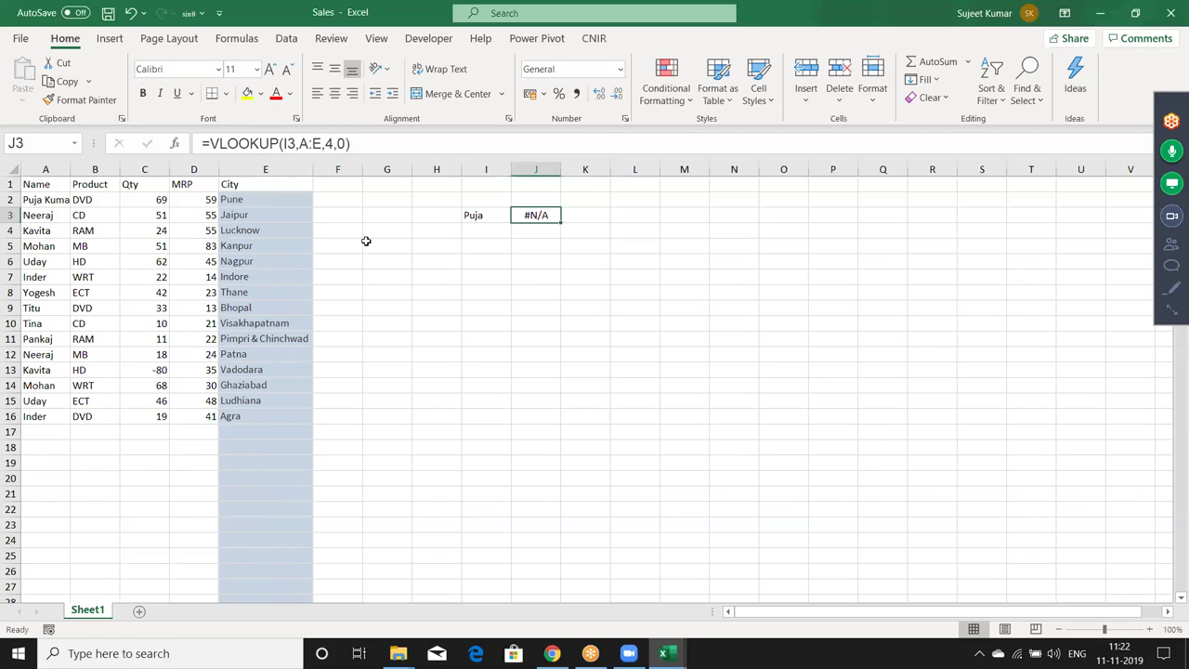
pyautogui.press('Left')
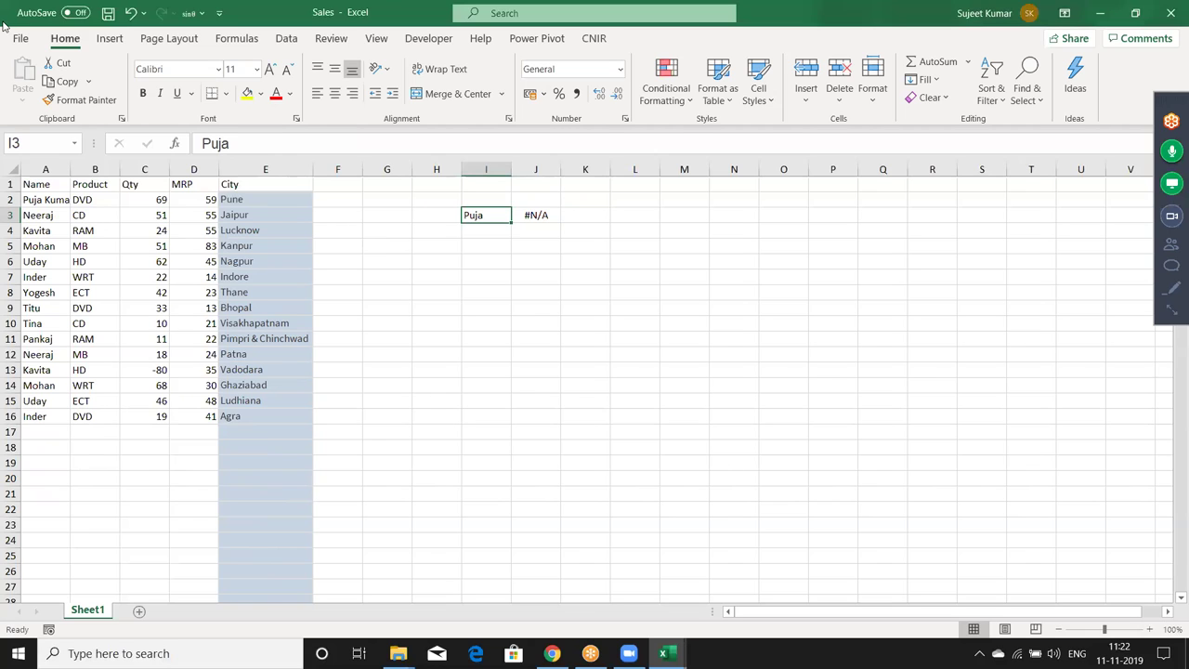
pyautogui.click(202, 143)
pyautogui.write('-')
pyautogui.press('BackSpace')
pyautogui.write('*')
pyautogui.click(258, 145)
pyautogui.write('*')
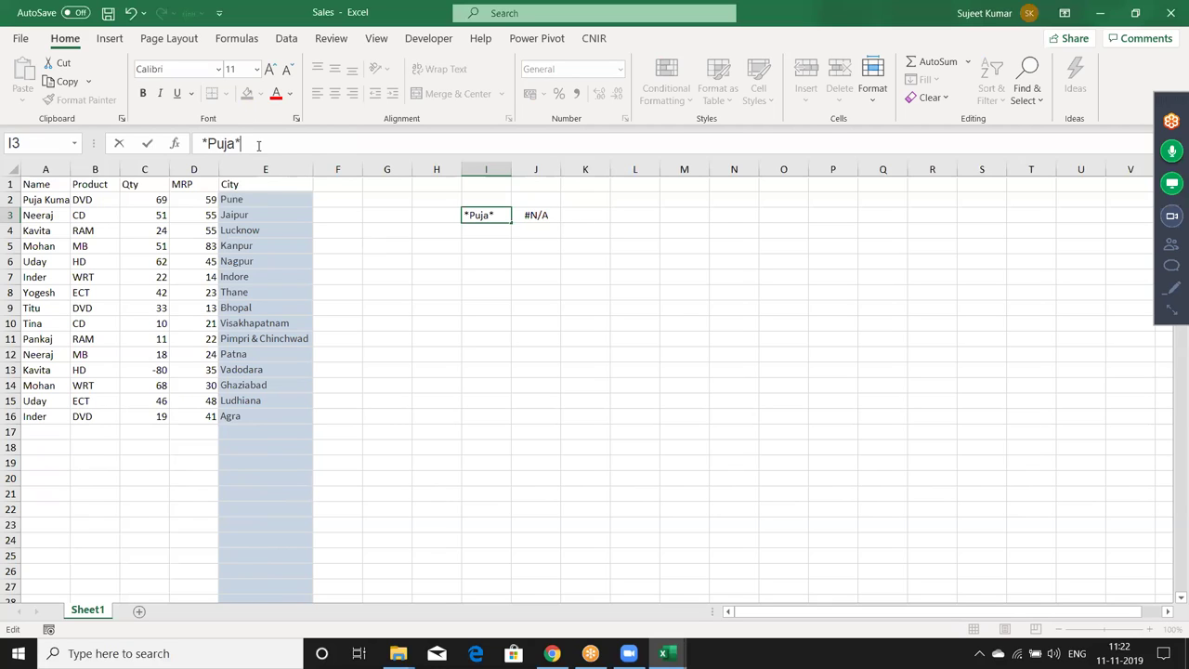
pyautogui.press('Return')
# Confirm J3 returns 59, then type Kavita into I4 after discarding a mistaken Puja entry.
pyautogui.press('Up')
pyautogui.press('Right')
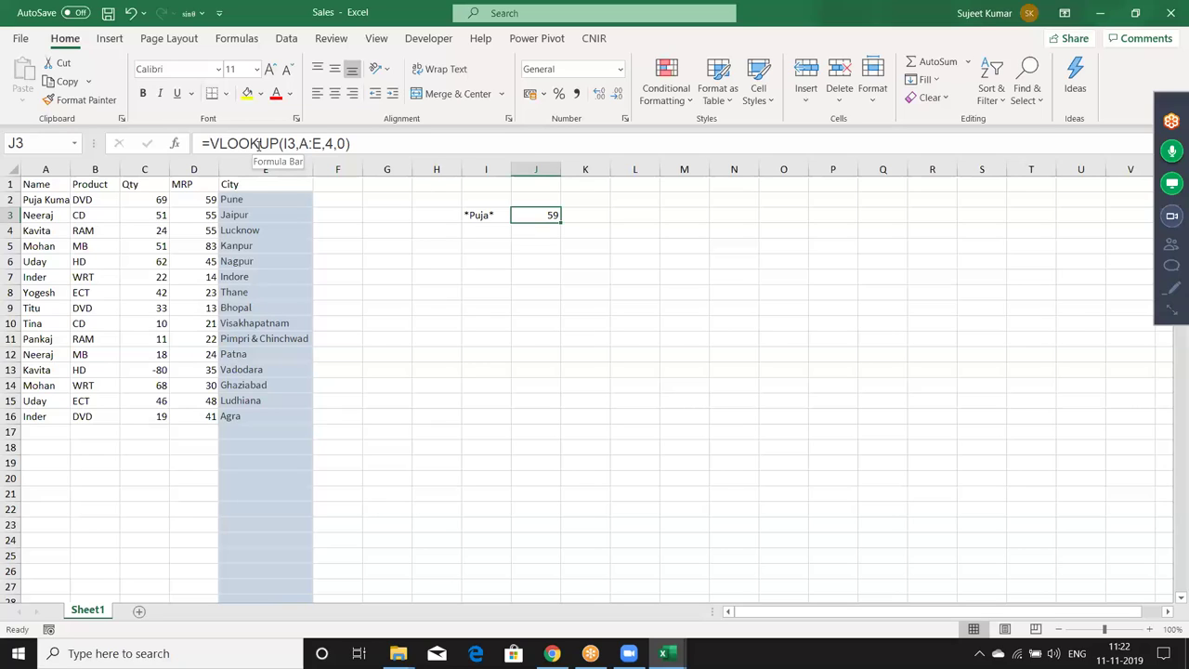
pyautogui.press('Down')
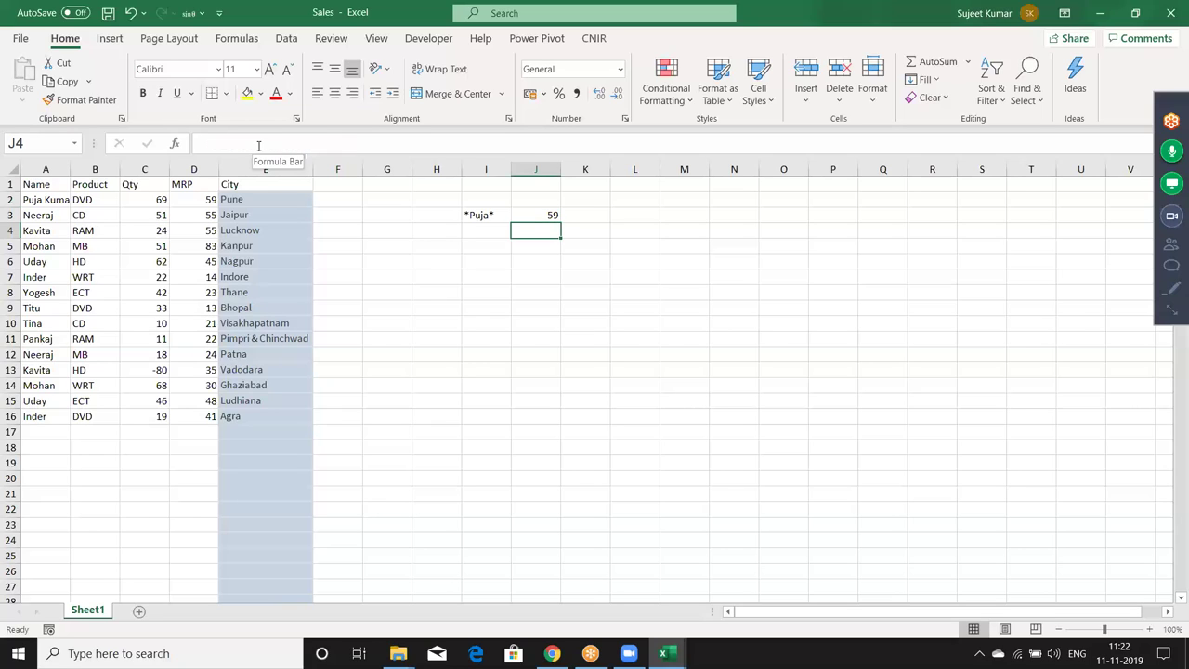
pyautogui.press('Left')
pyautogui.write('Puj')
pyautogui.write('a')
pyautogui.press('Escape')
pyautogui.write('Kavita')
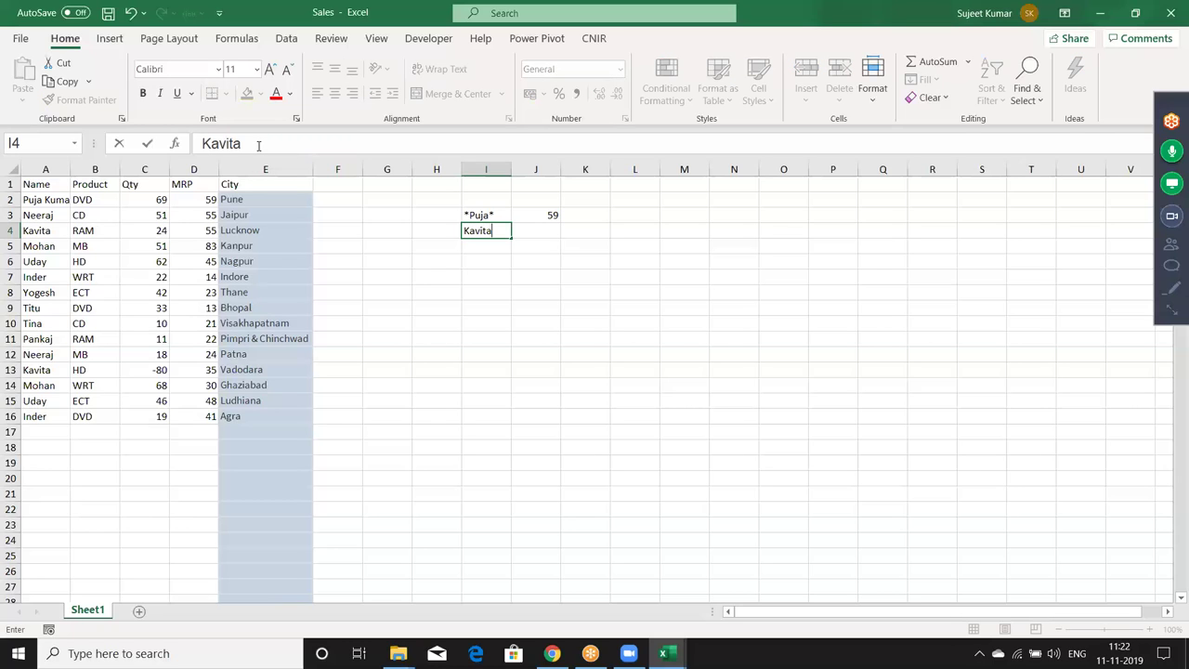
# Commit Kavita in I4 and rename the duplicate name in A13 to K K.
pyautogui.press('Return')
pyautogui.press('Down')
pyautogui.press('Left')
pyautogui.press('Left')
pyautogui.press('Left')
pyautogui.press('Left')
pyautogui.press('Down')
pyautogui.press('Down')
pyautogui.press('Down')
pyautogui.press('Down')
pyautogui.press('Down')
pyautogui.press('Left')
pyautogui.press('Left')
pyautogui.press('Down')
pyautogui.press('Down')
pyautogui.press('Up')
pyautogui.write('K')
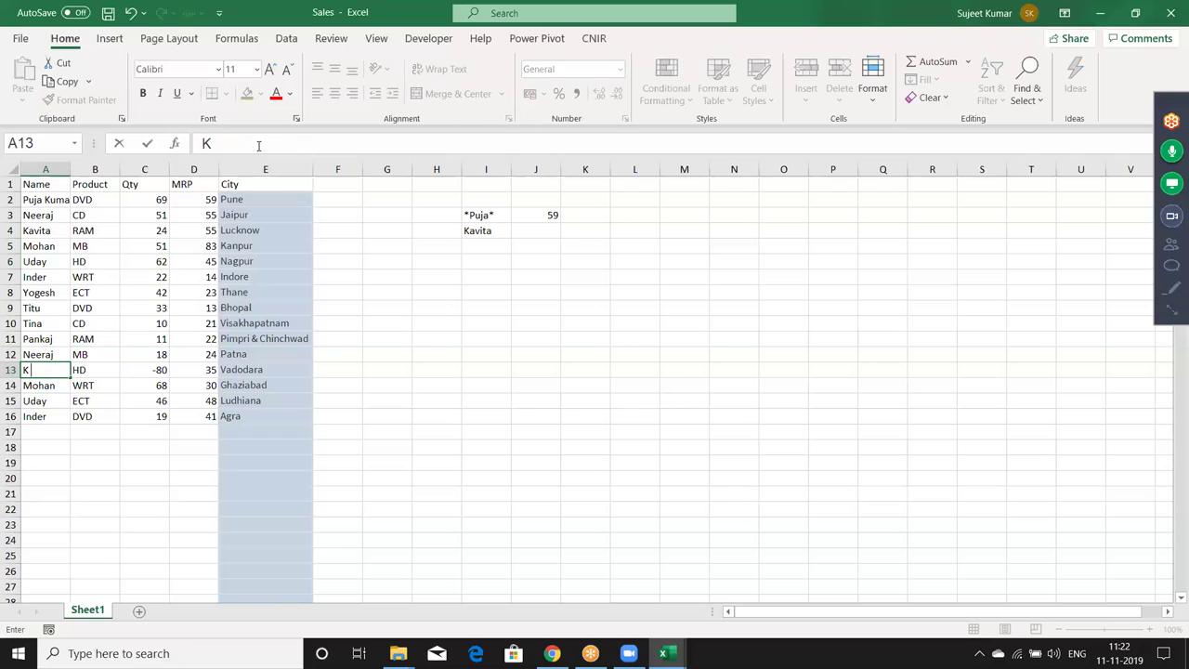
pyautogui.write(' K')
pyautogui.press('Return')
pyautogui.press('Up')
pyautogui.press('Up')
pyautogui.press('Up')
pyautogui.press('Up')
pyautogui.press('Up')
pyautogui.press('Up')
pyautogui.press('Up')
pyautogui.press('Up')
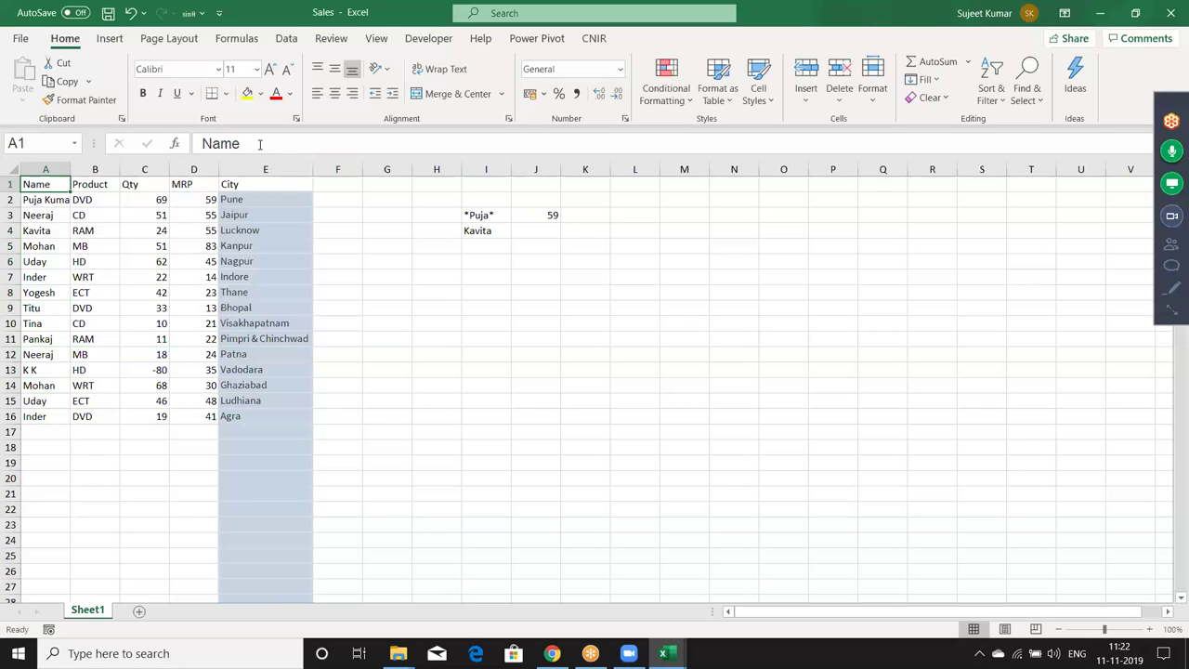
# Enter =VLOOKUP("*"&I4&"*",A:E,4,0) in J4, returning 55 for Kavita.
pyautogui.click(533, 229)
pyautogui.write('=vl')
pyautogui.press('Tab')
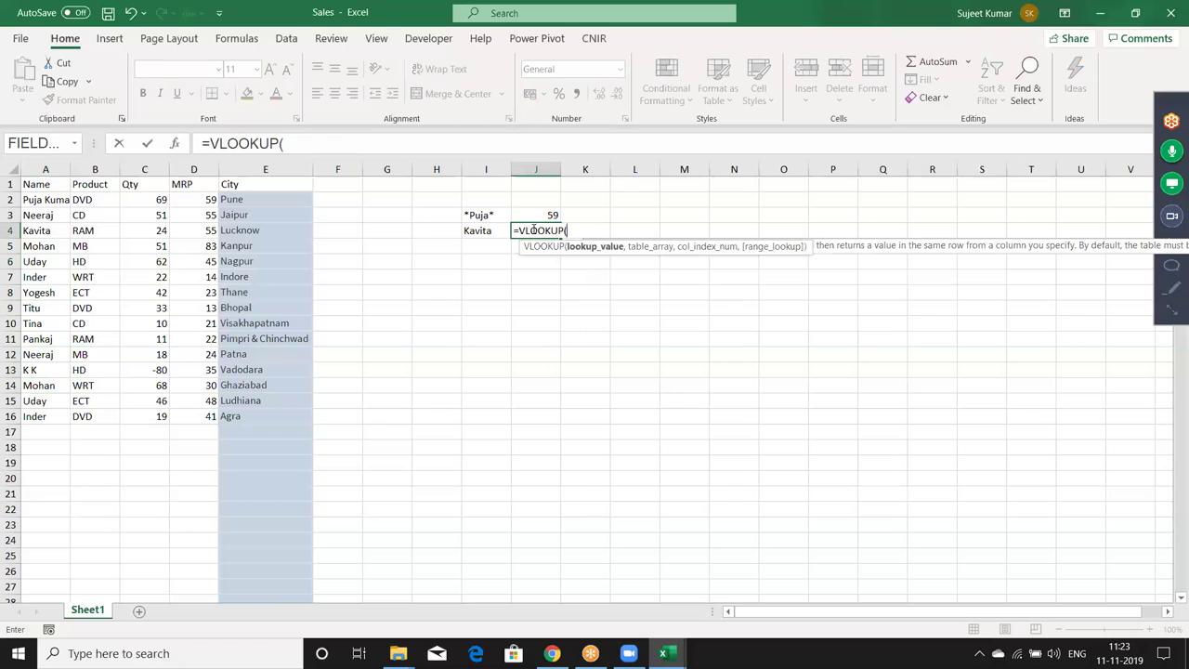
pyautogui.write('"*')
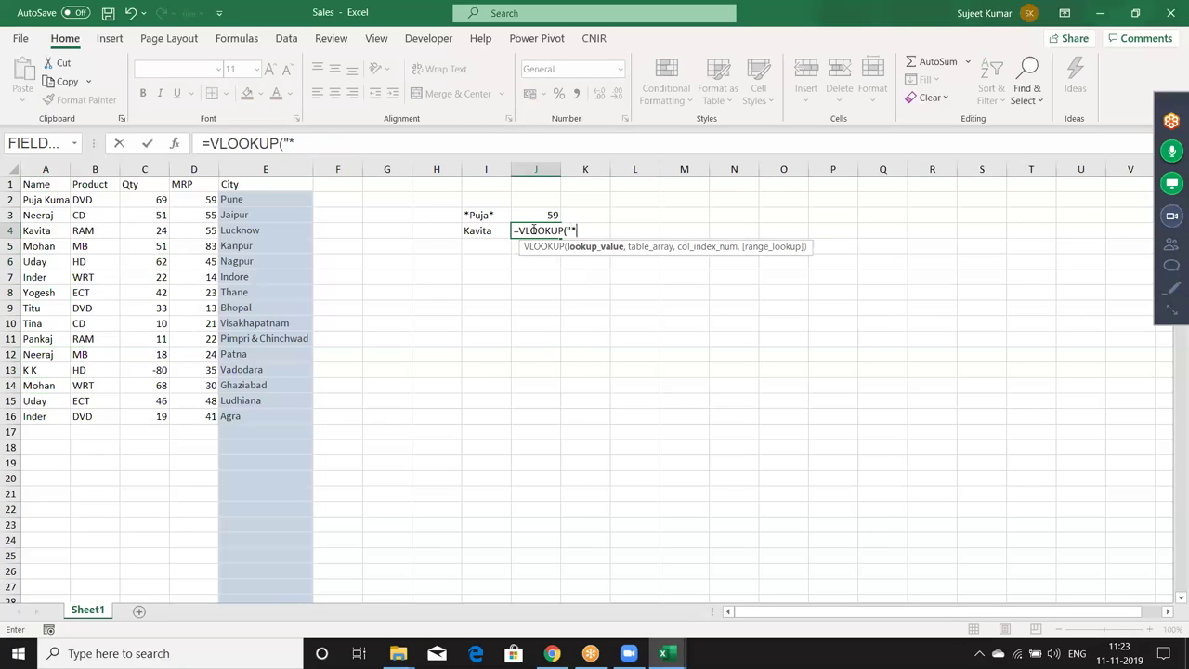
pyautogui.write('"&')
pyautogui.click(497, 230)
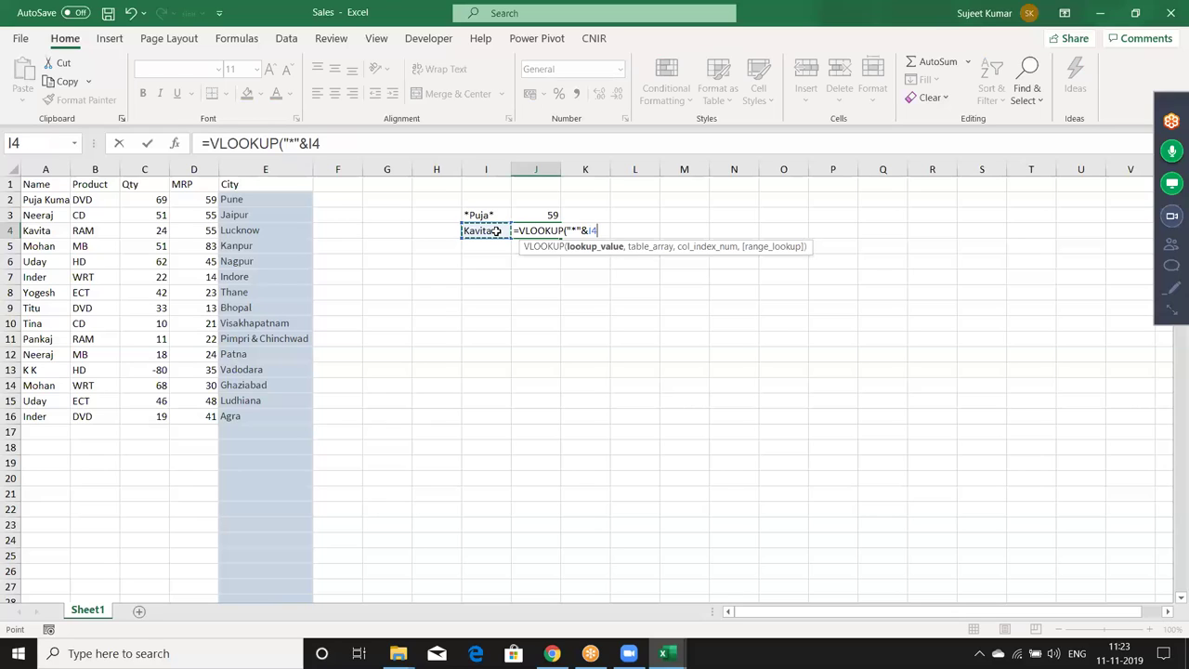
pyautogui.write('&"')
pyautogui.write('*"')
pyautogui.write(',')
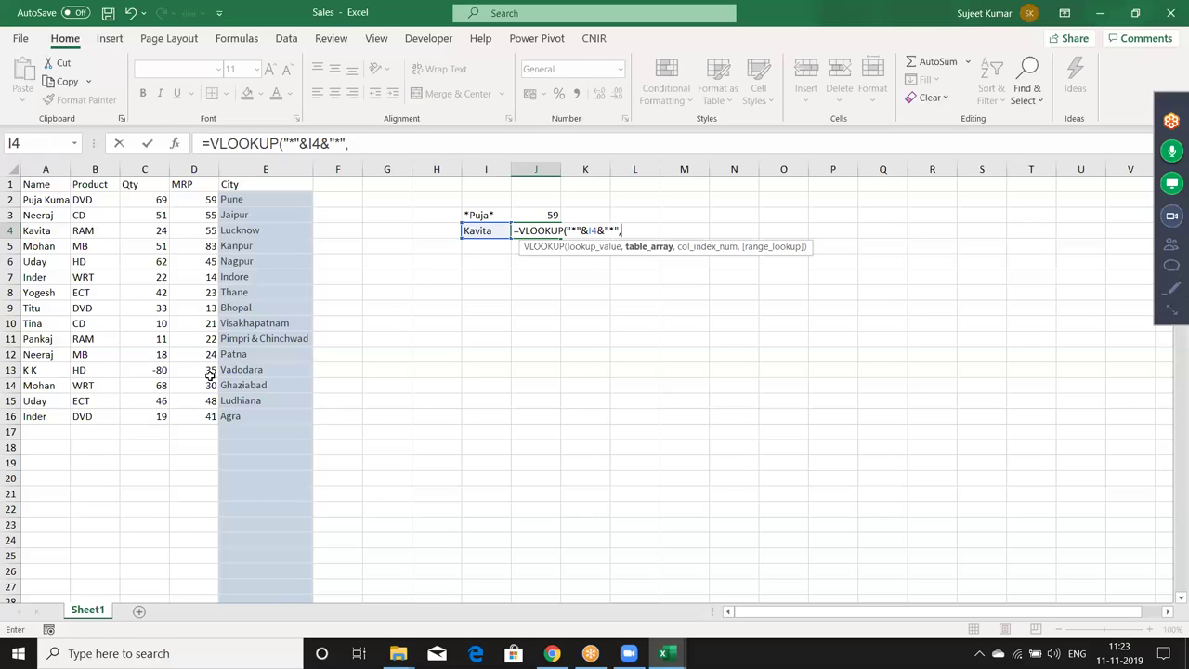
pyautogui.click(61, 171)
pyautogui.moveTo(61, 171); pyautogui.dragTo(242, 185)
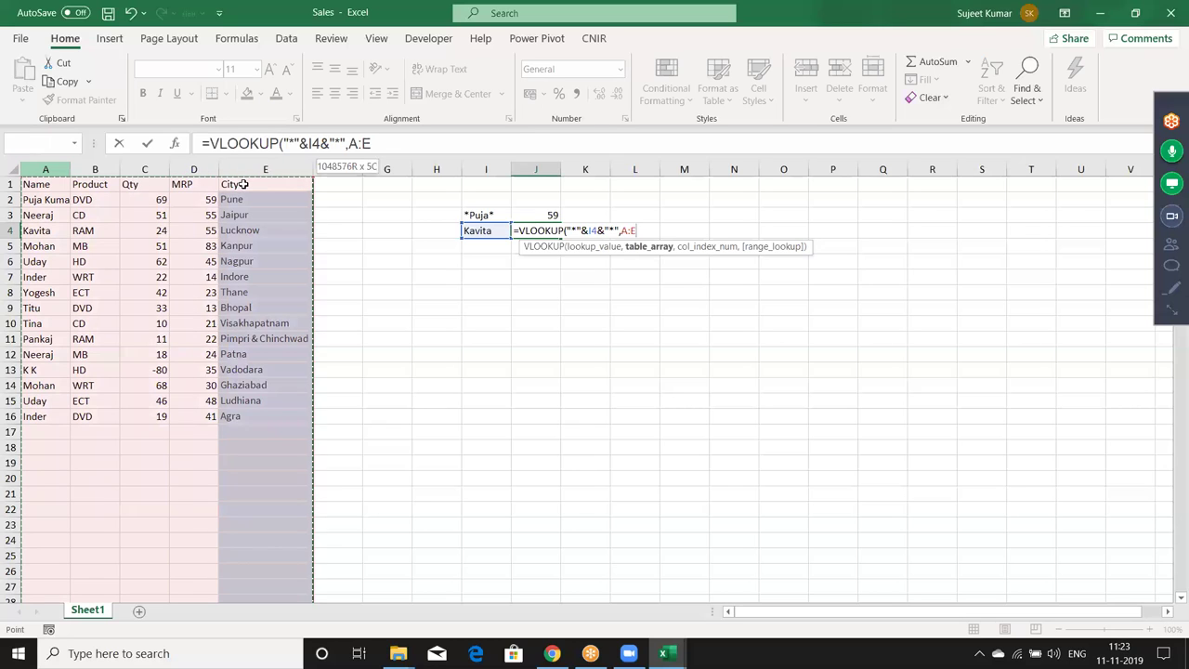
pyautogui.write(',4,0')
pyautogui.press('Return')
# Compare the I3/J3 and I4/J4 lookups and their results.
pyautogui.press('Up')
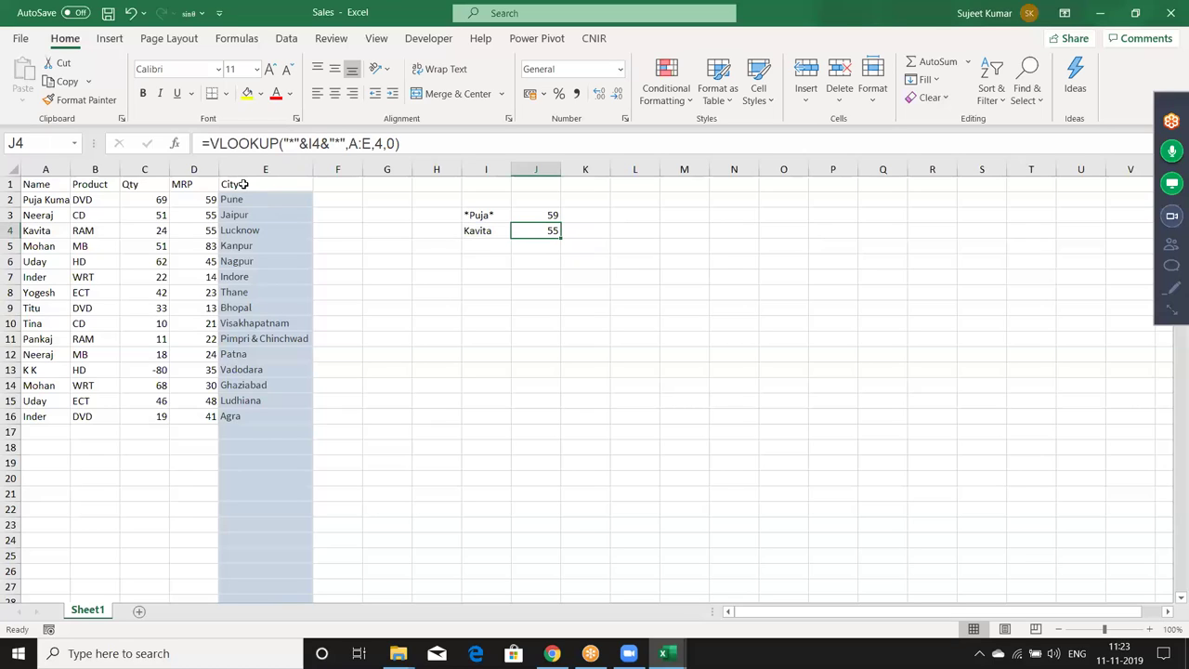
pyautogui.press('Up')
pyautogui.press('Left')
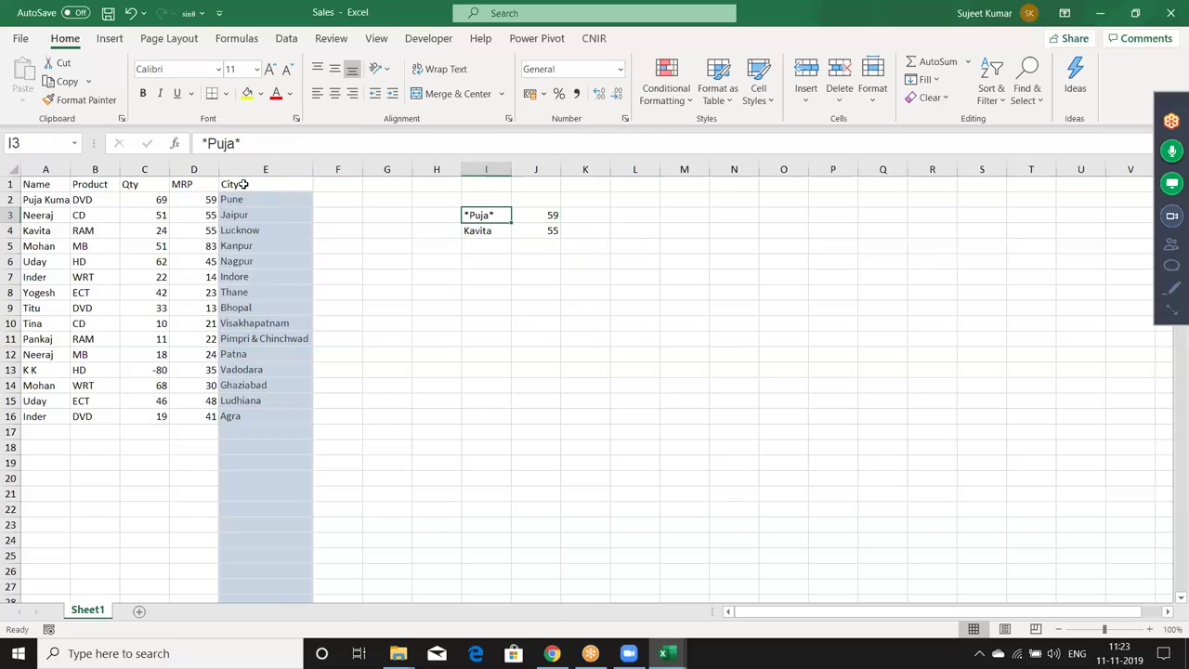
pyautogui.press('Right')
pyautogui.press('Down')
pyautogui.press('Left')
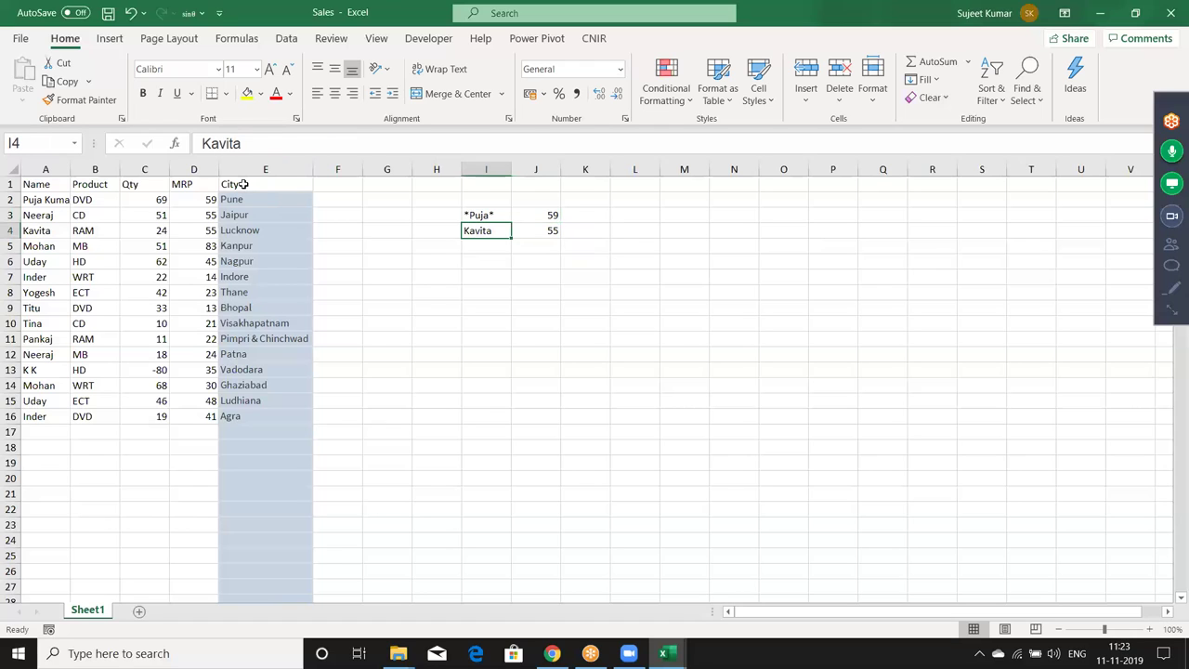
pyautogui.press('Right')
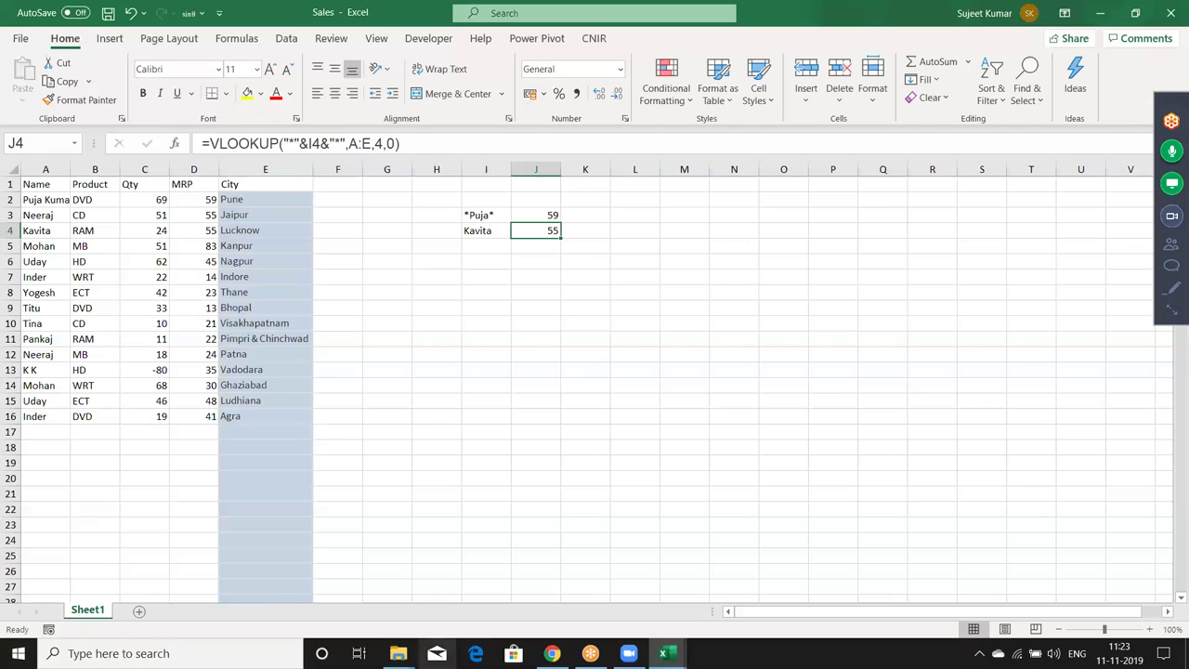
pyautogui.click(397, 653)
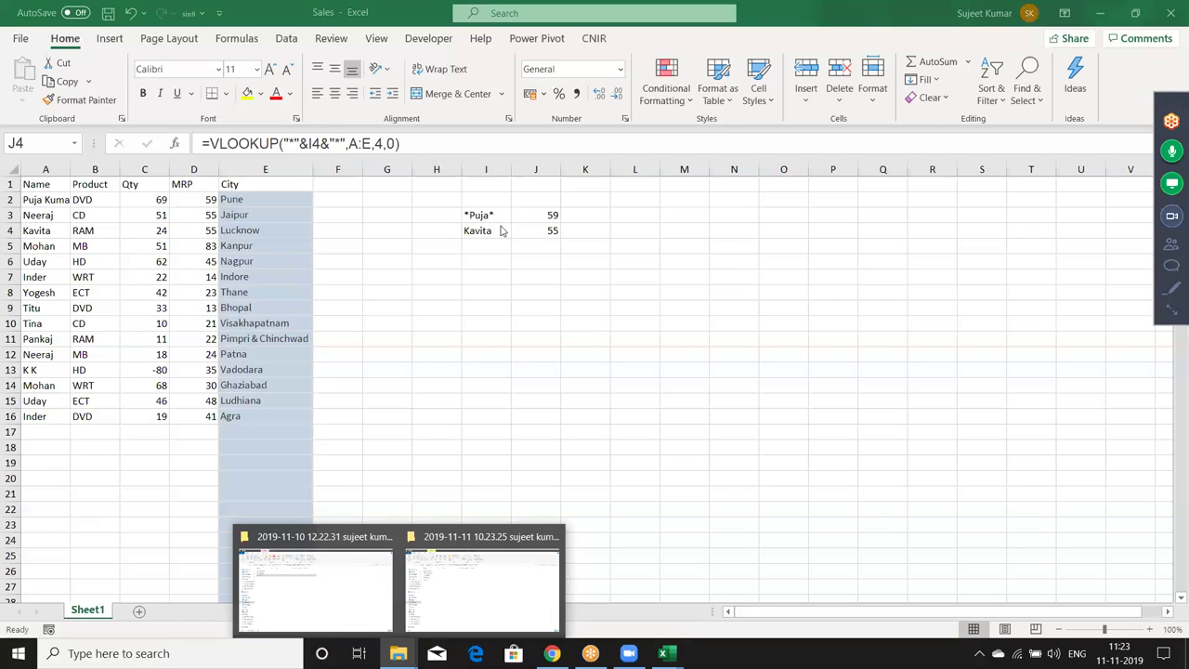
pyautogui.click(527, 234)
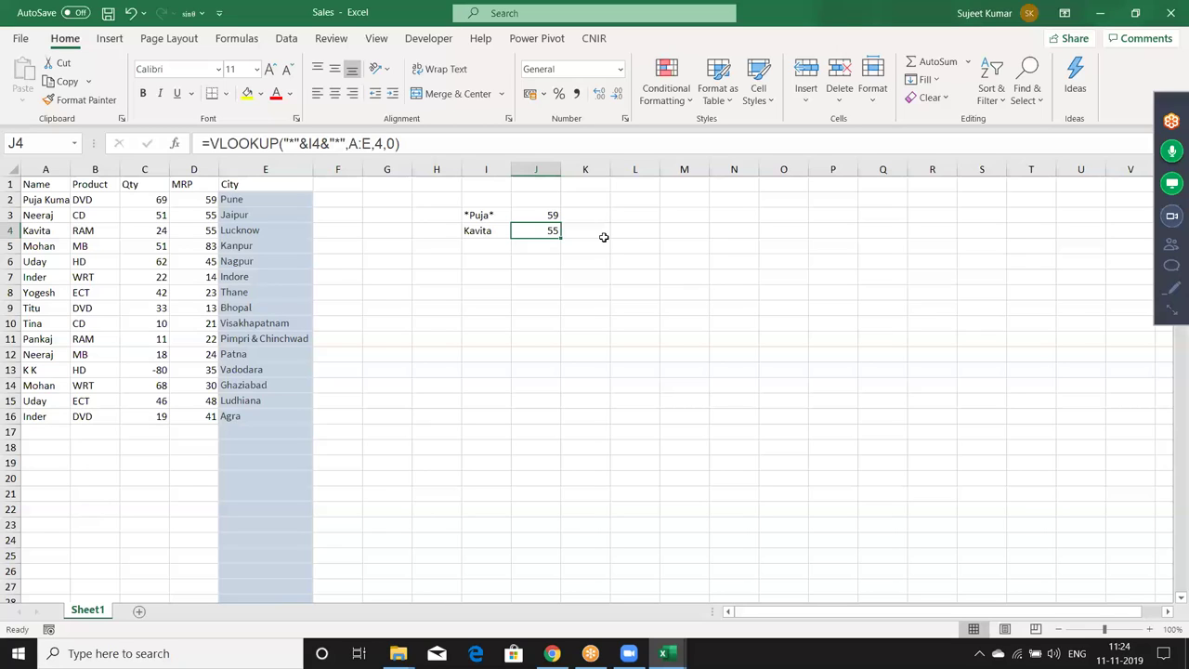
# Add the lookup patterns *Puja in I5 and Puja * in I6.
pyautogui.press('Left')
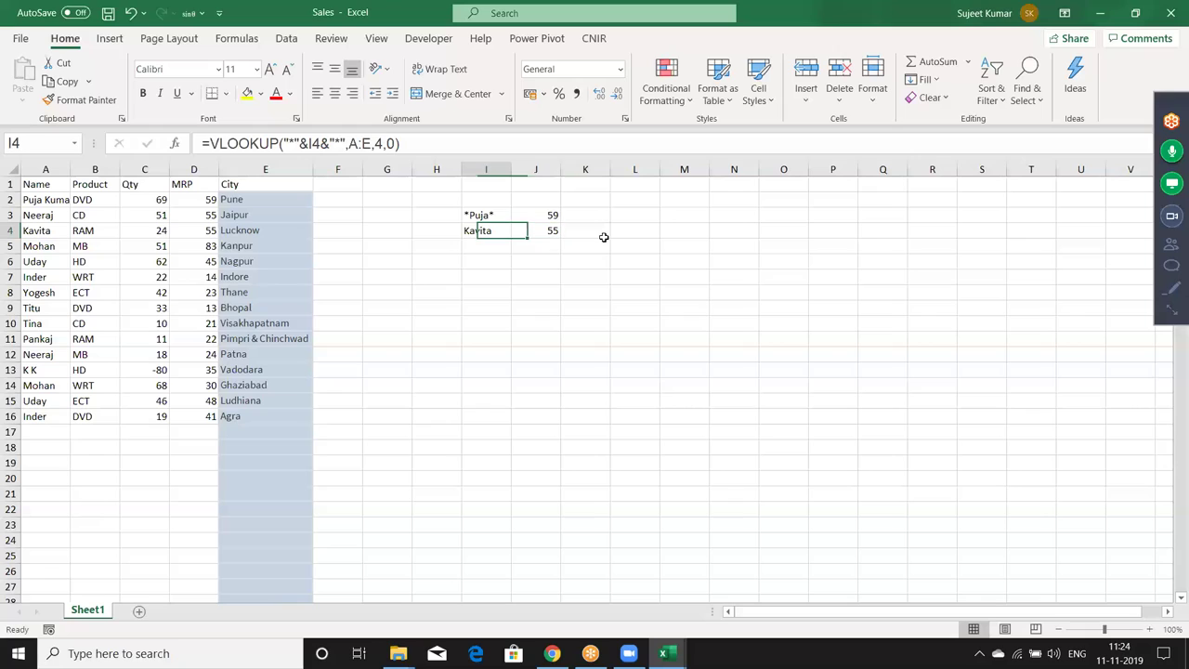
pyautogui.press('Left')
pyautogui.press('Left')
pyautogui.press('Right')
pyautogui.press('Right')
pyautogui.press('Right')
pyautogui.press('Right')
pyautogui.press('Down')
pyautogui.press('Left')
pyautogui.press('Left')
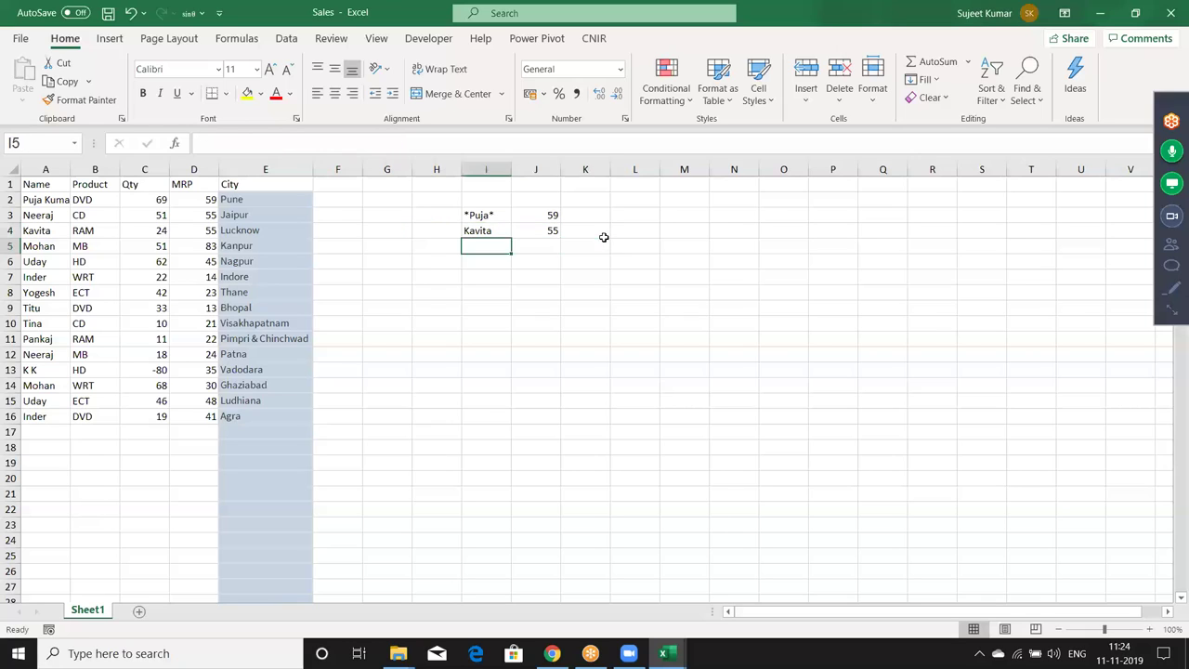
pyautogui.write('*')
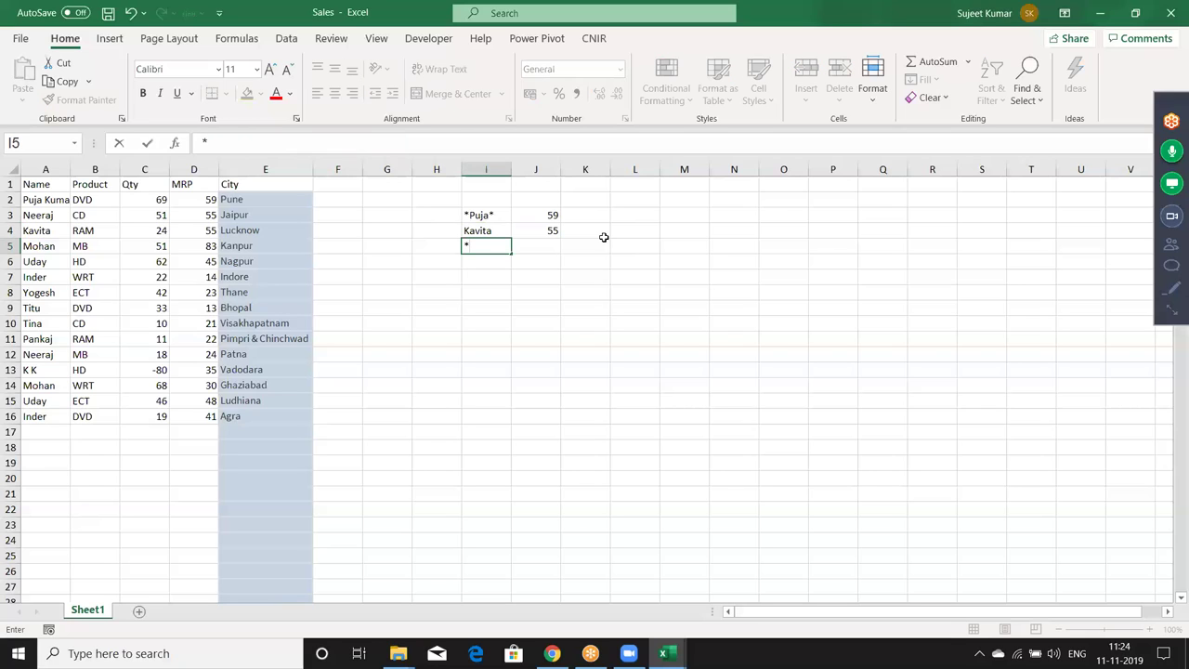
pyautogui.write('Puja')
pyautogui.press('Return')
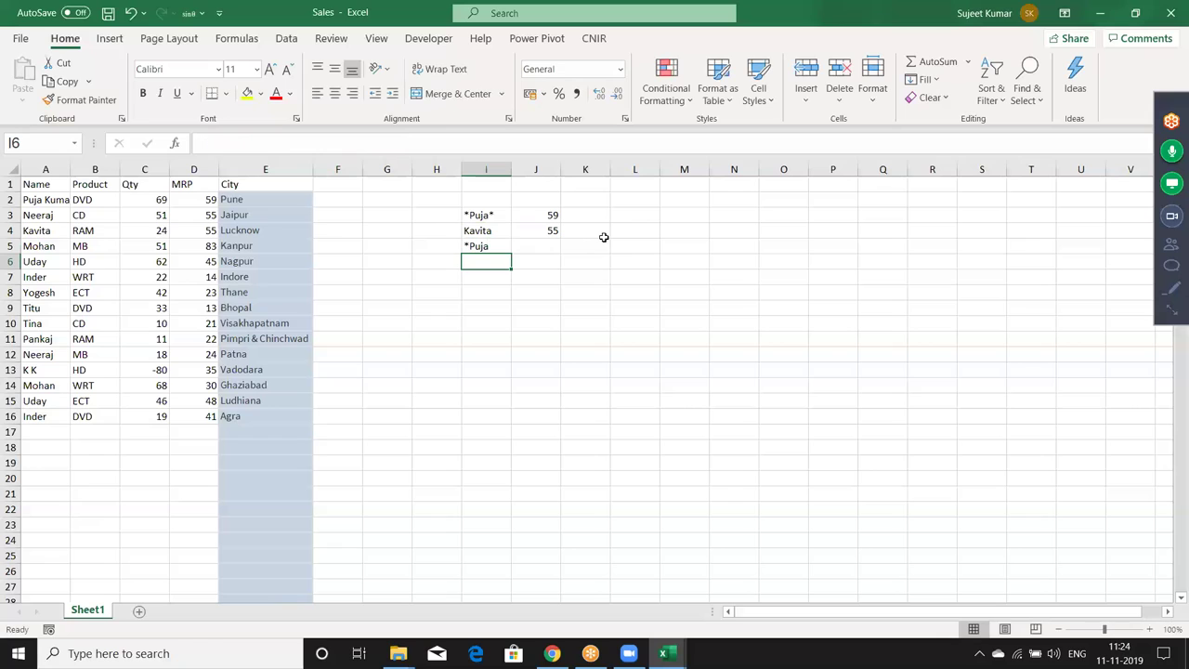
pyautogui.write('Puja')
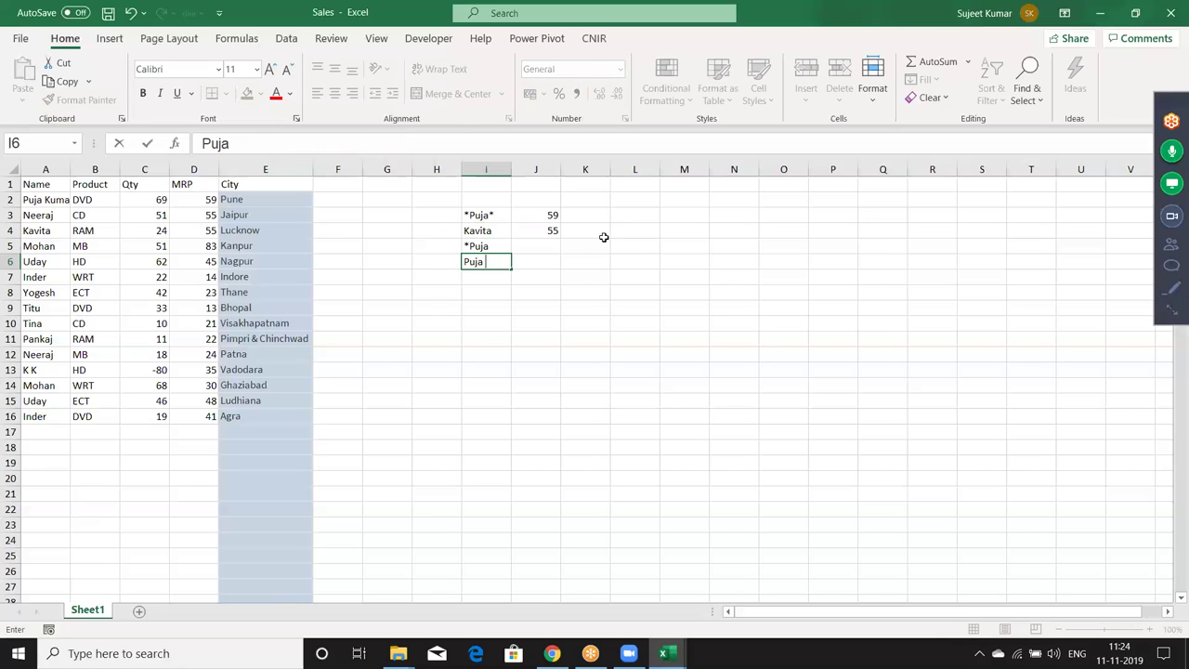
pyautogui.write(' *')
pyautogui.press('Return')
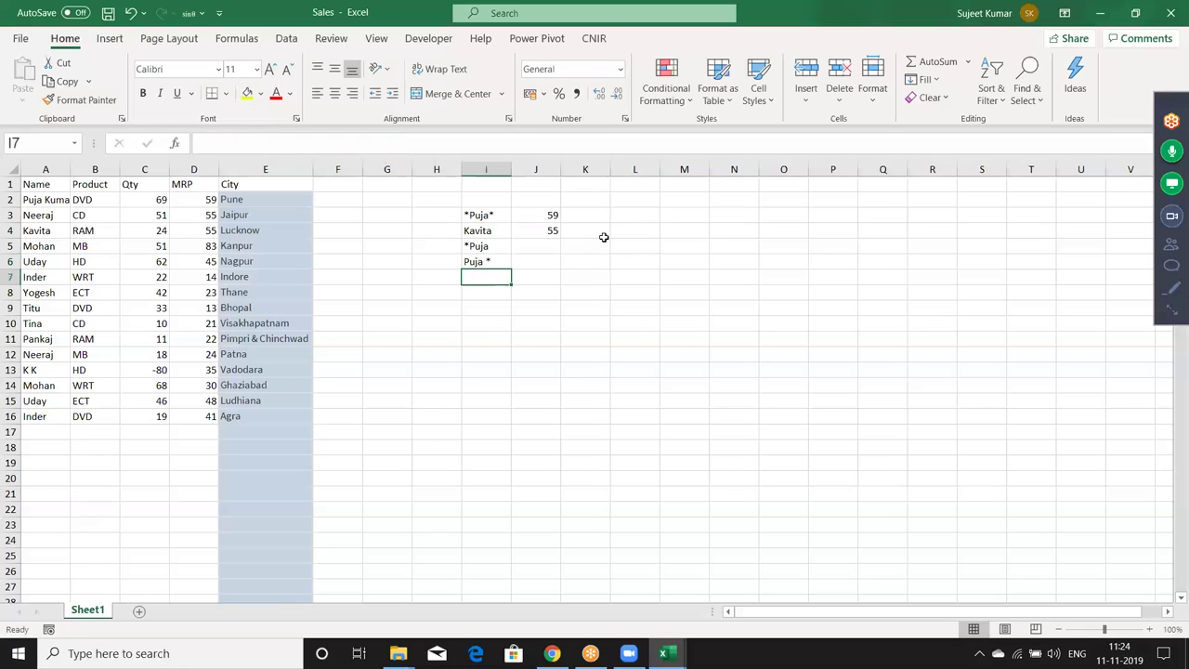
# Change A13 to DDD and A9 to the number 457.
pyautogui.press('Up')
pyautogui.press('Up')
pyautogui.press('Up')
pyautogui.press('Up')
pyautogui.press('Up')
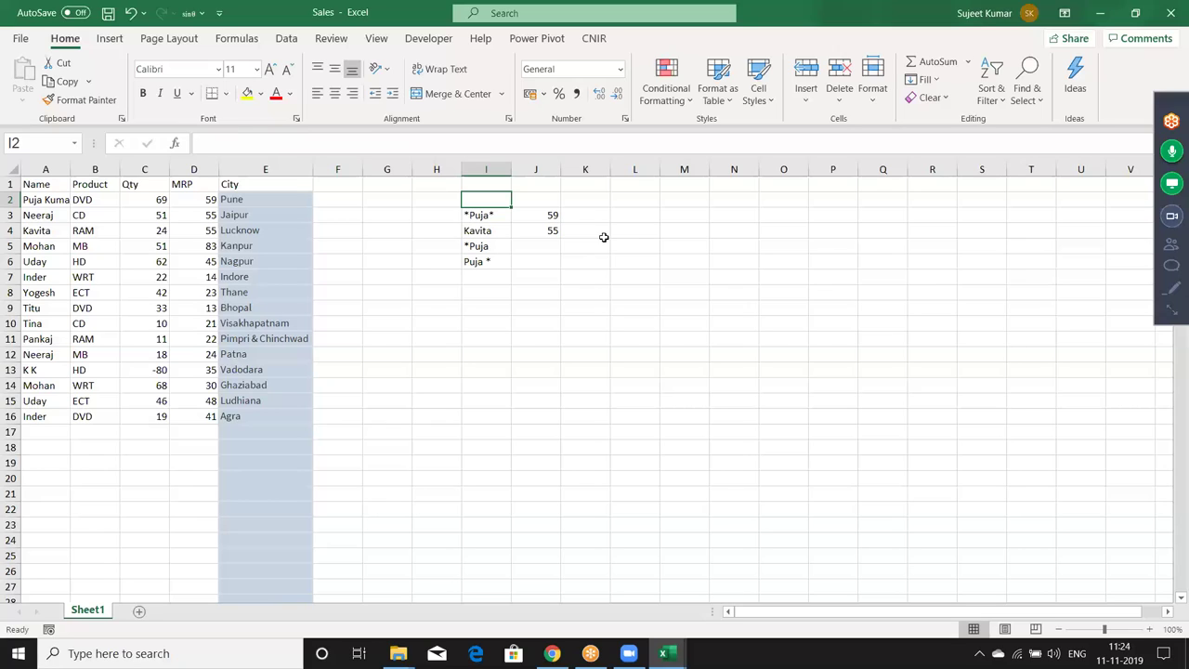
pyautogui.press('Left')
pyautogui.press('Left')
pyautogui.press('Left')
pyautogui.press('Left')
pyautogui.press('Left')
pyautogui.press('Left')
pyautogui.press('Left')
pyautogui.press('Left')
pyautogui.press('Down')
pyautogui.press('Down')
pyautogui.press('Down')
pyautogui.press('Down')
pyautogui.press('Down')
pyautogui.press('Down')
pyautogui.press('Down')
pyautogui.press('Down')
pyautogui.press('Down')
pyautogui.press('Down')
pyautogui.write('DDD')
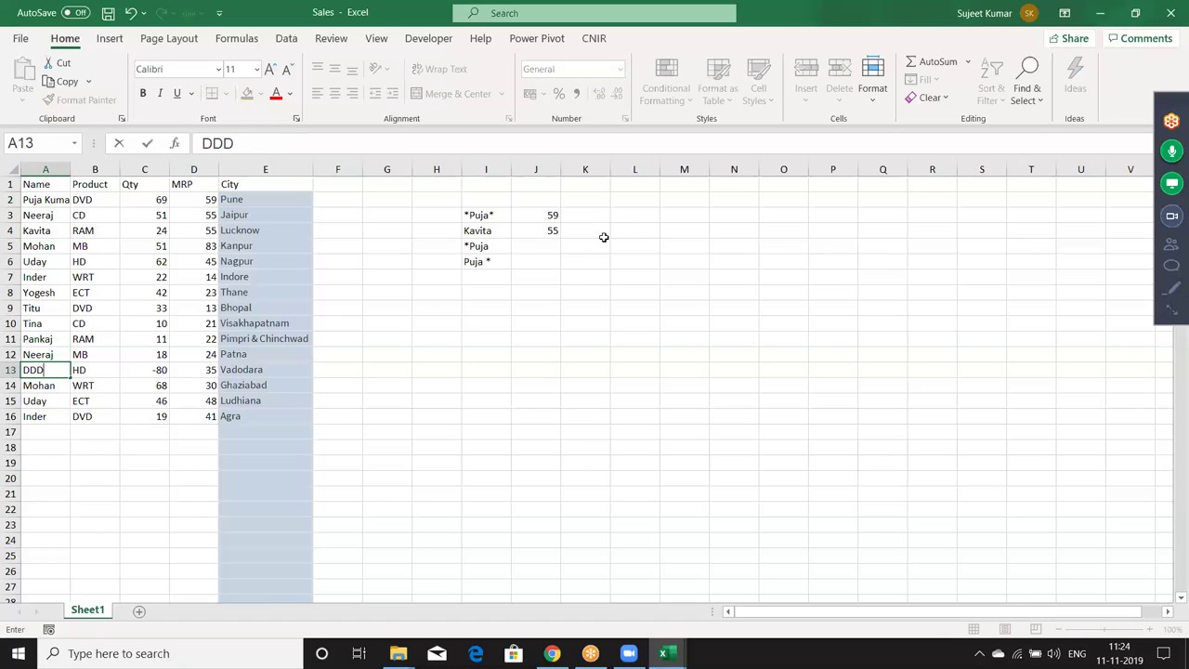
pyautogui.press('Return')
pyautogui.press('Up')
pyautogui.press('Up')
pyautogui.press('Up')
pyautogui.press('Up')
pyautogui.press('Up')
pyautogui.write('457')
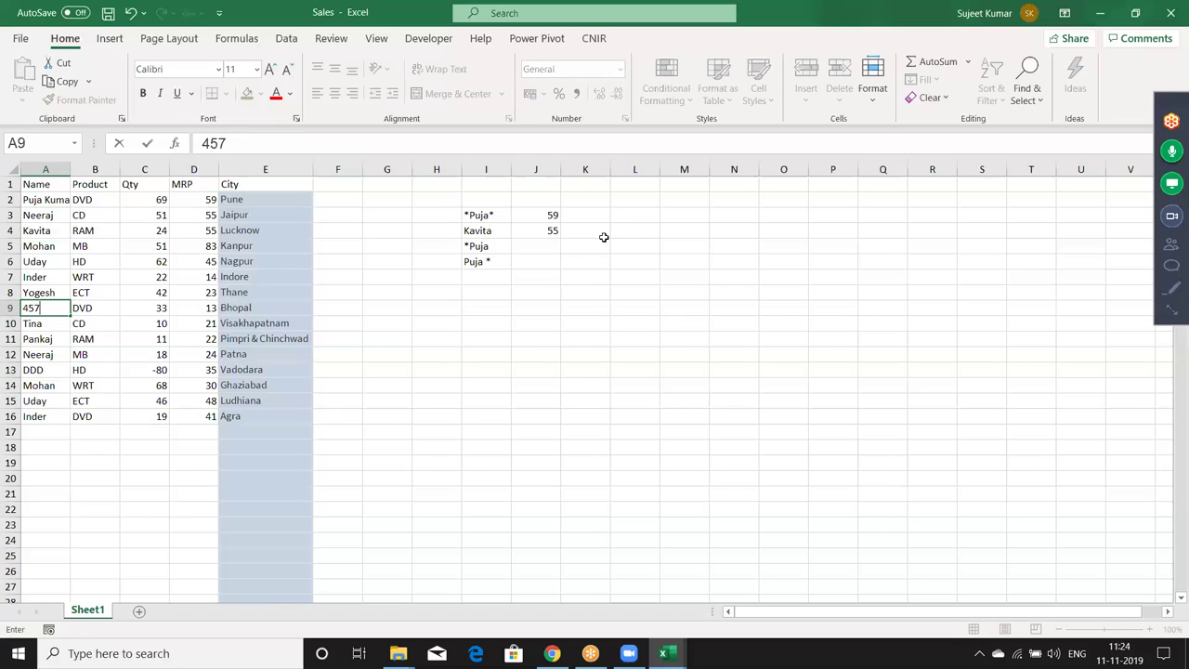
pyautogui.press('Return')
pyautogui.press('Up')
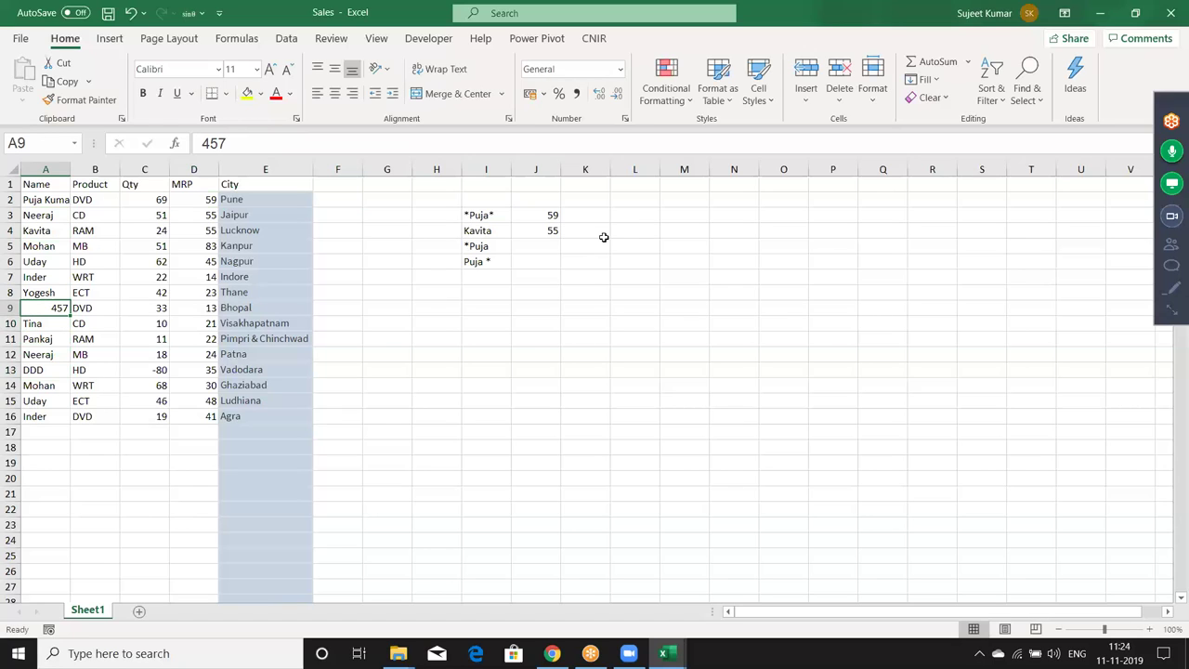
# Enter the three-character wildcard ??? in I7 and move to J7.
pyautogui.press('Right')
pyautogui.press('Right')
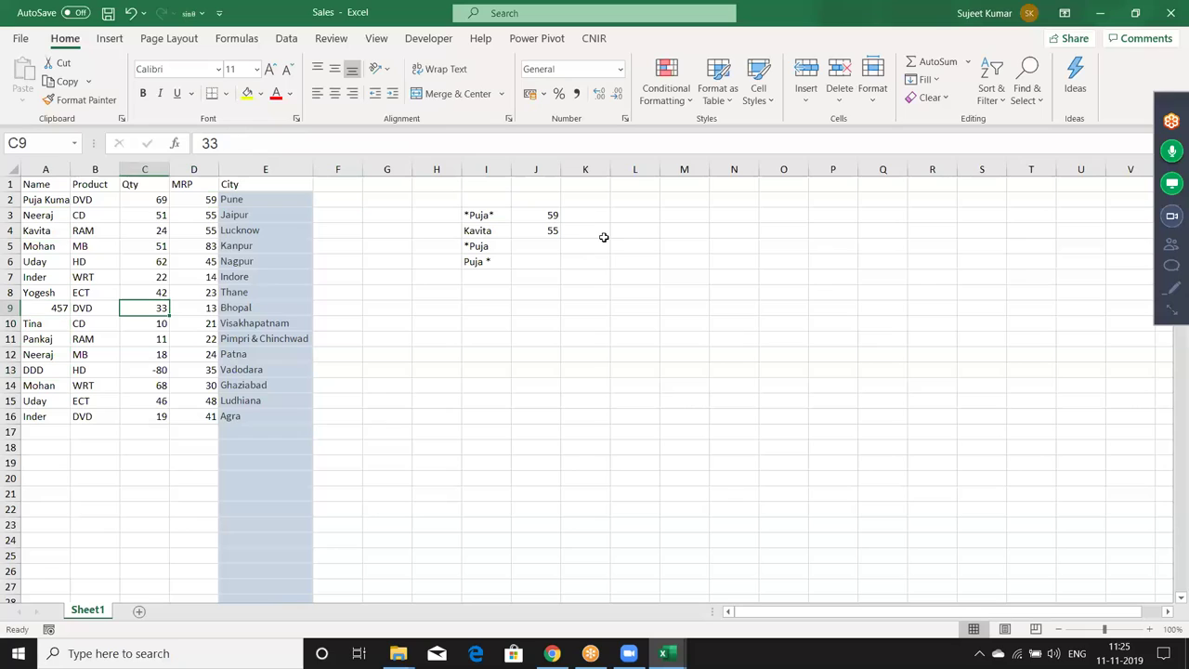
pyautogui.press('Right')
pyautogui.press('Right')
pyautogui.press('Right')
pyautogui.press('Right')
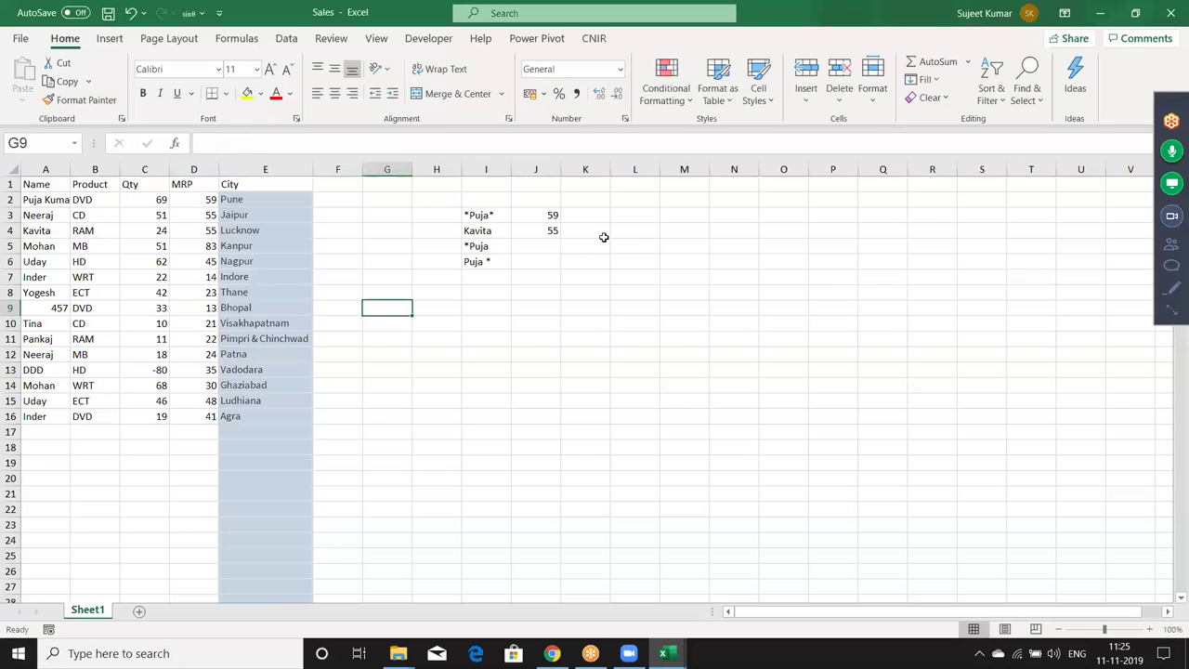
pyautogui.press('Right')
pyautogui.press('Right')
pyautogui.press('Up')
pyautogui.press('Up')
pyautogui.write('???')
pyautogui.press('Return')
pyautogui.press('Up')
pyautogui.press('Right')
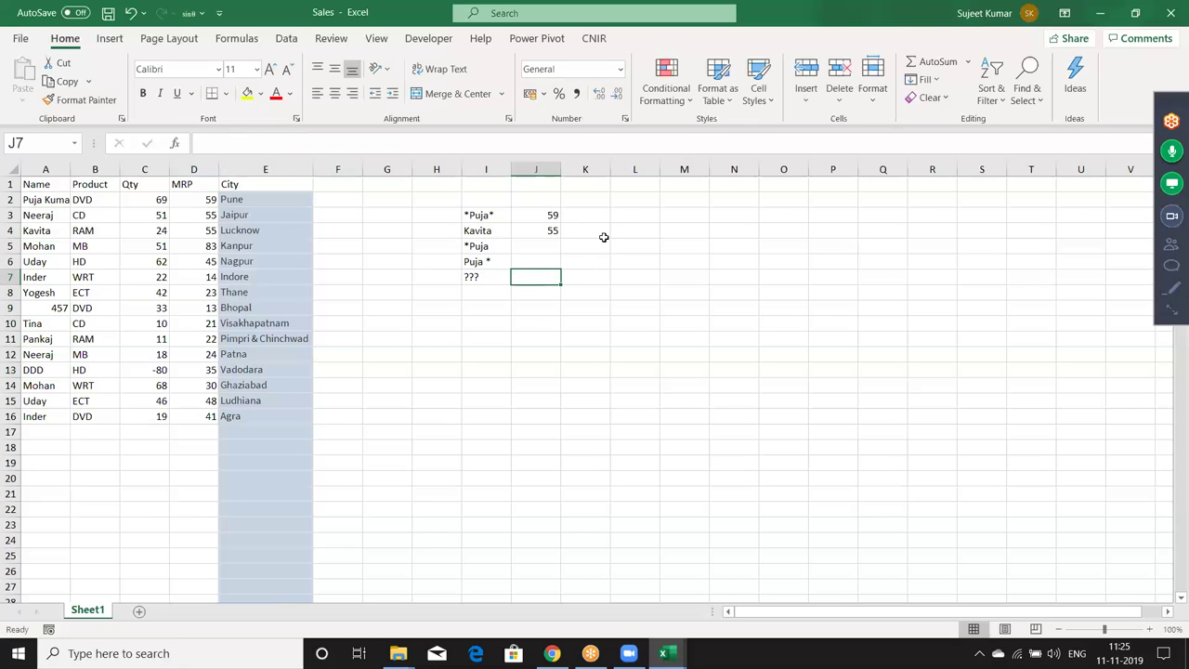
# Enter =VLOOKUP(I7,A:E,4,0) in J7 to get the MRP for the ??? pattern.
pyautogui.write('=vl')
pyautogui.press('Tab')
pyautogui.press('Left')
pyautogui.write(',')
pyautogui.moveTo(57, 169); pyautogui.dragTo(236, 200)
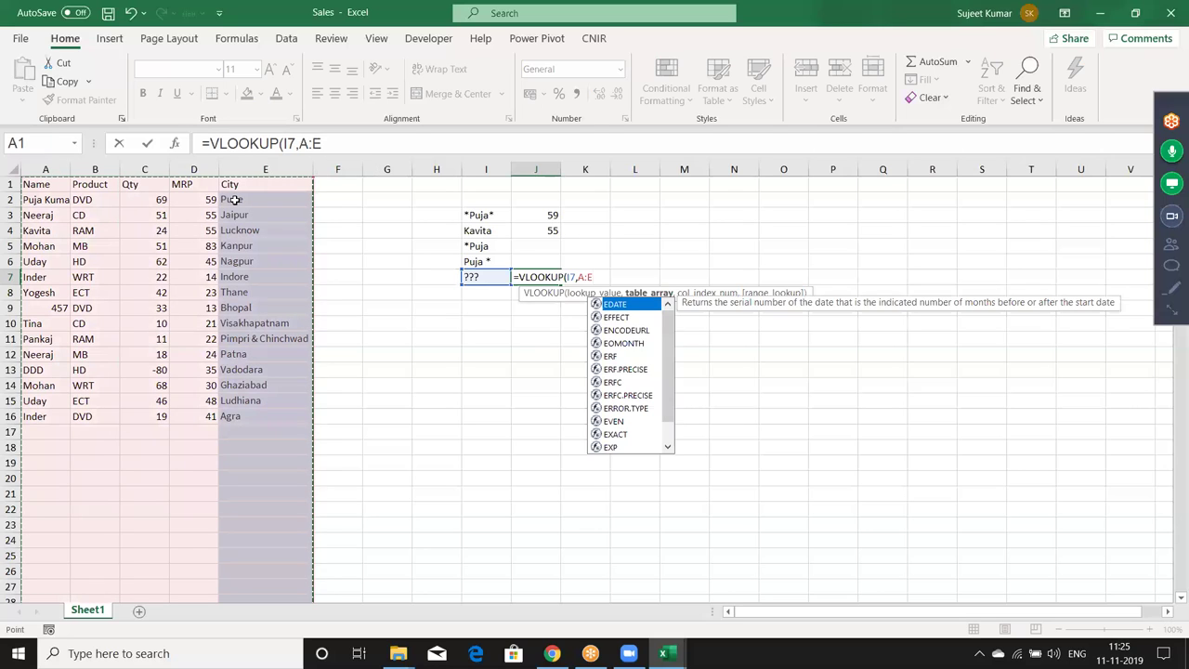
pyautogui.write(',4,0)')
pyautogui.press('Return')
# Check J7's result of 35 against the DDD row's MRP, then select patterns I3:I7.
pyautogui.press('Up')
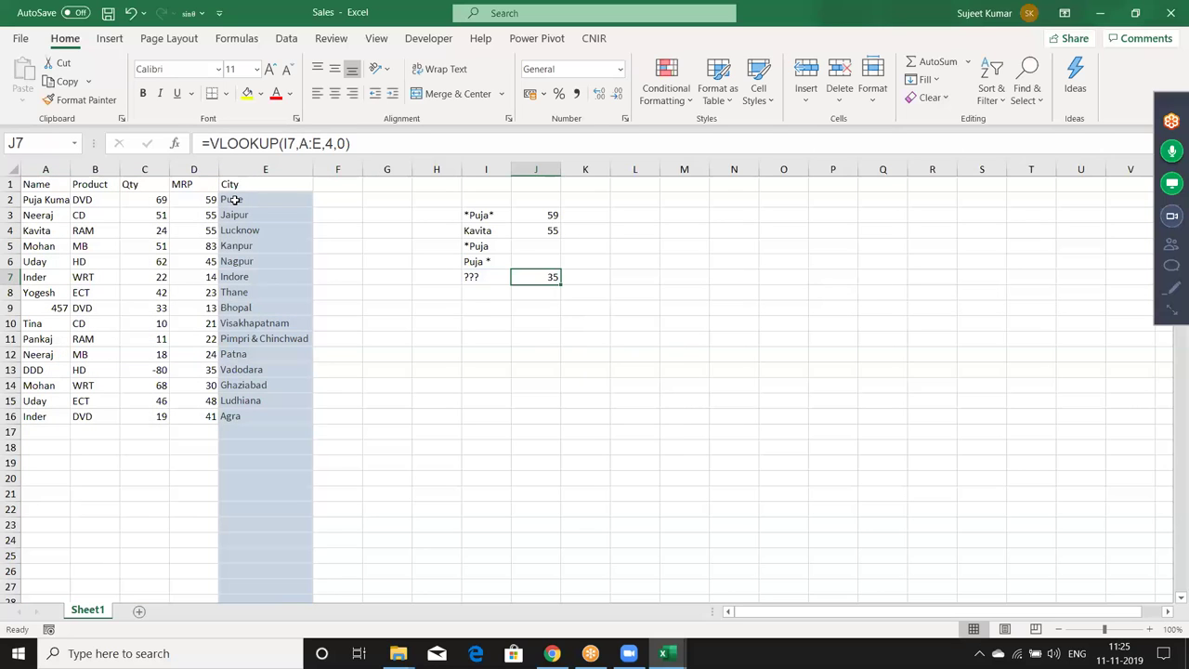
pyautogui.press('Left')
pyautogui.press('Left')
pyautogui.press('Left')
pyautogui.press('Left')
pyautogui.press('Left')
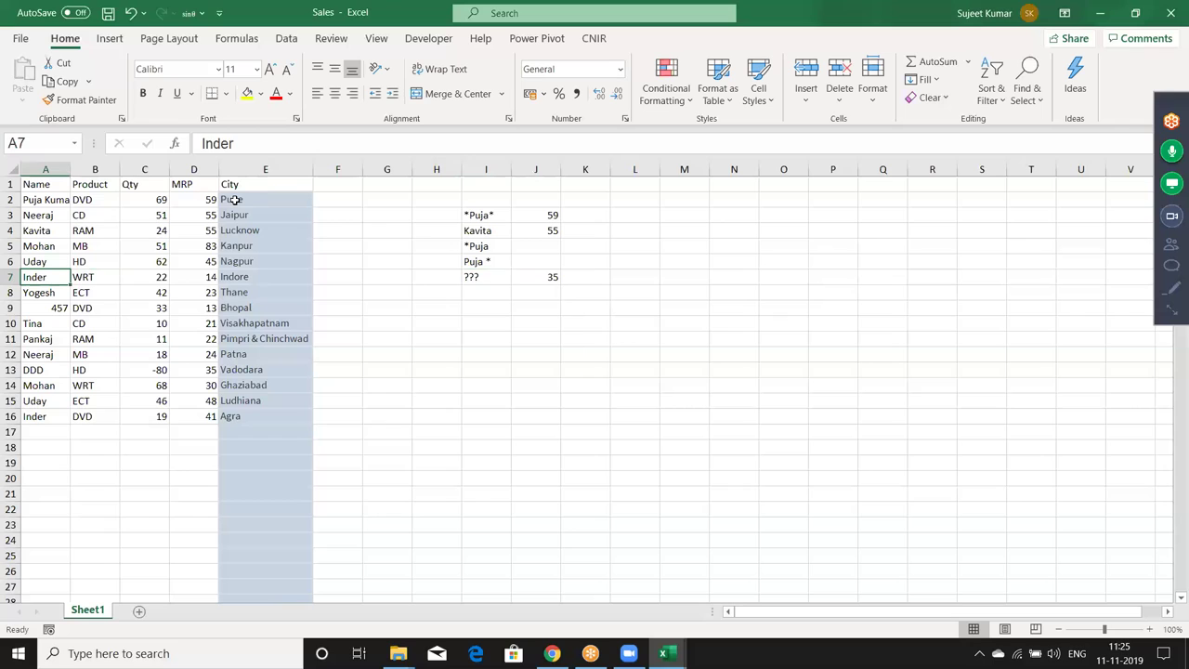
pyautogui.press('Up')
pyautogui.press('Down')
pyautogui.press('Down')
pyautogui.press('Down')
pyautogui.press('Down')
pyautogui.press('Down')
pyautogui.press('Down')
pyautogui.press('Down')
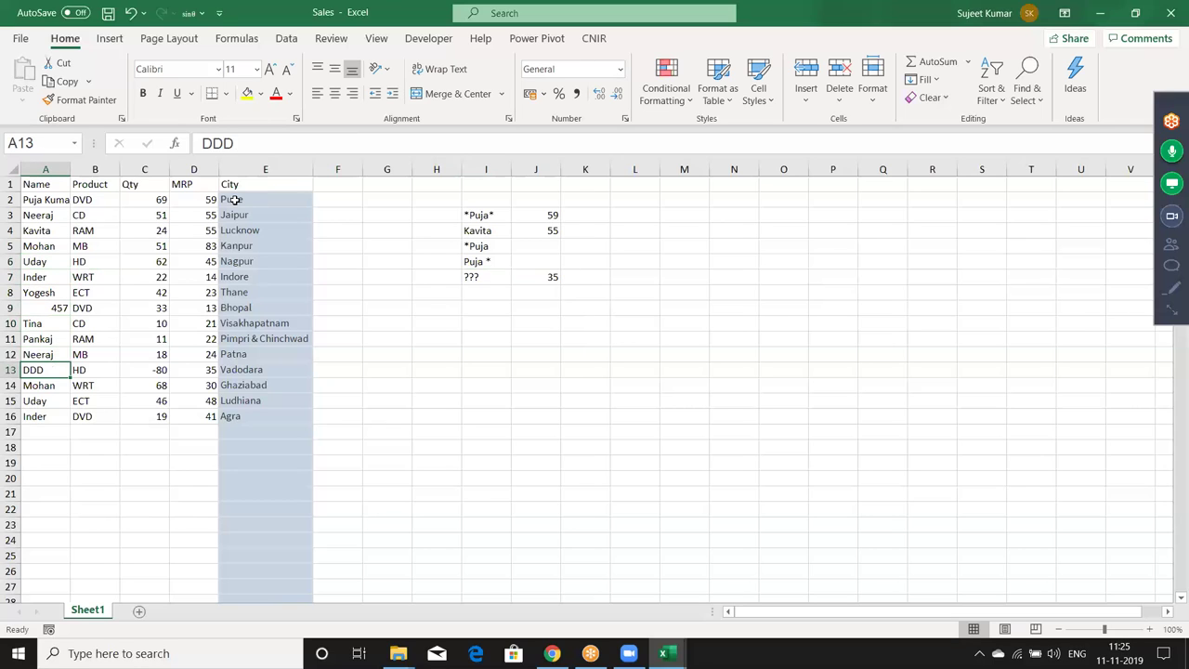
pyautogui.press('Right')
pyautogui.press('Right')
pyautogui.press('Right')
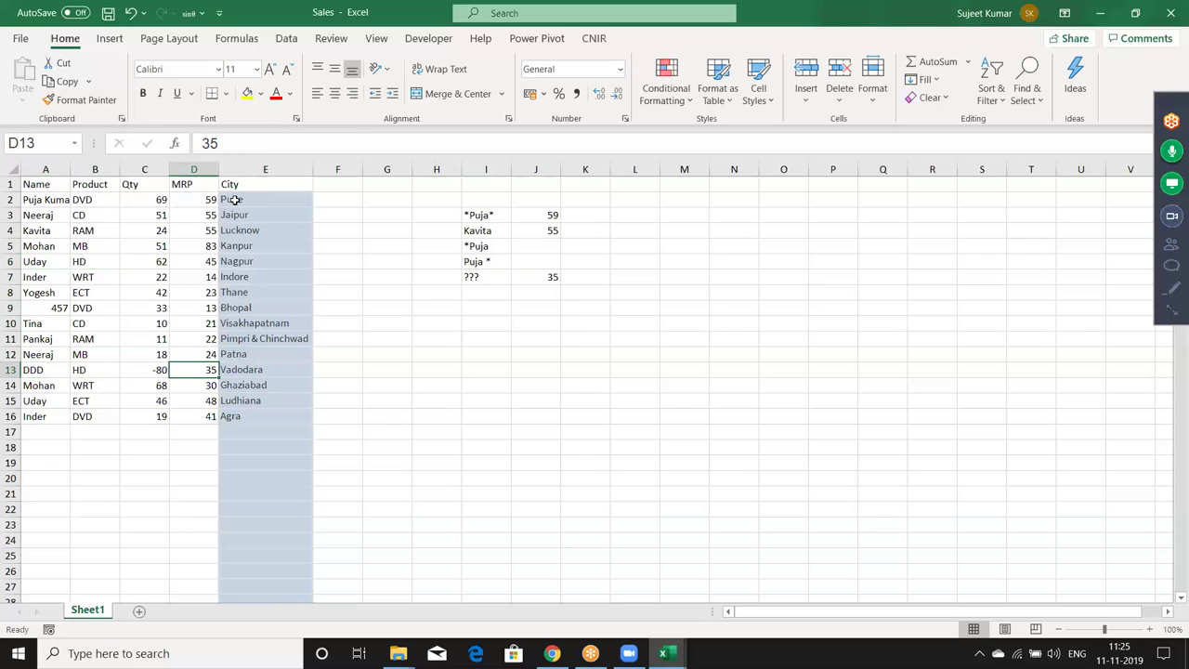
pyautogui.press('Up')
pyautogui.press('Up')
pyautogui.press('Up')
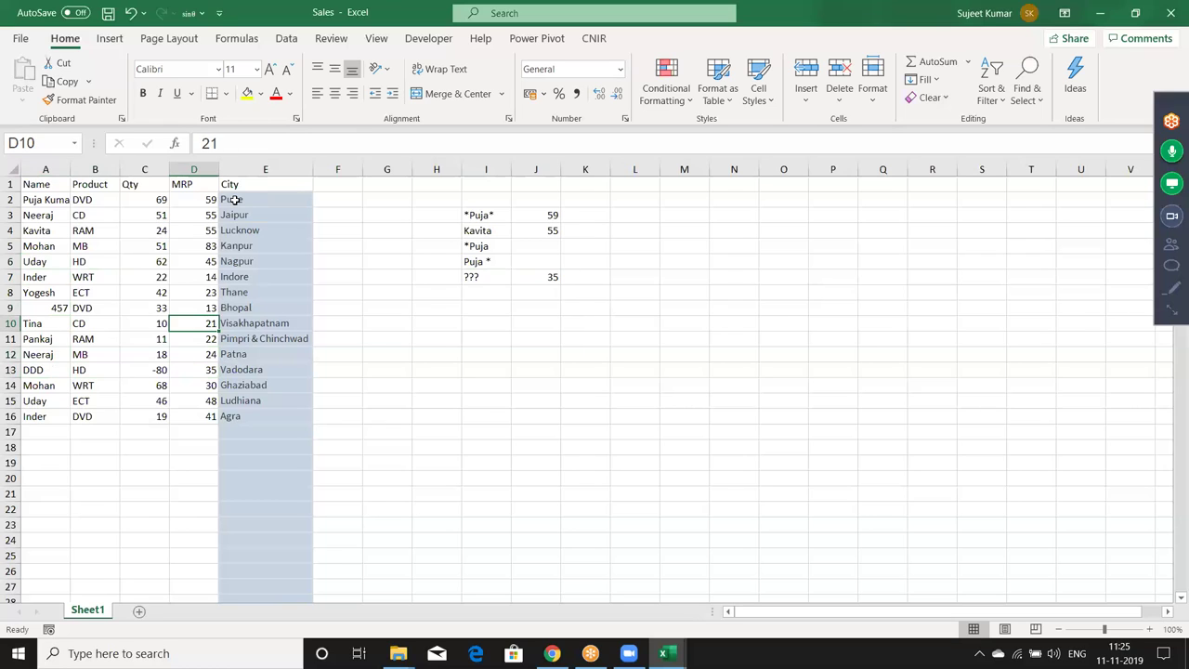
pyautogui.press('Right')
pyautogui.press('Right')
pyautogui.press('Right')
pyautogui.press('Right')
pyautogui.press('Up')
pyautogui.press('Up')
pyautogui.press('Up')
pyautogui.press('Right')
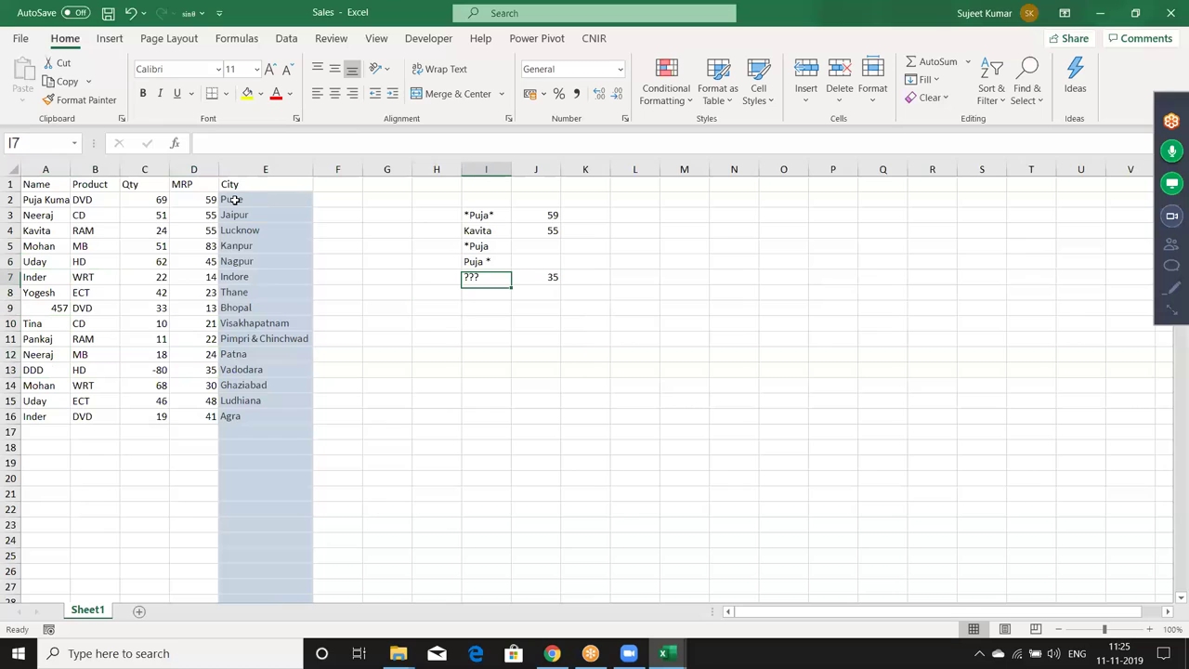
pyautogui.hotkey('ctrl', 'shift', 'Up')
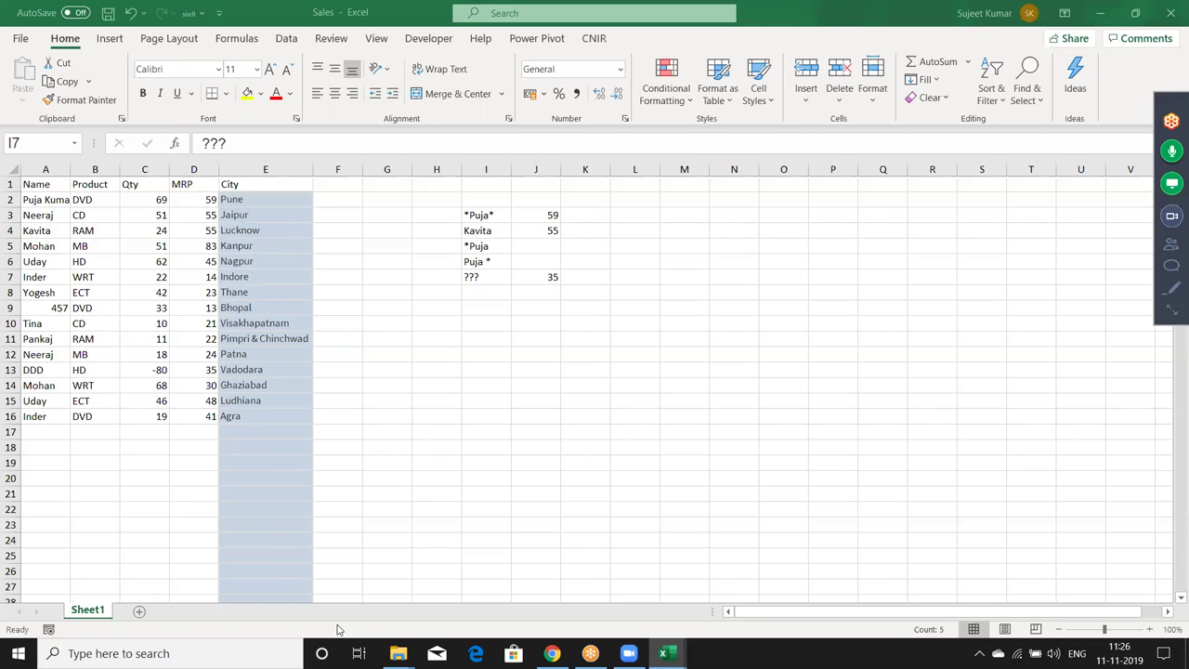
pyautogui.hotkey('ctrl', 'shift', 'Up')
# Close the Sales workbook, discarding the unsaved changes.
pyautogui.click(20, 38)
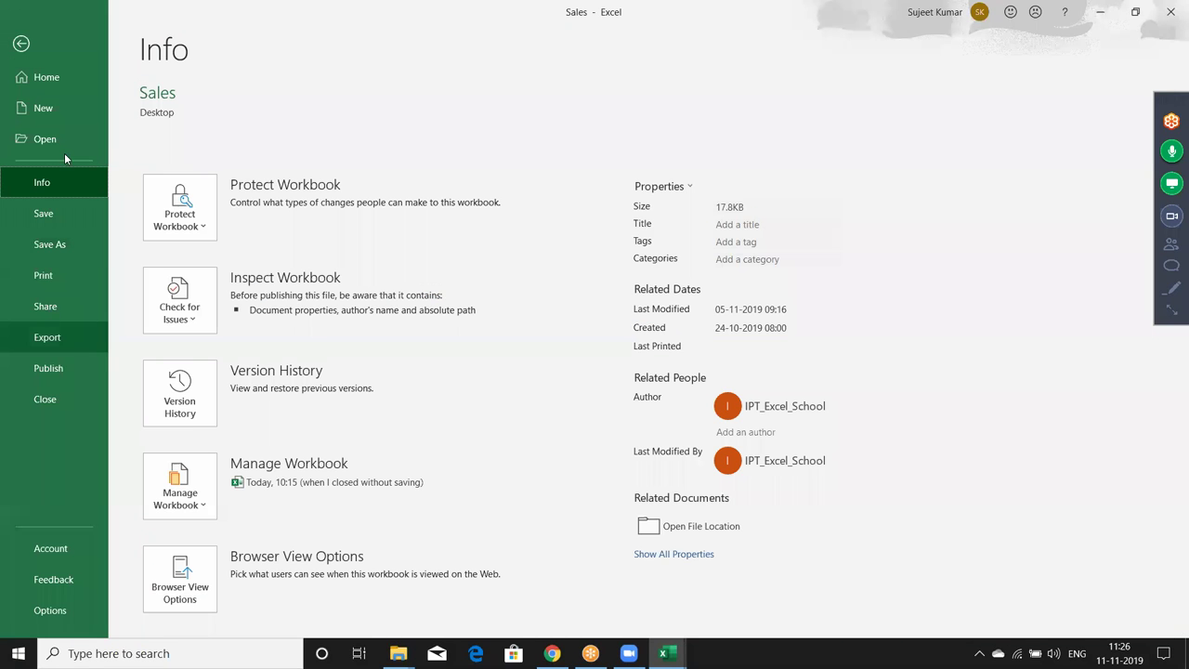
pyautogui.click(54, 401)
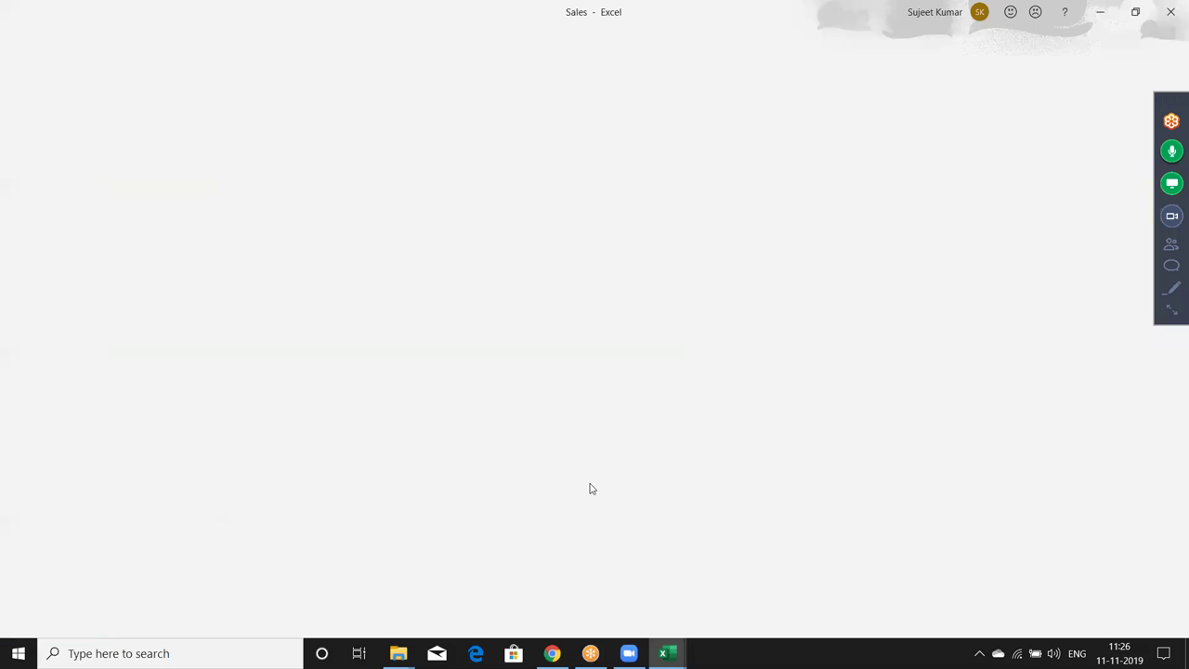
pyautogui.click(592, 344)
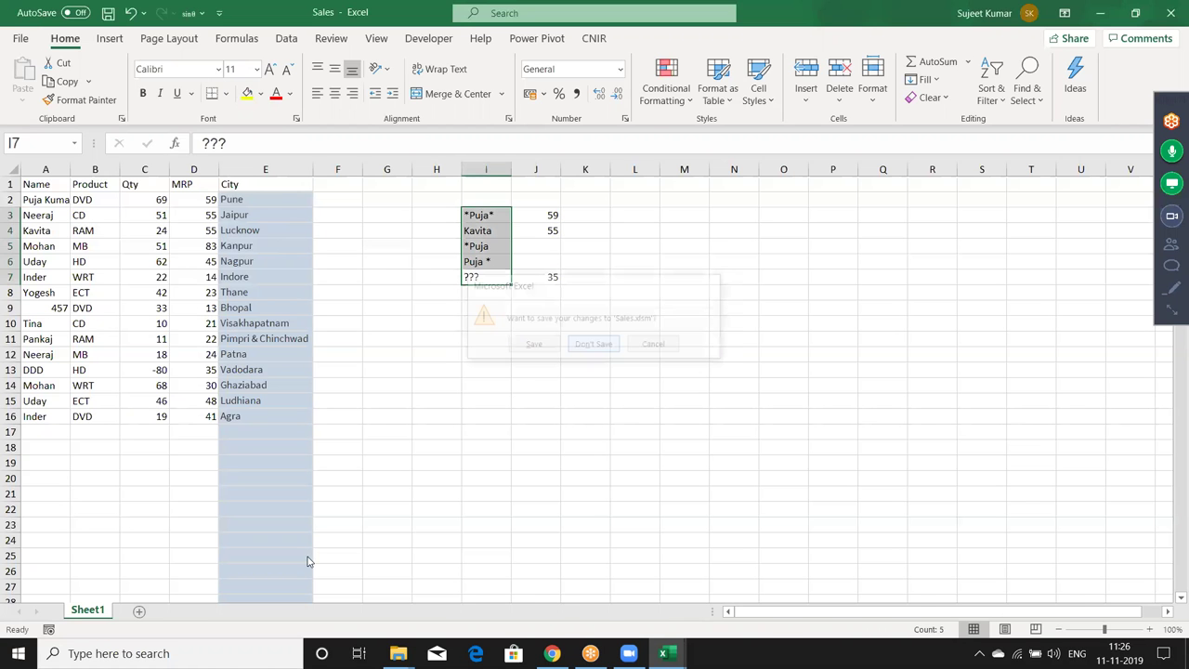
# Relaunch Excel from Start and reopen the Sales workbook from the Recent list.
pyautogui.press('super')
pyautogui.write('exc')
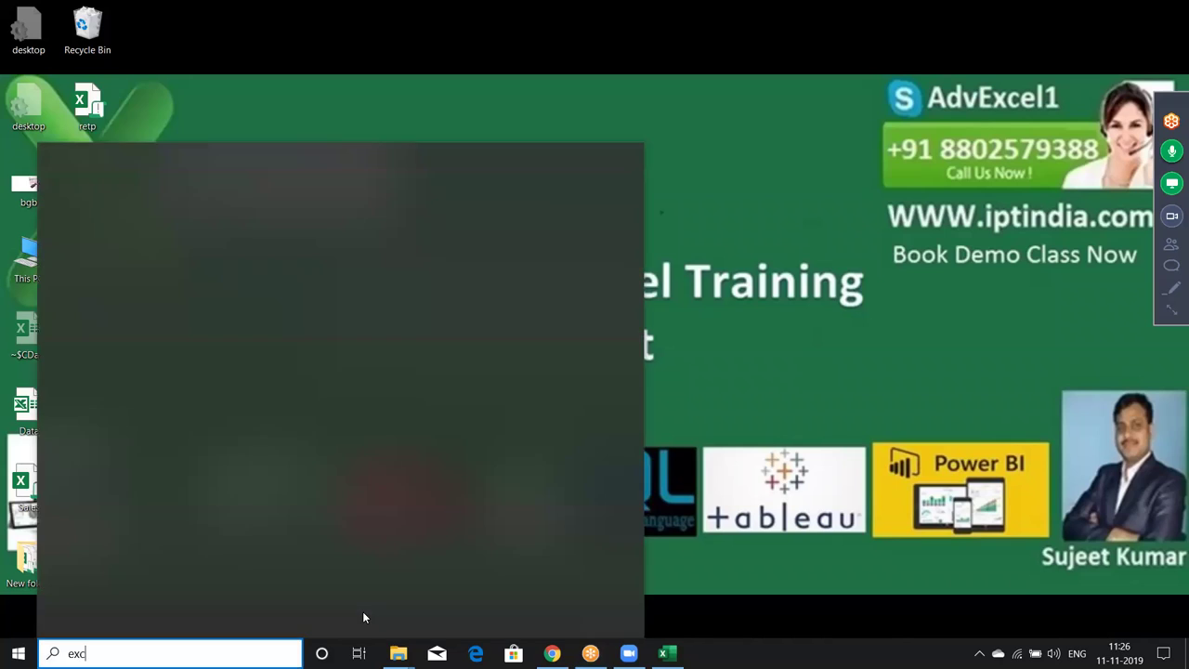
pyautogui.write('el')
pyautogui.click(467, 284)
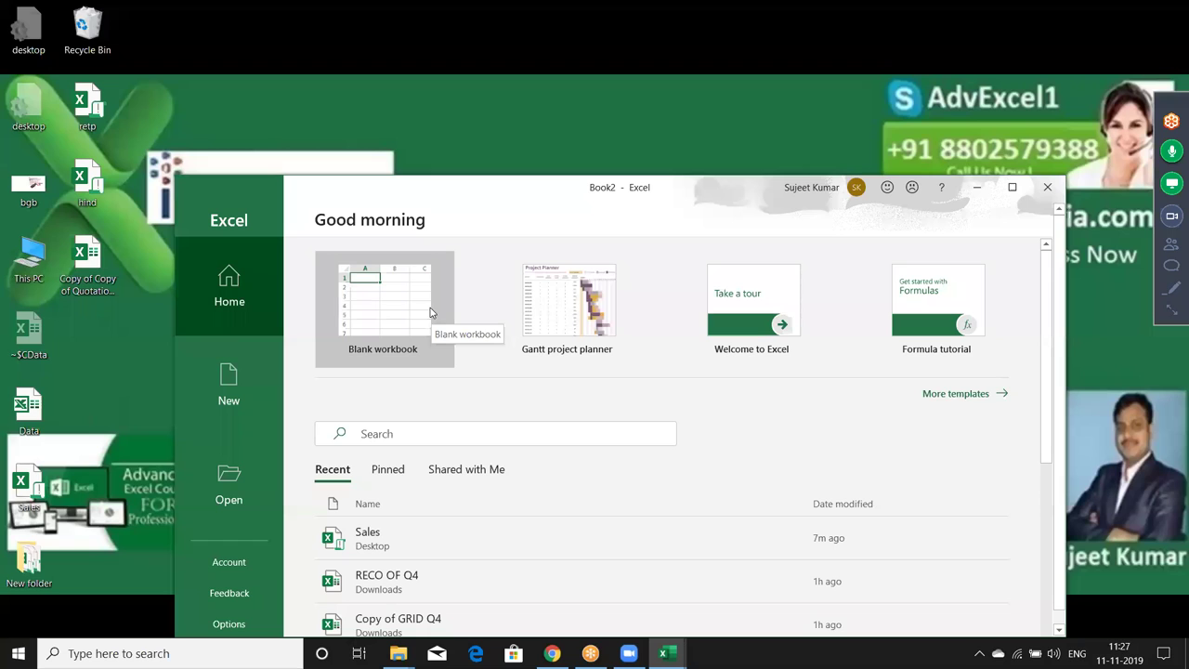
pyautogui.scroll(-1, 469, 495)
pyautogui.click(455, 510)
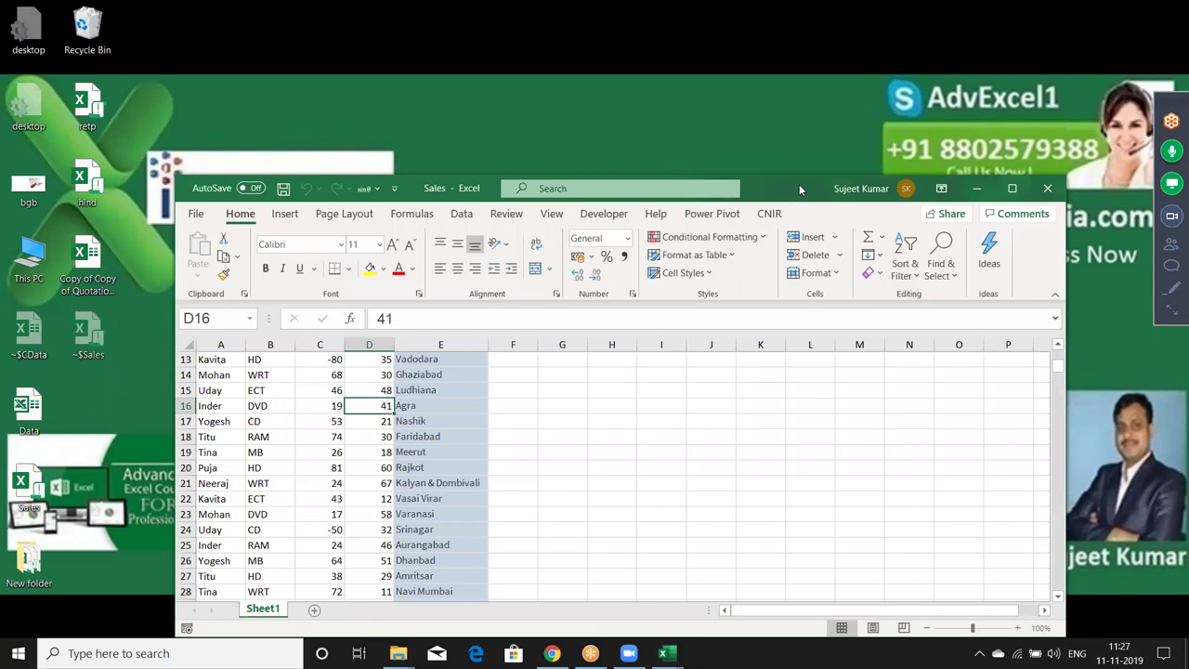
# Maximize the Excel window and copy the Qty header into J1.
pyautogui.doubleClick(799, 183)
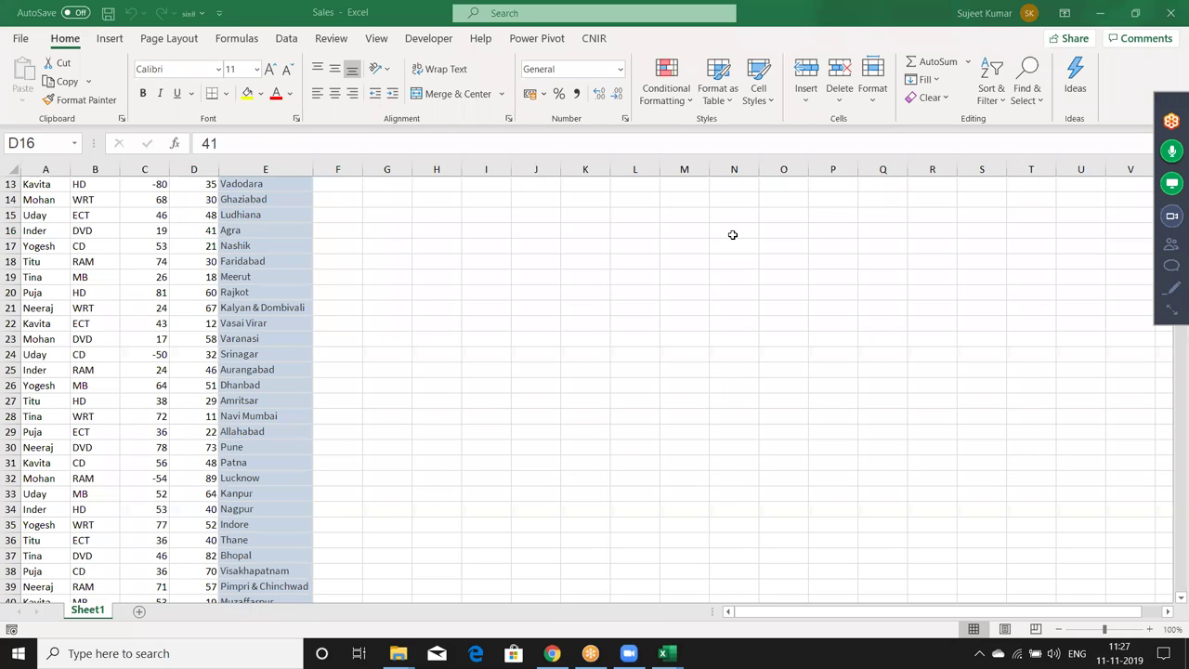
pyautogui.hotkey('ctrl', 'Up')
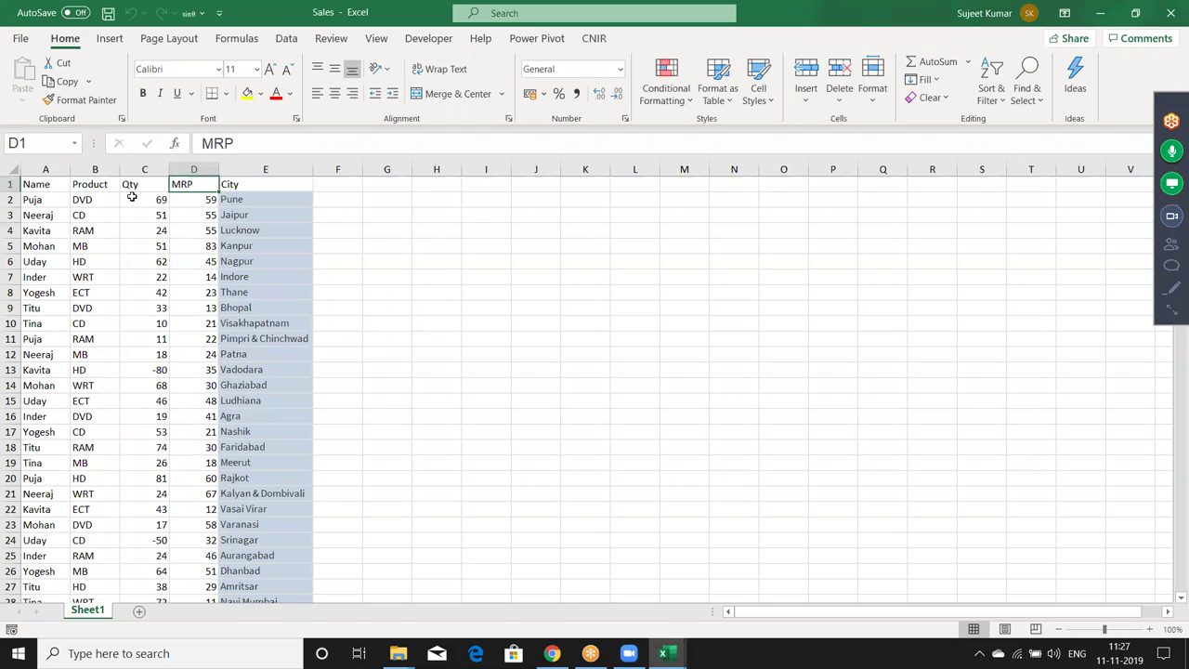
pyautogui.press('Left')
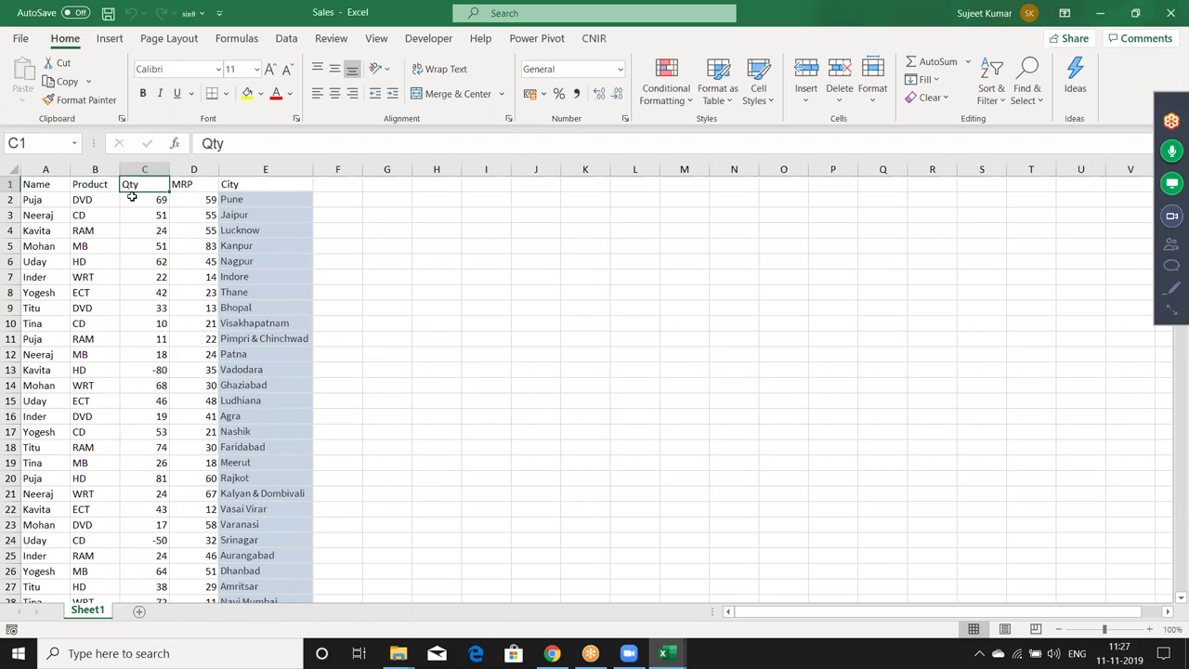
pyautogui.hotkey('ctrl', 'c')
pyautogui.press('Right')
pyautogui.press('Right')
pyautogui.press('Right')
pyautogui.press('Right')
pyautogui.press('Right')
pyautogui.press('Right')
pyautogui.hotkey('ctrl', 'v')
pyautogui.press('Left')
# Enter the headers Name in H1 and Product in I1.
pyautogui.hotkey('ctrl', 'Home')
pyautogui.press('Down')
pyautogui.press('Escape')
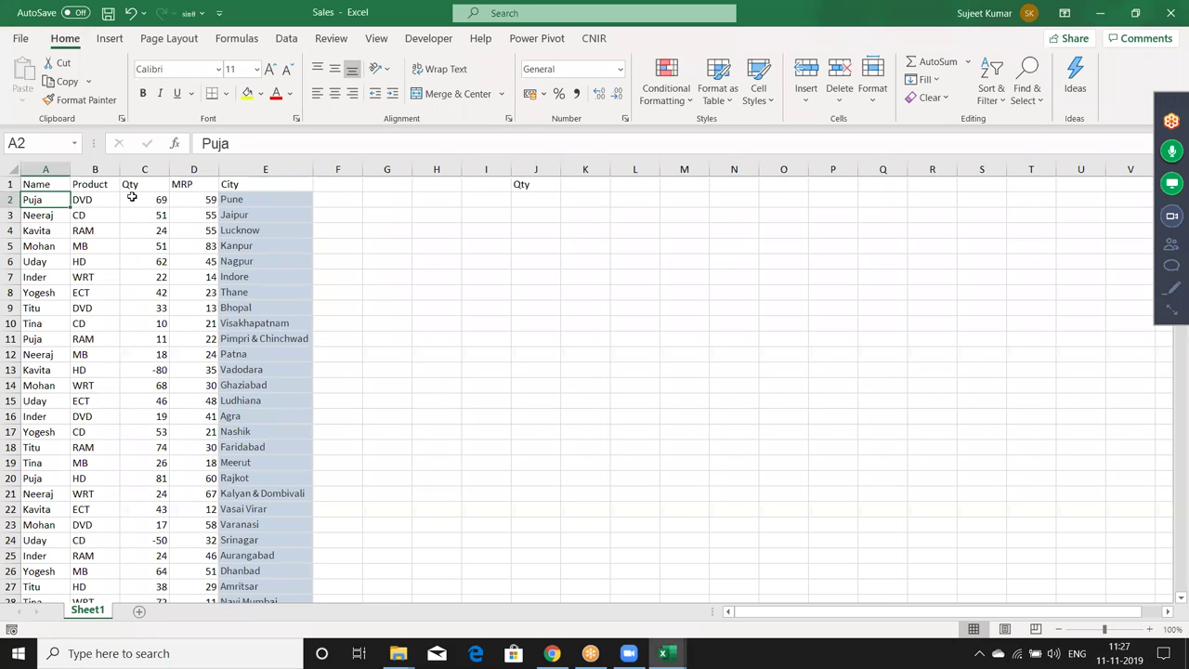
pyautogui.press('Right')
pyautogui.press('Down')
pyautogui.press('Down')
pyautogui.press('Down')
pyautogui.press('Down')
pyautogui.press('Down')
pyautogui.press('Down')
pyautogui.press('Down')
pyautogui.press('Down')
pyautogui.press('Down')
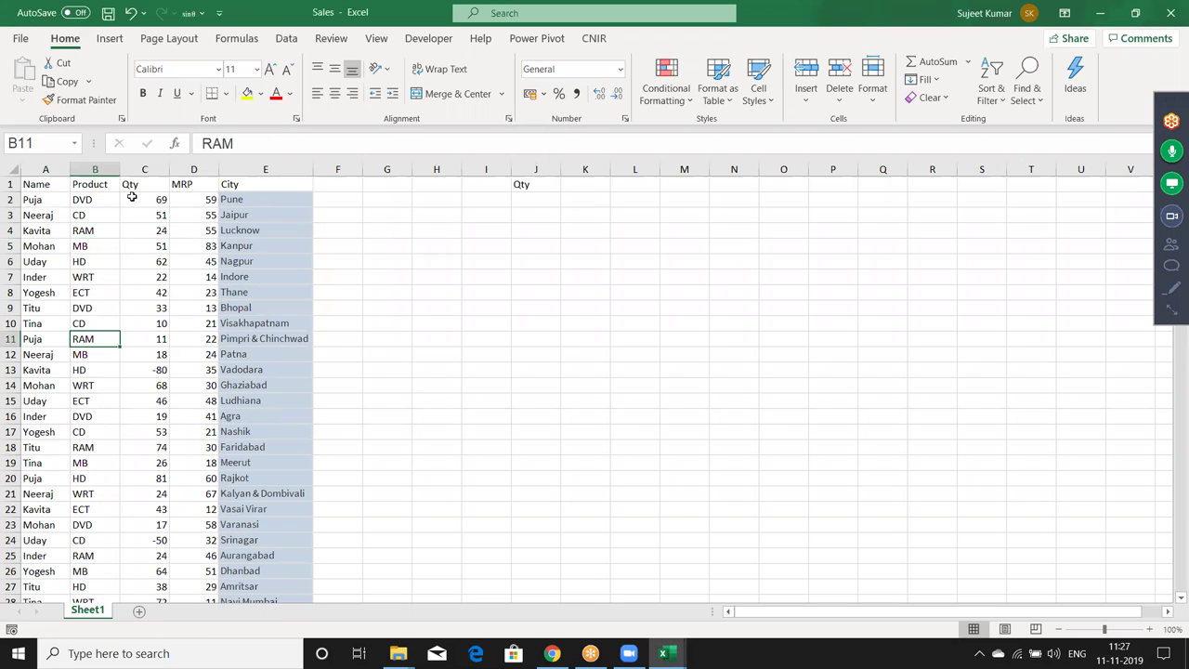
pyautogui.press('Down')
pyautogui.press('Down')
pyautogui.press('Down')
pyautogui.press('Down')
pyautogui.press('Down')
pyautogui.press('Down')
pyautogui.press('Down')
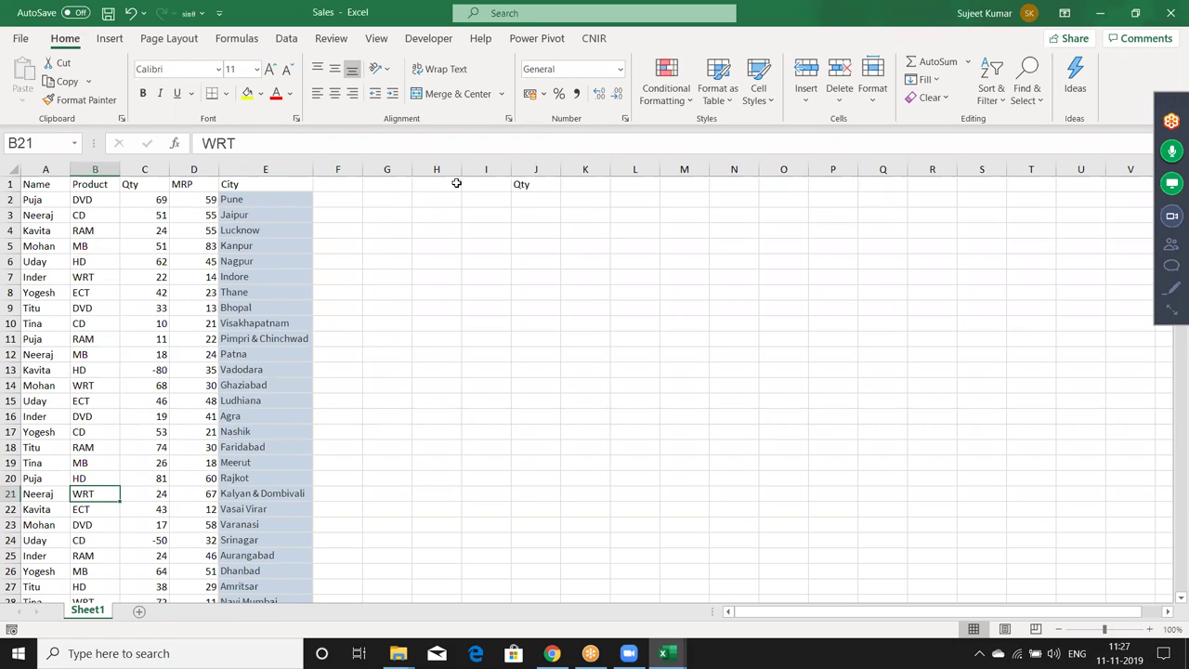
pyautogui.click(442, 183)
pyautogui.write('Name')
pyautogui.press('Tab')
pyautogui.write('Produc')
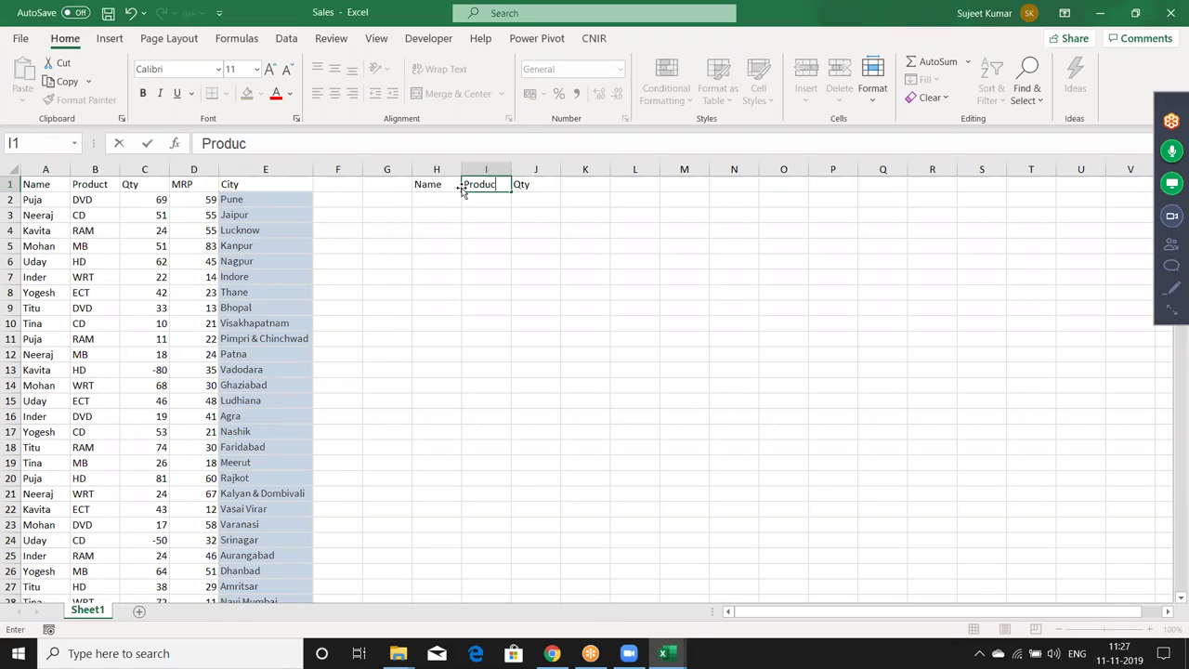
pyautogui.write('t')
pyautogui.press('Return')
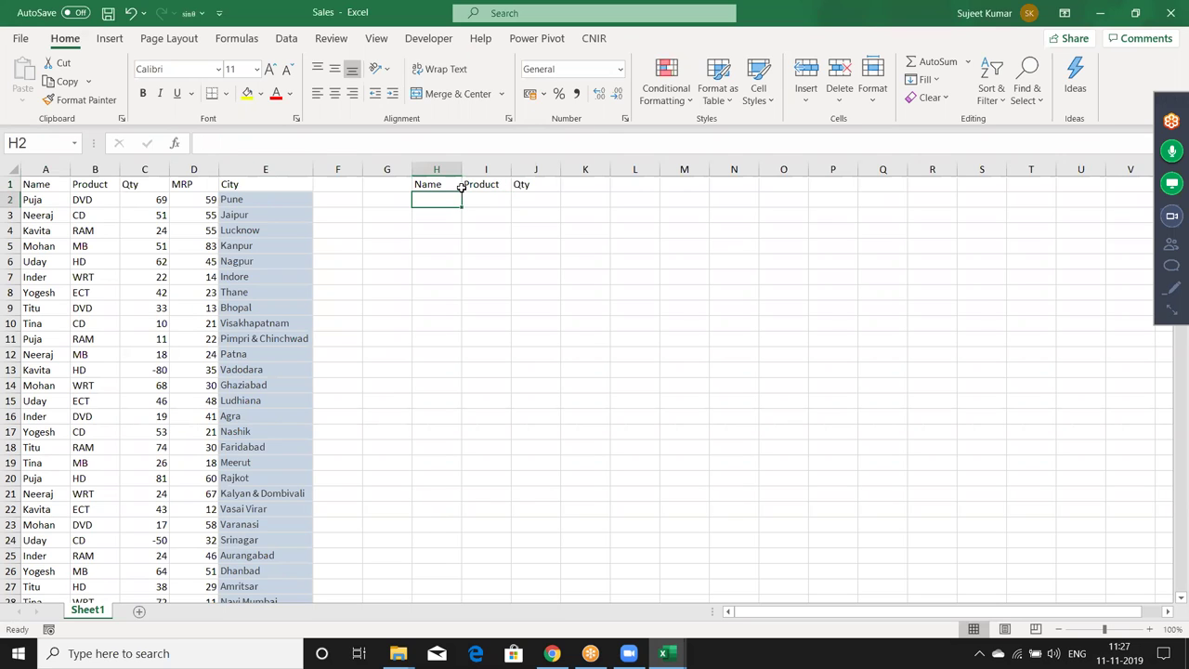
# Enter Puja in H2 and HD in I2 as the first lookup entry.
pyautogui.write('Puja')
pyautogui.press('Tab')
pyautogui.write('HD')
pyautogui.press('Tab')
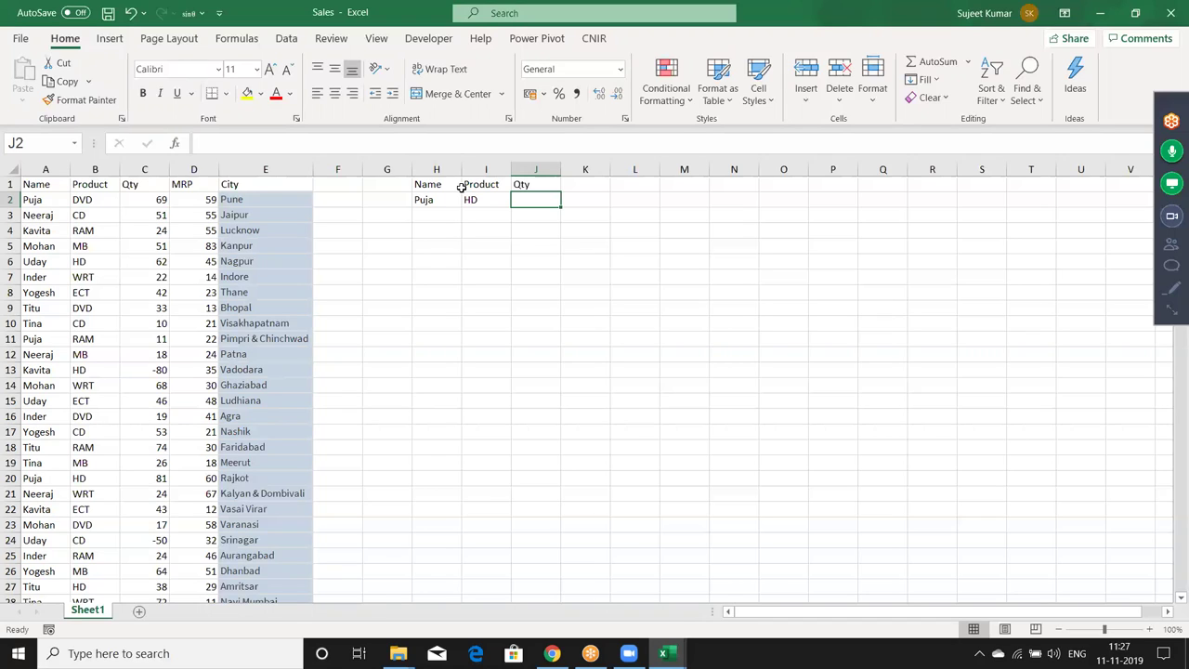
pyautogui.press('Left')
pyautogui.press('Left')
pyautogui.press('Left')
pyautogui.press('Left')
pyautogui.press('Left')
pyautogui.press('Left')
pyautogui.press('Left')
pyautogui.press('Left')
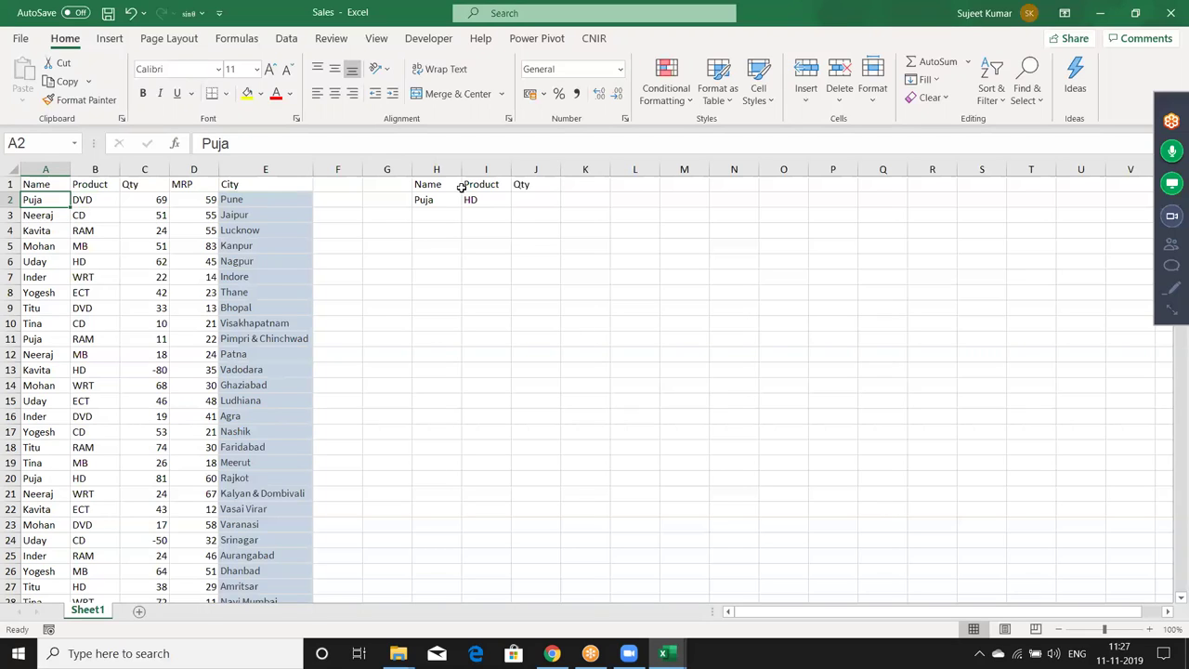
pyautogui.press('Right')
pyautogui.press('Right')
pyautogui.press('Right')
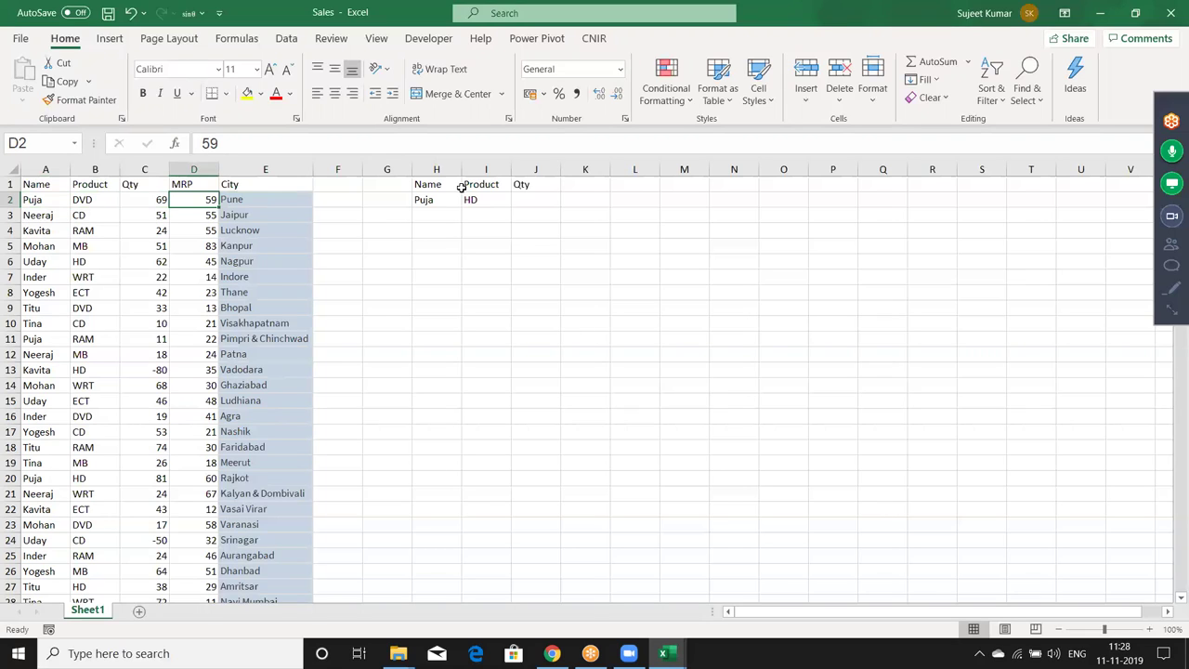
# Insert a blank column A before the Name column.
pyautogui.press('Left')
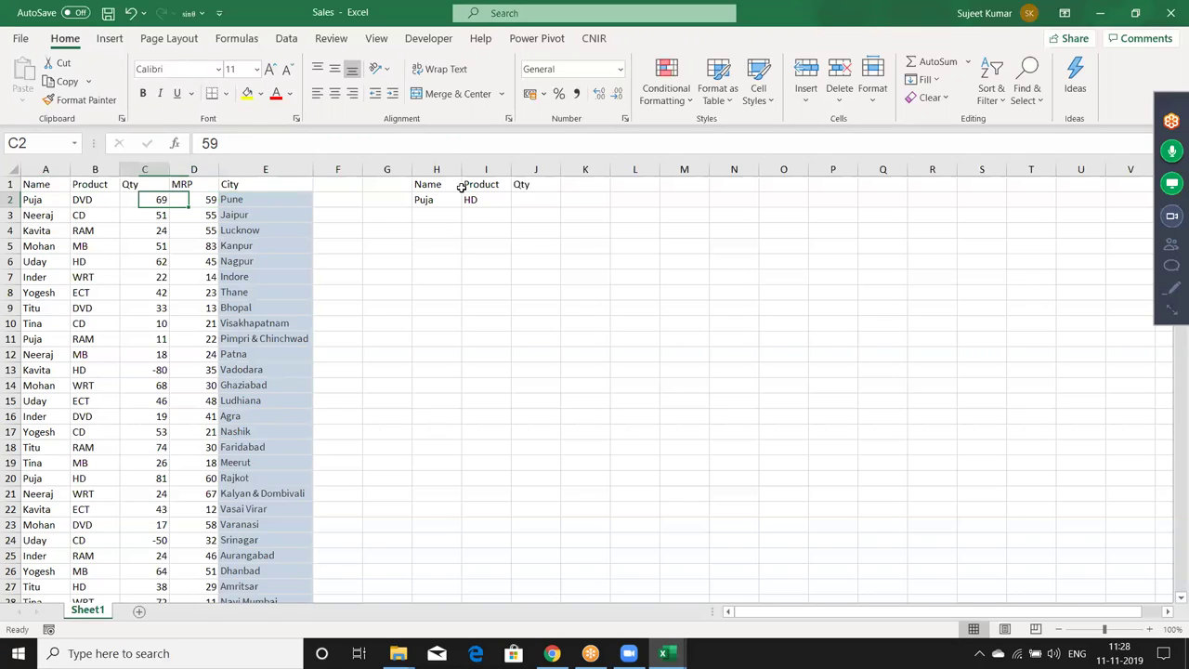
pyautogui.press('Left')
pyautogui.press('Left')
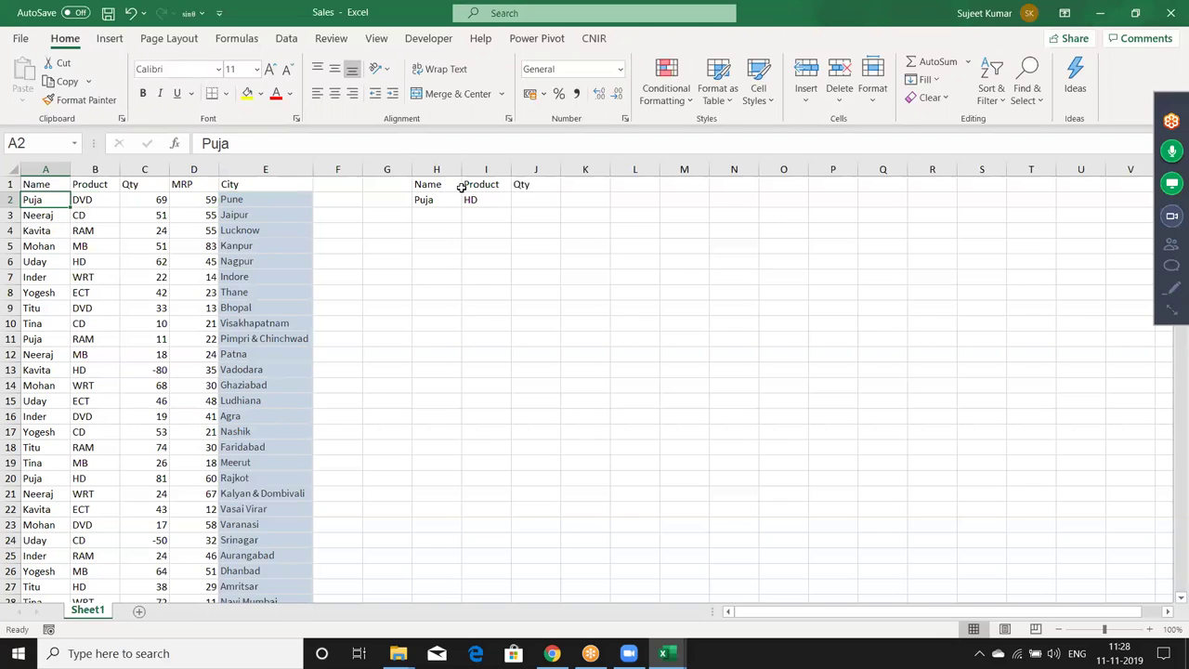
pyautogui.hotkey('ctrl', 'space')
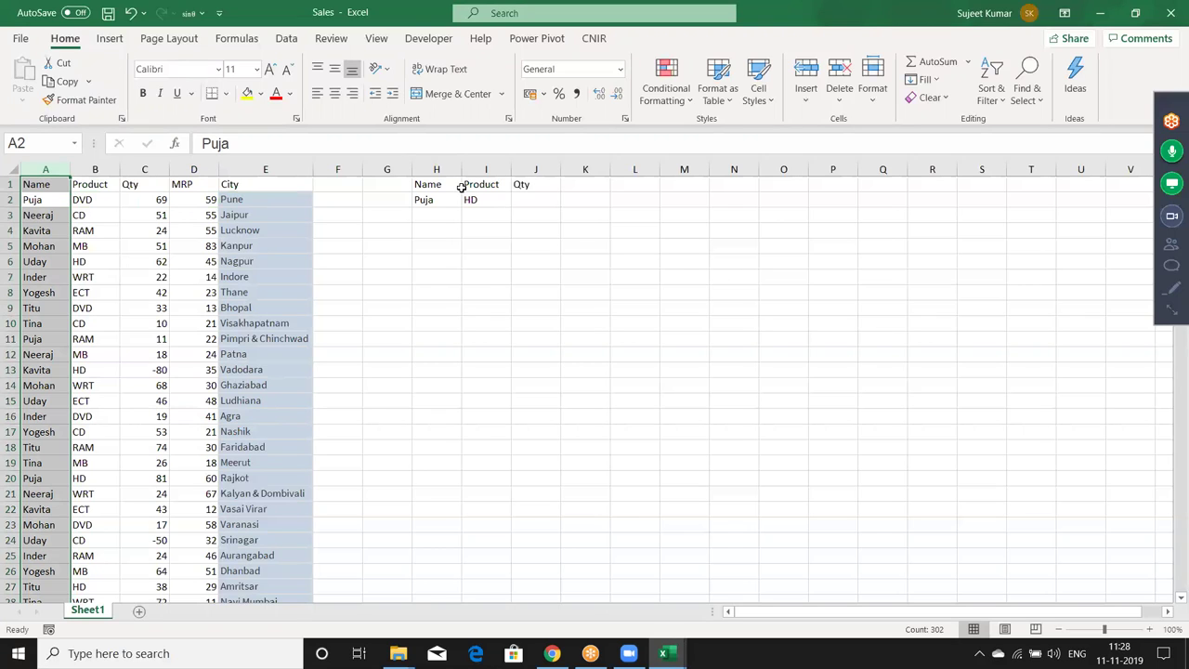
pyautogui.hotkey('ctrl', 'shift', '+')
pyautogui.press('Up')
pyautogui.press('Down')
# Build a formula in A2 joining B2, a dash and C2.
pyautogui.write('=')
pyautogui.press('Right')
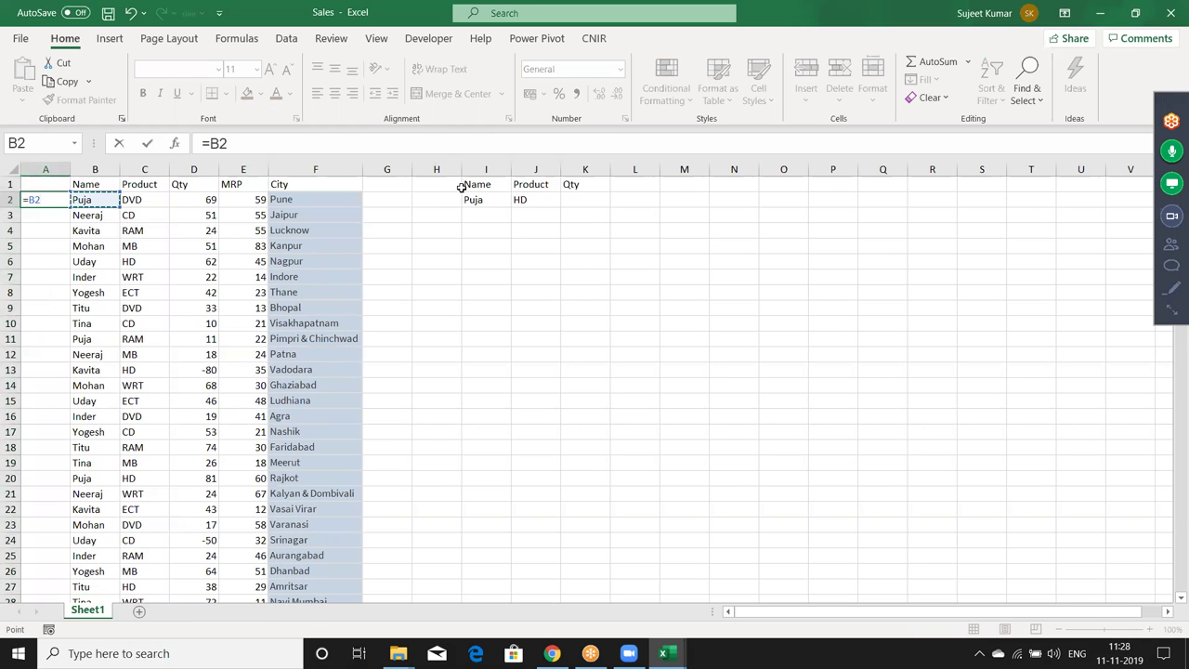
pyautogui.write('^')
pyautogui.press('Return')
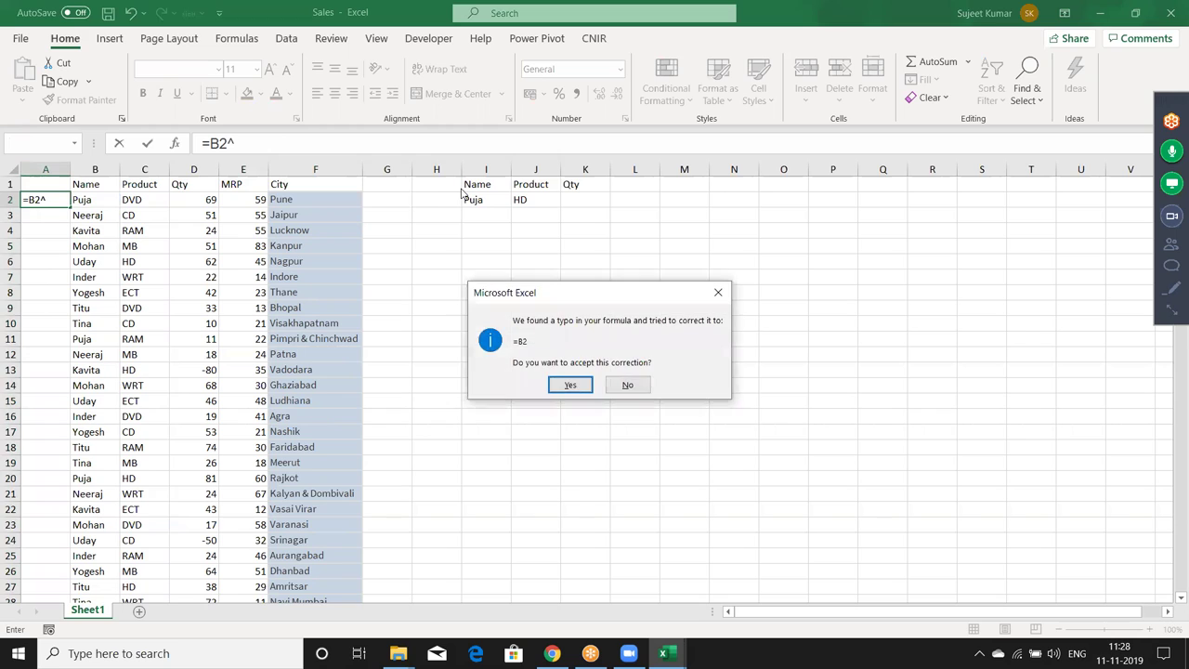
pyautogui.press('n')
pyautogui.press('Return')
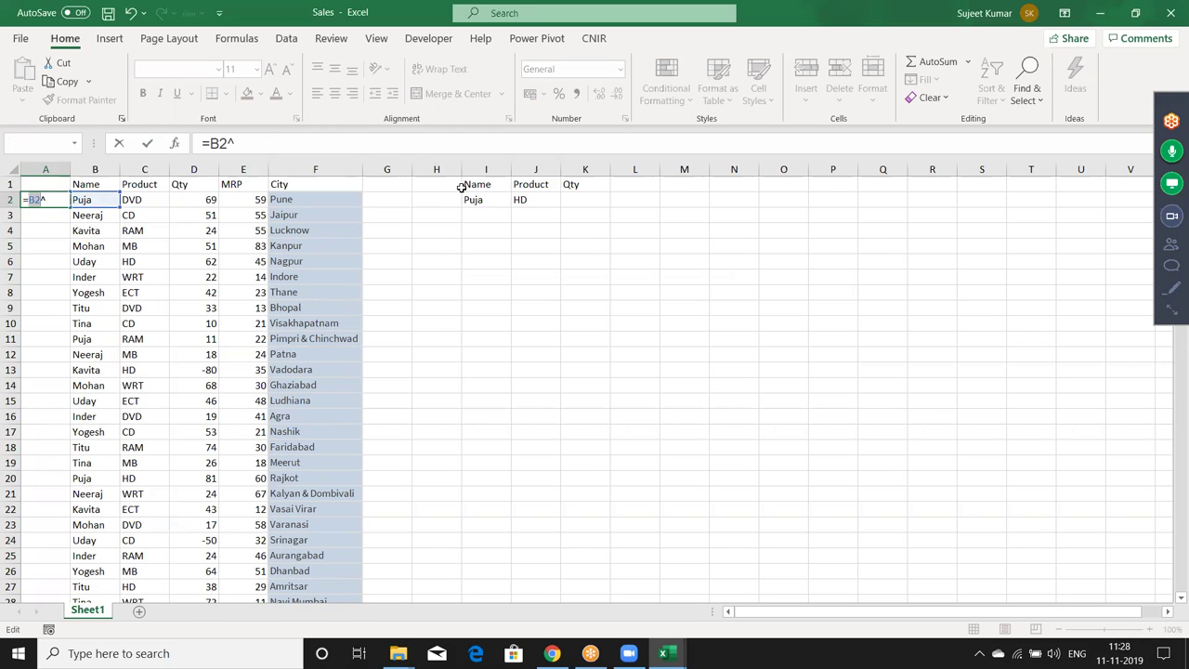
pyautogui.press('BackSpace')
pyautogui.write('*"-"&')
pyautogui.click(162, 203)
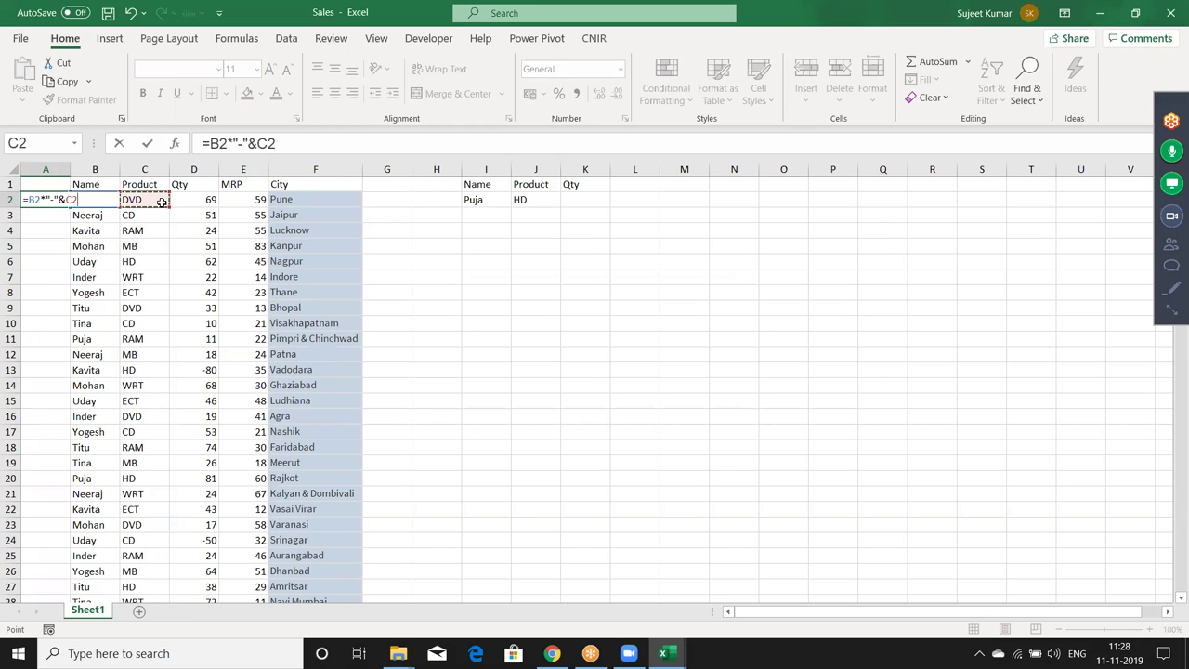
pyautogui.press('Return')
# Correct A2 to =B2&"-"&C2 (Puja-DVD) and fill it down every data row.
pyautogui.click(73, 200)
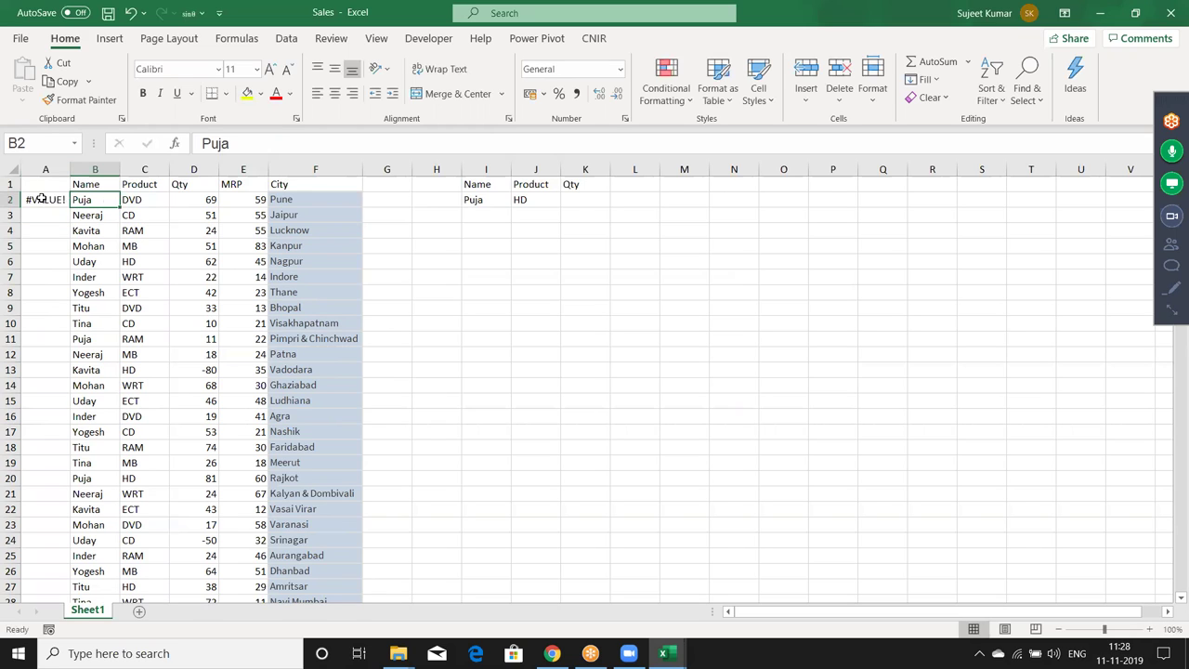
pyautogui.doubleClick(41, 199)
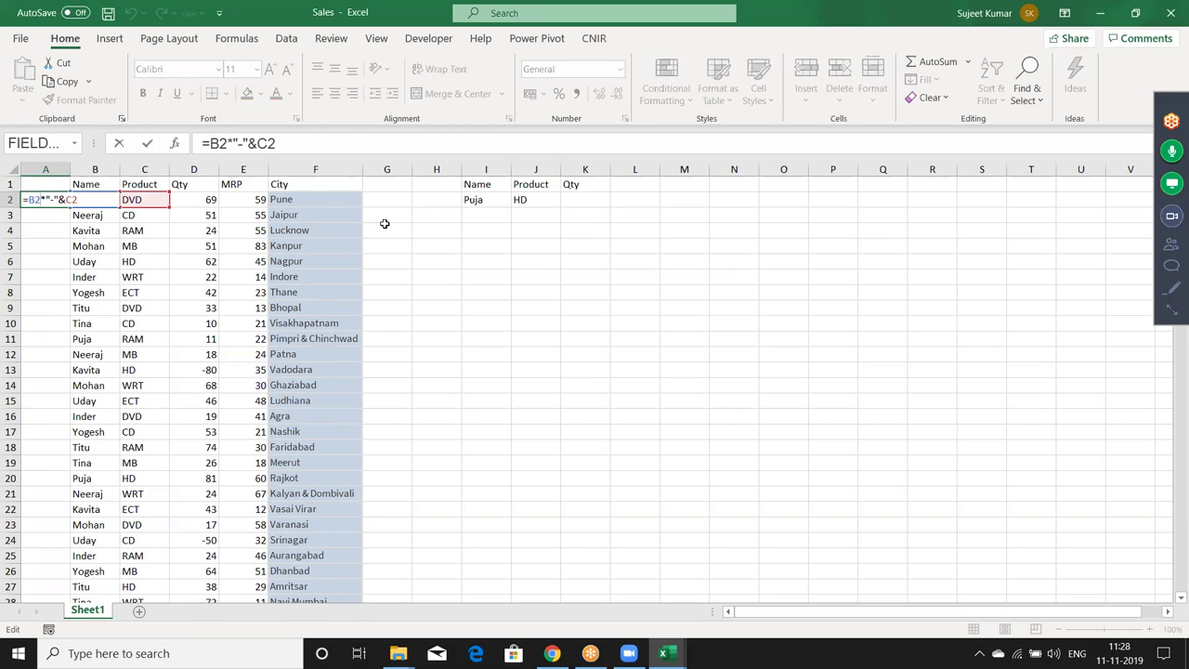
pyautogui.press('Delete')
pyautogui.press('Return')
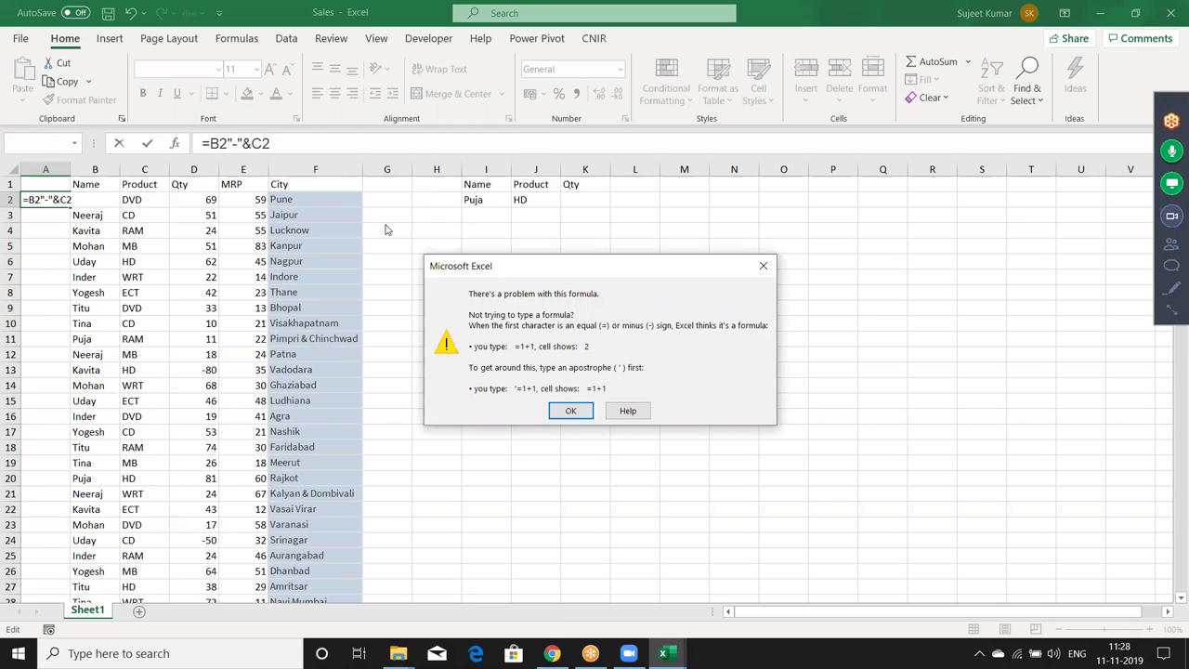
pyautogui.press('Return')
pyautogui.press('Escape')
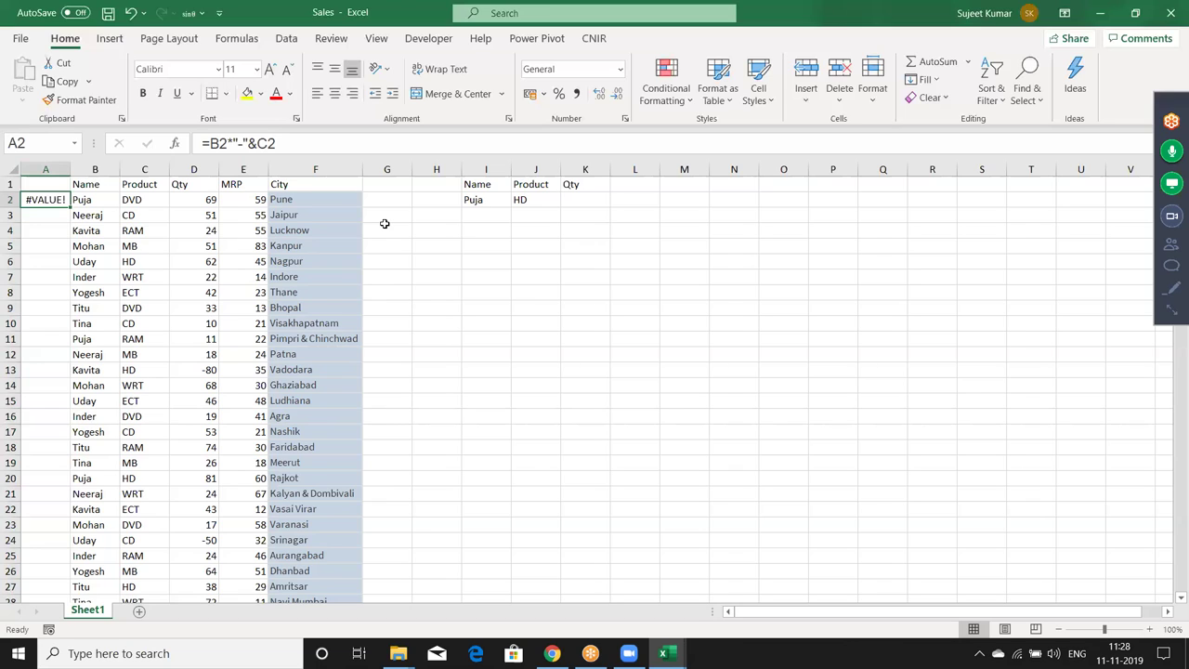
pyautogui.click(234, 143)
pyautogui.press('BackSpace')
pyautogui.write('&')
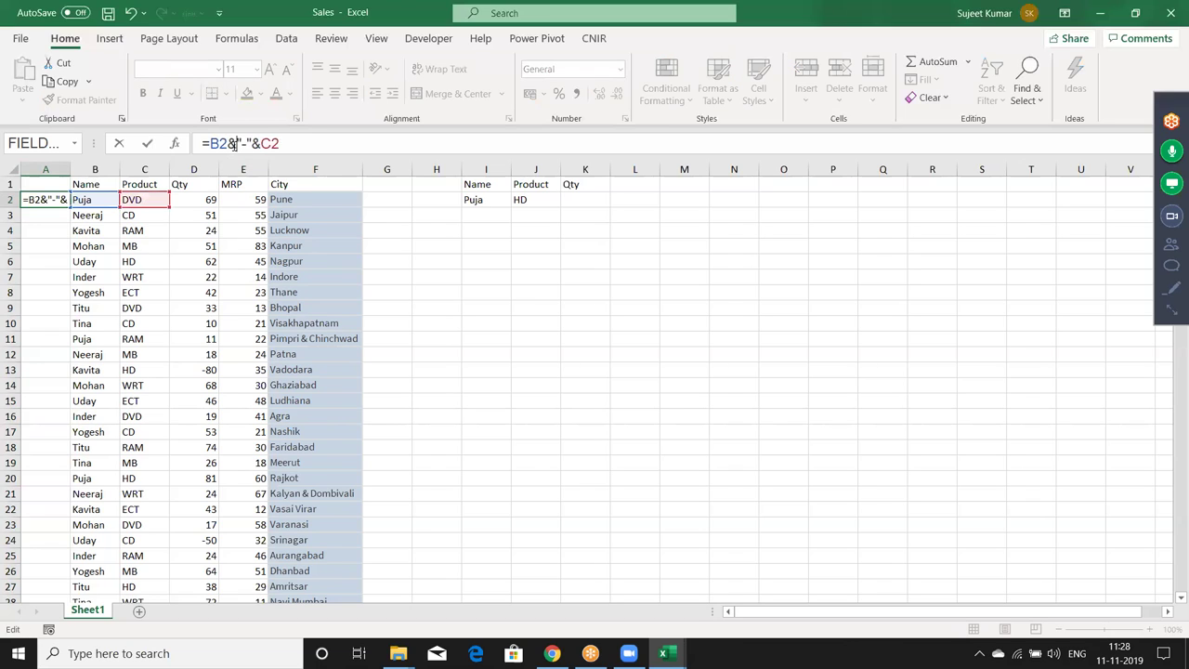
pyautogui.press('Return')
pyautogui.press('Up')
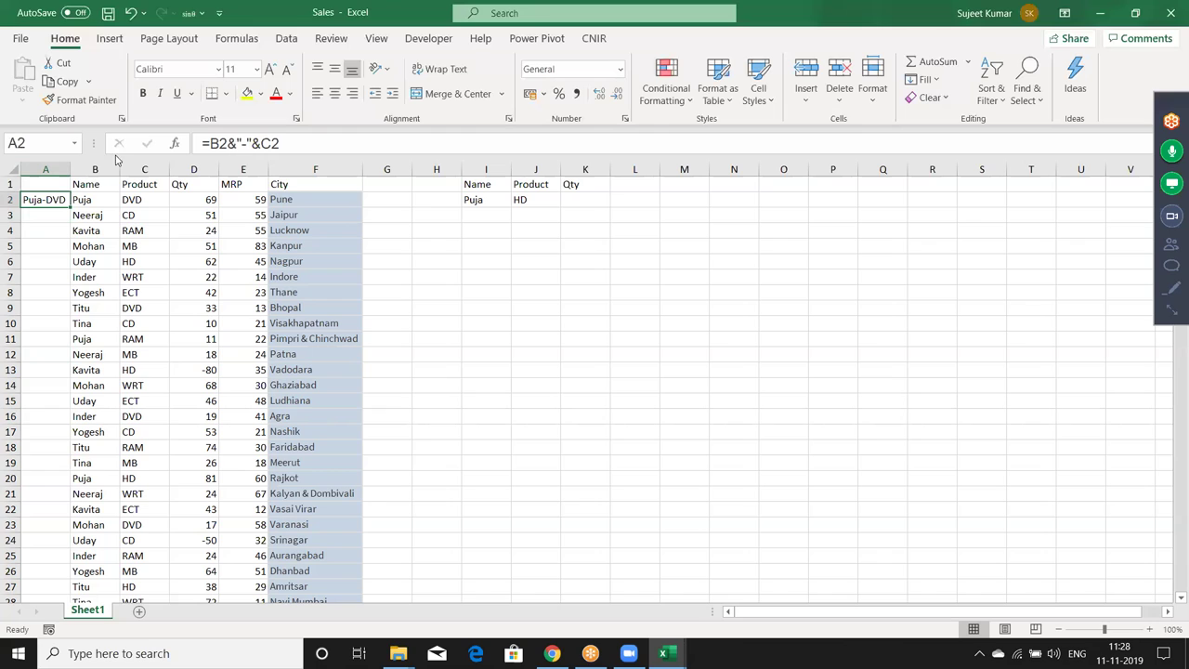
pyautogui.doubleClick(71, 206)
# Enter =VLOOKUP(I2&"-"&J2,A:F,5,0) in K2, returning 60 for the Puja-HD key.
pyautogui.click(574, 199)
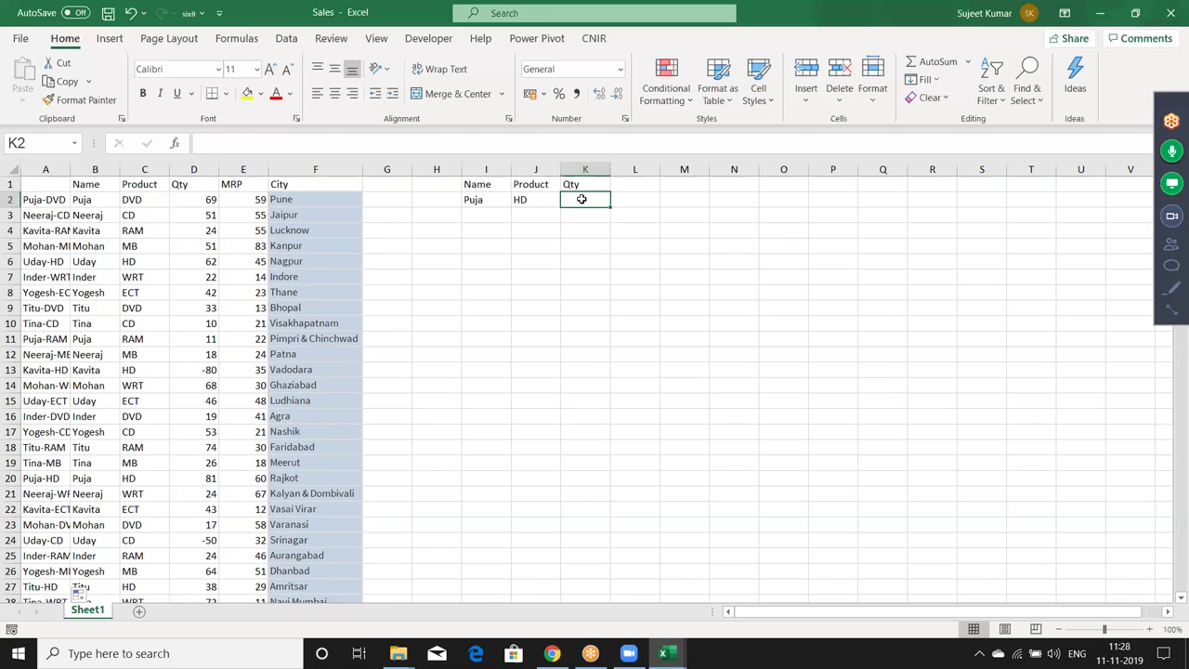
pyautogui.write('=vl')
pyautogui.press('Tab')
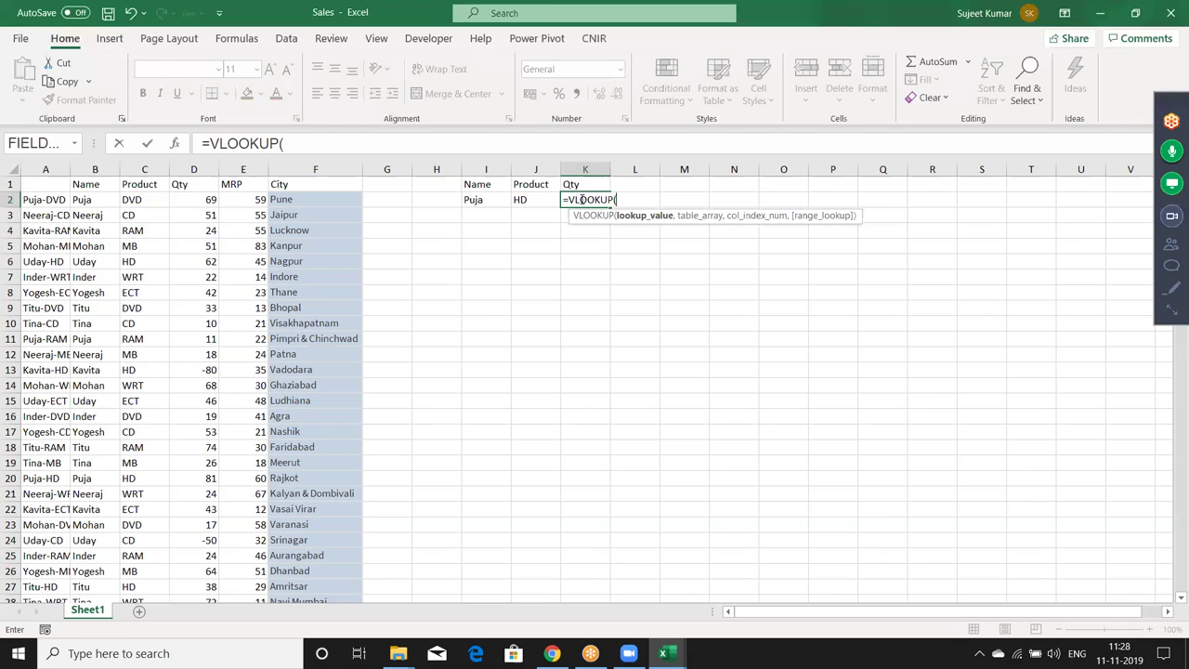
pyautogui.click(490, 203)
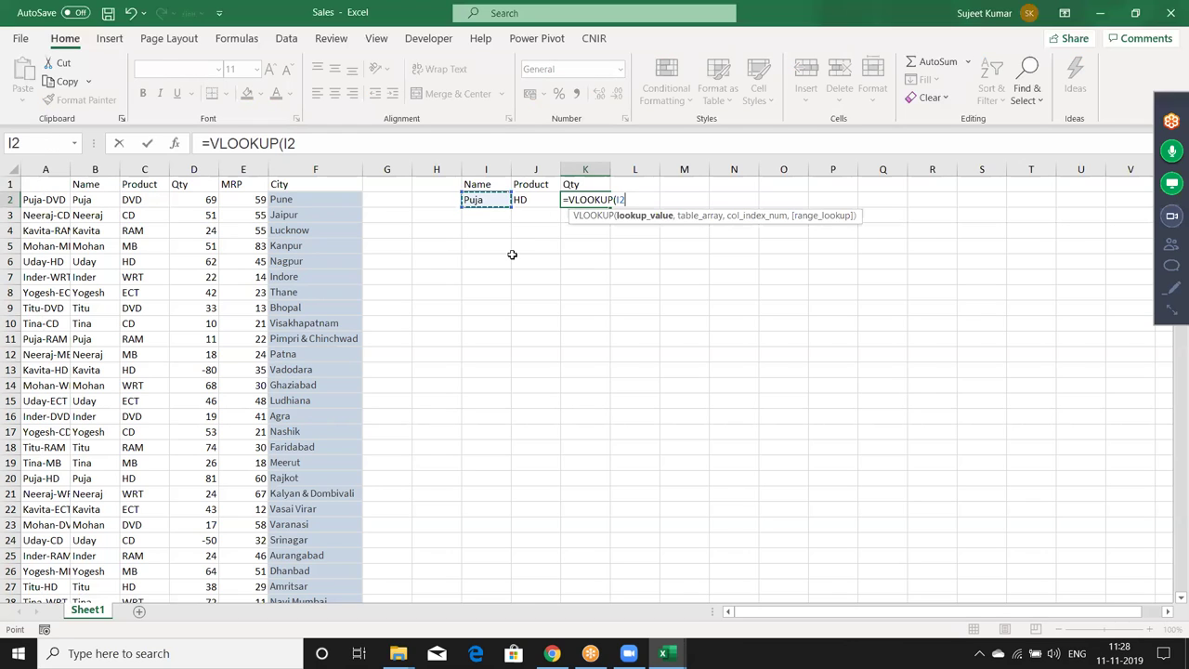
pyautogui.write('&"-"&')
pyautogui.click(533, 200)
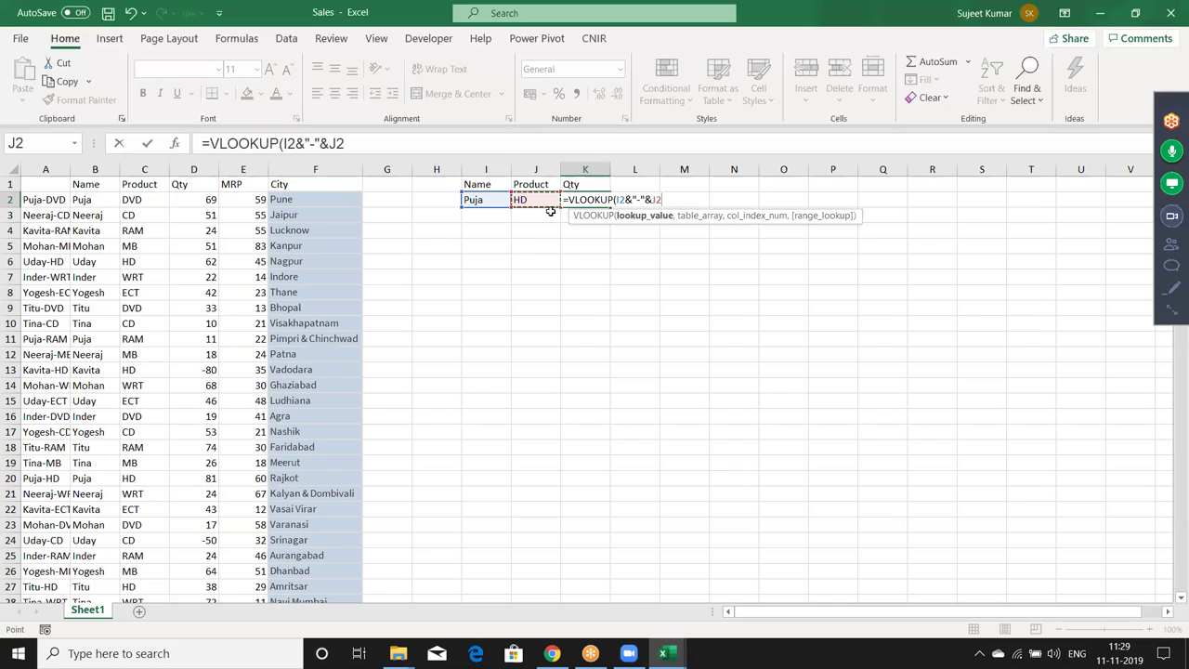
pyautogui.write(',')
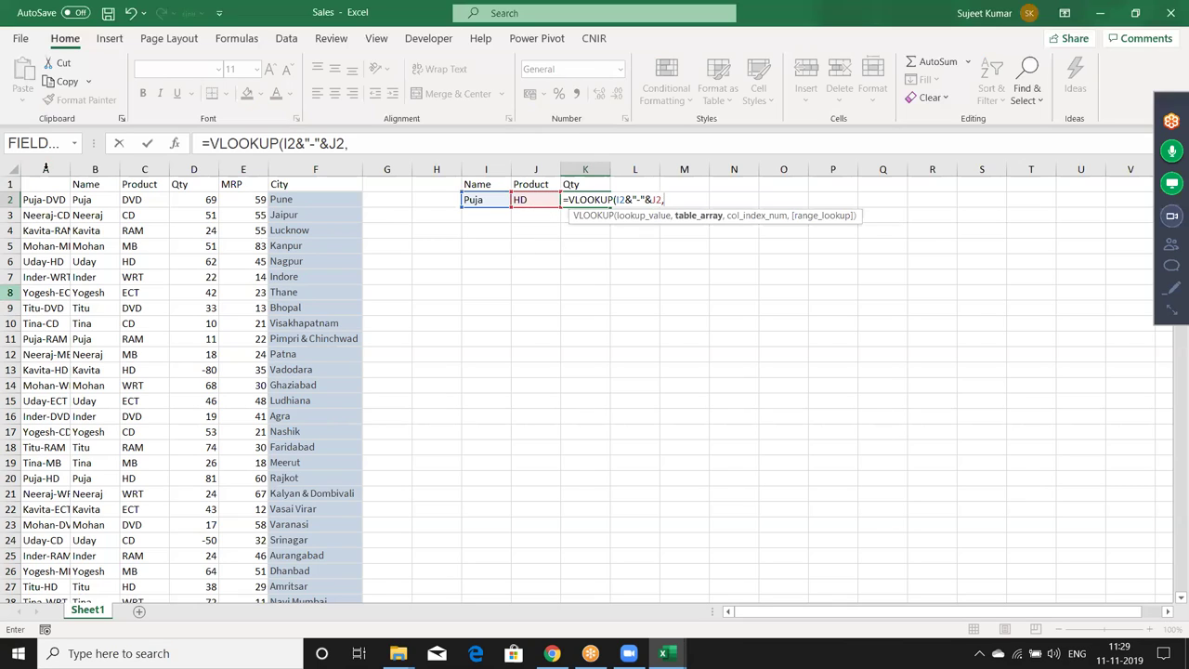
pyautogui.moveTo(46, 169); pyautogui.dragTo(254, 185)
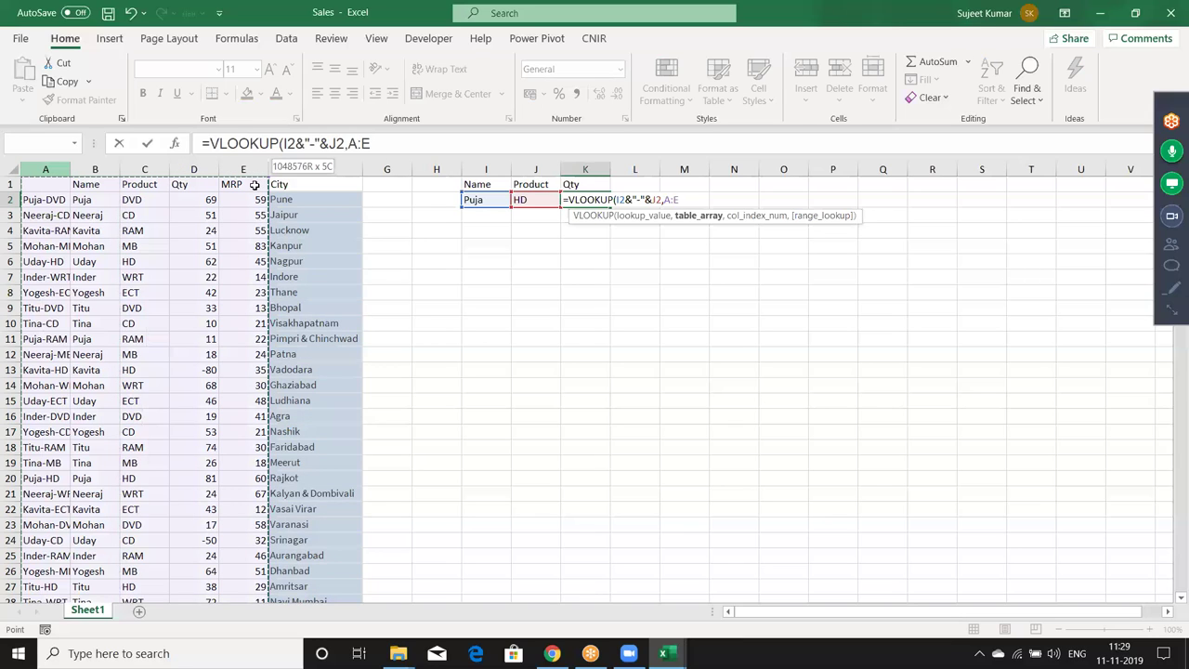
pyautogui.moveTo(254, 185); pyautogui.dragTo(294, 183)
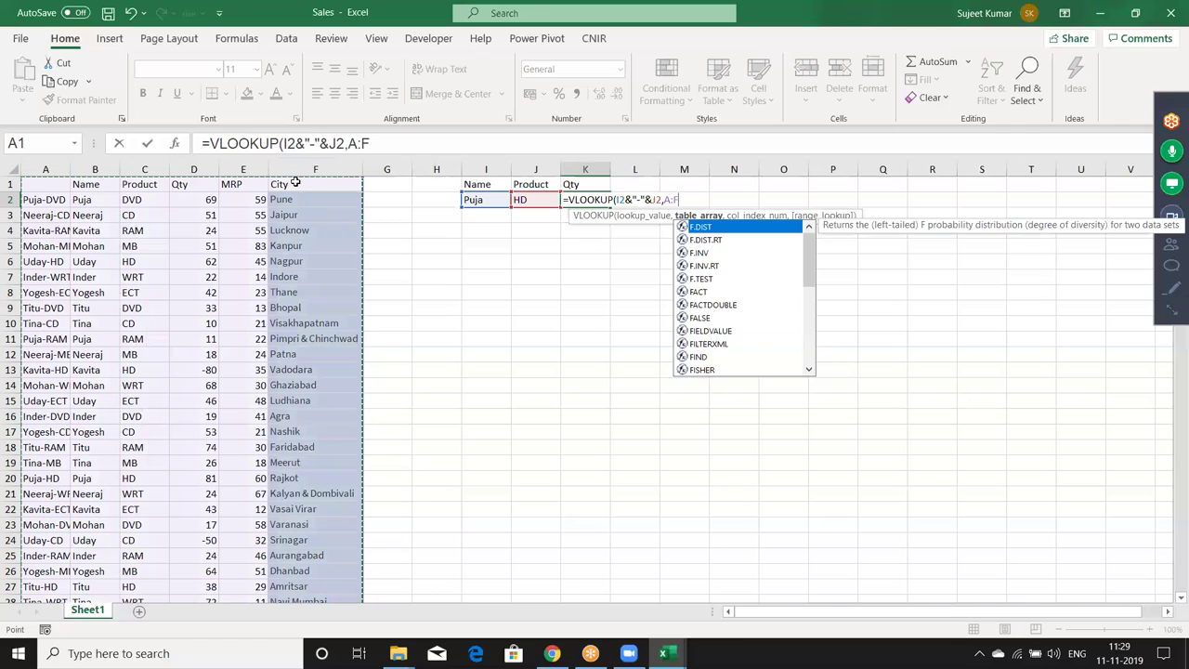
pyautogui.write(',5,0')
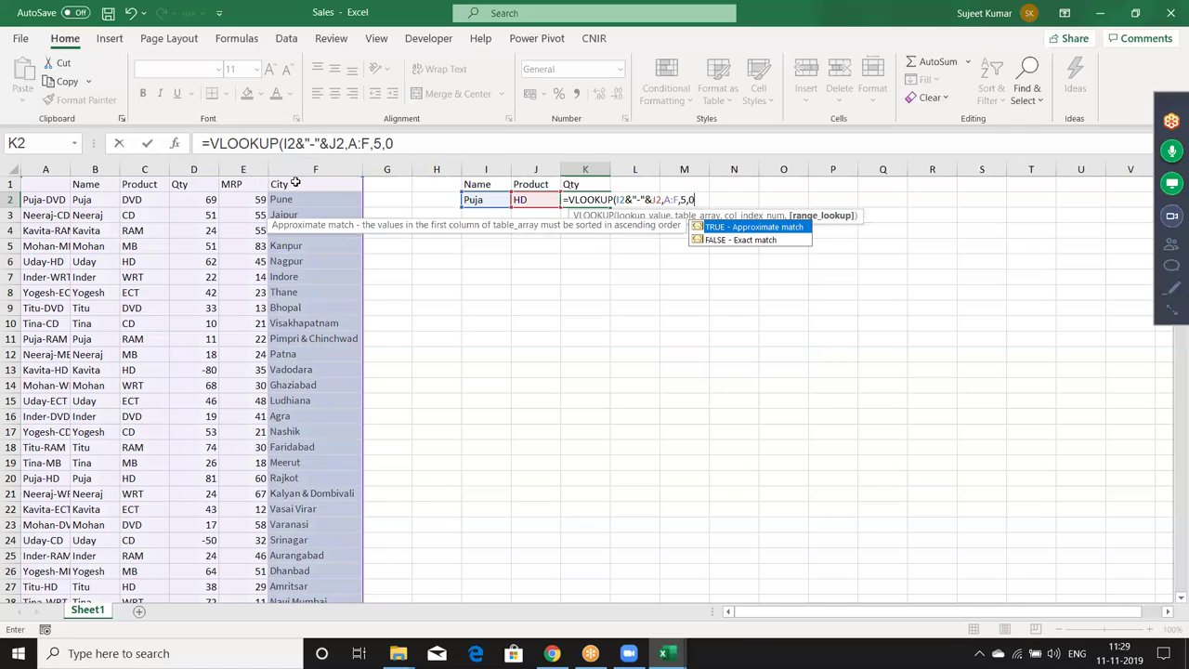
pyautogui.write(')')
pyautogui.press('Return')
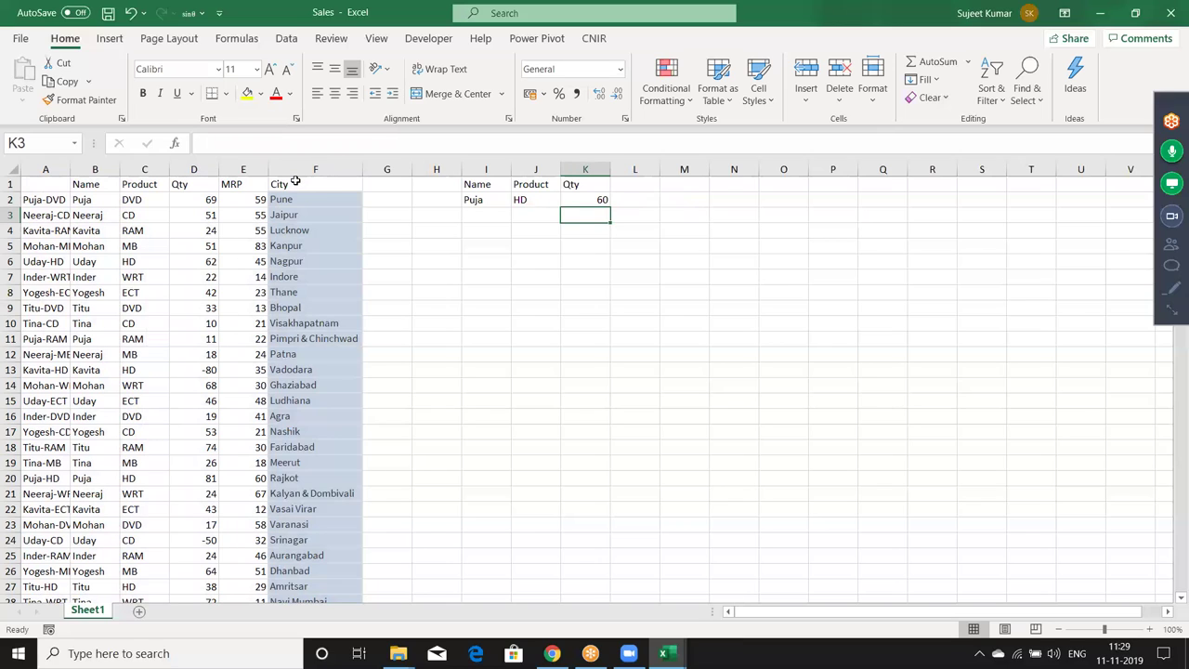
pyautogui.press('Up')
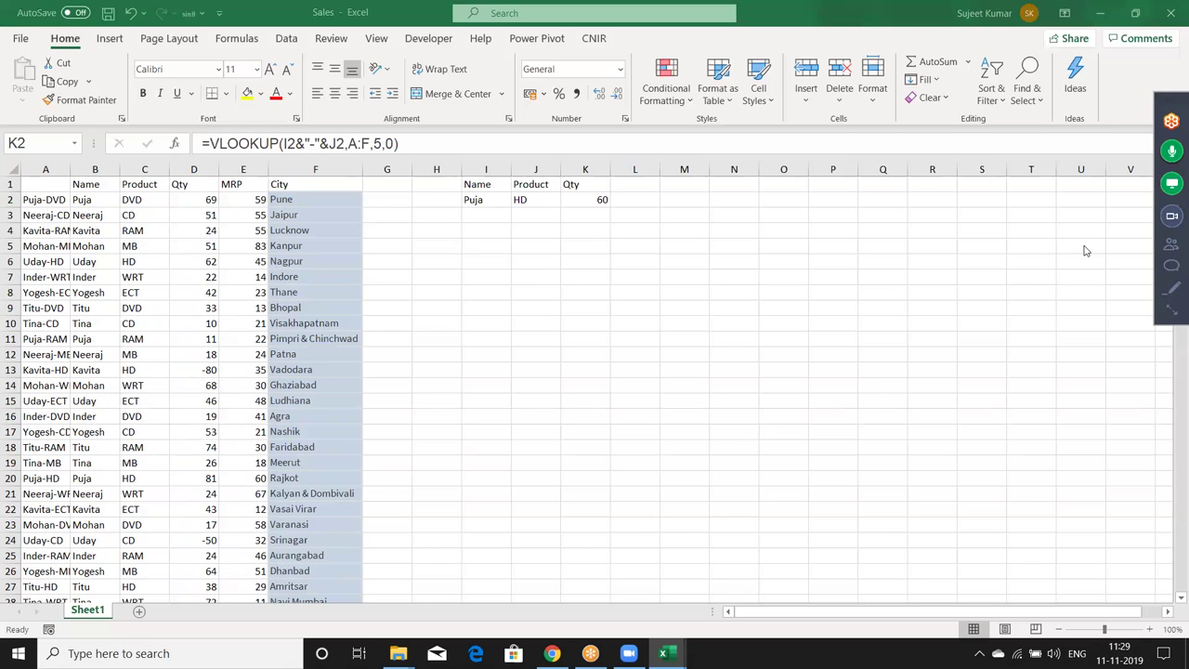
pyautogui.click(606, 195)
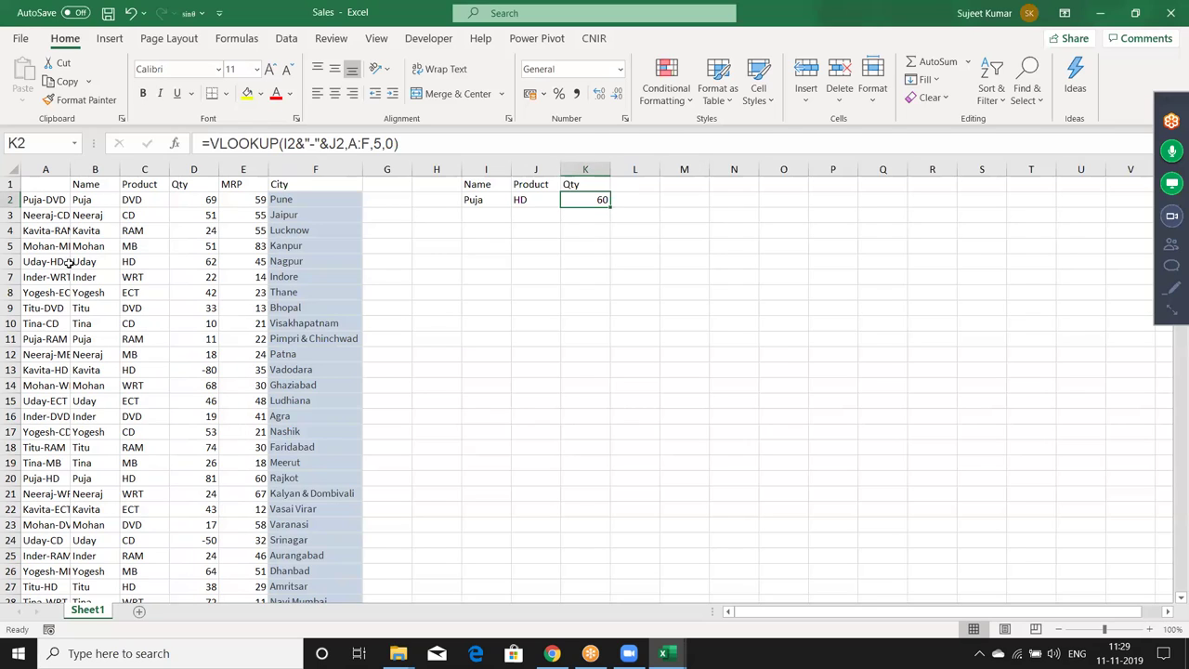
pyautogui.click(43, 200)
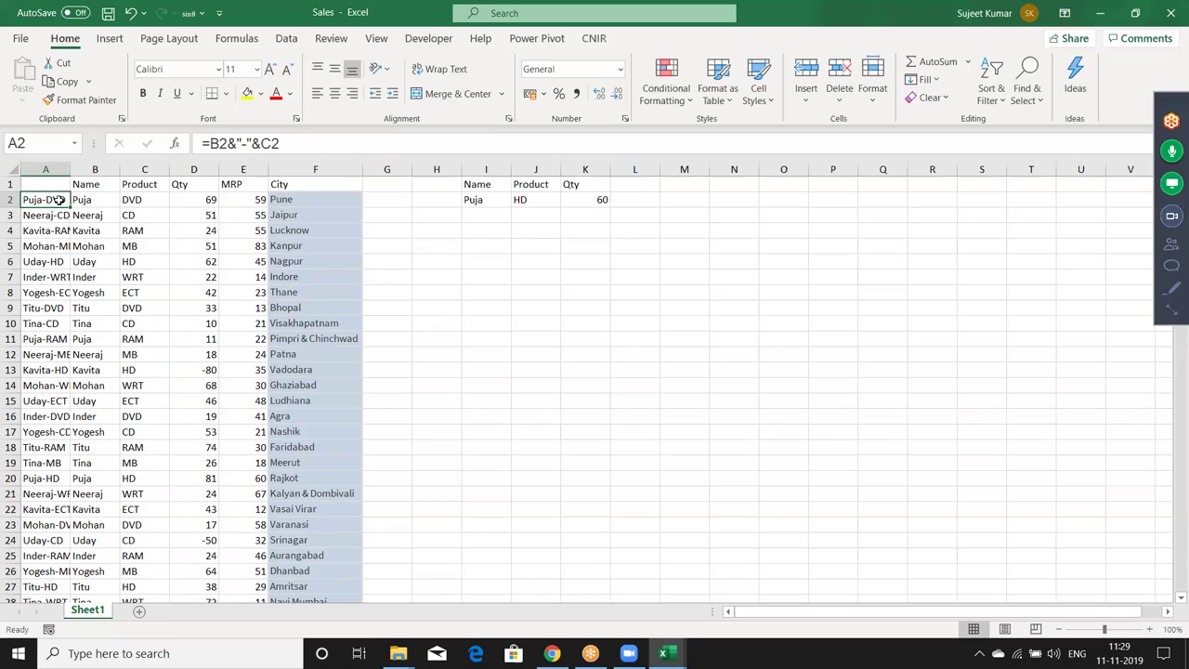
pyautogui.moveTo(474, 201); pyautogui.dragTo(599, 201)
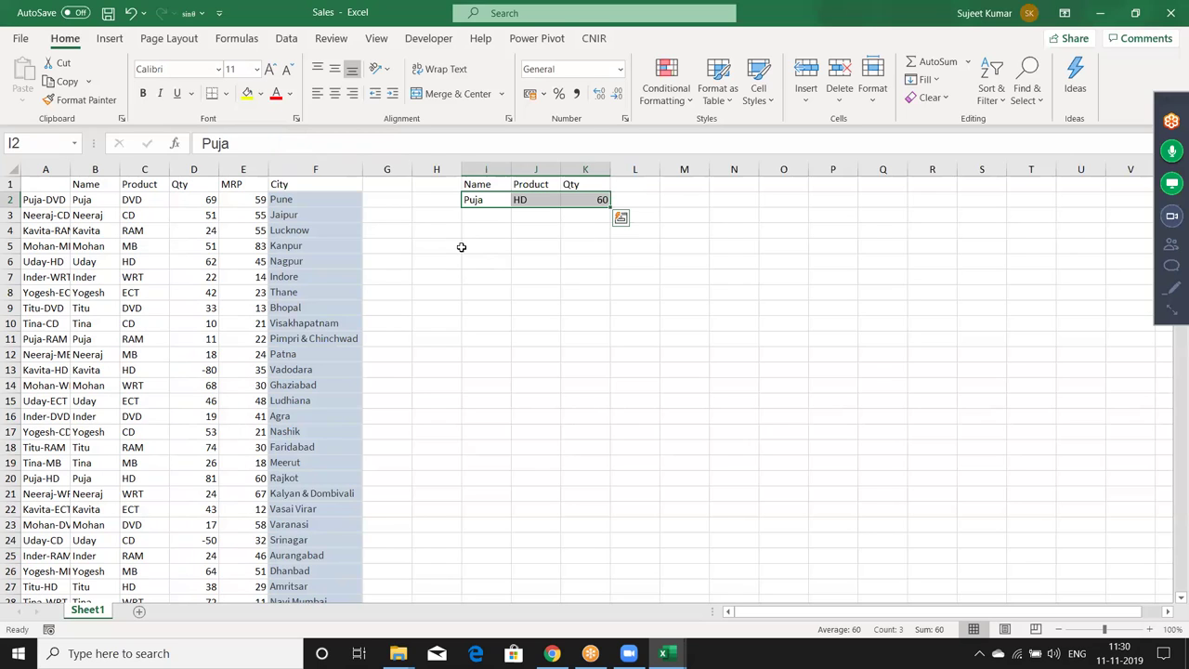
pyautogui.click(314, 277)
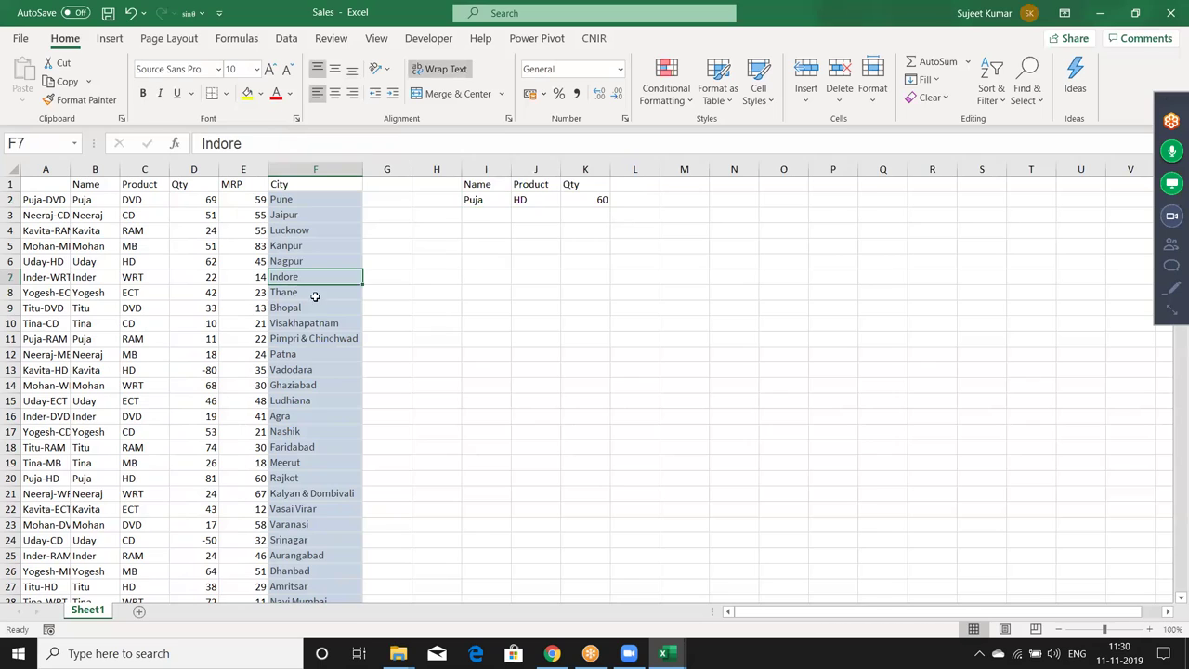
pyautogui.click(113, 531)
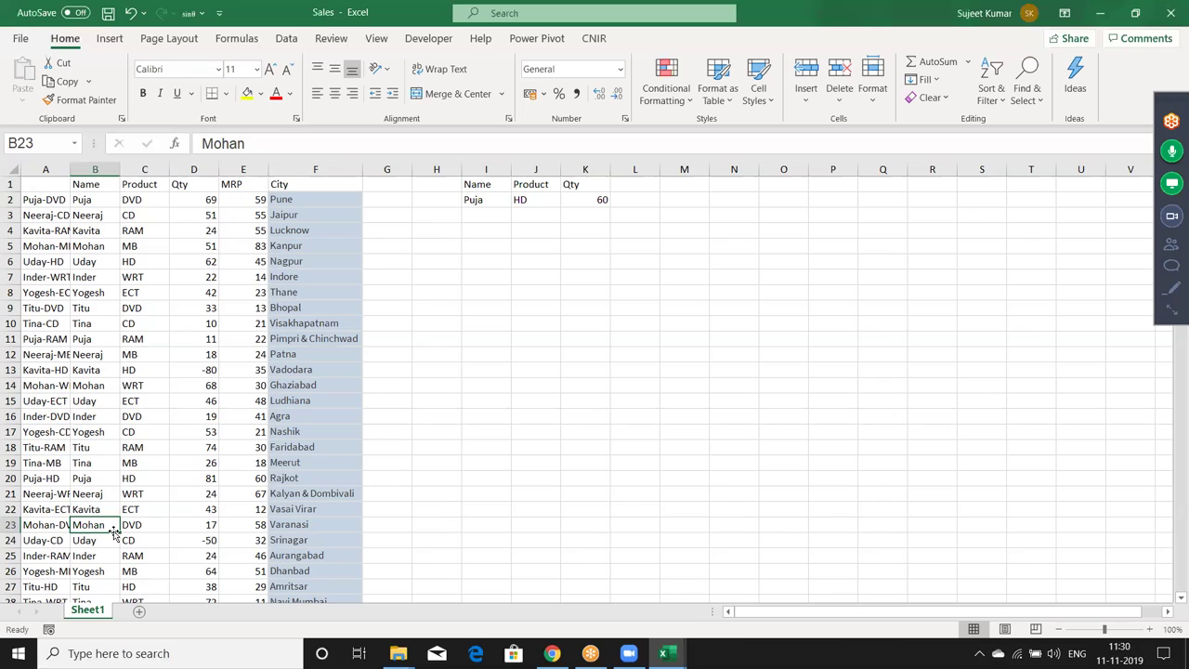
pyautogui.click(94, 180)
pyautogui.click(96, 263)
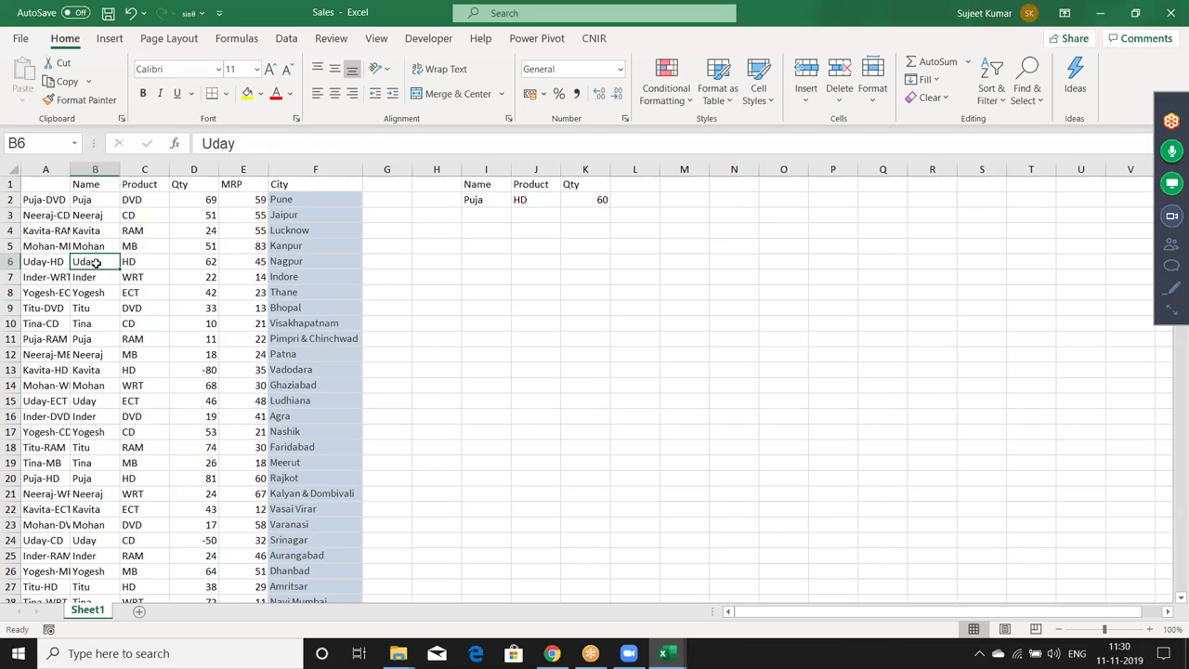
pyautogui.click(95, 168)
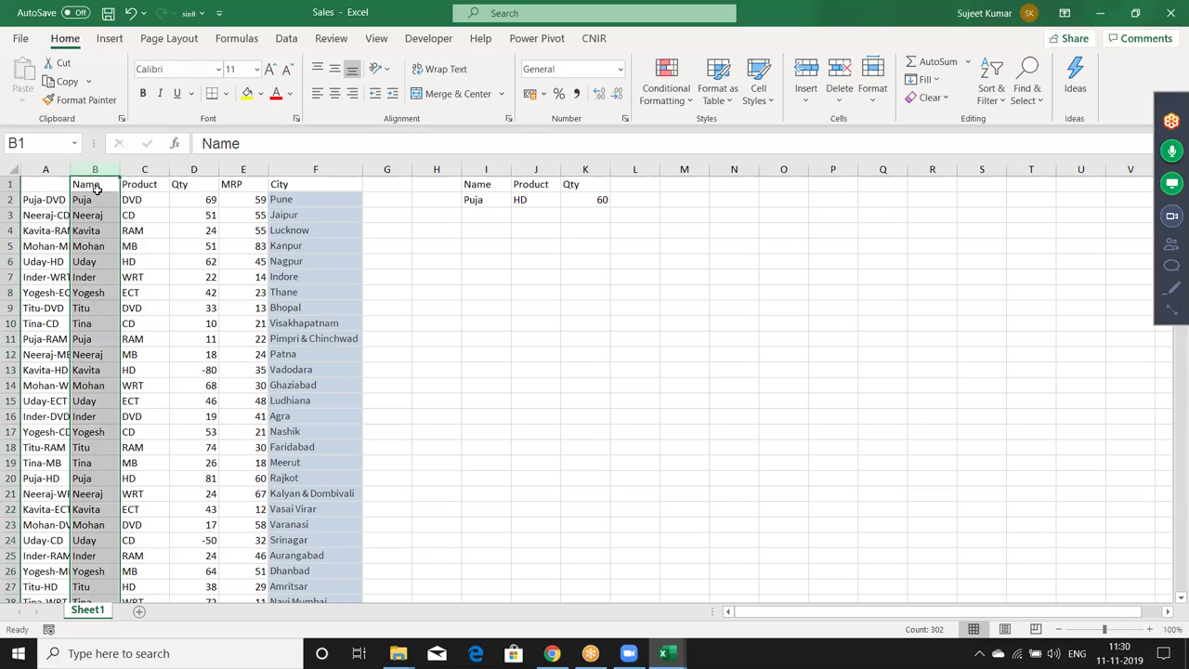
pyautogui.click(94, 195)
pyautogui.click(92, 228)
pyautogui.click(93, 246)
pyautogui.click(87, 180)
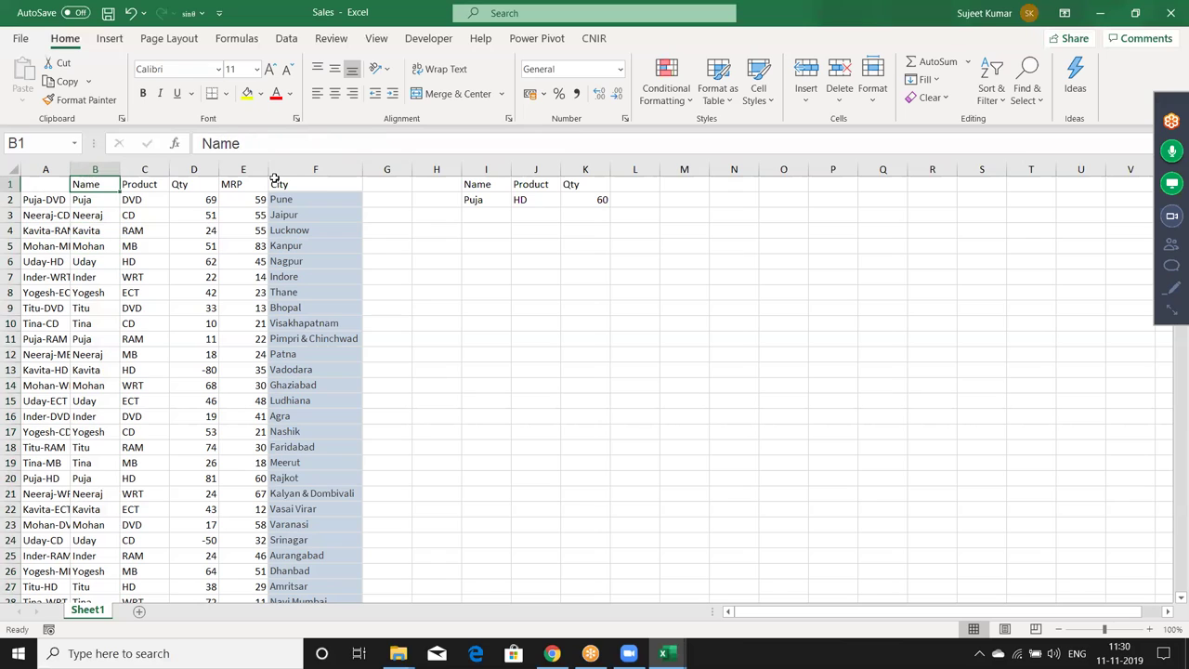
pyautogui.click(472, 200)
pyautogui.click(527, 201)
# Copy the Name and Product columns into A1 of a new Sheet2.
pyautogui.moveTo(107, 170); pyautogui.dragTo(145, 176)
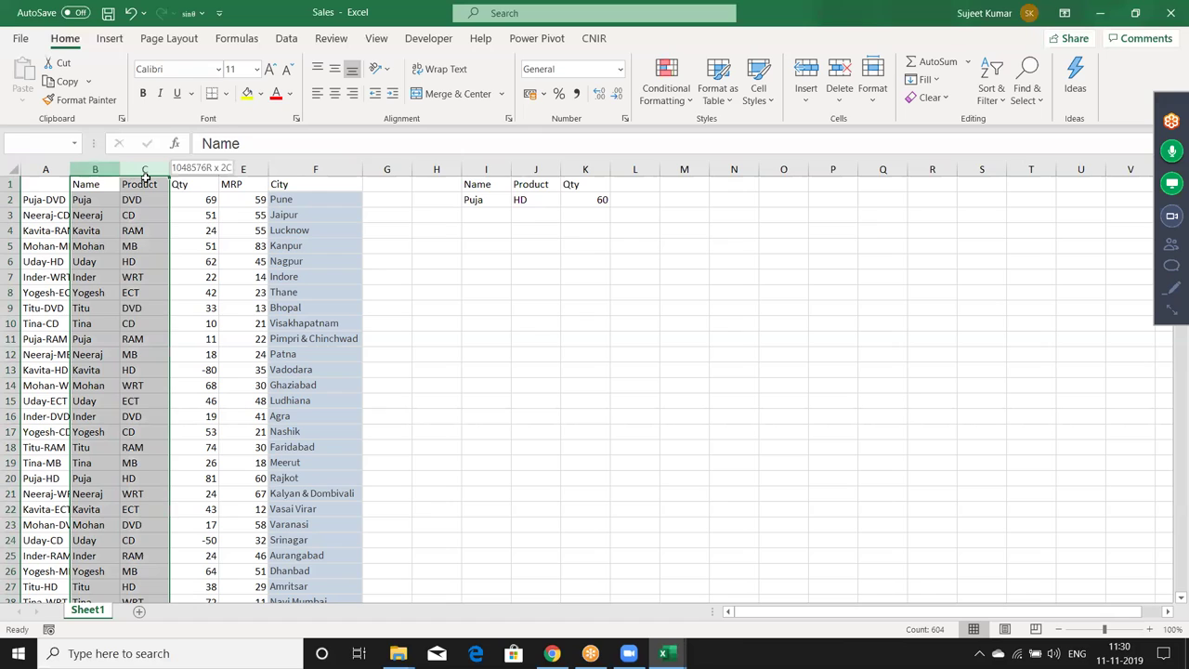
pyautogui.hotkey('ctrl', 'c')
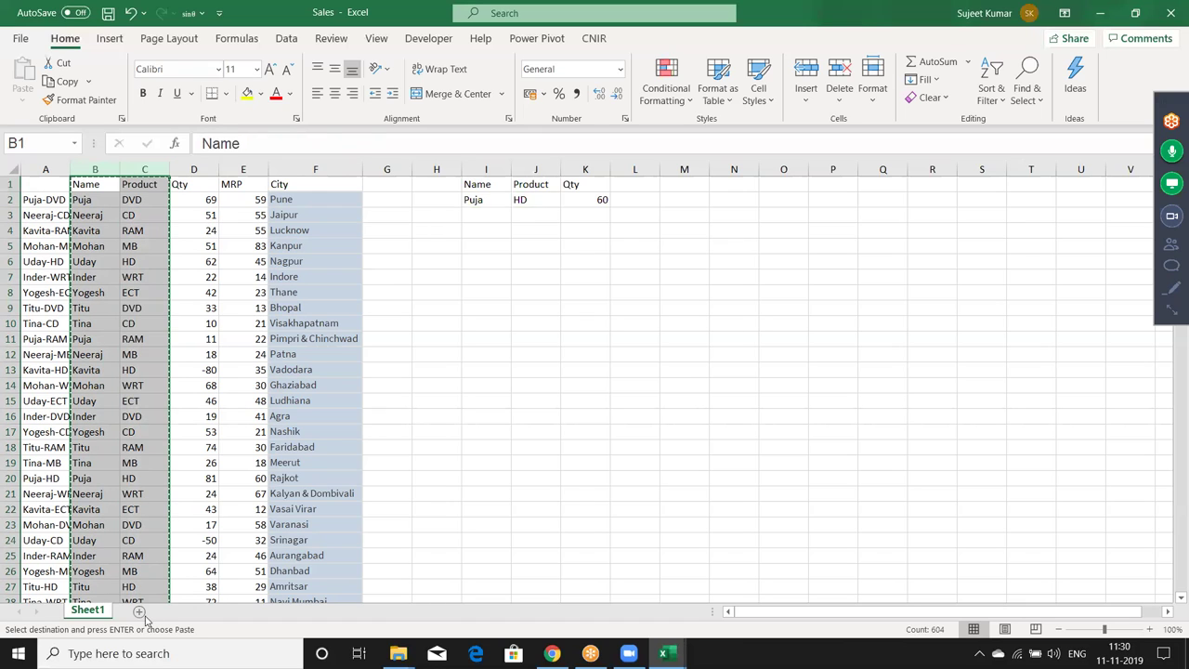
pyautogui.click(139, 611)
pyautogui.hotkey('ctrl', 'v')
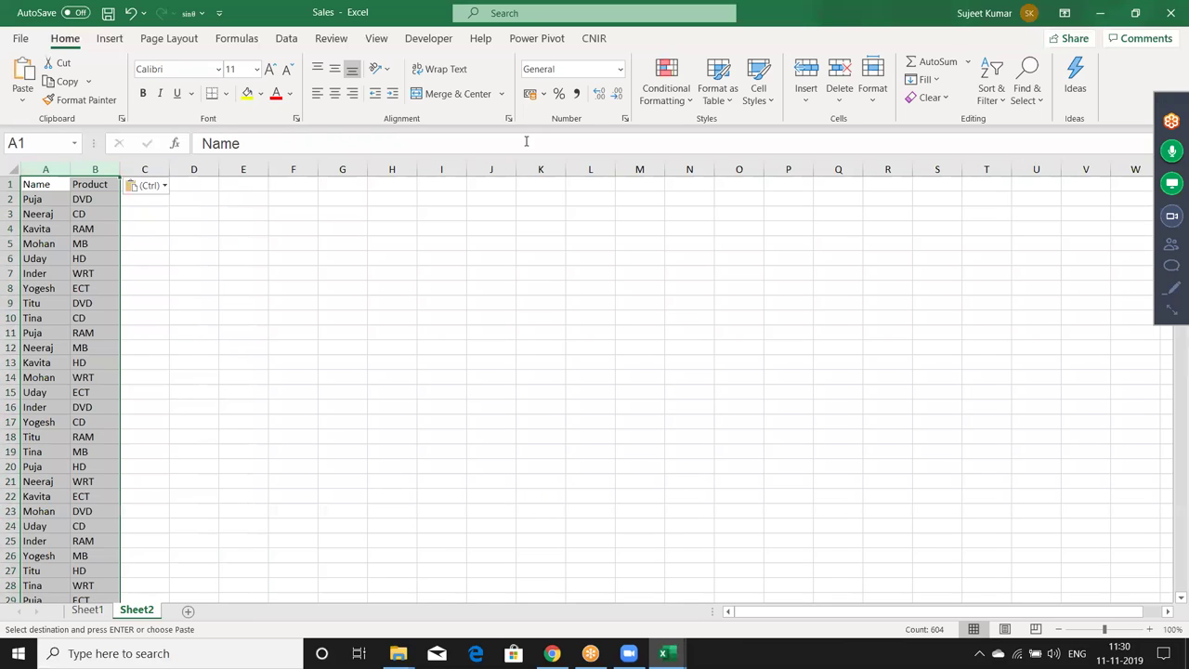
# Remove duplicate name–product rows, leaving 64 unique entries.
pyautogui.click(286, 39)
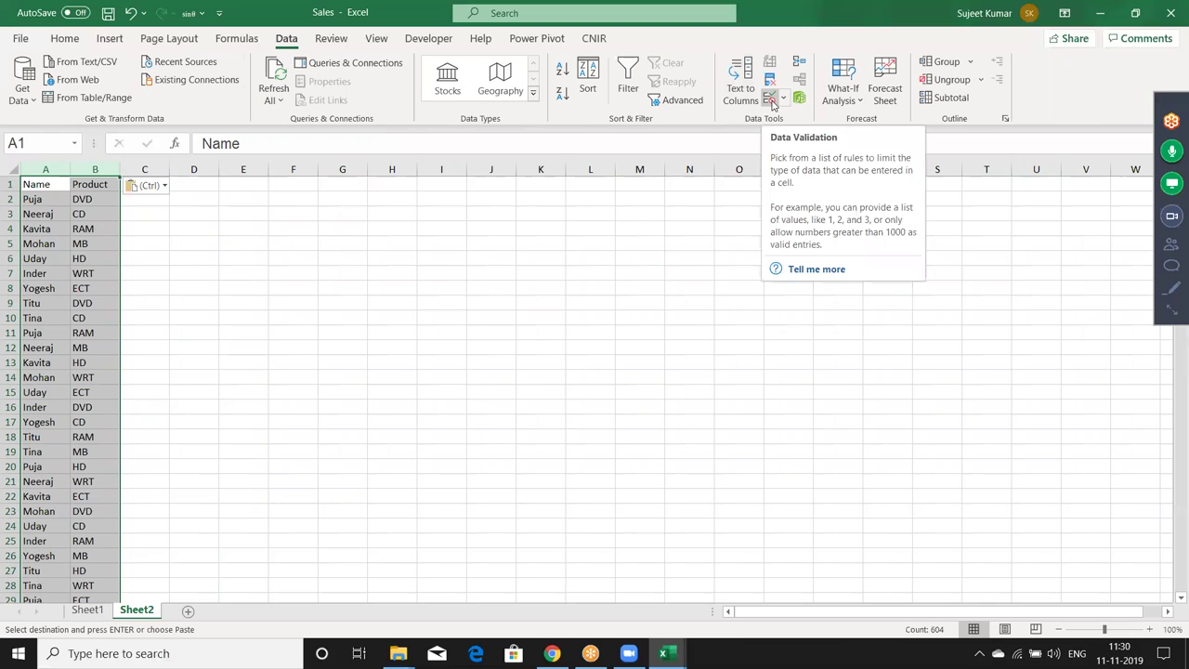
pyautogui.click(770, 80)
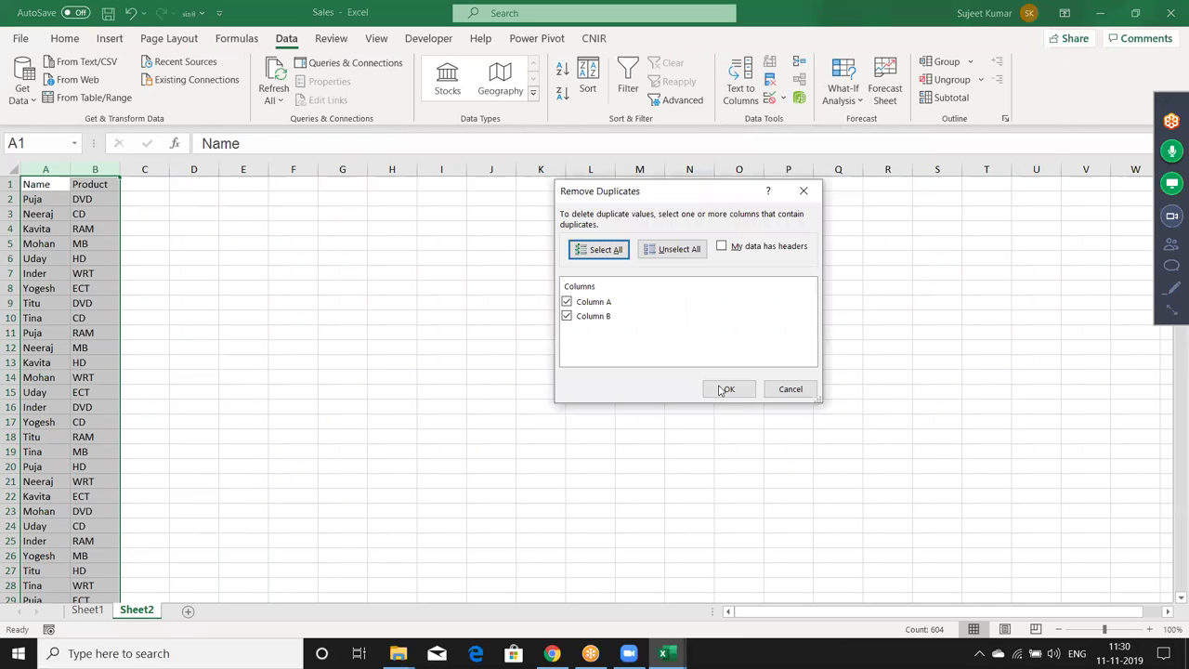
pyautogui.click(740, 392)
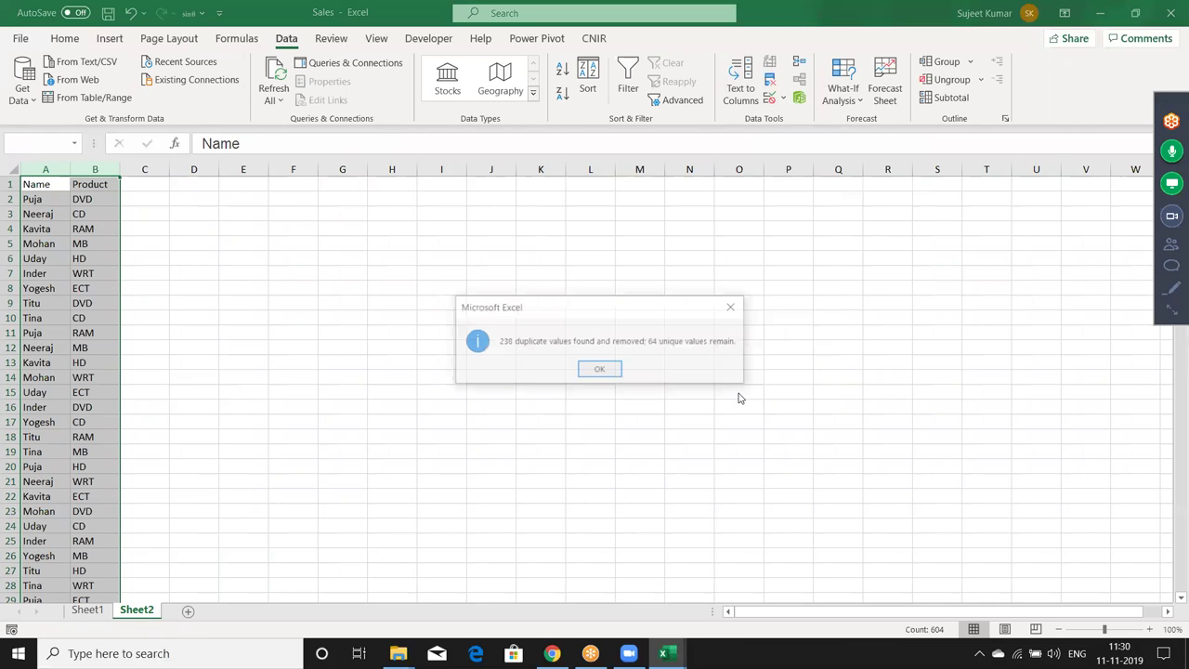
pyautogui.click(590, 369)
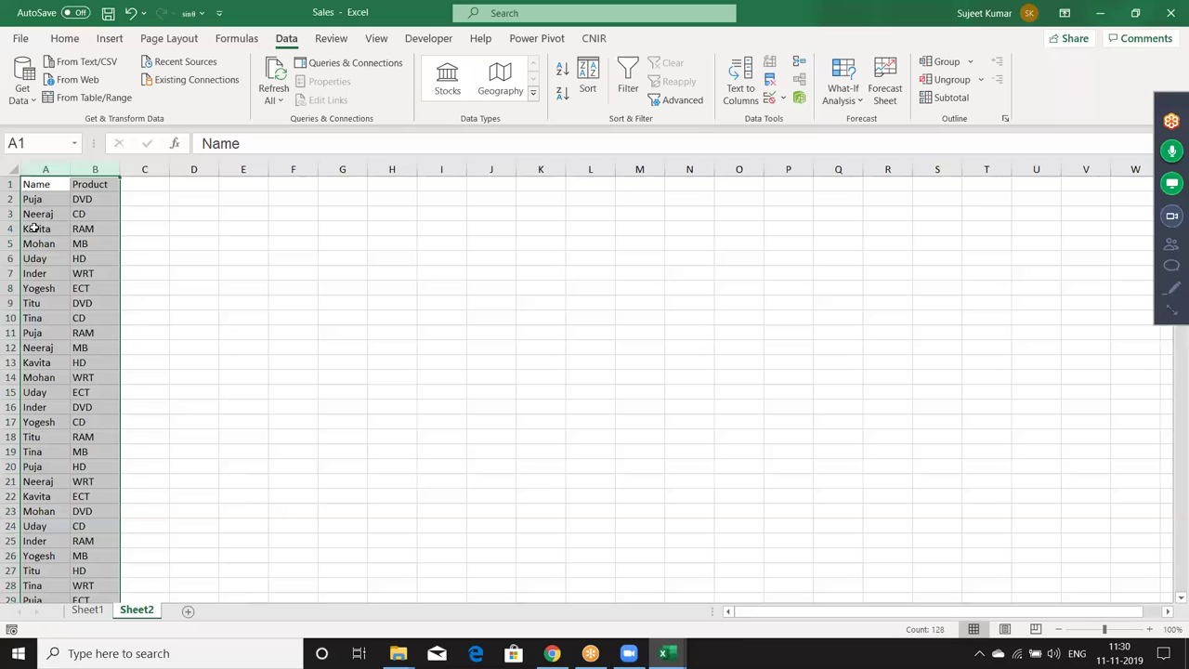
# Copy the Product column's data and paste it into column K.
pyautogui.click(35, 228)
pyautogui.hotkey('ctrl', 'Down')
pyautogui.hotkey('ctrl', 'Up')
pyautogui.press('Down')
pyautogui.press('Down')
pyautogui.press('Down')
pyautogui.press('Down')
pyautogui.press('Down')
pyautogui.press('Up')
pyautogui.press('Up')
pyautogui.press('Up')
pyautogui.press('Up')
pyautogui.press('Up')
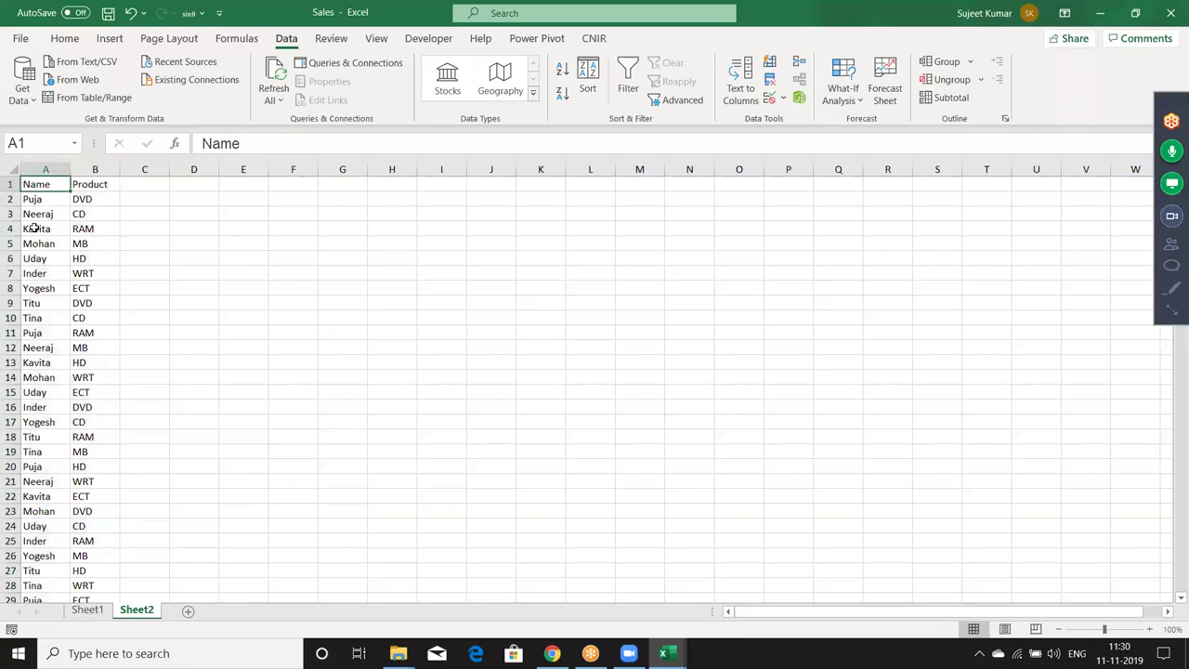
pyautogui.press('Right')
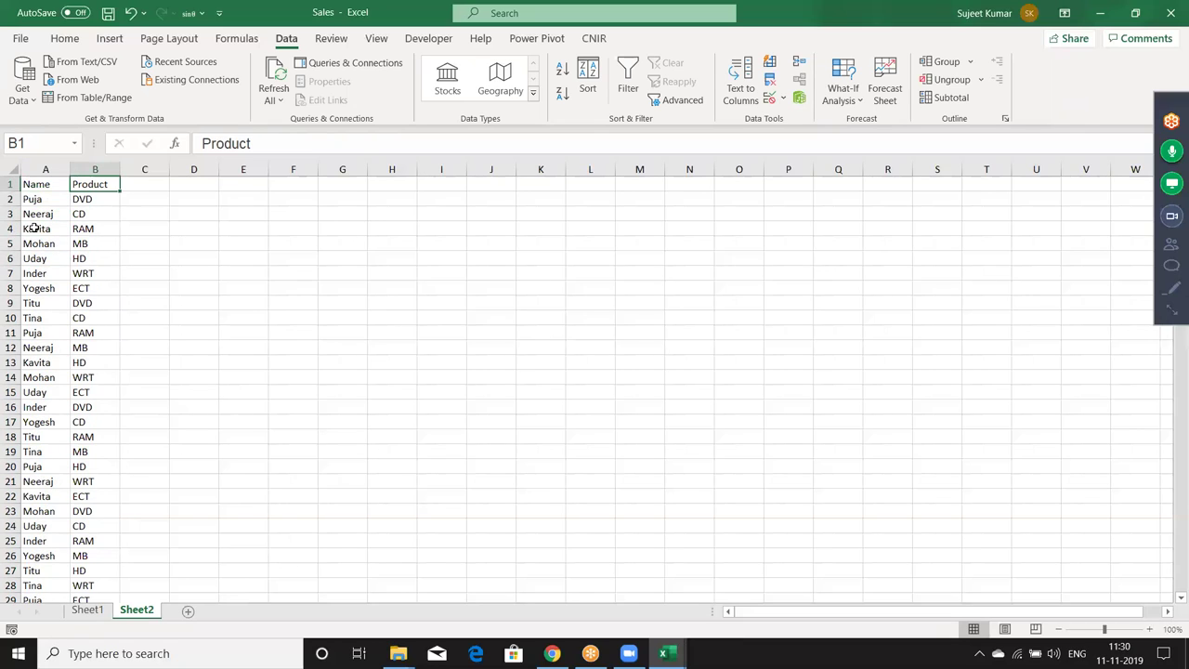
pyautogui.hotkey('ctrl', 'shift', 'Down')
pyautogui.hotkey('ctrl', 'c')
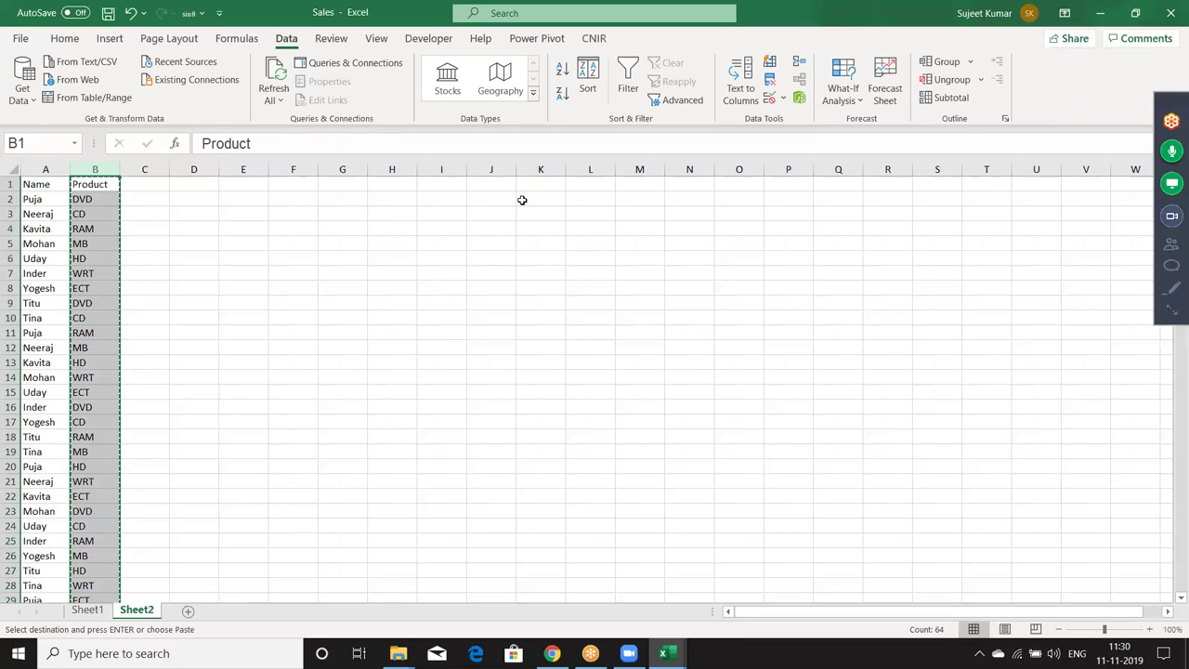
pyautogui.click(529, 185)
pyautogui.hotkey('ctrl', 'v')
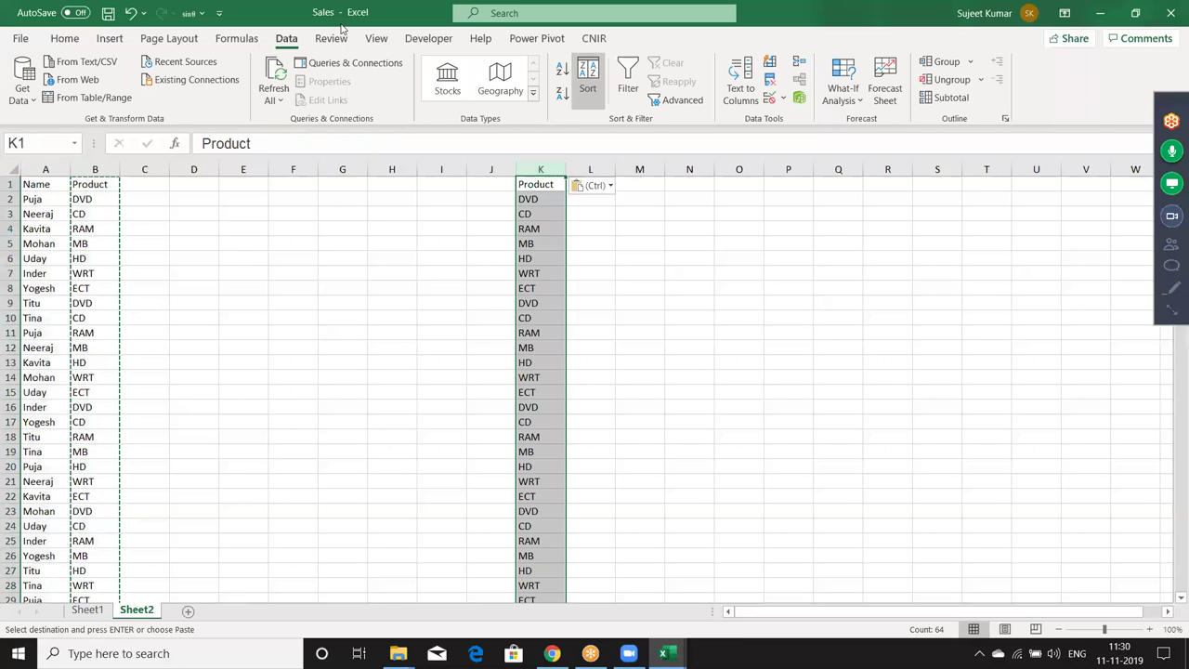
# Undo the Product paste and enter the Sales header in C1.
pyautogui.hotkey('ctrl', 'z')
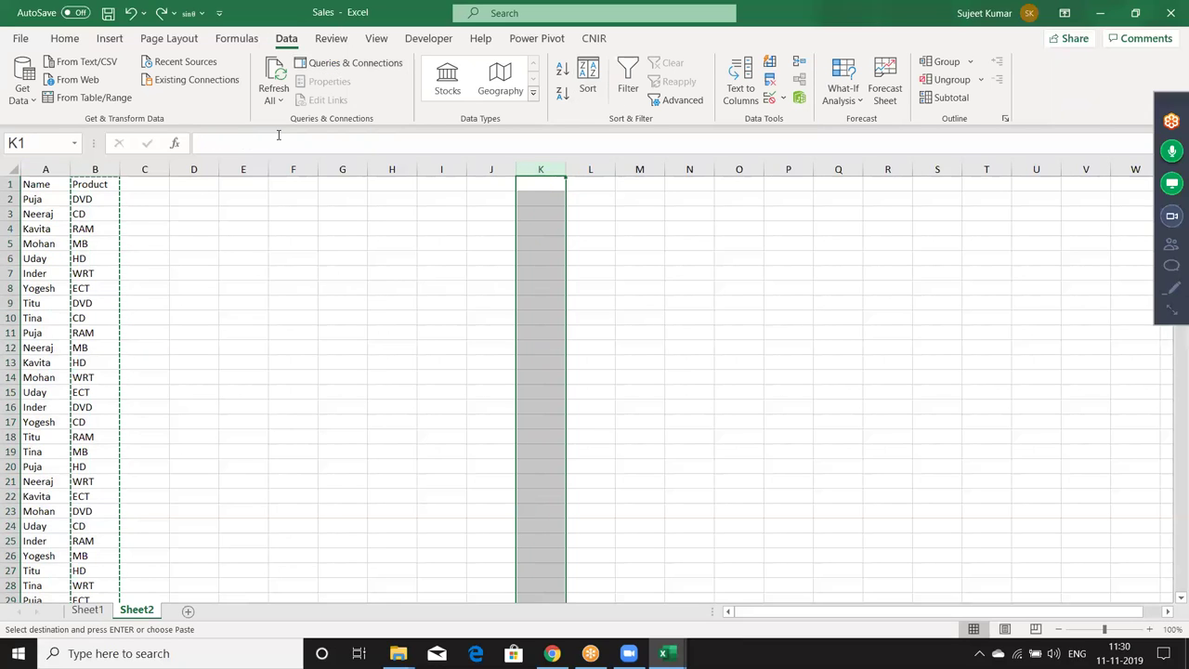
pyautogui.press('Escape')
pyautogui.click(143, 184)
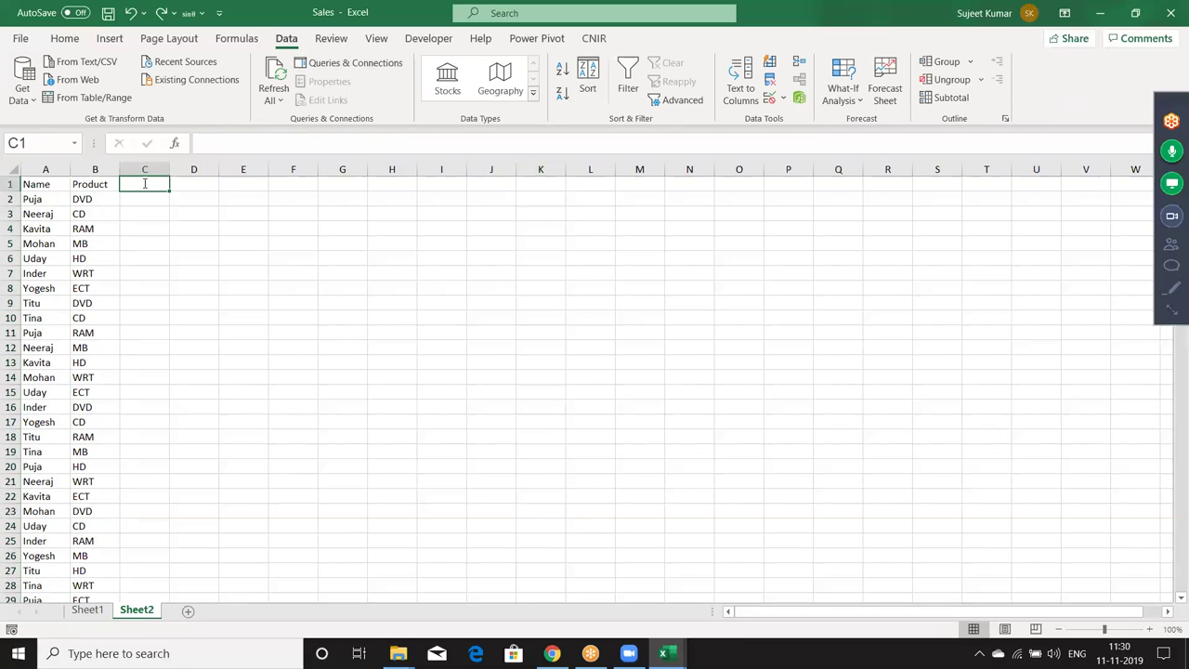
pyautogui.write('SAle')
pyautogui.press('Return')
# Fill C2 down to row 64 with =RANDBETWEEN(10,90).
pyautogui.write('=r')
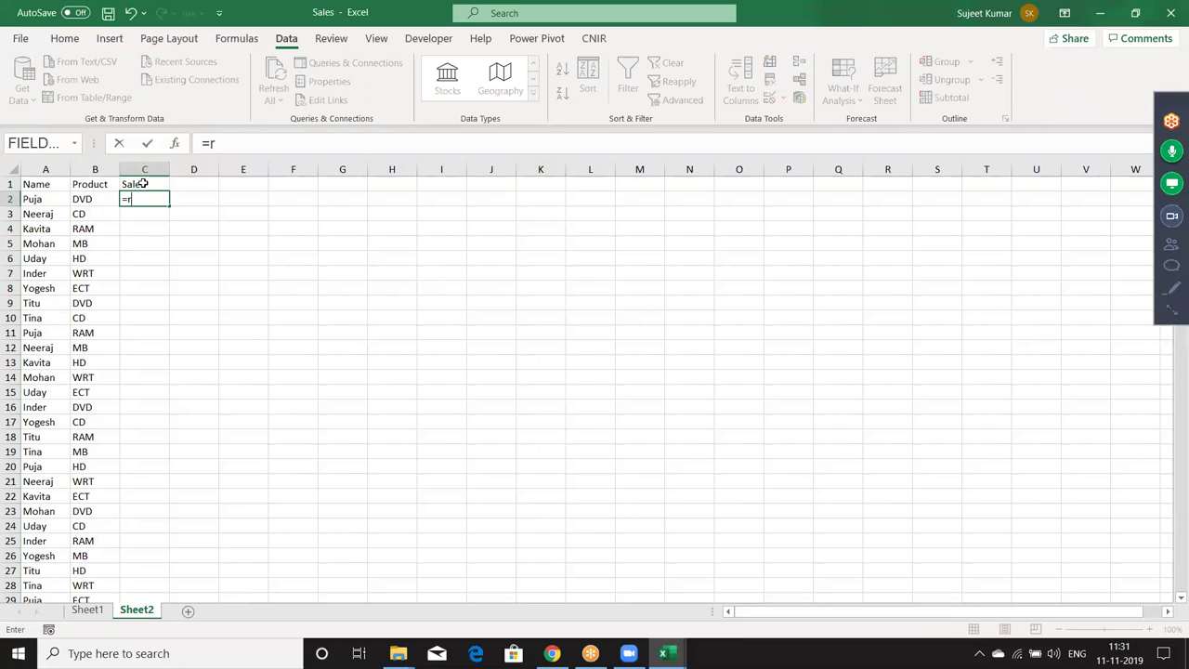
pyautogui.write('a')
pyautogui.press('Down')
pyautogui.press('Down')
pyautogui.press('Tab')
pyautogui.write('10,90)')
pyautogui.hotkey('ctrl', 'Return')
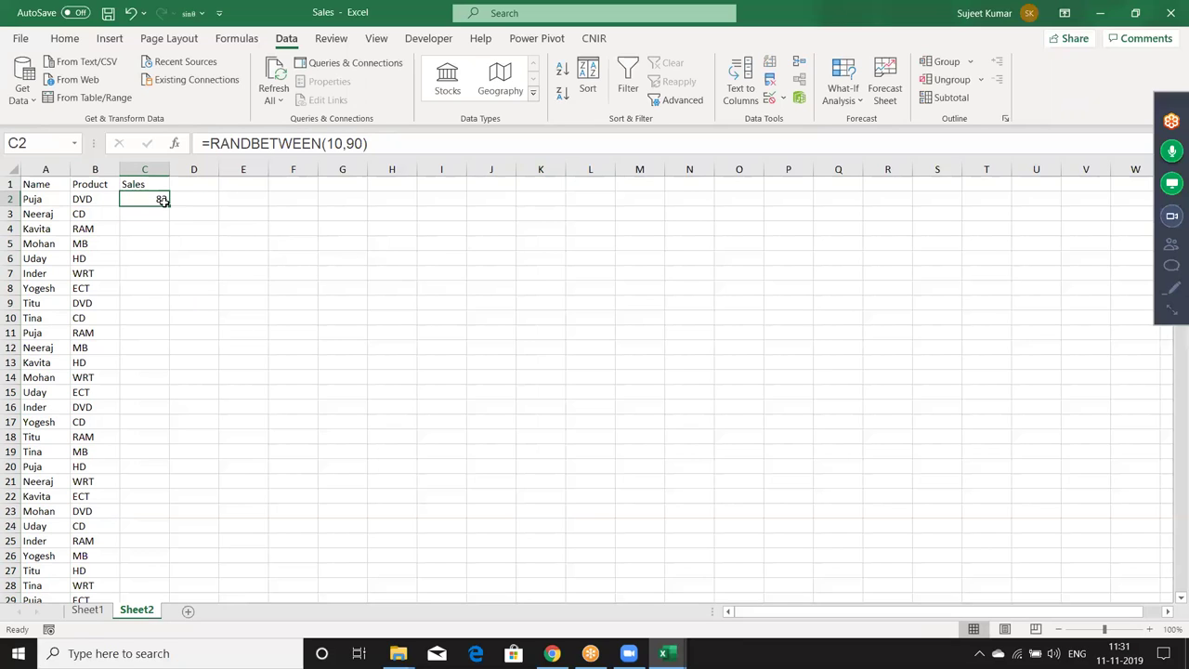
pyautogui.doubleClick(168, 206)
# Convert the Sales column formulas into fixed values with Paste Values.
pyautogui.hotkey('ctrl', 'c')
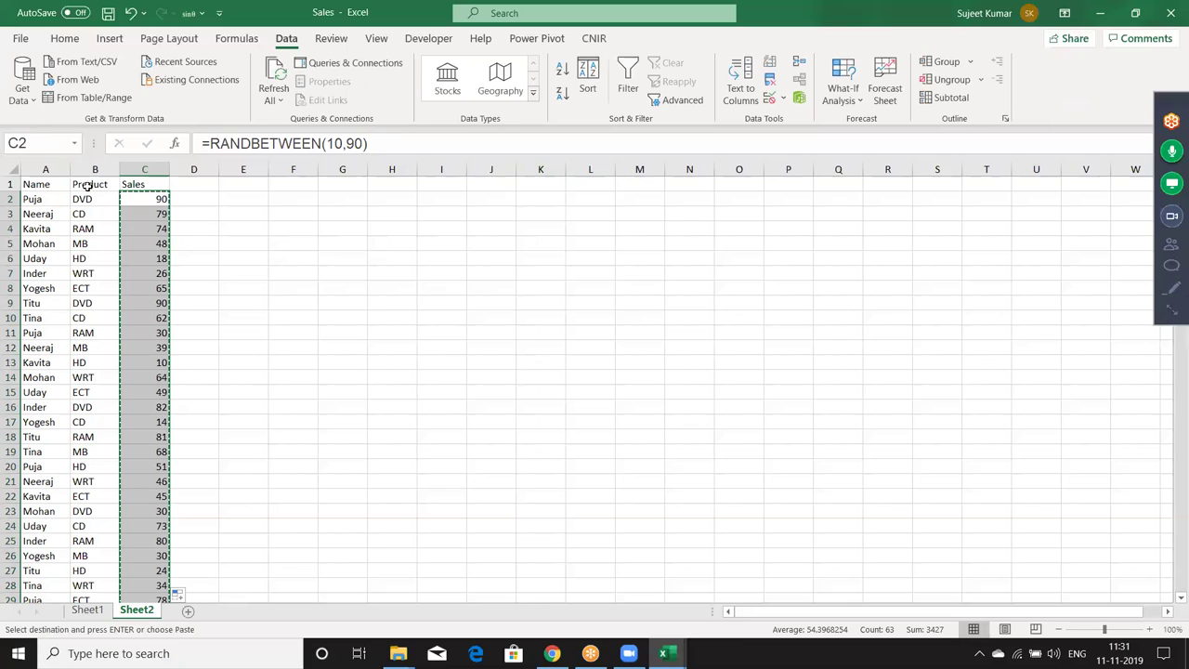
pyautogui.click(67, 41)
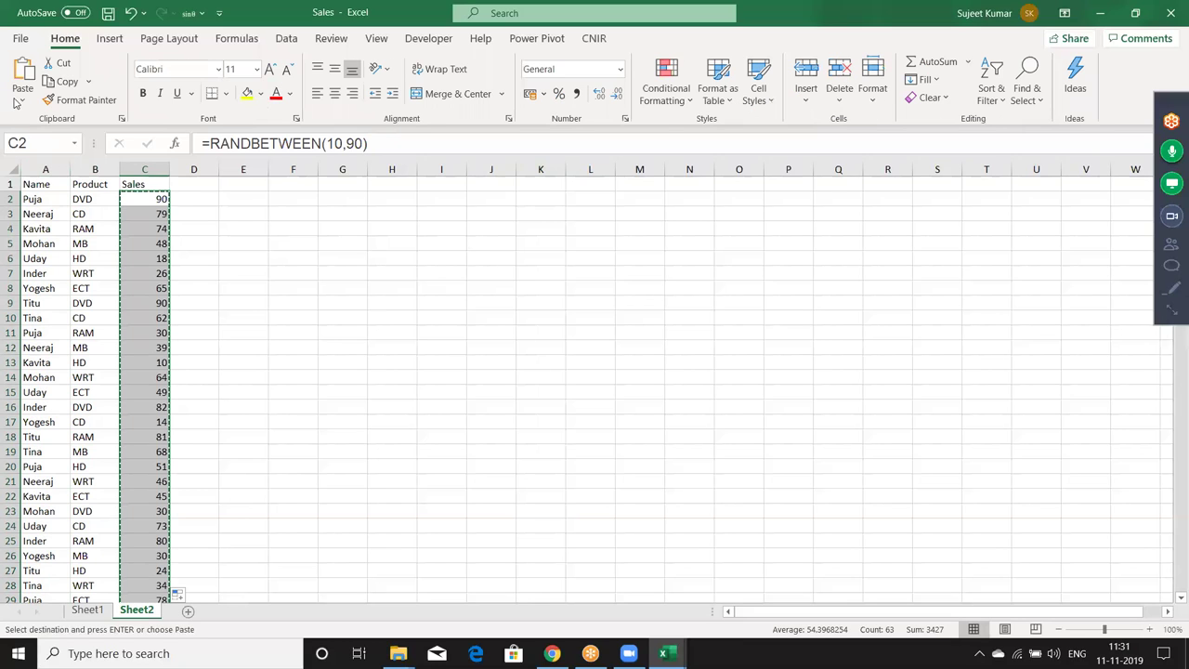
pyautogui.click(22, 100)
pyautogui.click(21, 219)
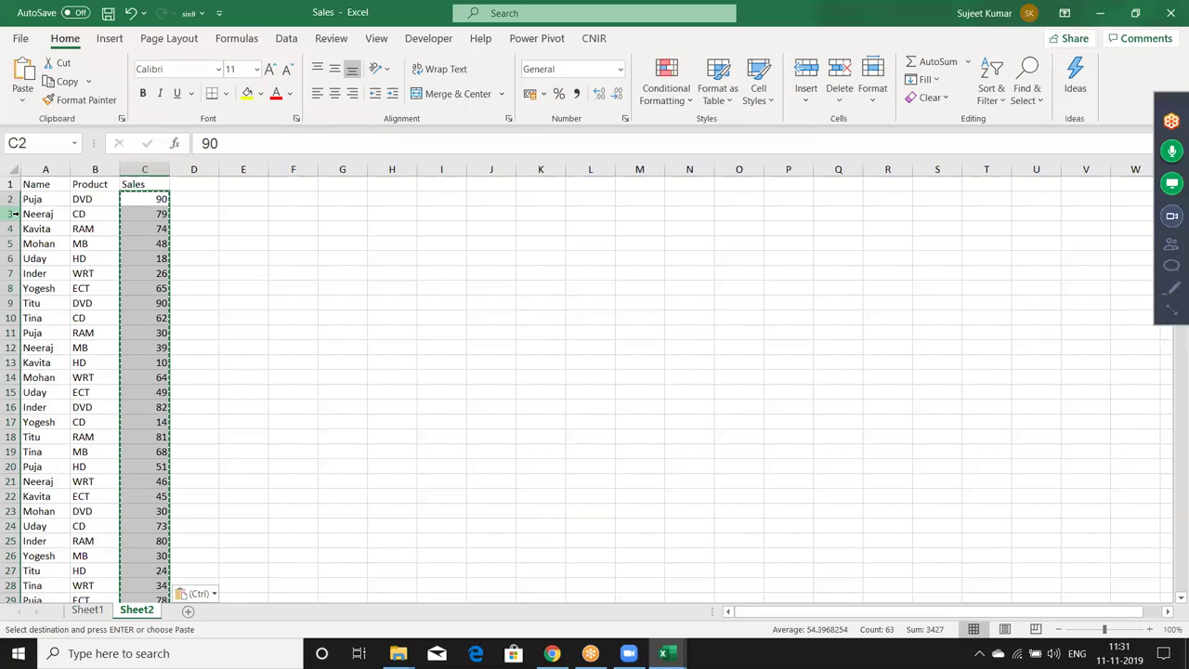
pyautogui.press('Escape')
pyautogui.doubleClick(148, 614)
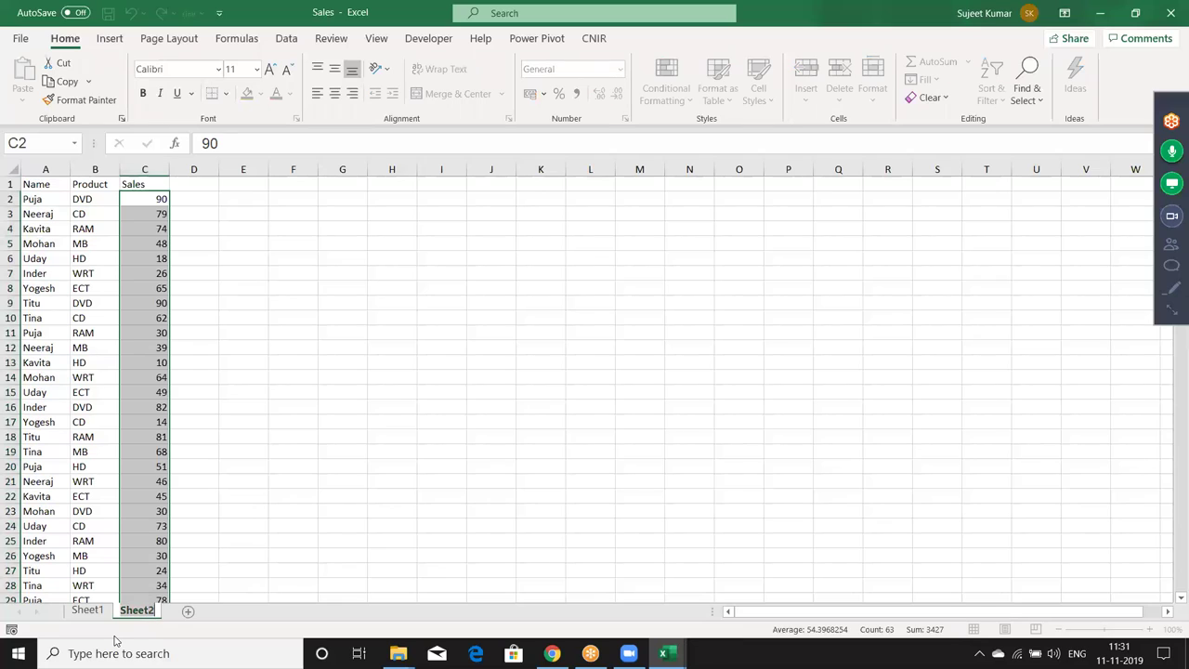
# Rename Sheet2 to Data and paste its Name column into a new Sheet3.
pyautogui.write('Data')
pyautogui.press('Return')
pyautogui.click(94, 380)
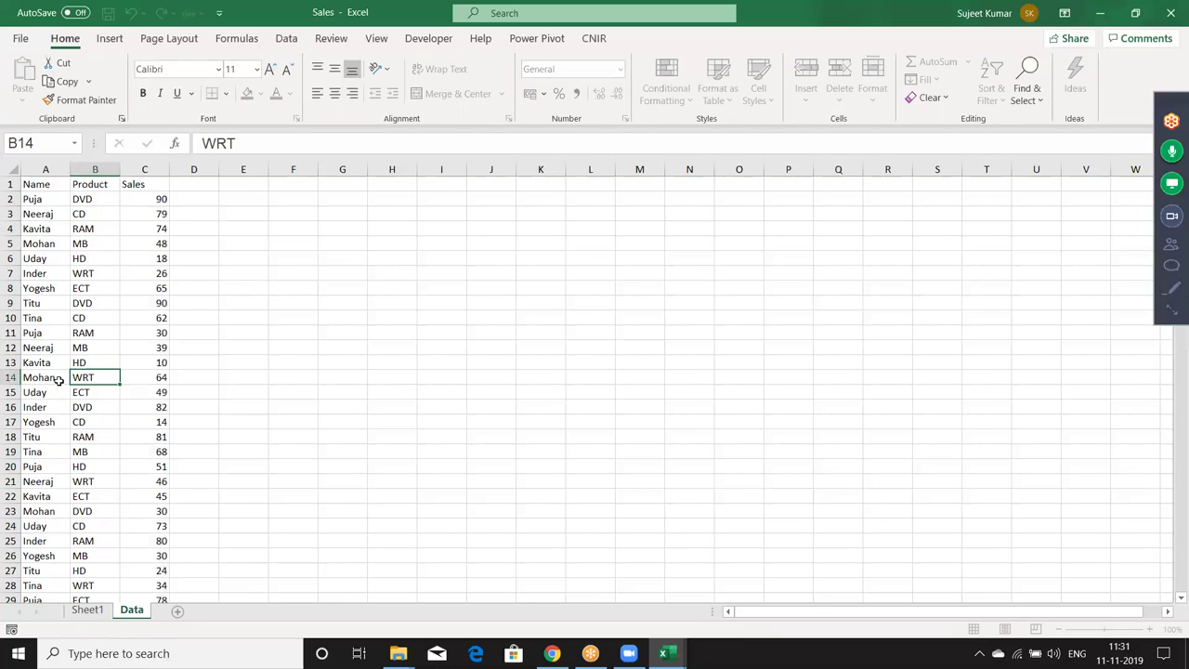
pyautogui.click(51, 197)
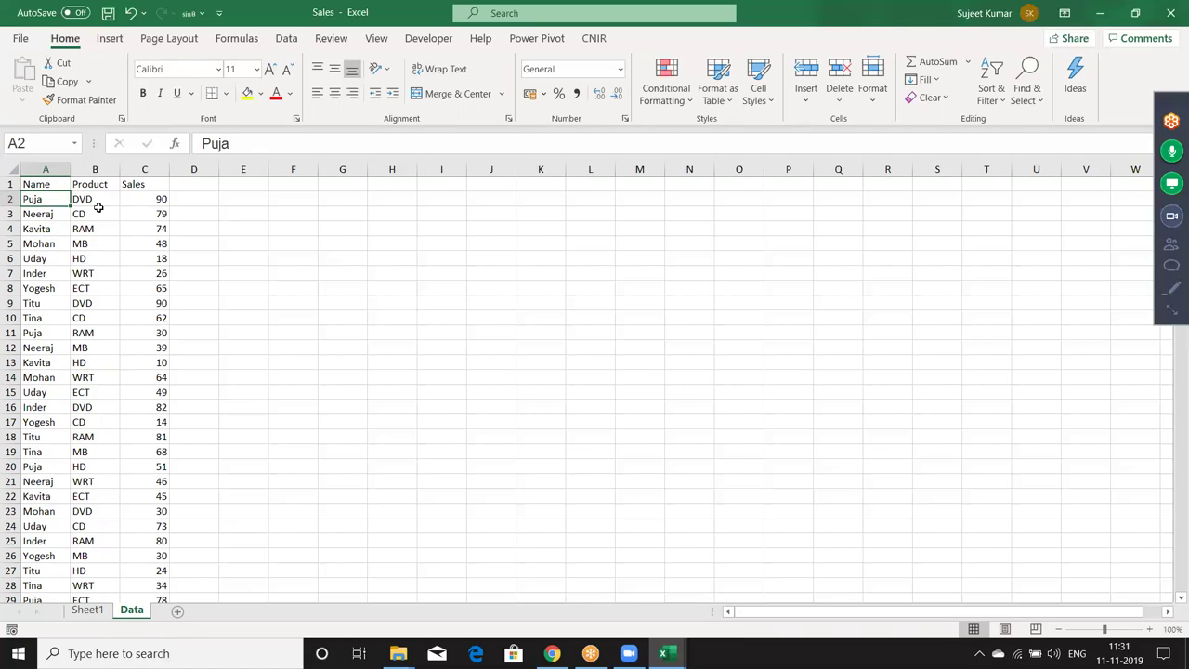
pyautogui.click(93, 200)
pyautogui.click(46, 169)
pyautogui.hotkey('ctrl', 'c')
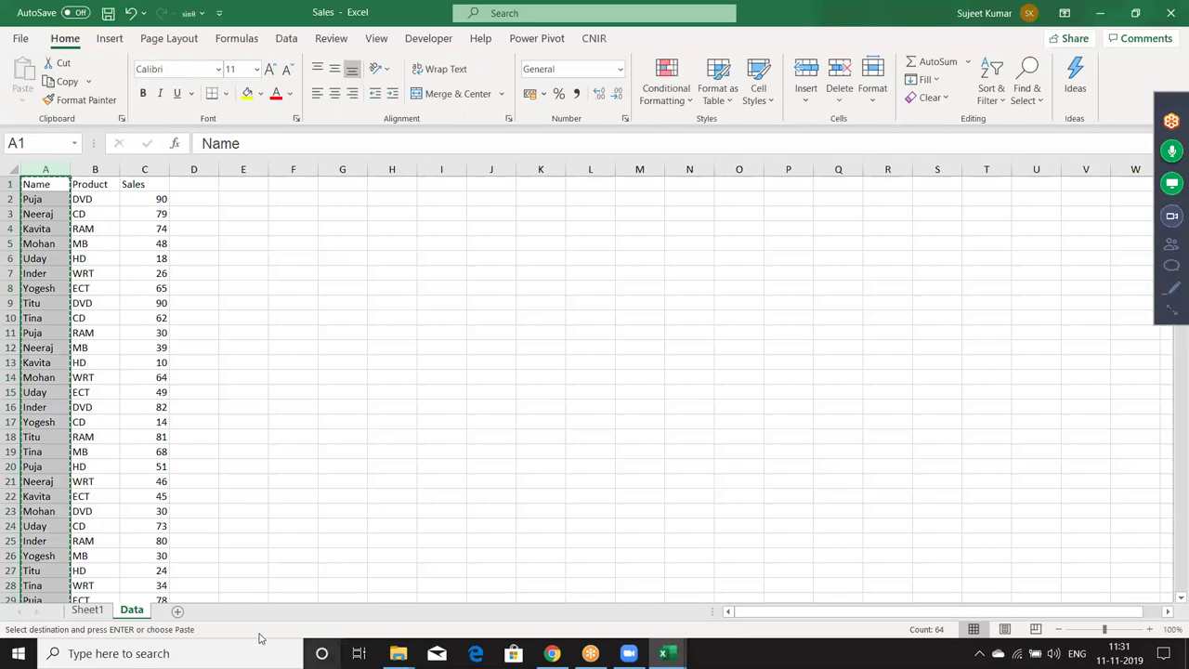
pyautogui.click(177, 612)
pyautogui.hotkey('ctrl', 'v')
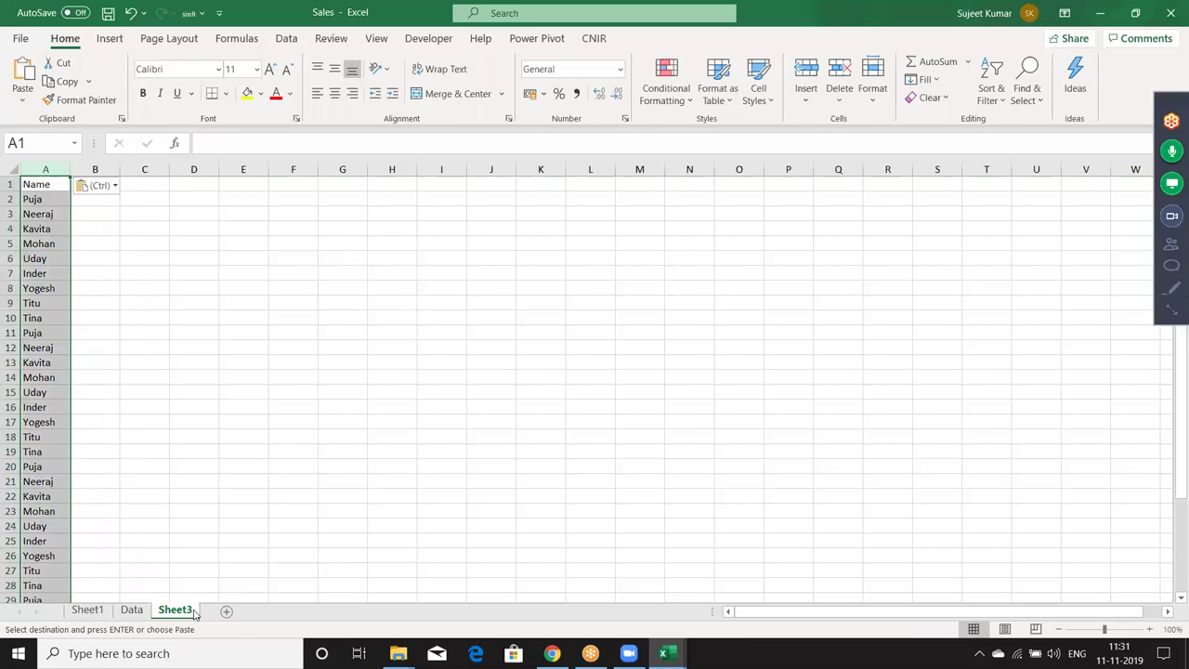
# Remove duplicate names on Sheet3, leaving nine unique names under the Name header.
pyautogui.click(285, 42)
pyautogui.click(768, 82)
pyautogui.click(728, 387)
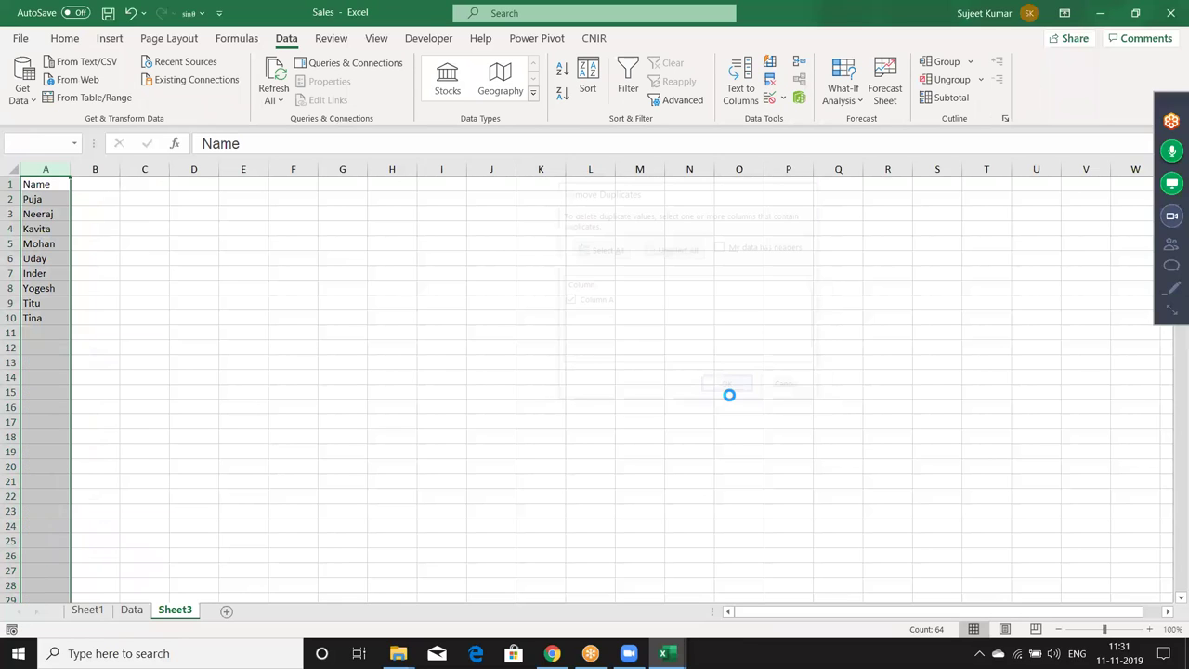
pyautogui.press('Return')
# Copy the Sales column from the Data sheet and bring Sheet3 back.
pyautogui.click(135, 611)
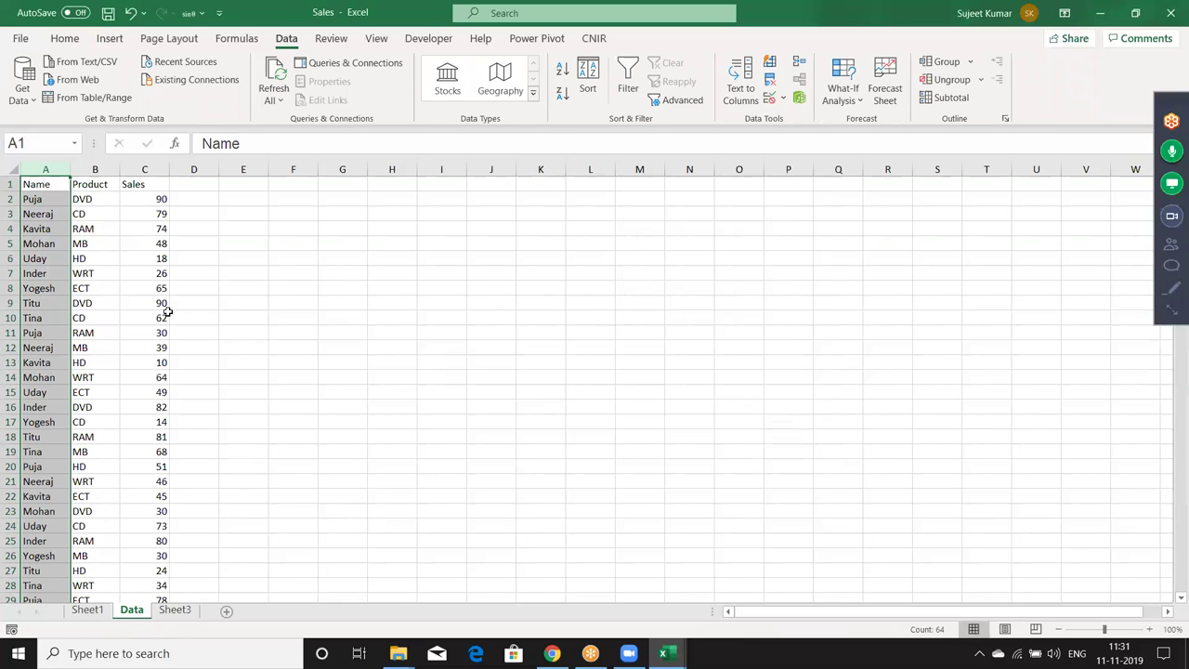
pyautogui.click(143, 168)
pyautogui.hotkey('ctrl', 'c')
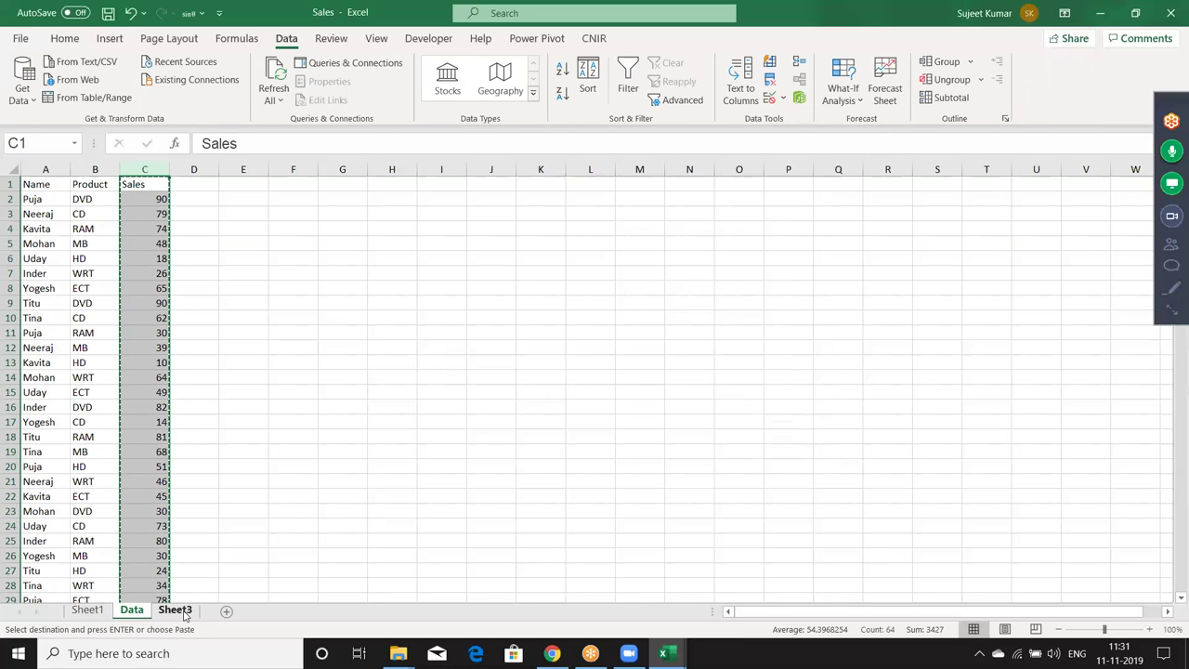
pyautogui.click(174, 610)
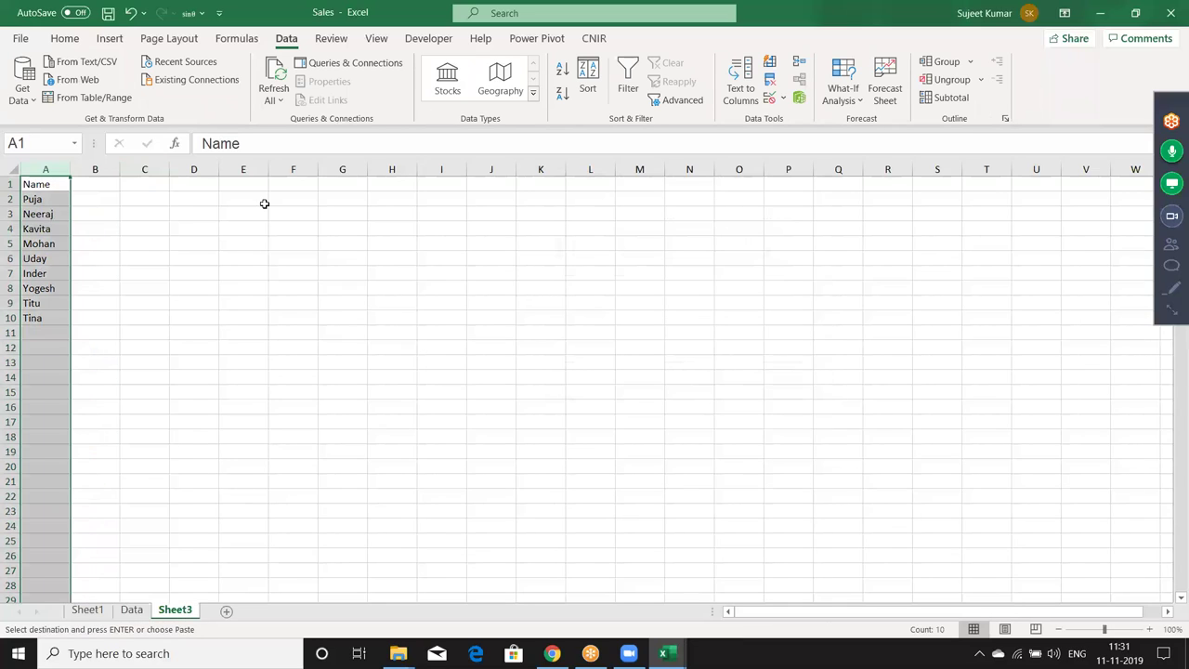
# Paste the Data sheet's Product column into Sheet3 column F, replacing a mistaken Sales paste.
pyautogui.click(294, 182)
pyautogui.hotkey('ctrl', 'v')
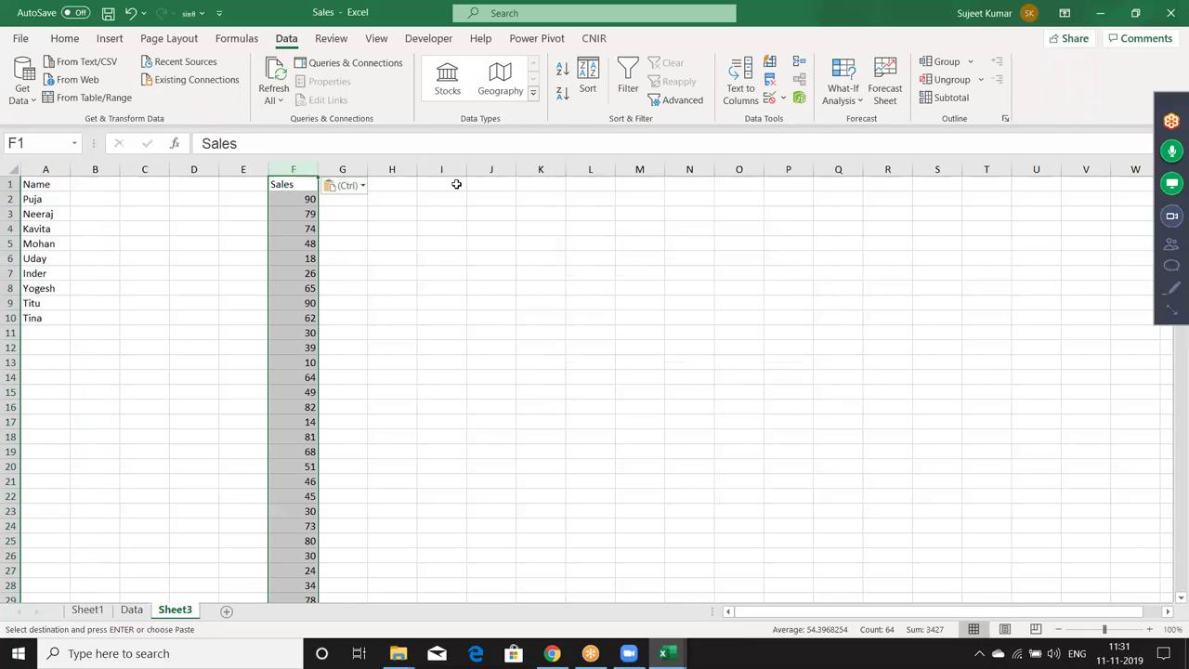
pyautogui.hotkey('ctrl', 'z')
pyautogui.click(135, 611)
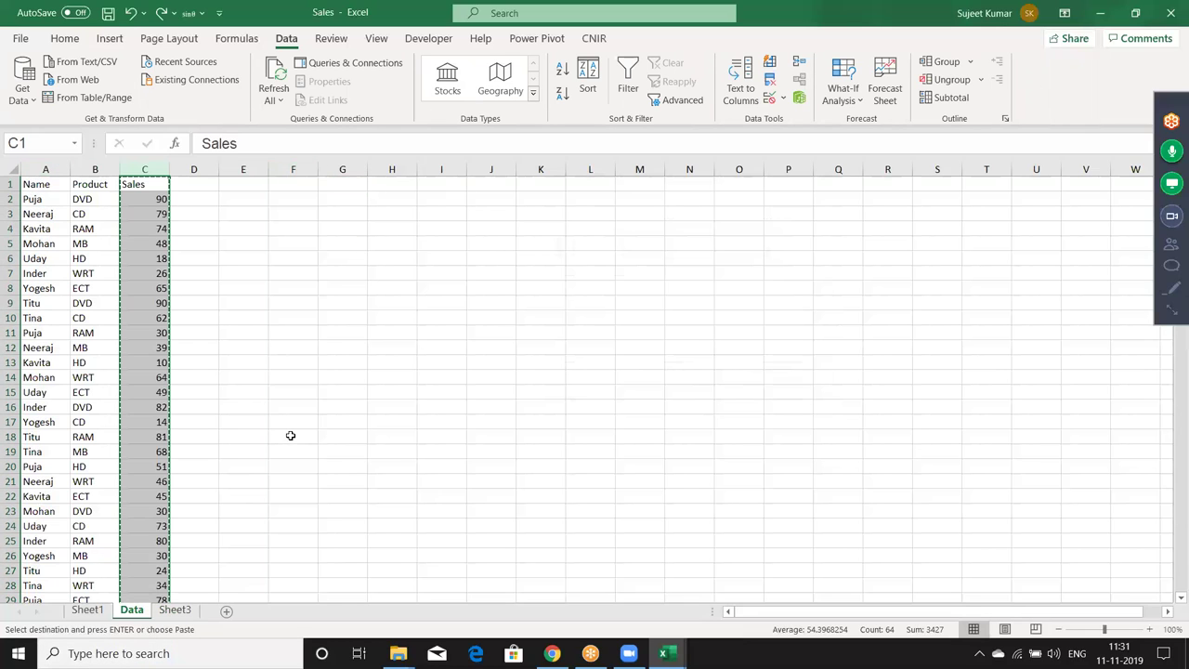
pyautogui.click(97, 169)
pyautogui.hotkey('ctrl', 'c')
pyautogui.click(182, 611)
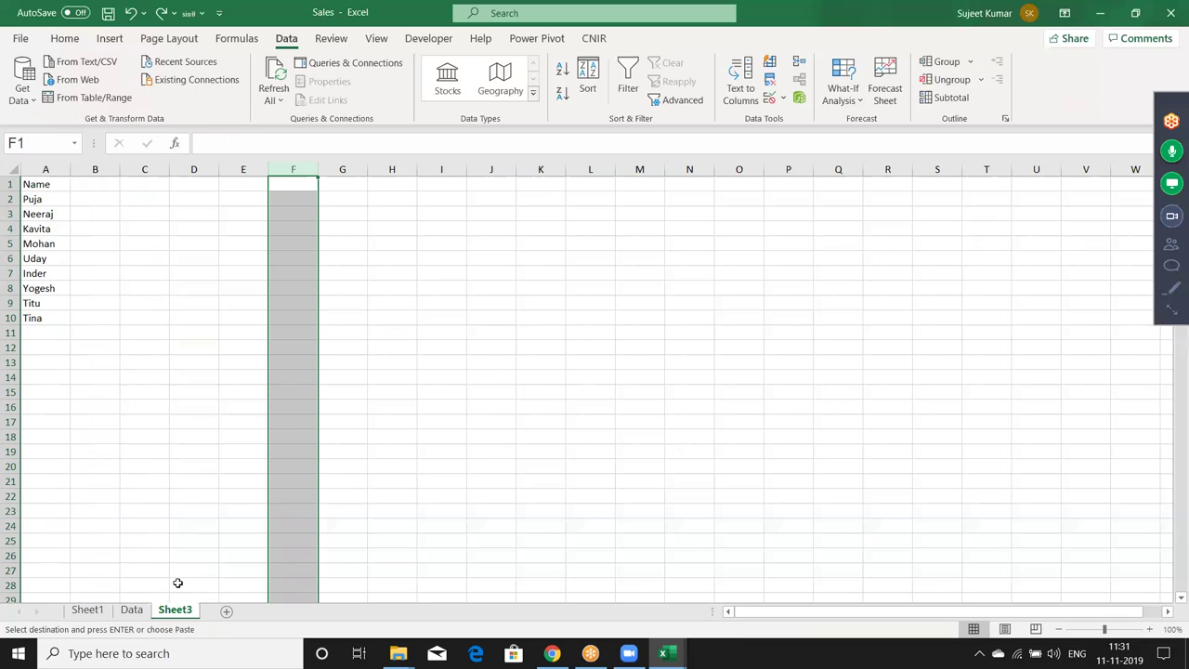
pyautogui.click(299, 182)
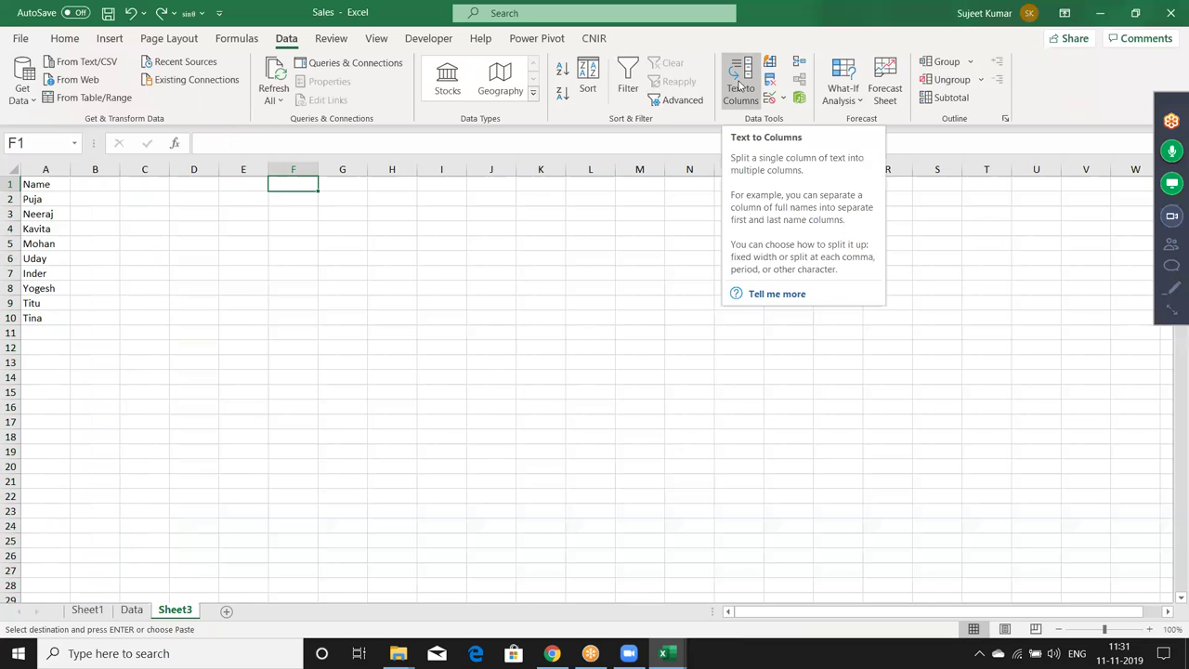
pyautogui.hotkey('ctrl', 'v')
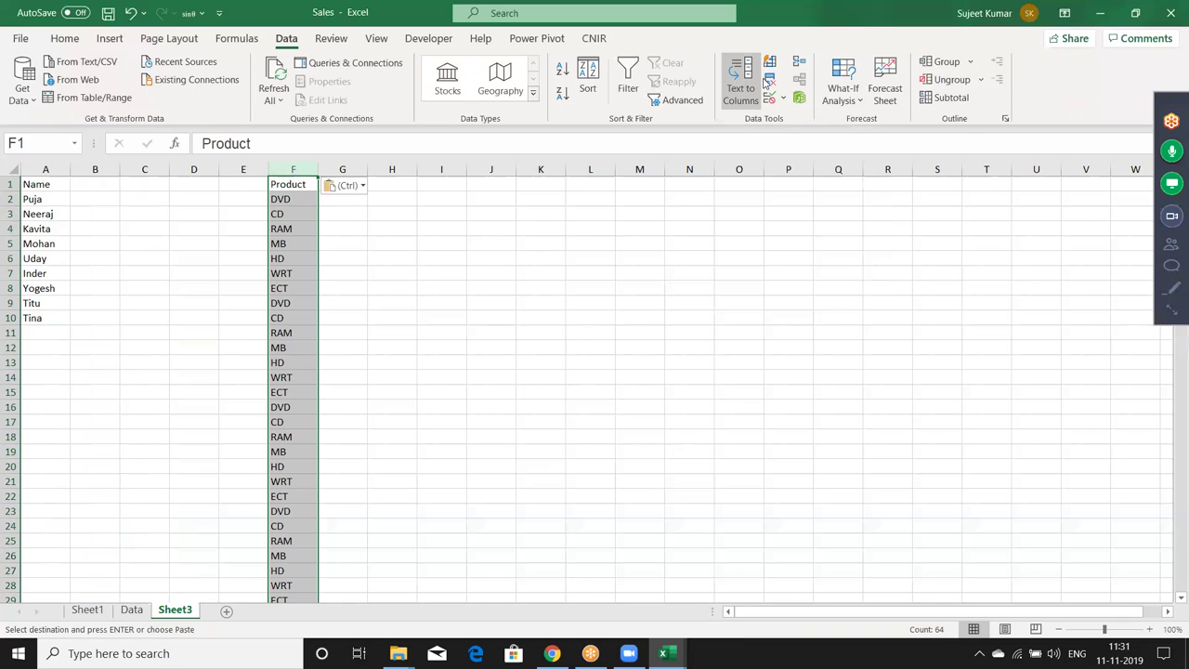
# Remove duplicates in column F, leaving DVD, CD, RAM, MB, HD, WRT and ECT.
pyautogui.click(769, 80)
pyautogui.click(729, 389)
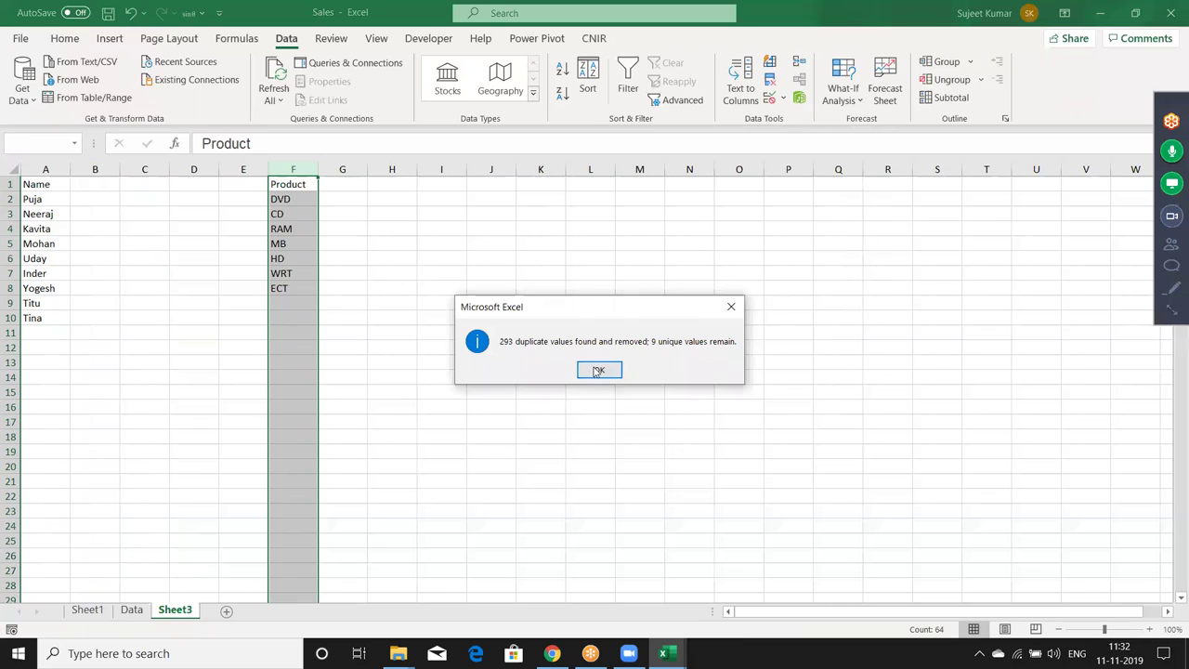
pyautogui.click(594, 370)
pyautogui.press('Down')
# Paste Special the products DVD through ECT transposed across B1:H1.
pyautogui.moveTo(287, 199); pyautogui.dragTo(283, 288)
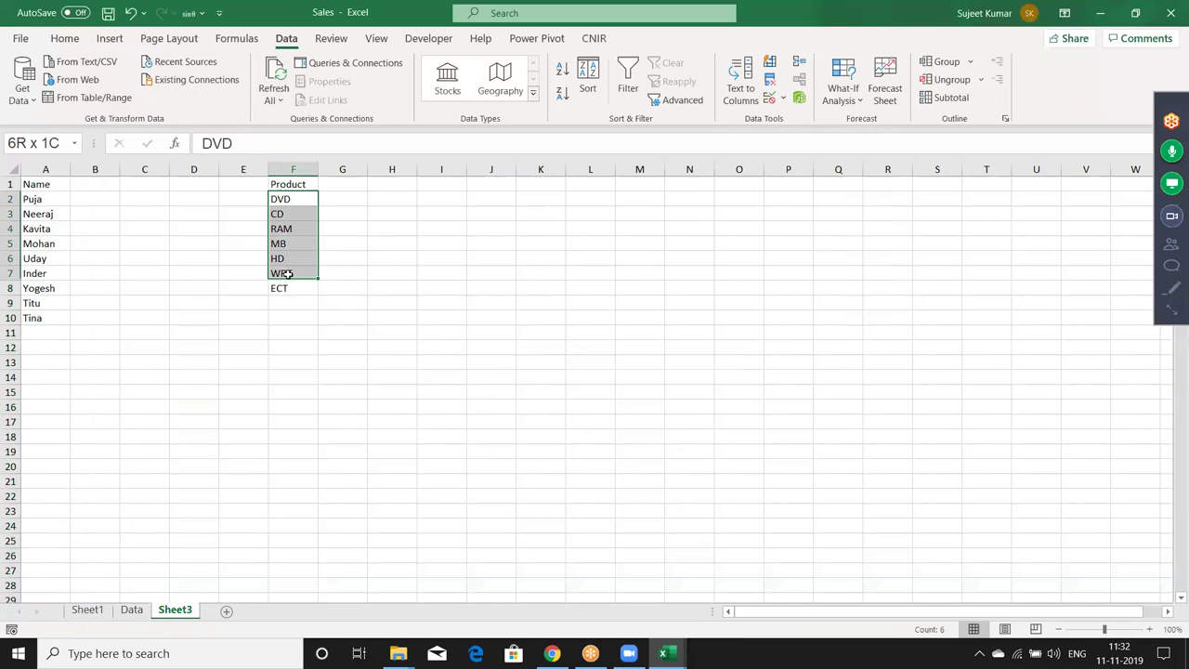
pyautogui.hotkey('ctrl', 'c')
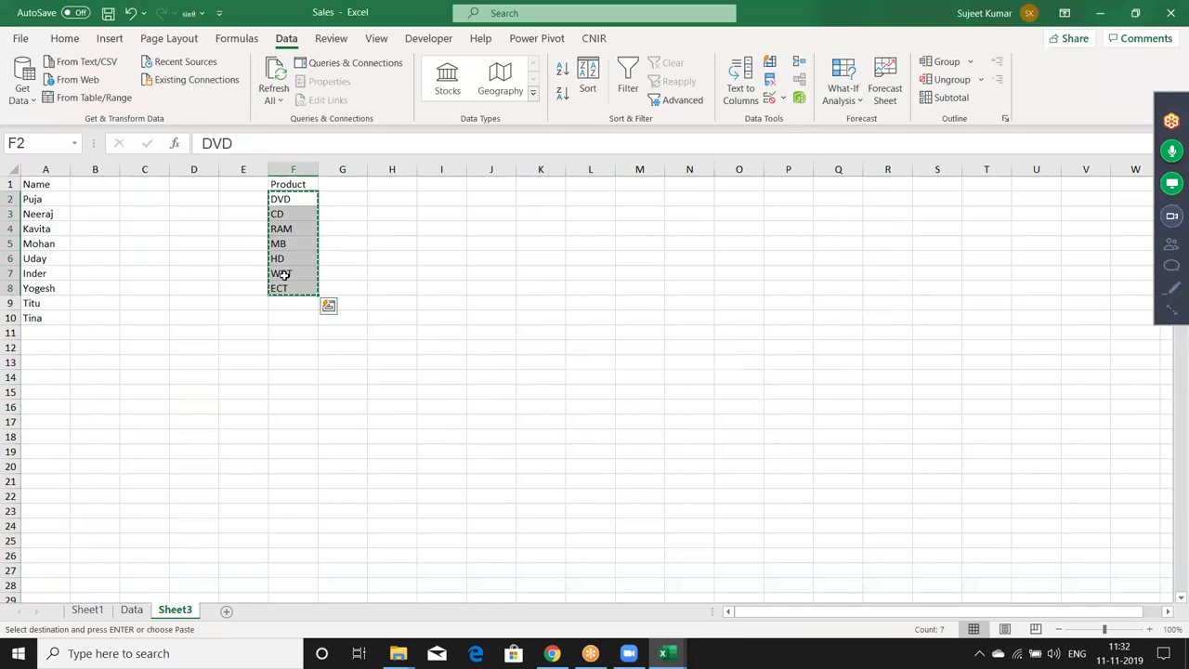
pyautogui.click(110, 184)
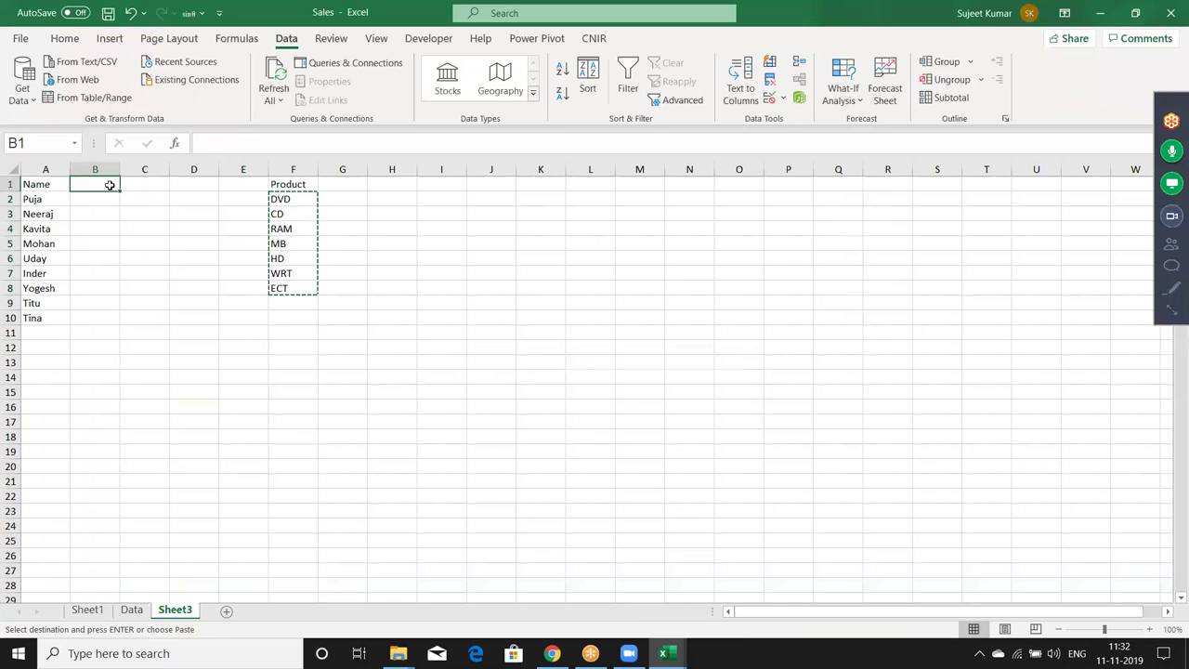
pyautogui.rightClick(110, 185)
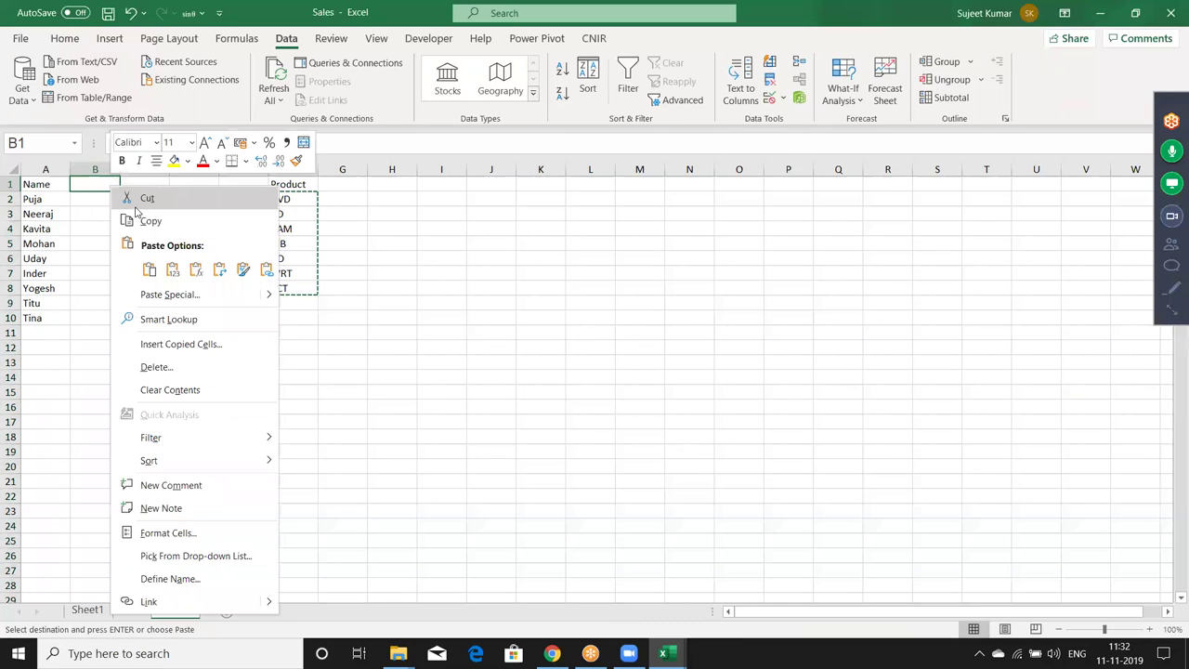
pyautogui.click(183, 295)
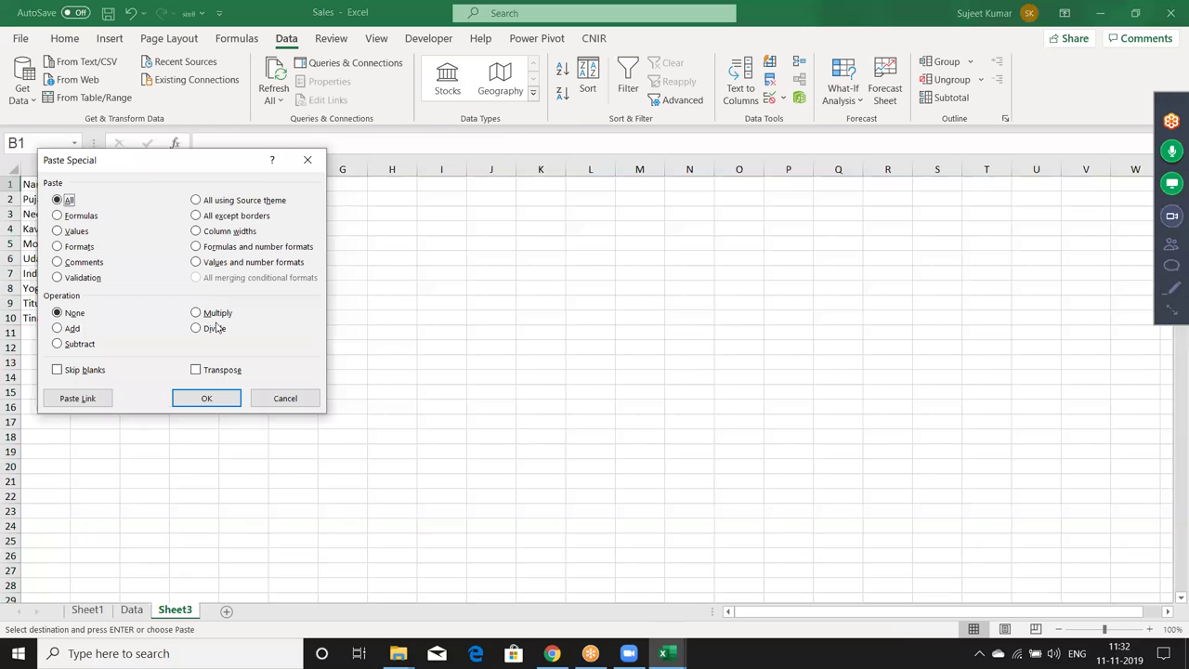
pyautogui.click(217, 372)
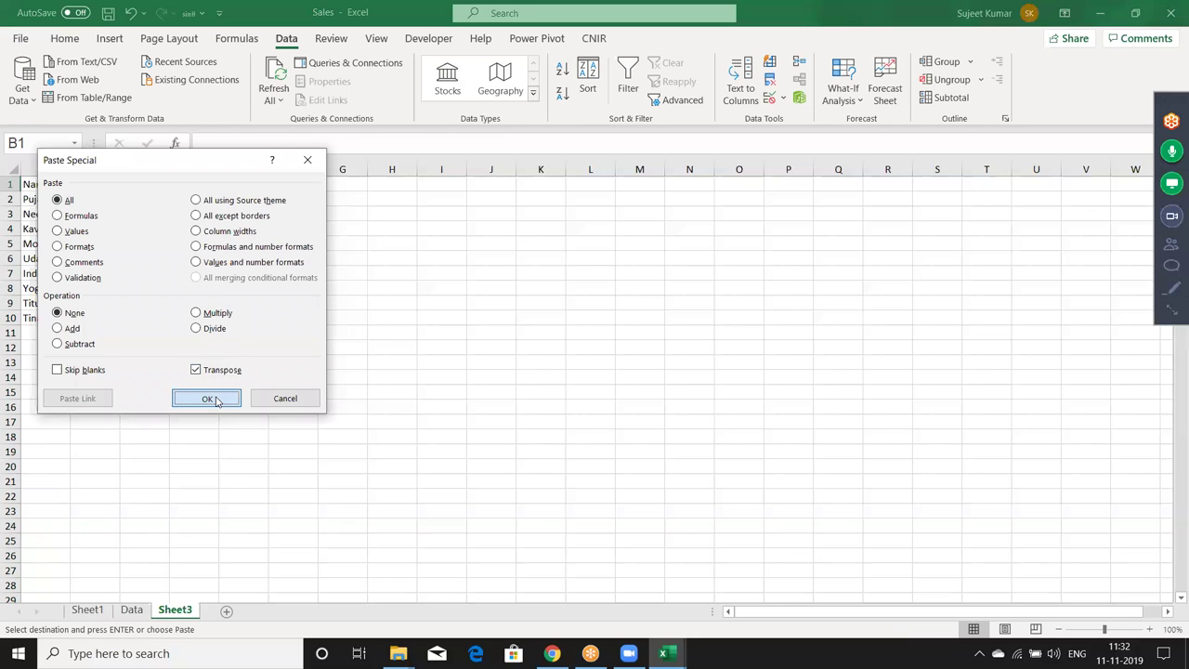
pyautogui.click(206, 398)
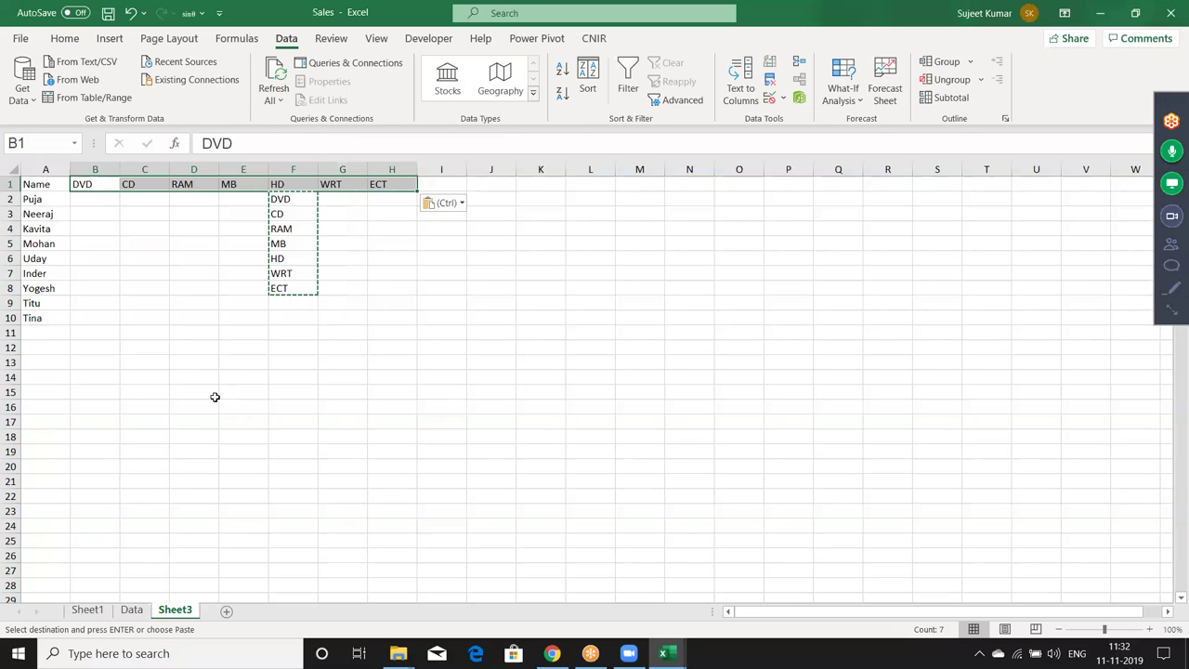
# Clear the old vertical product list from F2:F9.
pyautogui.click(278, 204)
pyautogui.hotkey('shift', 'Down')
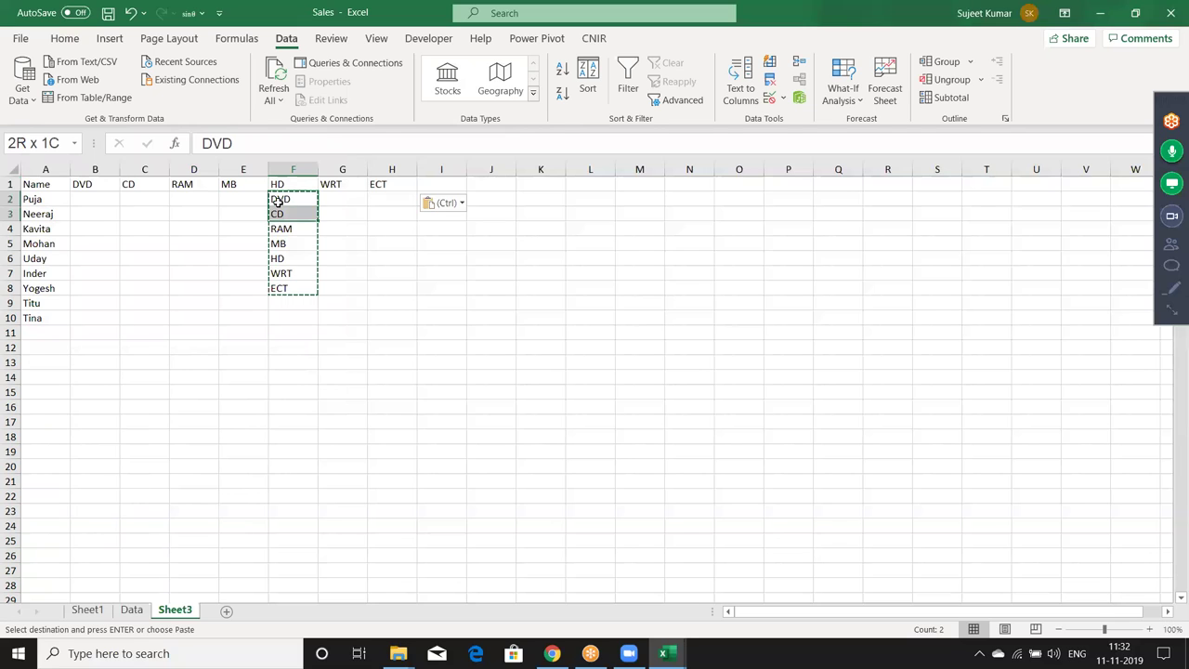
pyautogui.hotkey('shift', 'Down')
pyautogui.hotkey('shift', 'Down')
pyautogui.hotkey('shift', 'Down')
pyautogui.hotkey('shift', 'Down')
pyautogui.hotkey('shift', 'Down')
pyautogui.hotkey('shift', 'Down')
pyautogui.press('Delete')
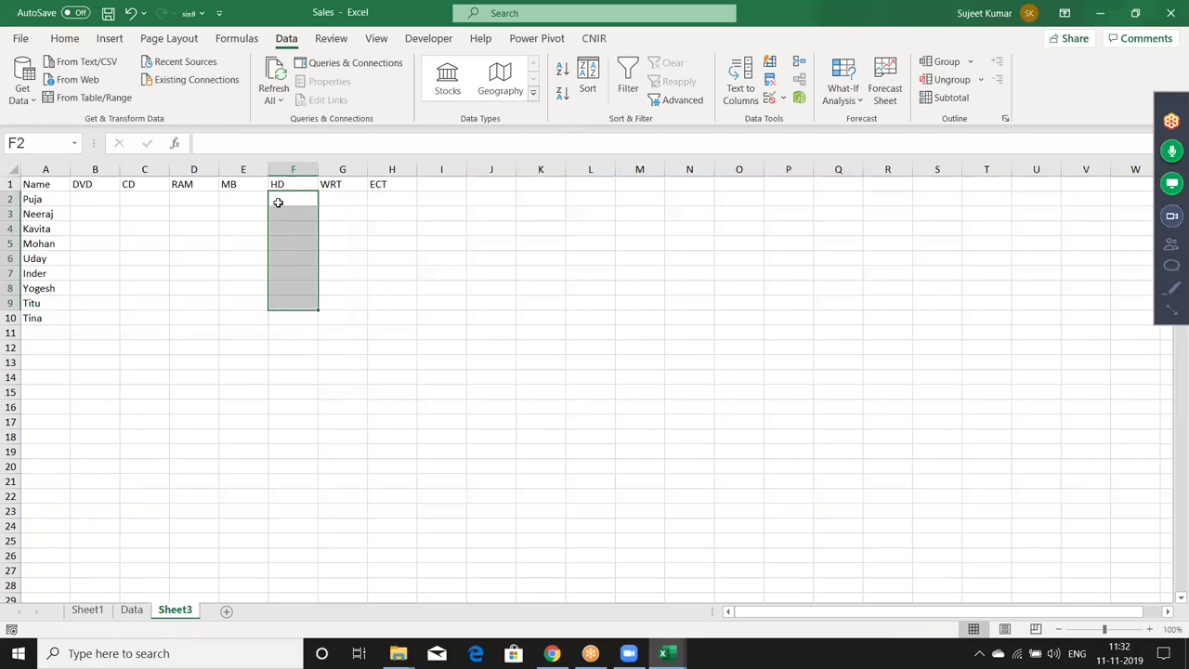
pyautogui.press('Up')
pyautogui.press('Left')
pyautogui.press('Left')
pyautogui.press('Left')
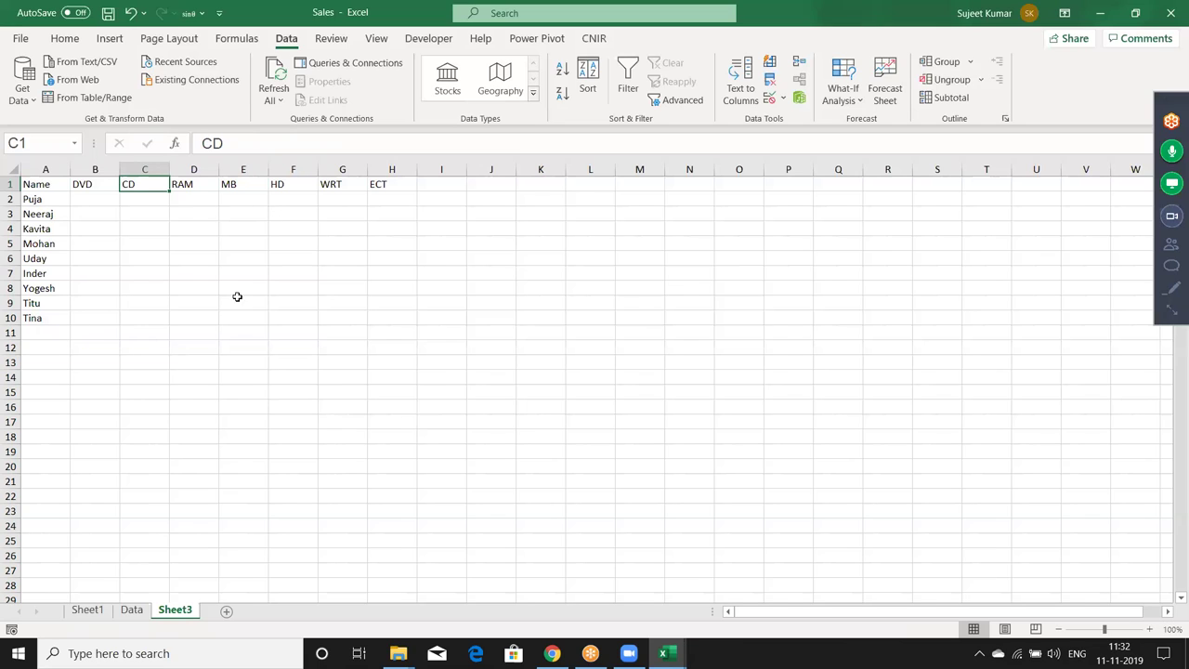
# Copy Puja's sales value 90 from Data!C2 into Sheet3 cell B2 as a trial.
pyautogui.click(132, 255)
pyautogui.click(97, 198)
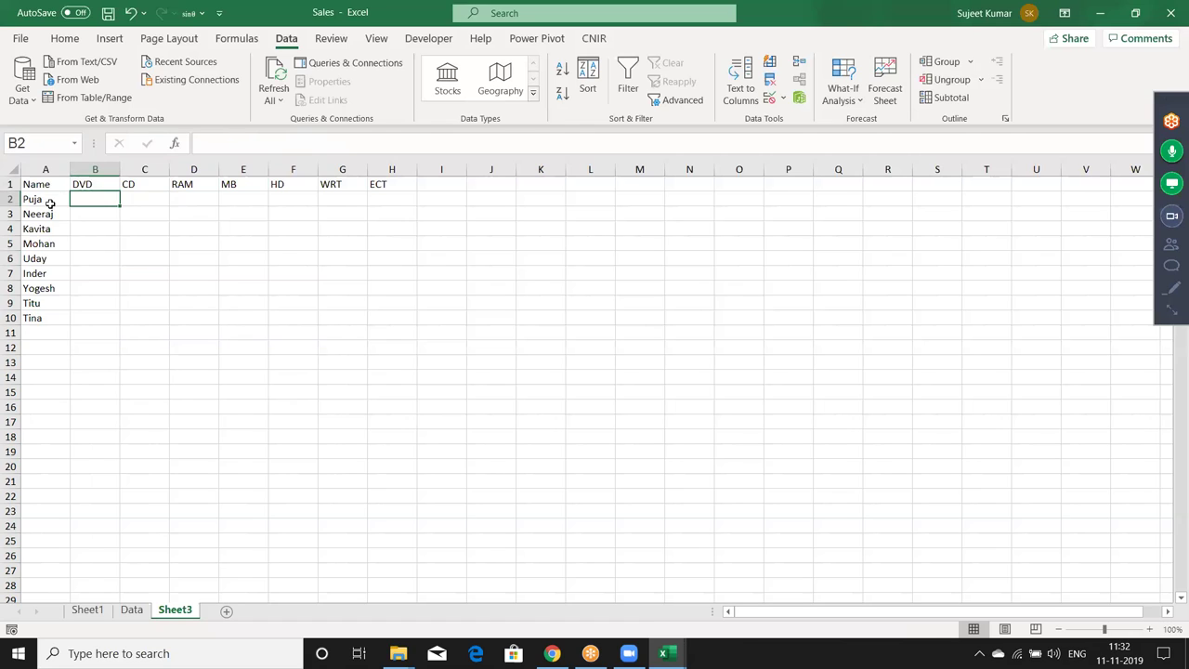
pyautogui.moveTo(50, 201); pyautogui.dragTo(42, 288)
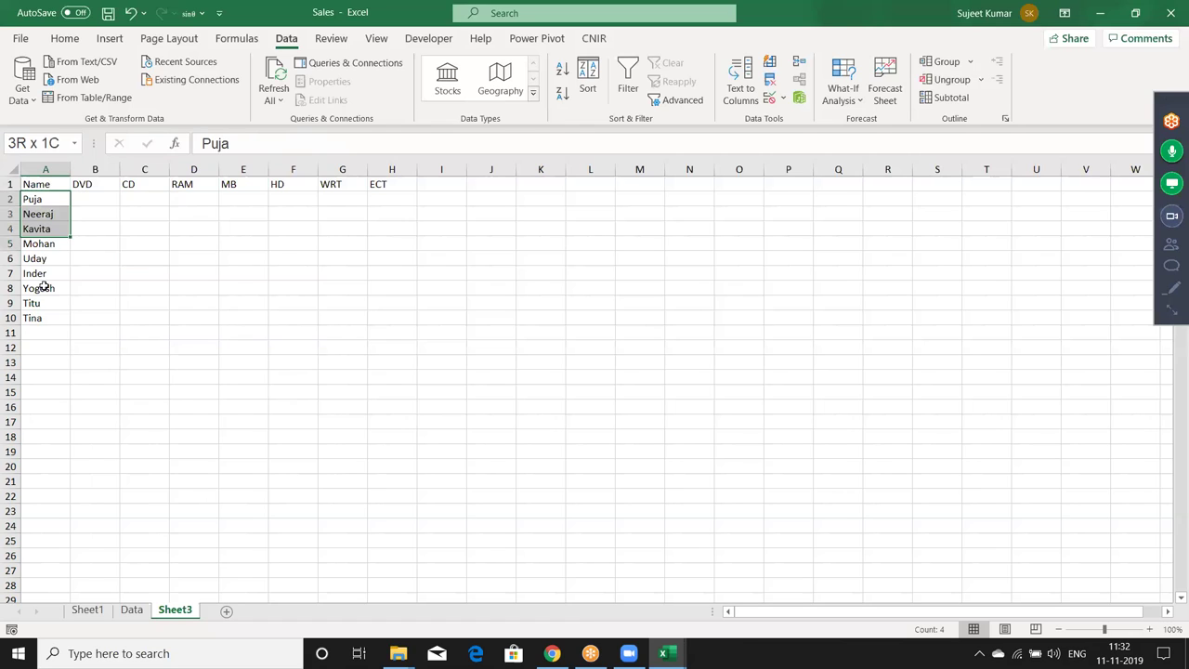
pyautogui.click(37, 210)
pyautogui.press('Up')
pyautogui.click(129, 610)
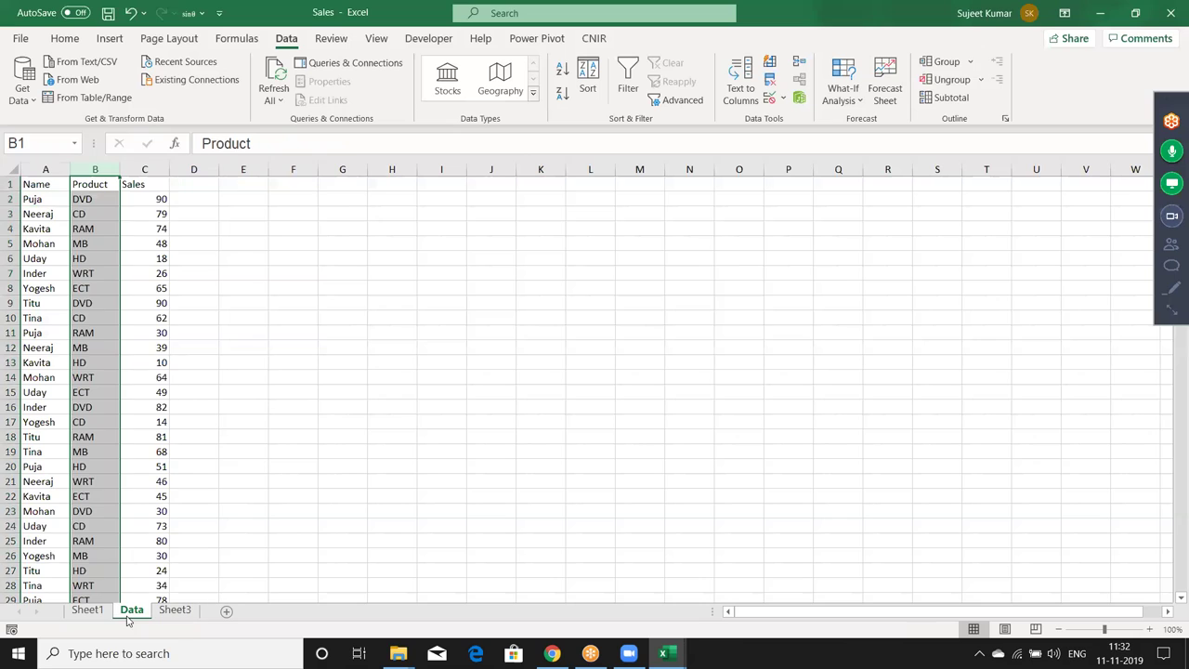
pyautogui.click(95, 196)
pyautogui.click(141, 198)
pyautogui.hotkey('ctrl', 'c')
pyautogui.click(174, 610)
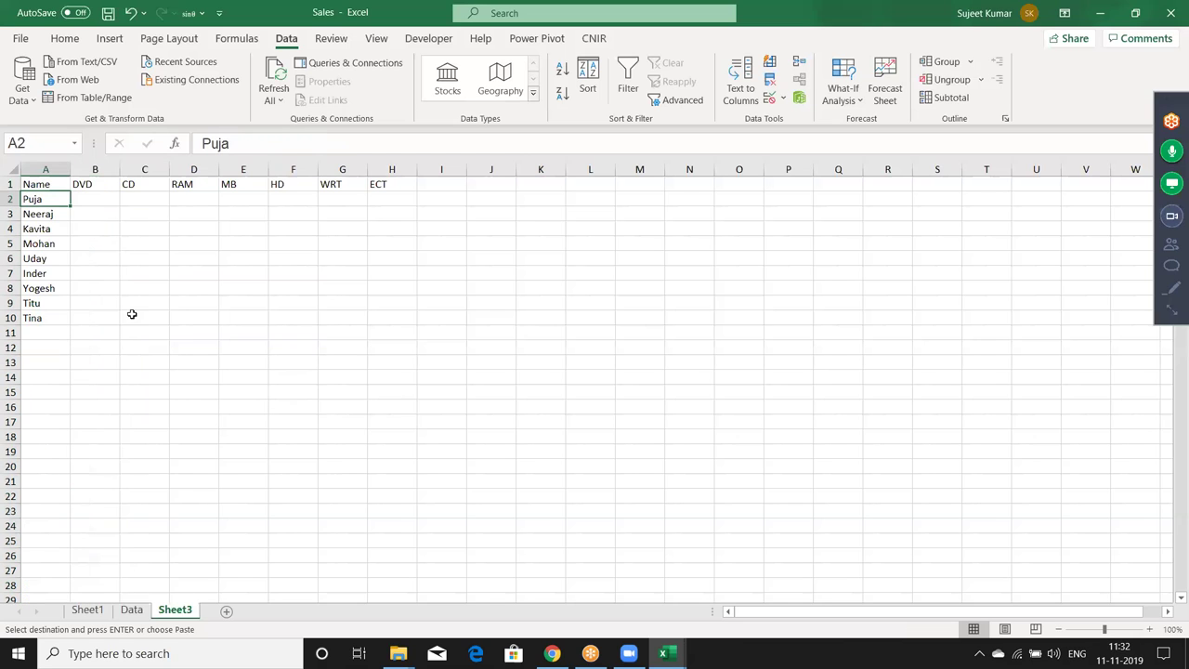
pyautogui.click(104, 199)
pyautogui.hotkey('ctrl', 'v')
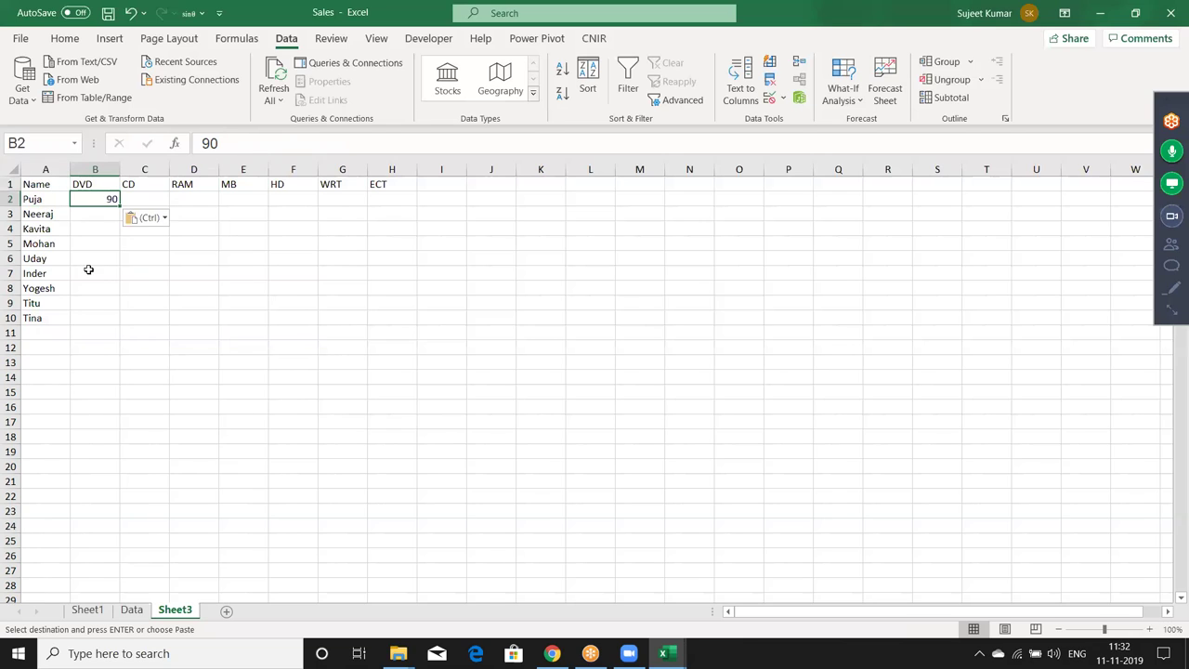
# Cancel the copy and delete the trial value from B2, leaving the grid empty.
pyautogui.click(130, 610)
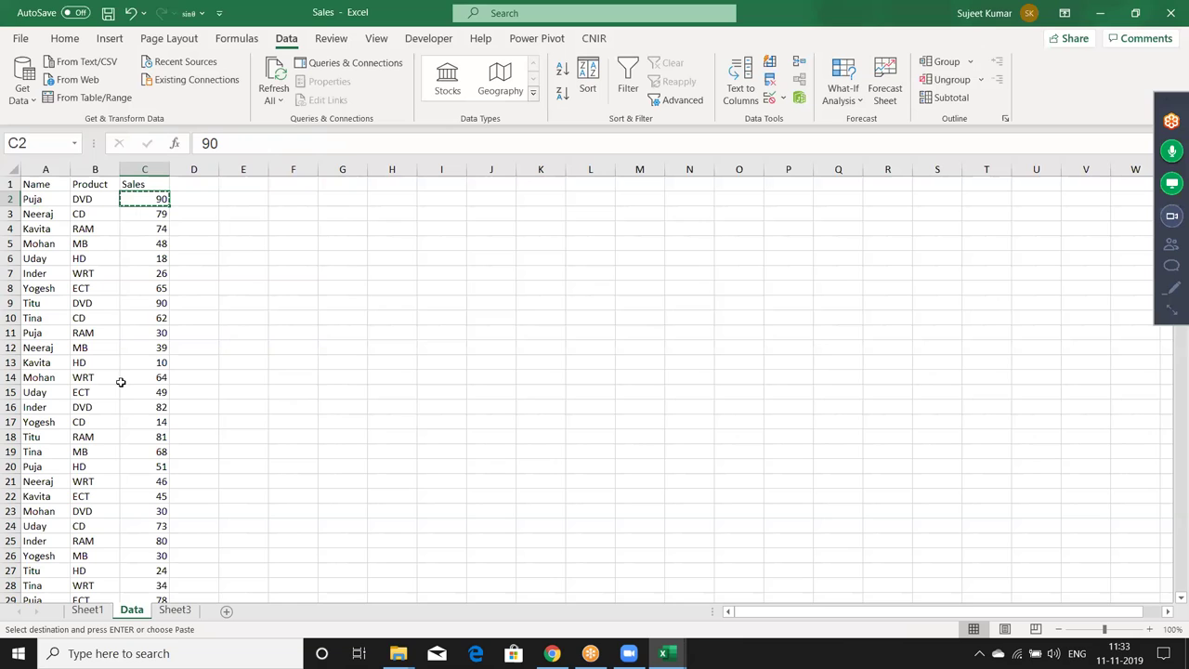
pyautogui.scroll(-5, 118, 407)
pyautogui.scroll(3, 117, 399)
pyautogui.scroll(2, 117, 436)
pyautogui.press('Escape')
pyautogui.click(172, 610)
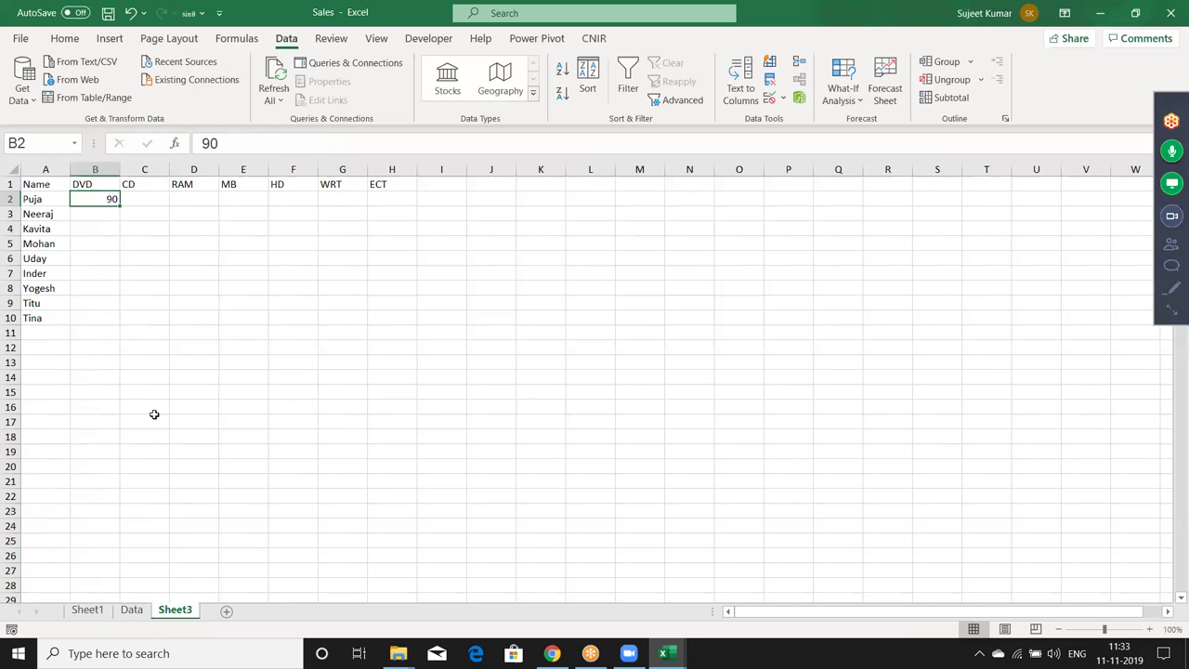
pyautogui.press('Delete')
pyautogui.press('Right')
pyautogui.press('Right')
pyautogui.press('Right')
pyautogui.press('Right')
pyautogui.press('Right')
pyautogui.press('Left')
pyautogui.press('Left')
pyautogui.press('Left')
pyautogui.press('Home')
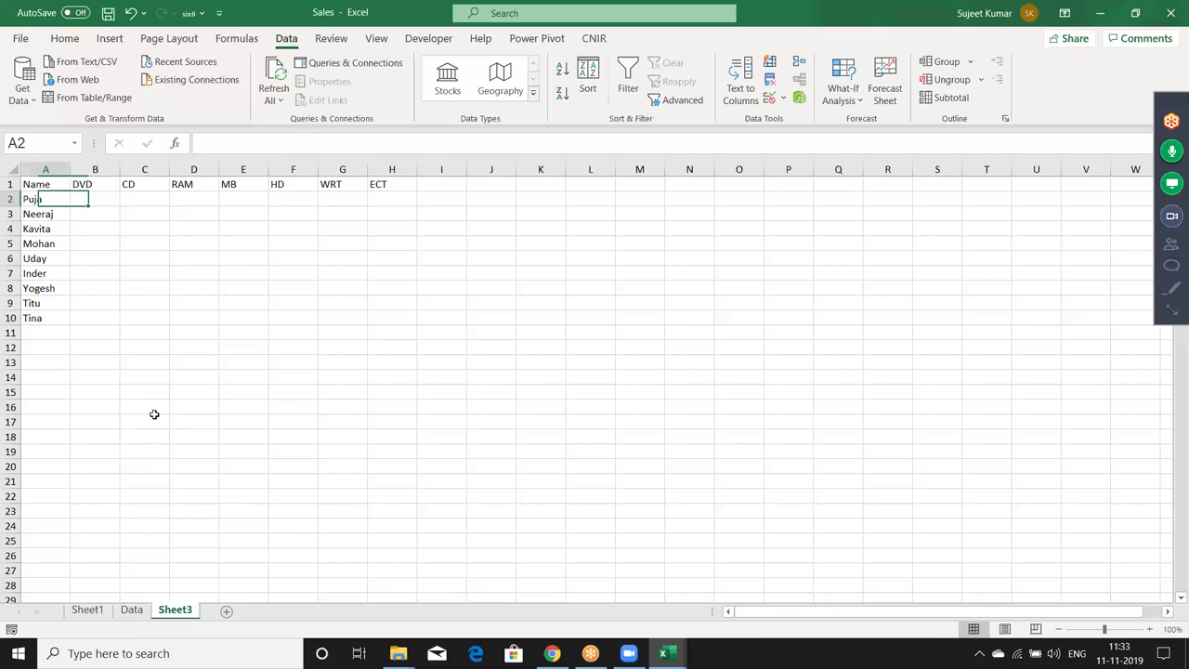
# Insert a blank column A before the names on the Data sheet.
pyautogui.click(101, 613)
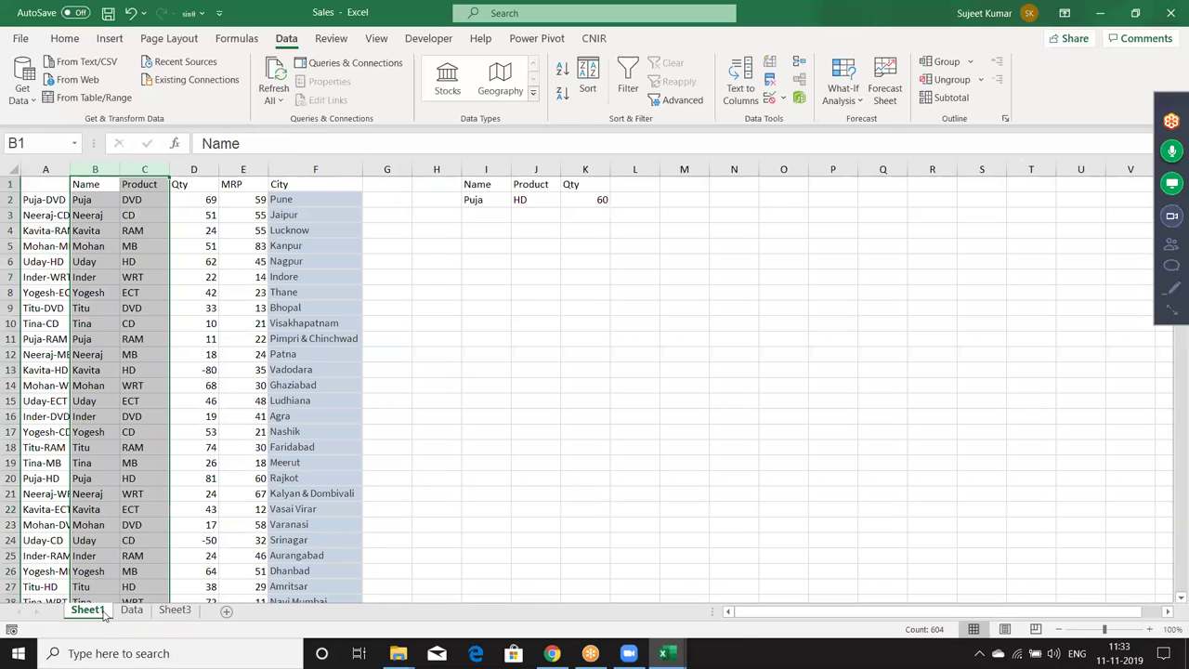
pyautogui.click(137, 608)
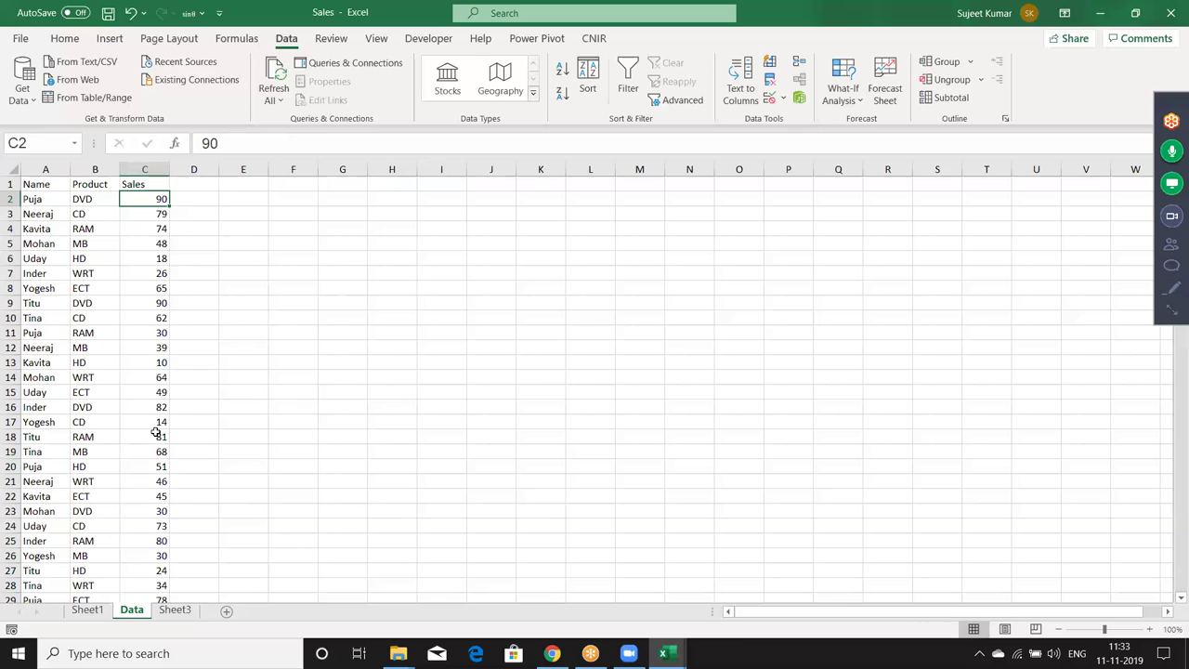
pyautogui.click(55, 168)
pyautogui.hotkey('ctrl', 'shift', '+')
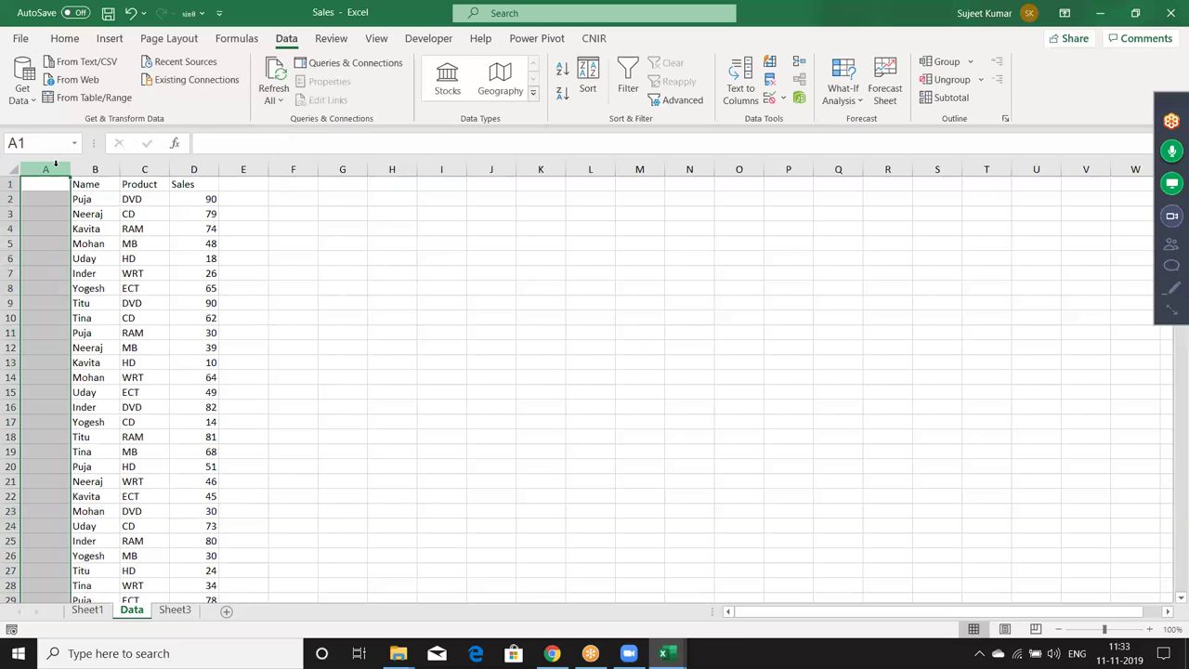
pyautogui.press('Down')
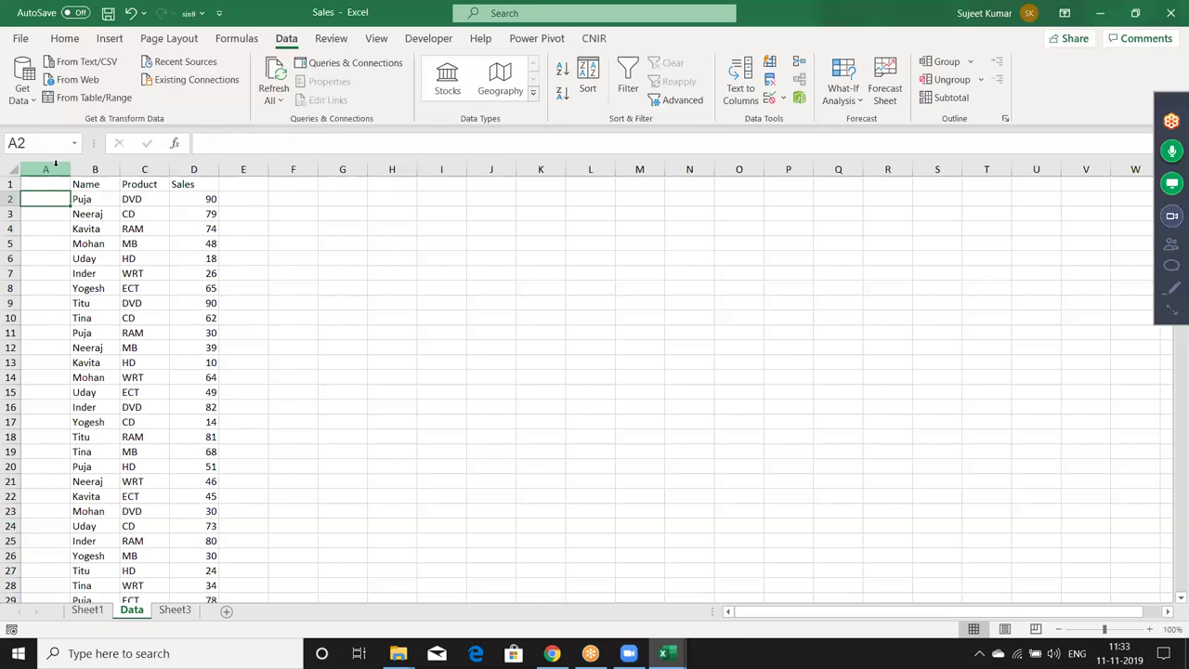
# Enter the key formula =B2&"-"&C2 in A2 and fill it down column A.
pyautogui.write('=')
pyautogui.press('Right')
pyautogui.write('&')
pyautogui.write('-"&')
pyautogui.press('Right')
pyautogui.press('Right')
pyautogui.press('Return')
pyautogui.click(51, 197)
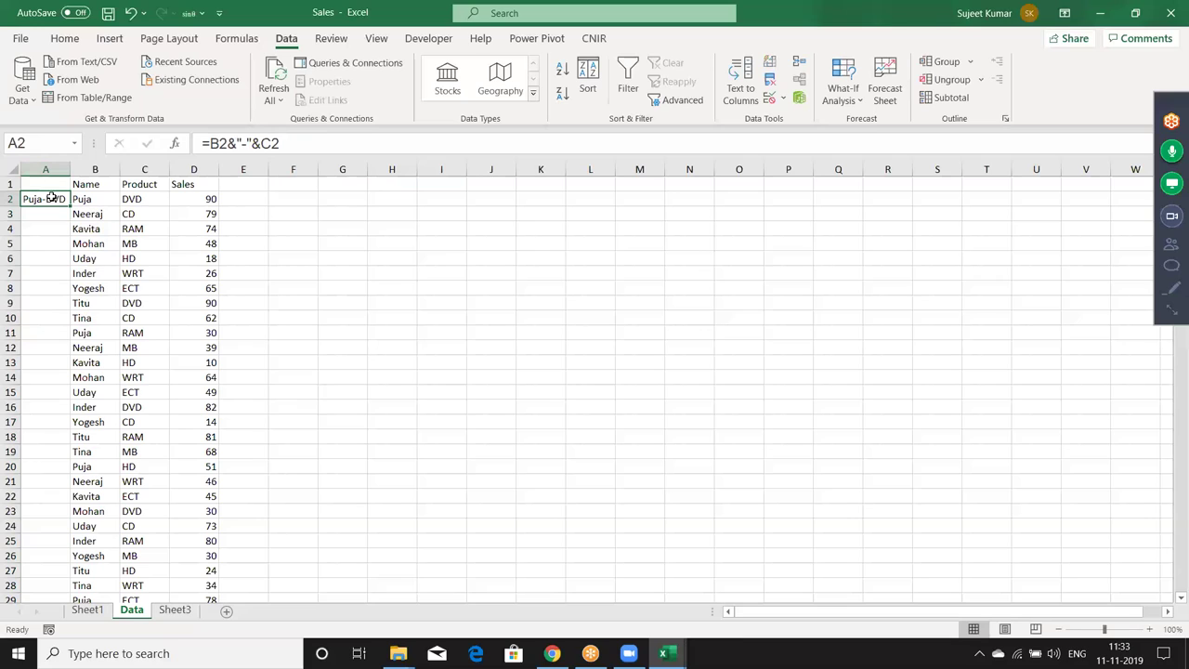
pyautogui.doubleClick(70, 206)
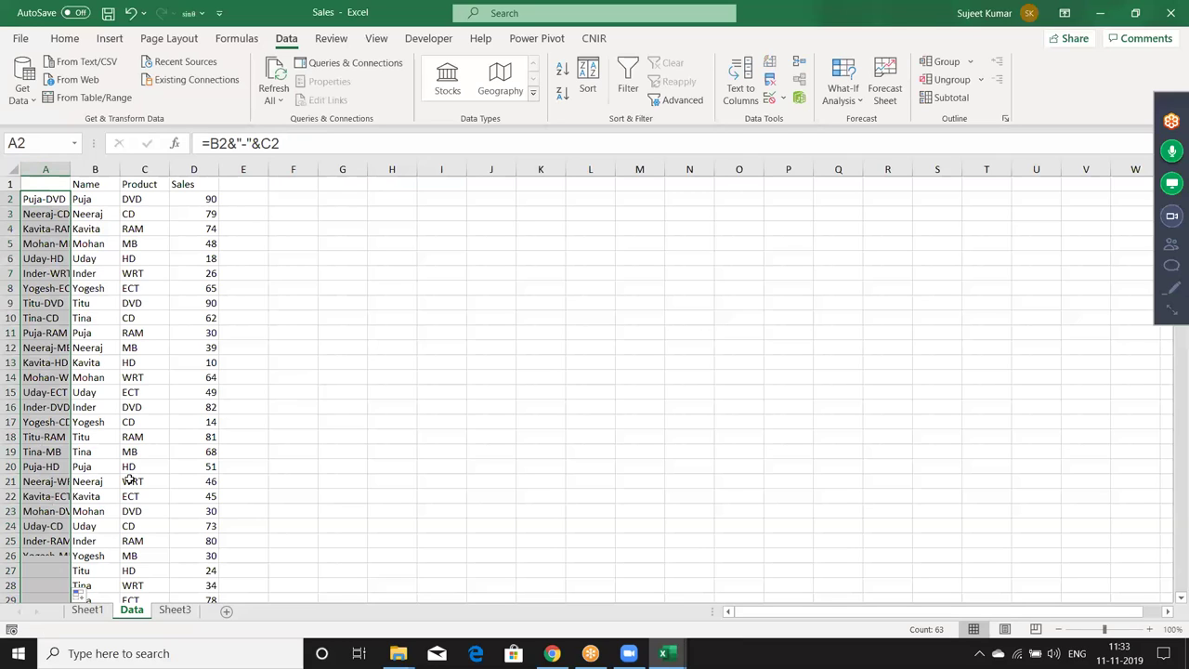
pyautogui.click(183, 613)
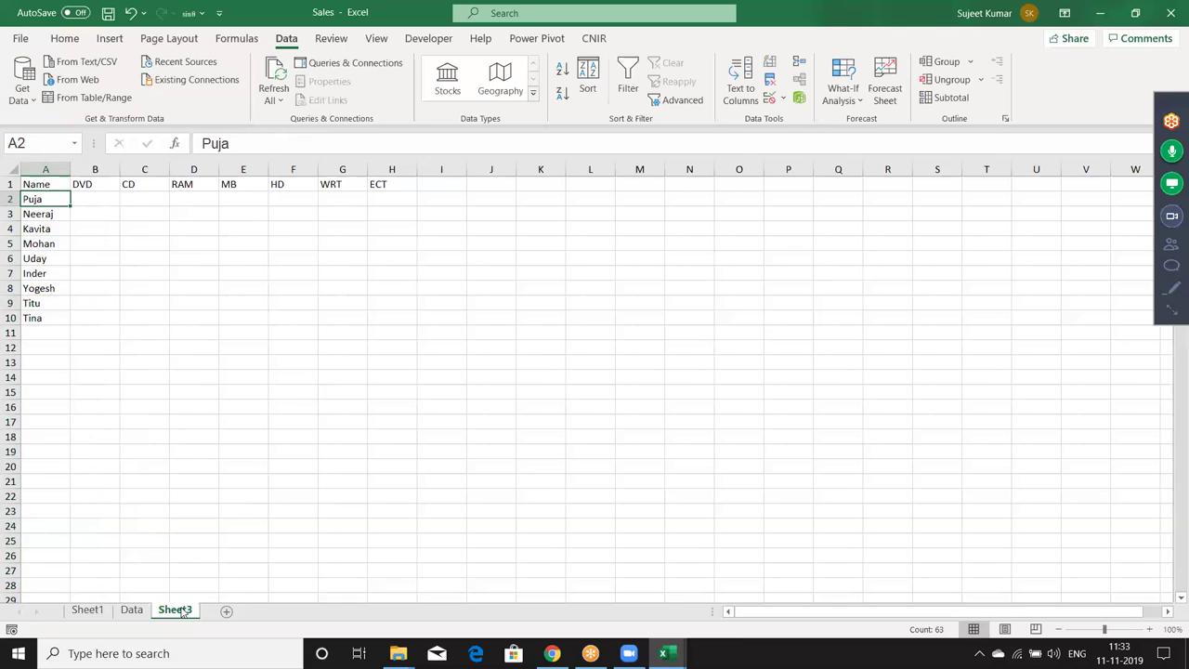
# Enter a VLOOKUP in Sheet3!B2 joining A2, "-" and B1 against Data!A:D, column 4, exact match.
pyautogui.click(88, 200)
pyautogui.write('=vl')
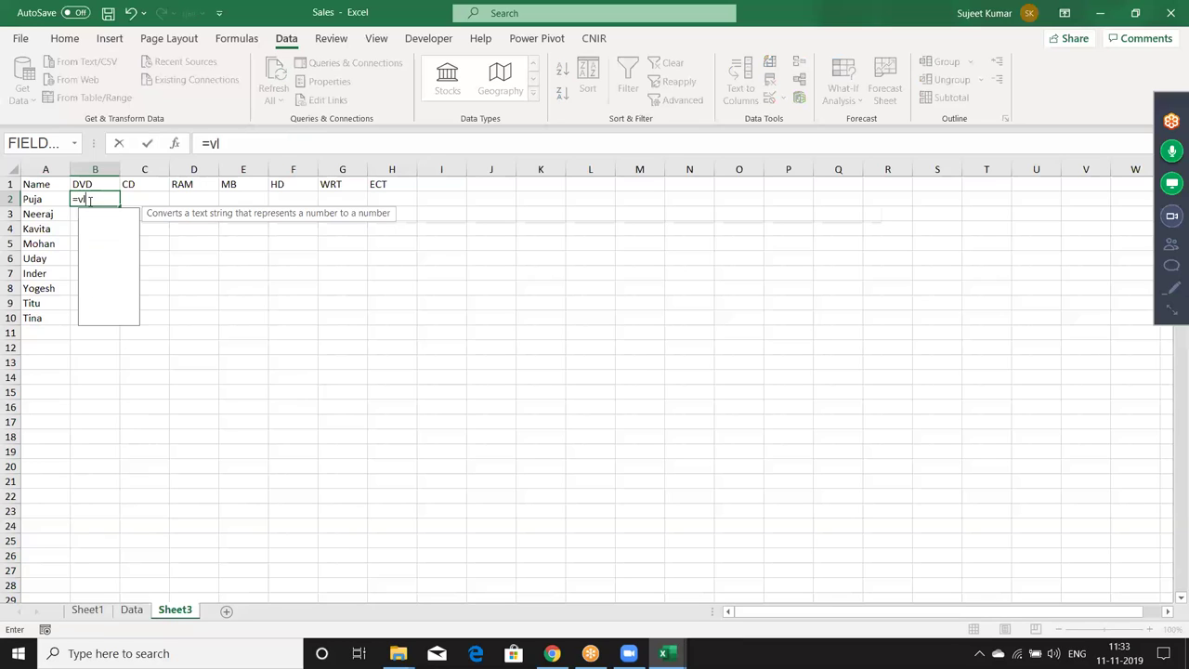
pyautogui.press('Tab')
pyautogui.press('Left')
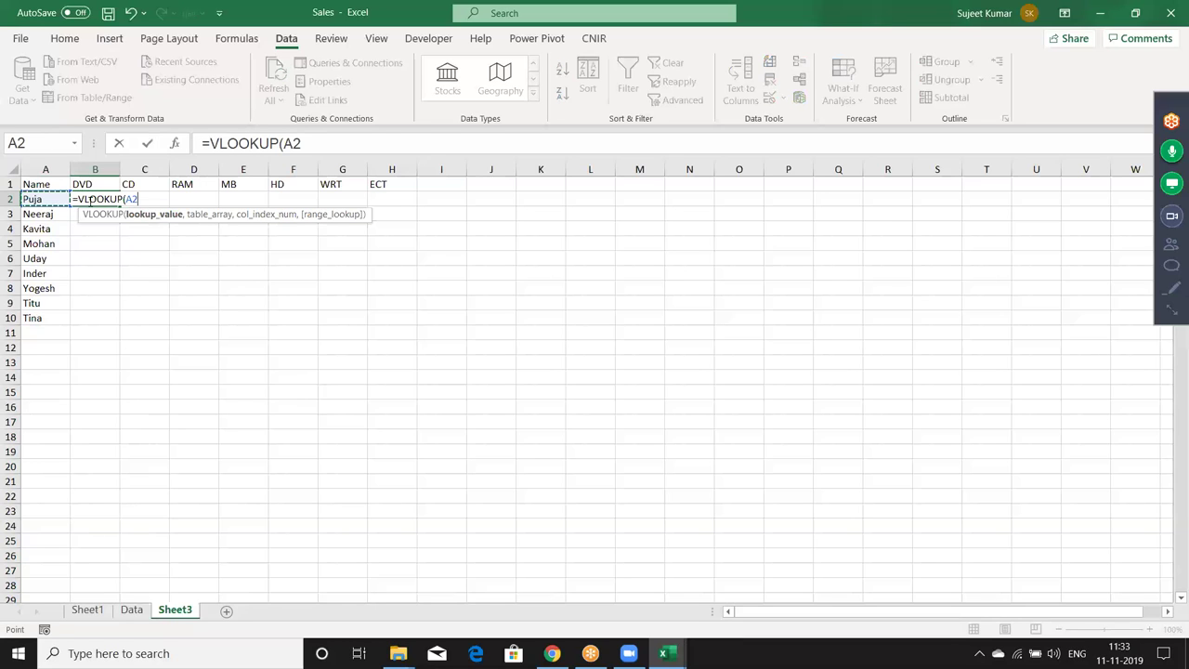
pyautogui.write('&"-\'&')
pyautogui.press('Up')
pyautogui.write(',')
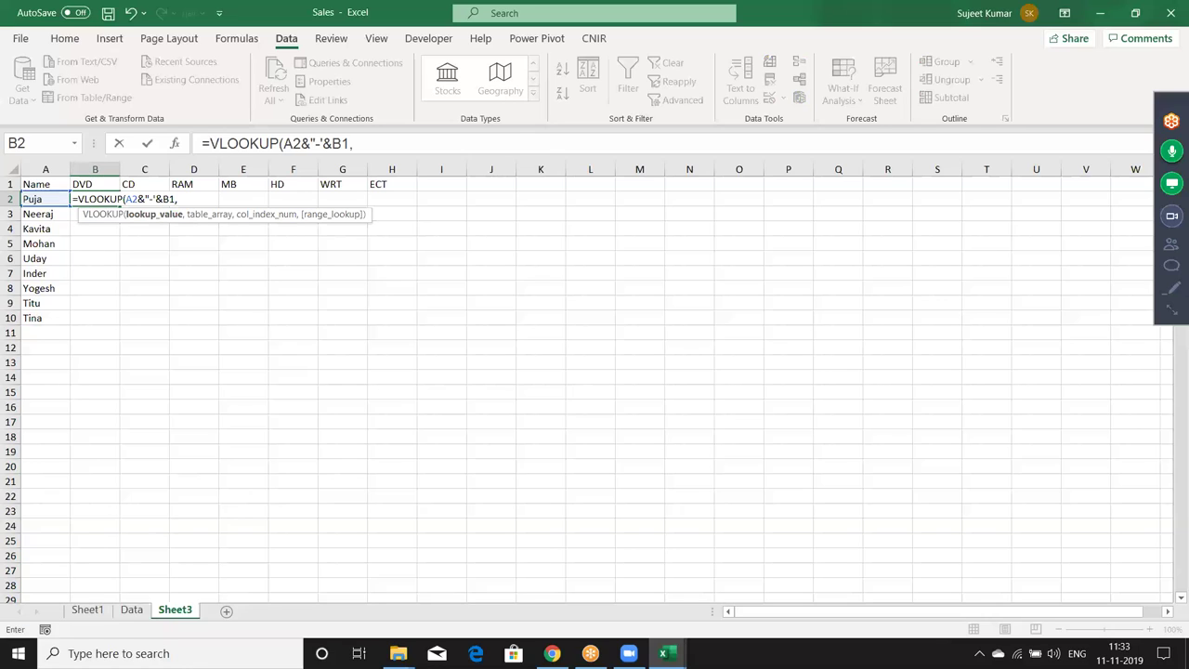
pyautogui.click(131, 610)
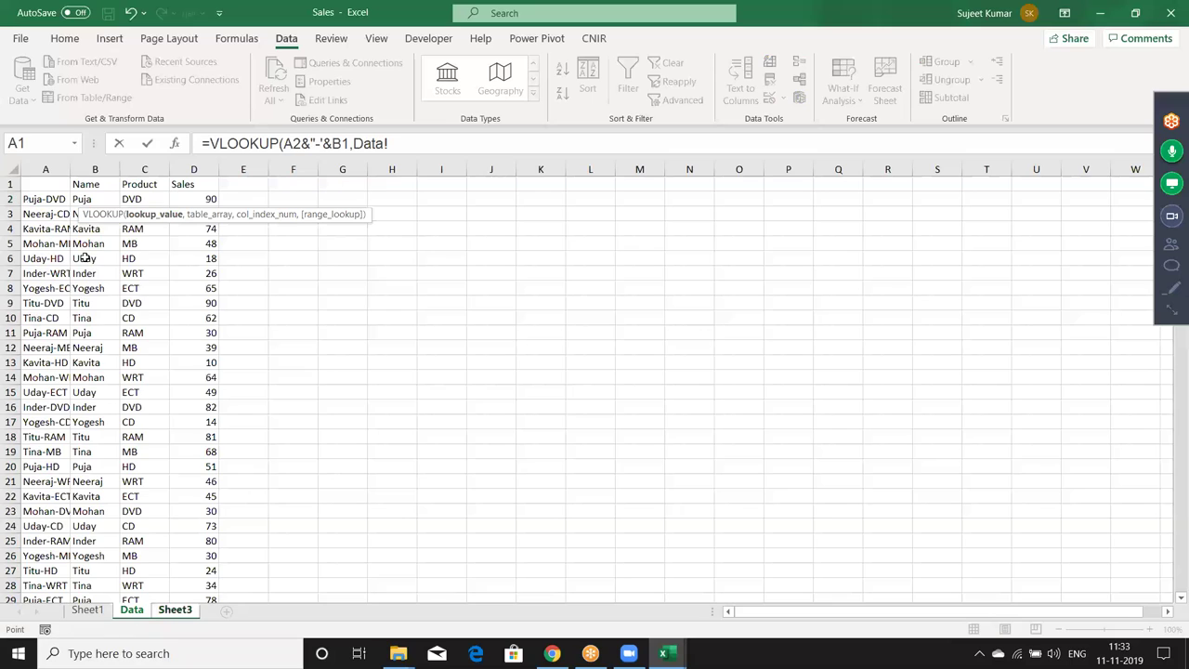
pyautogui.moveTo(46, 169); pyautogui.dragTo(182, 174)
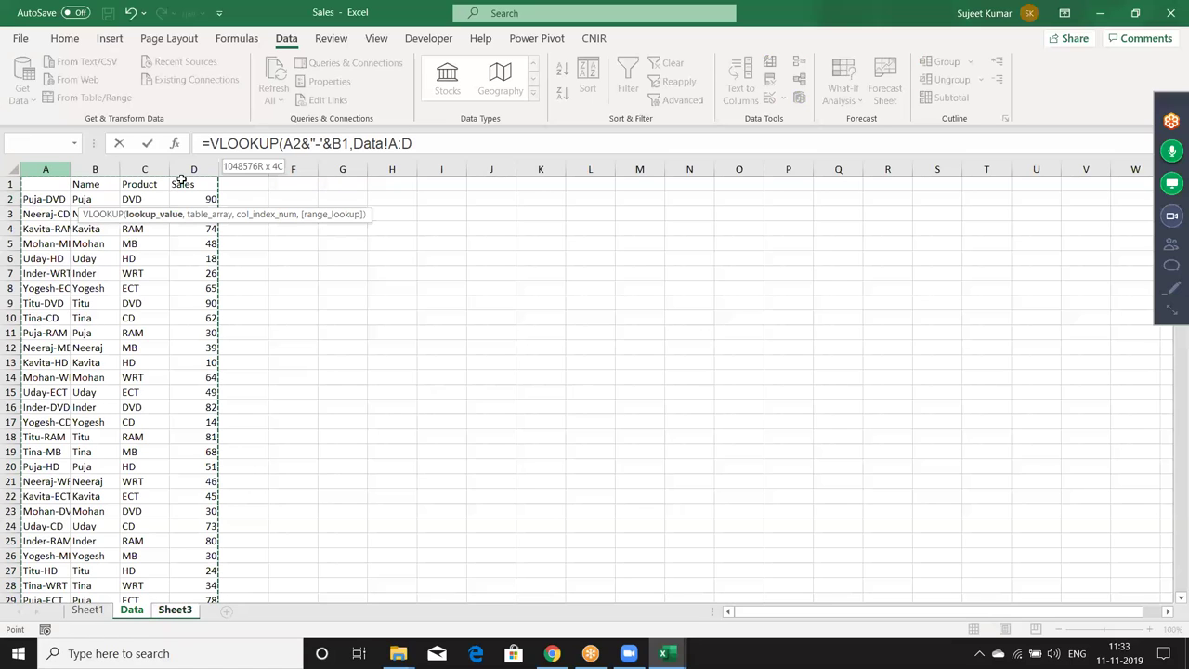
pyautogui.write(',4,0)')
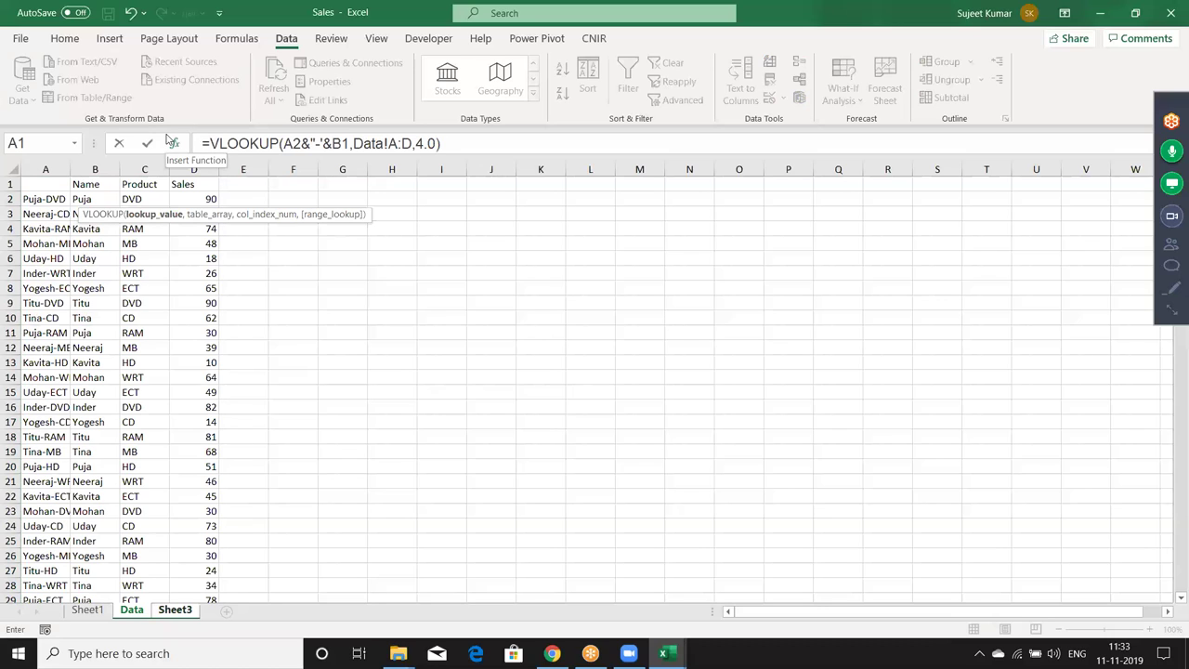
pyautogui.press('Return')
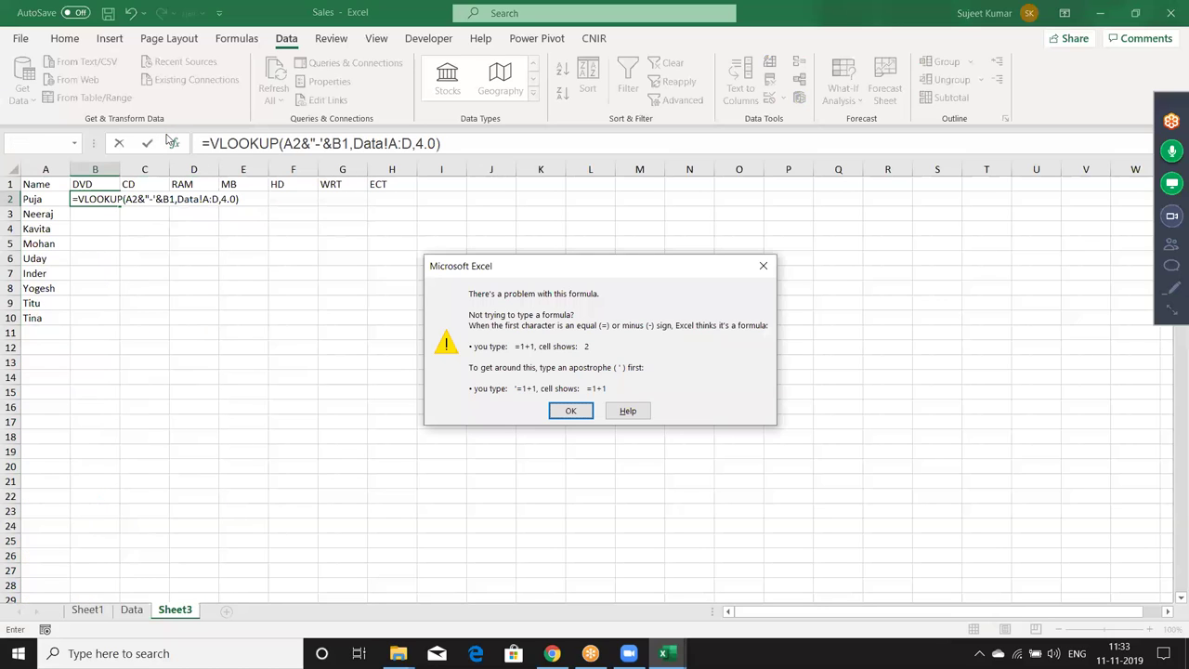
# Fix the separator errors between 4 and 0 and return to the quote before &B1.
pyautogui.press('Return')
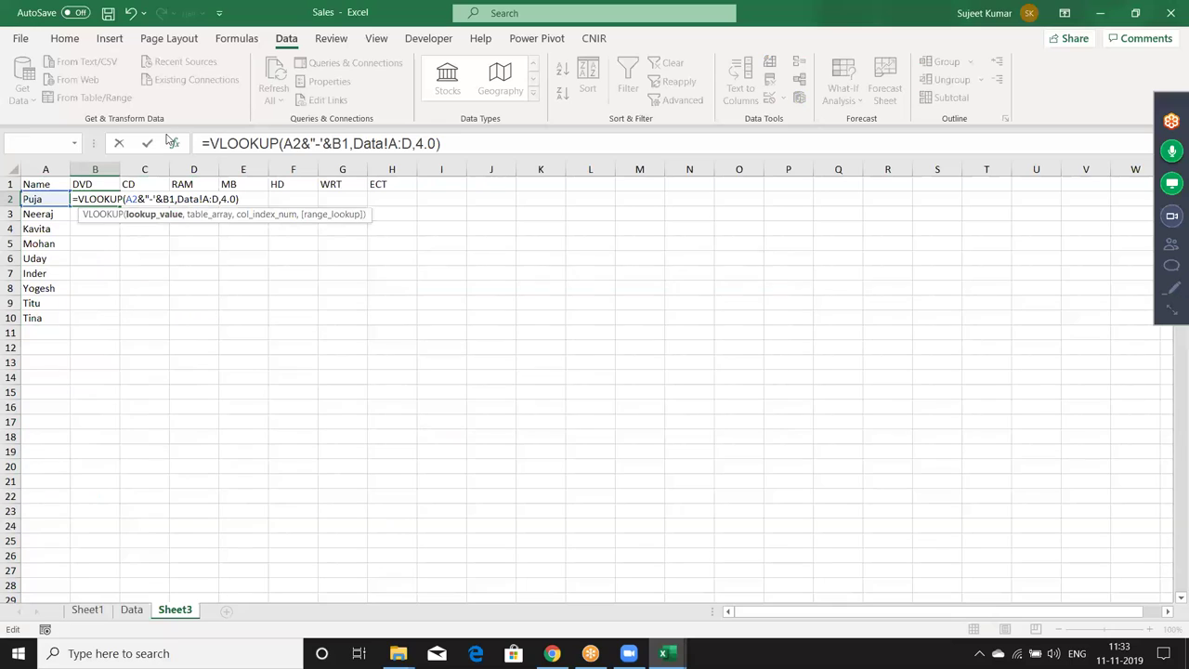
pyautogui.press('Return')
pyautogui.press('Return')
pyautogui.press('BackSpace')
pyautogui.write(',')
pyautogui.press('BackSpace')
pyautogui.write(',')
pyautogui.press('Return')
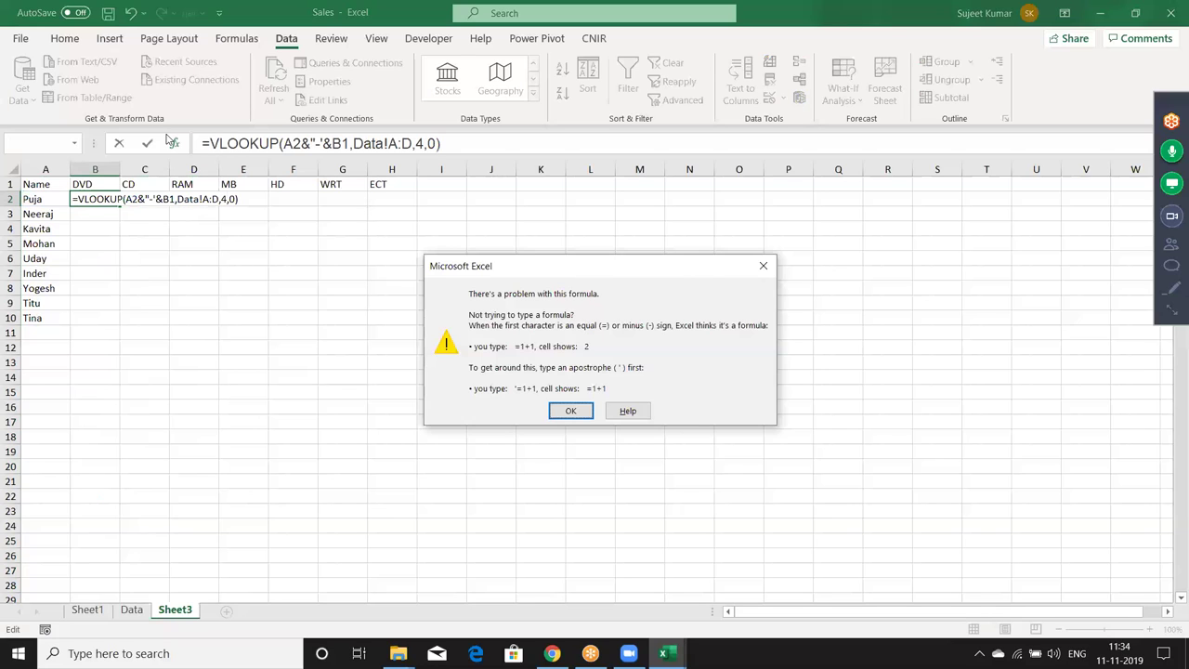
pyautogui.press('Return')
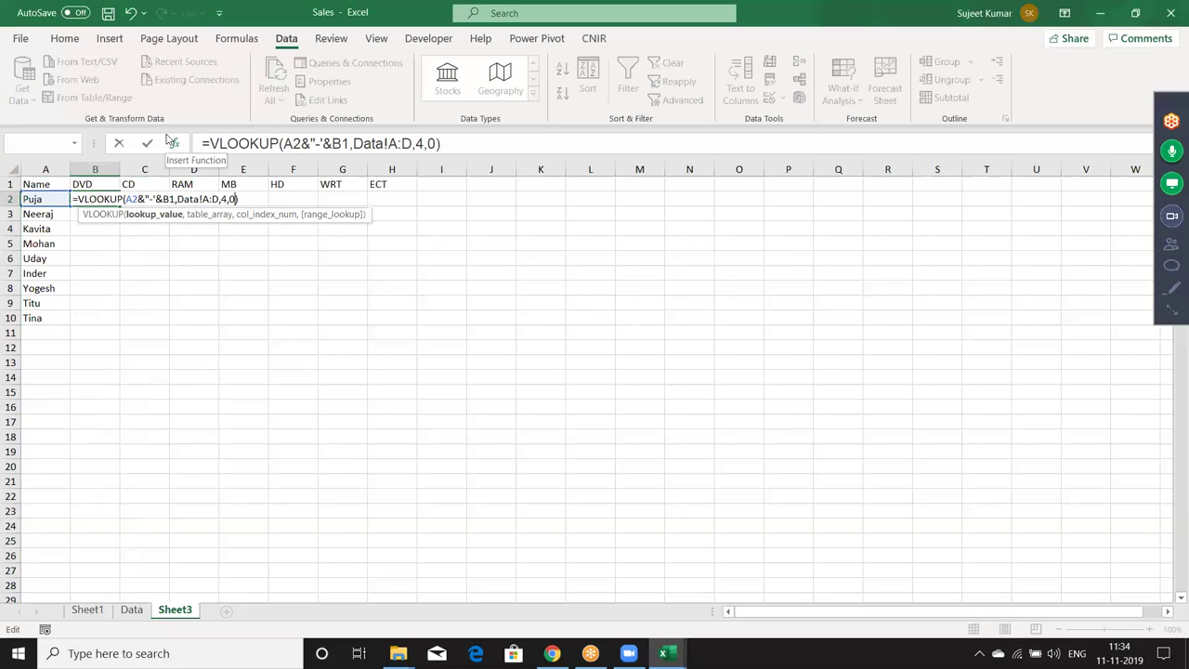
pyautogui.press('Left')
pyautogui.press('Left')
pyautogui.press('Left')
pyautogui.press('Left')
pyautogui.press('Left')
pyautogui.press('Left')
pyautogui.press('Right')
pyautogui.press('Right')
pyautogui.press('Right')
pyautogui.press('Right')
pyautogui.press('Right')
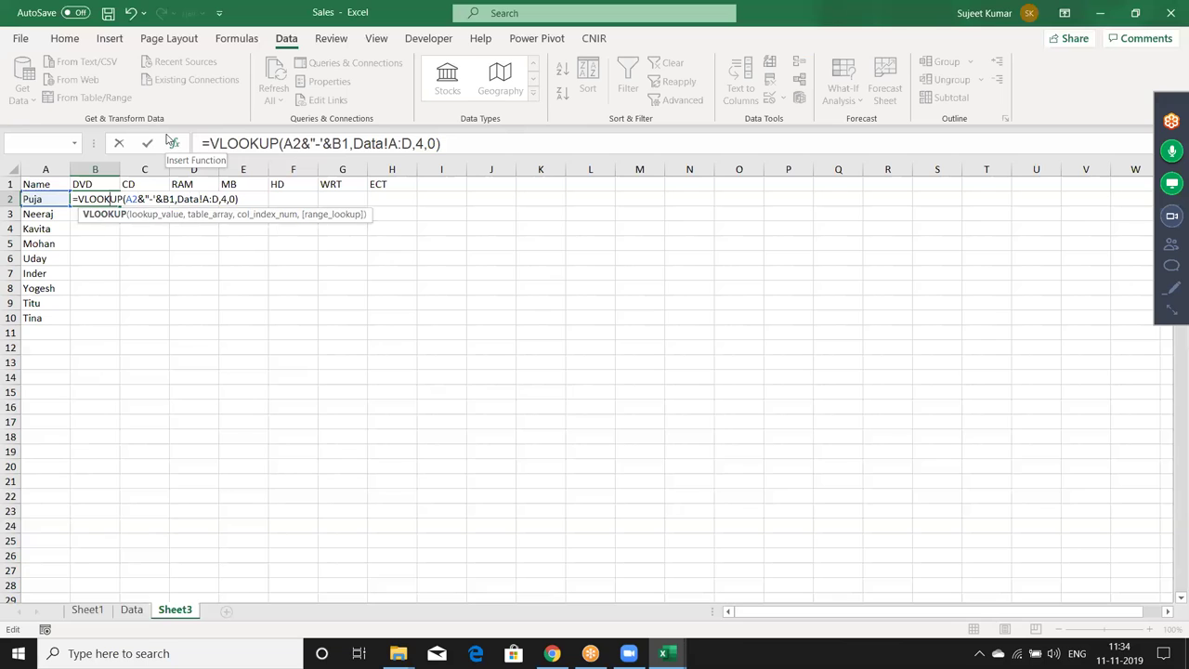
pyautogui.press('Right')
pyautogui.press('Right')
pyautogui.press('Right')
# Correct the separator quote so B2 returns Puja's DVD sales of 90.
pyautogui.write('"')
pyautogui.press('Return')
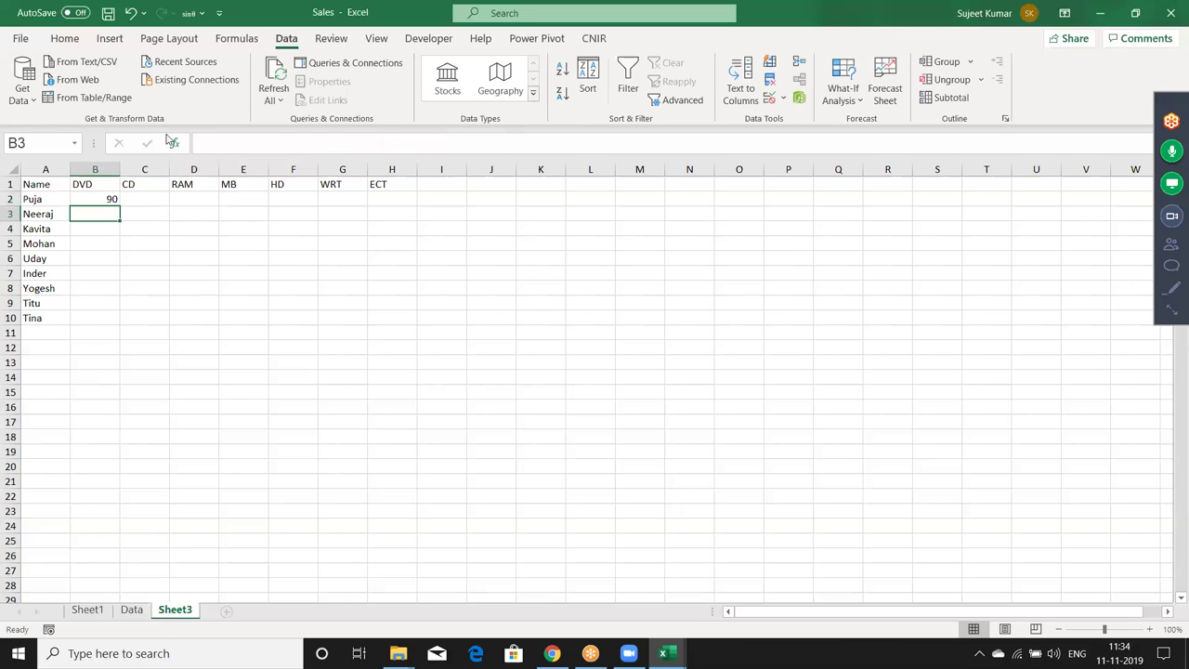
pyautogui.press('Up')
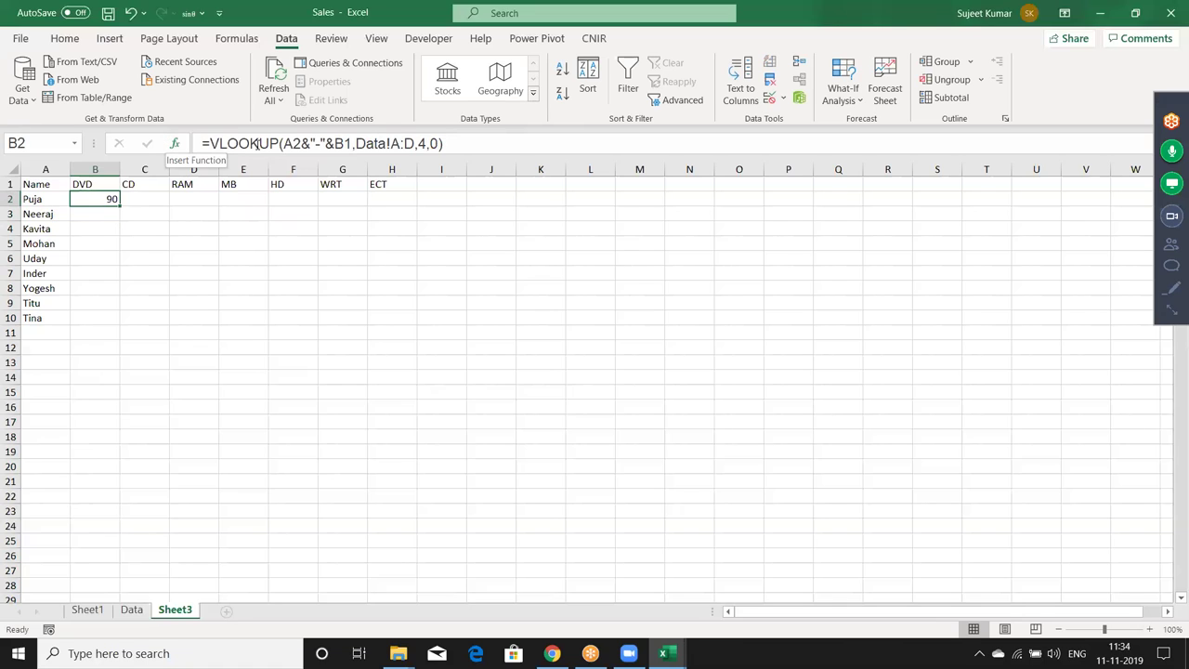
# Change B2 to =VLOOKUP($A2&"-"&B$1,Data!$A:$D,4,0) and fill it across B2:H10.
pyautogui.click(287, 143)
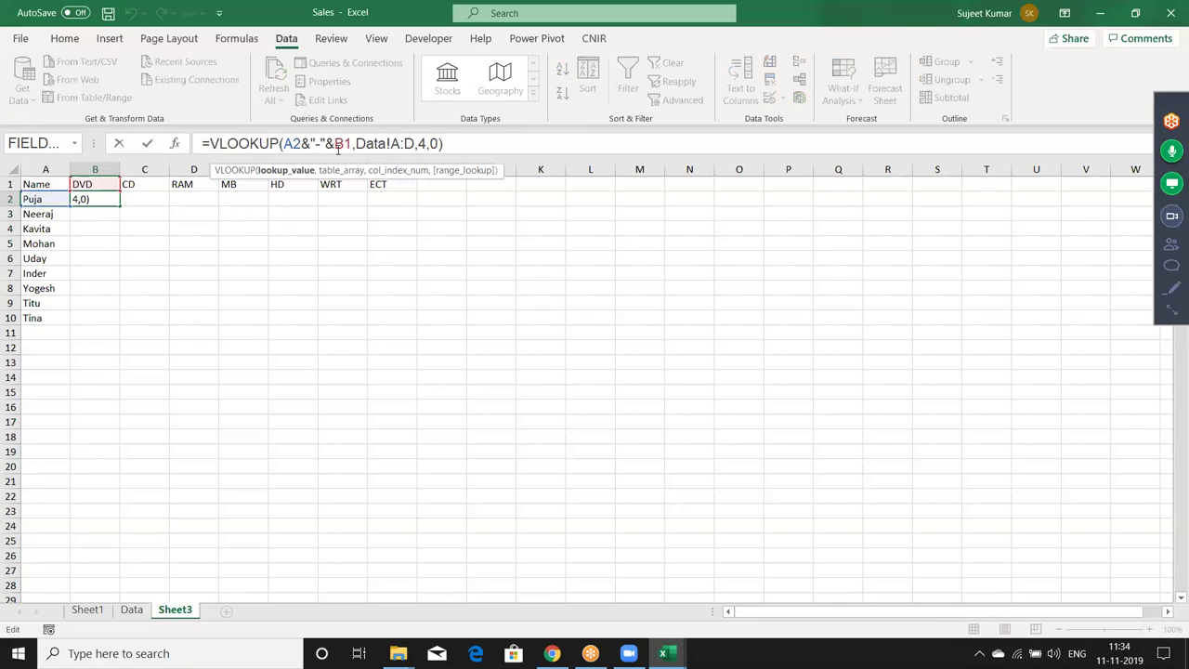
pyautogui.write('$')
pyautogui.click(338, 145)
pyautogui.write('$')
pyautogui.press('Right')
pyautogui.press('Right')
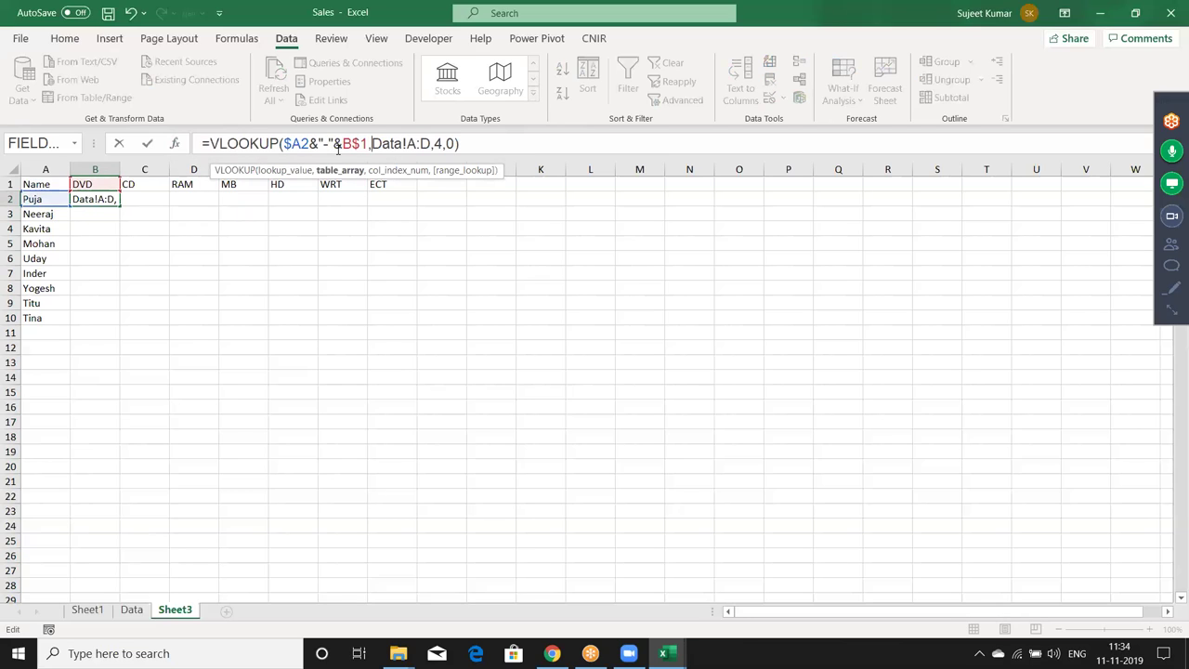
pyautogui.press('F4')
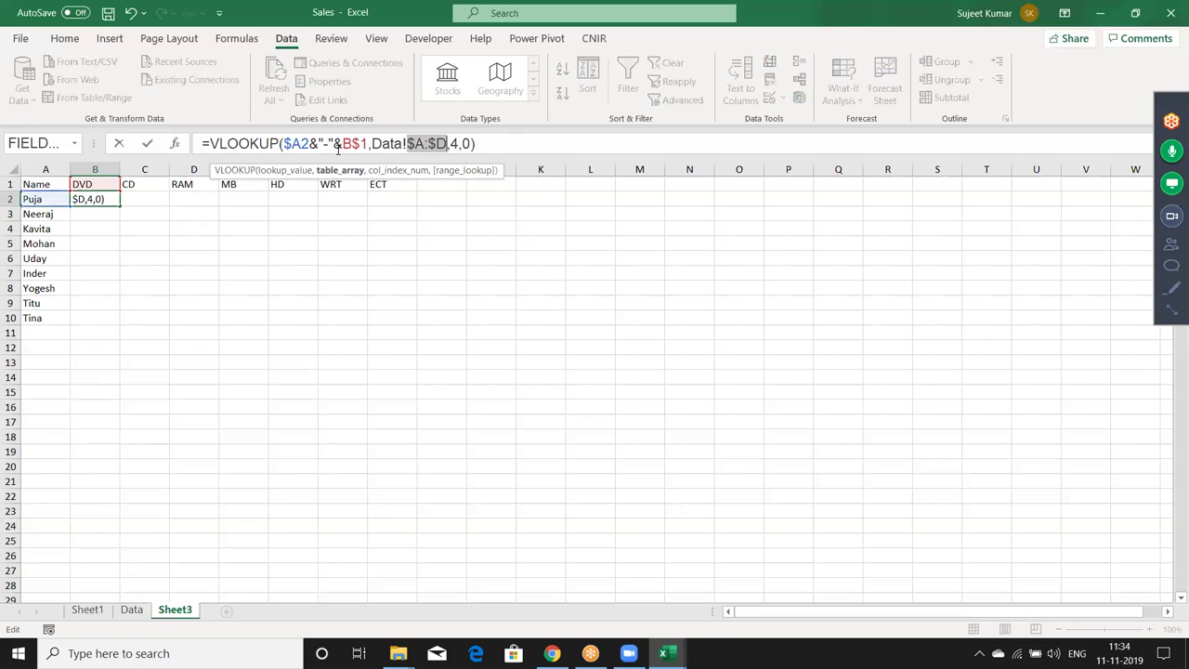
pyautogui.hotkey('ctrl', 'Return')
pyautogui.moveTo(120, 204)
pyautogui.mouseDown()
pyautogui.moveTo(417, 204)
pyautogui.moveTo(415, 321)
pyautogui.mouseUp()
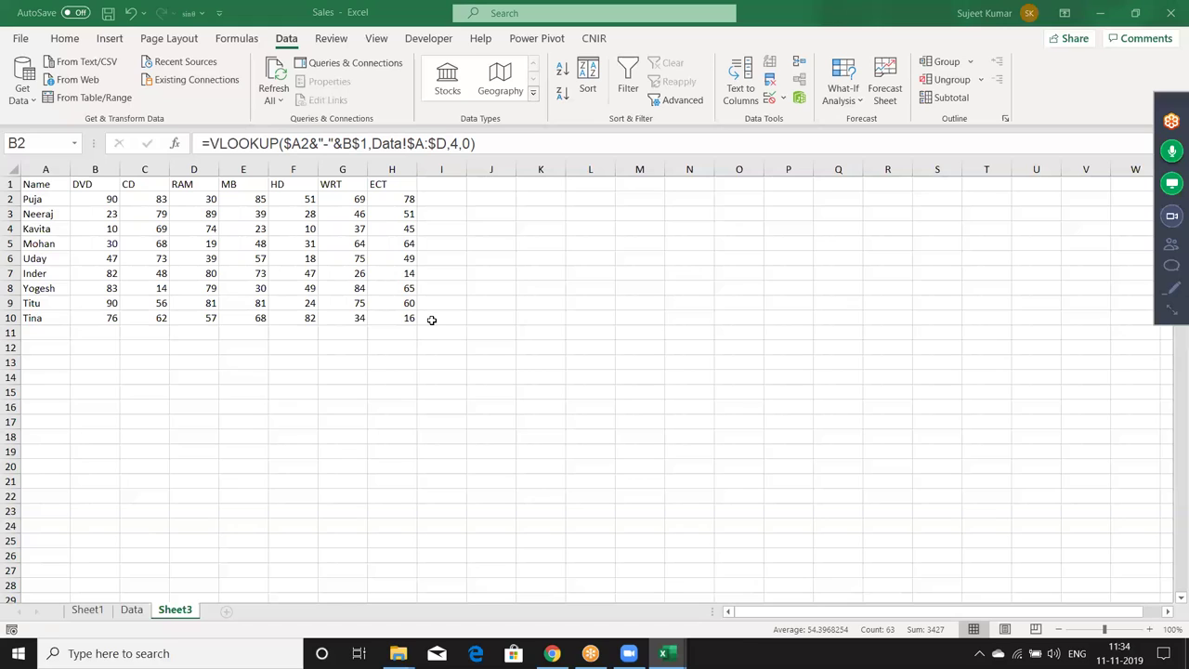
pyautogui.hotkey('ctrl', 'shift', 'End')
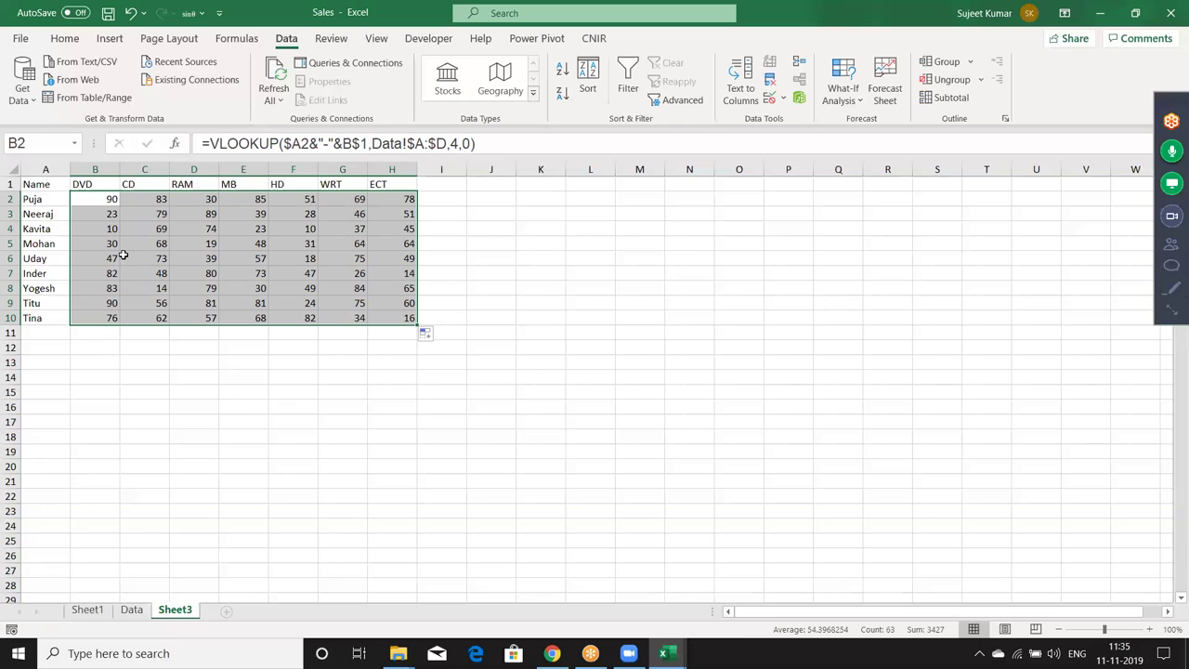
# Clear the B2:H10 results and select the Name, Product and Sales data on the Data sheet.
pyautogui.press('Delete')
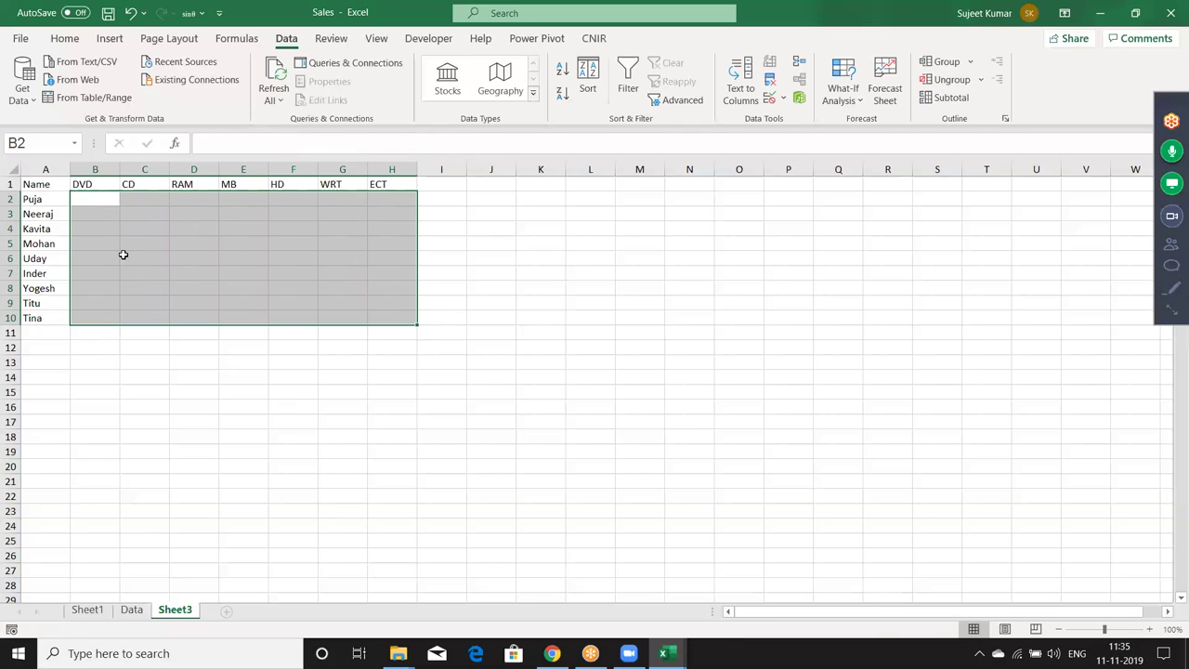
pyautogui.hotkey('ctrl', 'pageup')
pyautogui.press('Right')
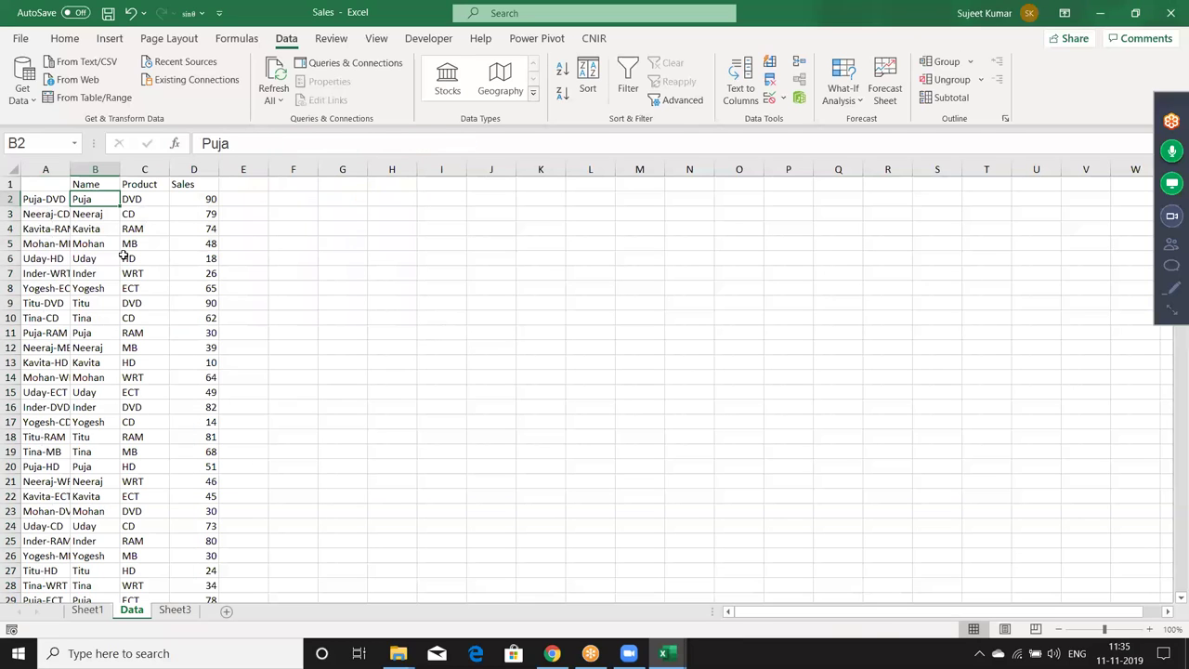
pyautogui.hotkey('shift', 'Right')
pyautogui.hotkey('shift', 'Right')
pyautogui.hotkey('ctrl', 'shift', 'Down')
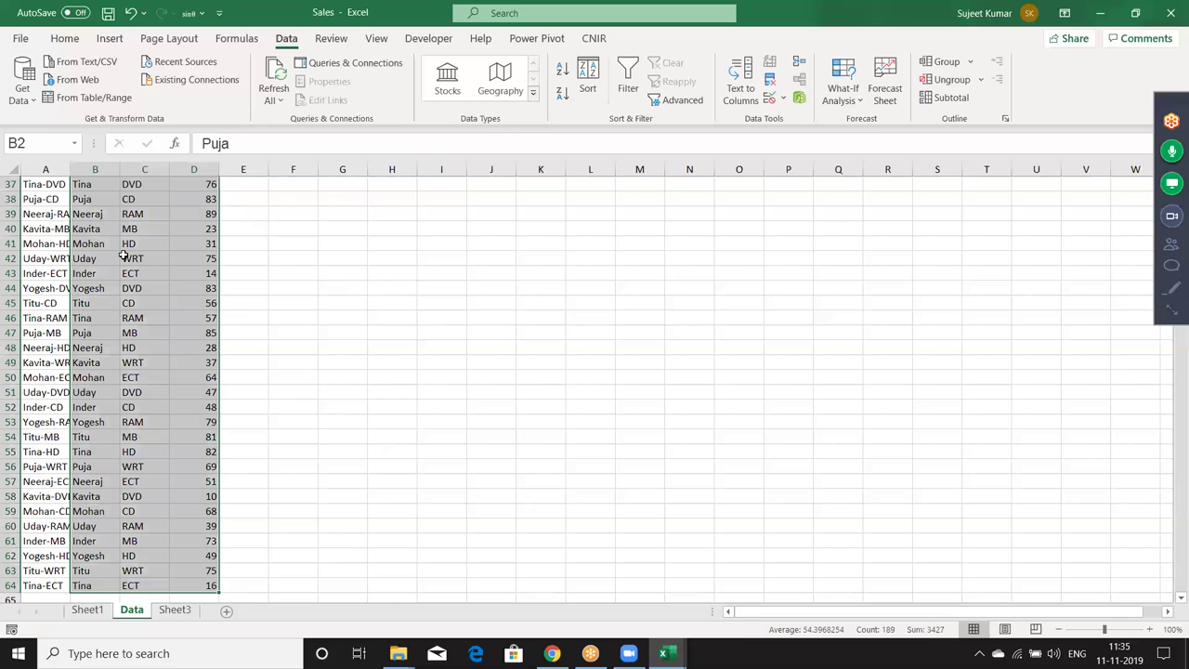
# Switch between Sheet1, Sheet3 and the Data sheet to compare the grid with its source.
pyautogui.hotkey('ctrl', 'pageup')
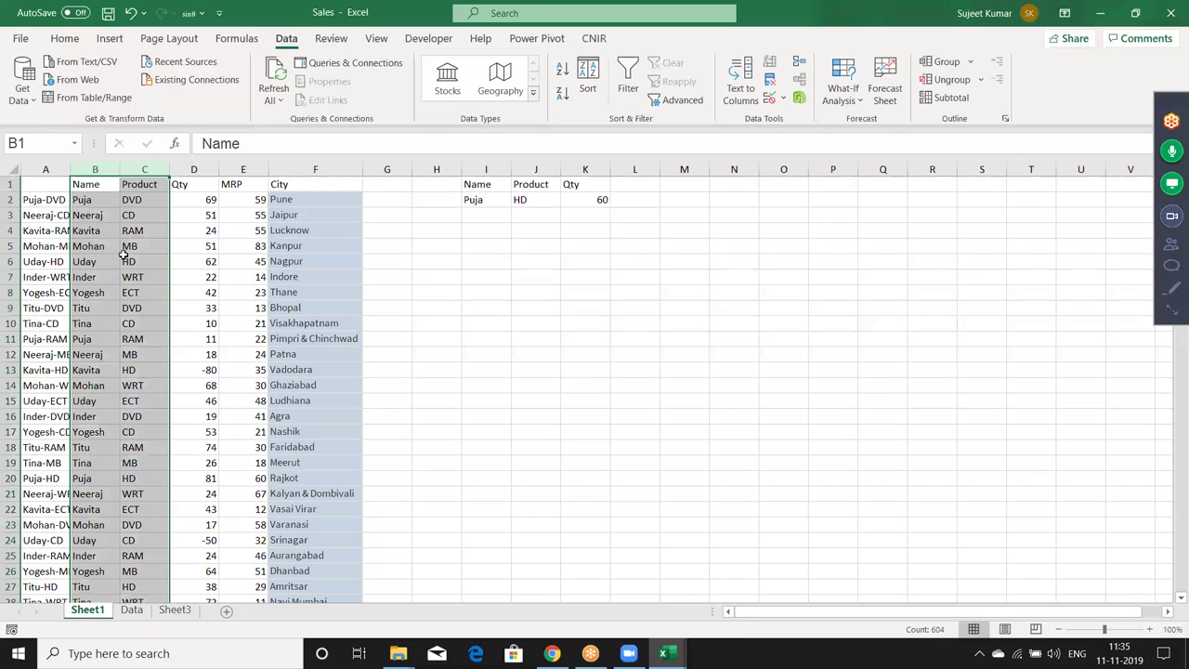
pyautogui.hotkey('ctrl', 'pagedown')
pyautogui.hotkey('ctrl', 'pagedown')
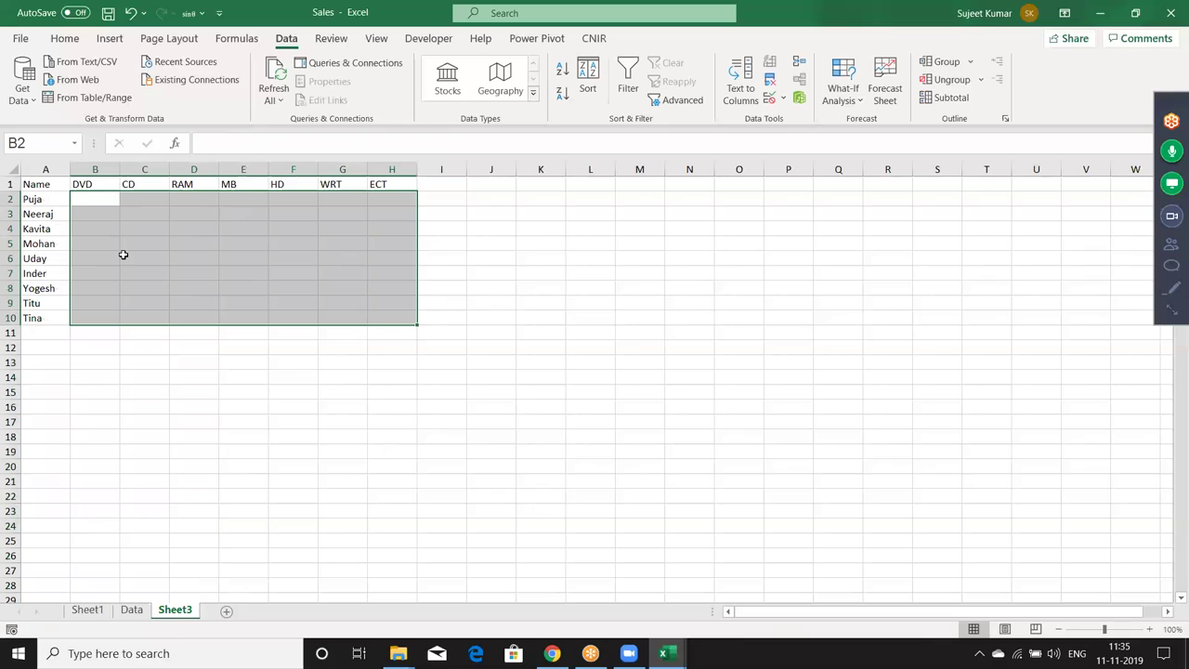
pyautogui.press('Up')
pyautogui.press('Down')
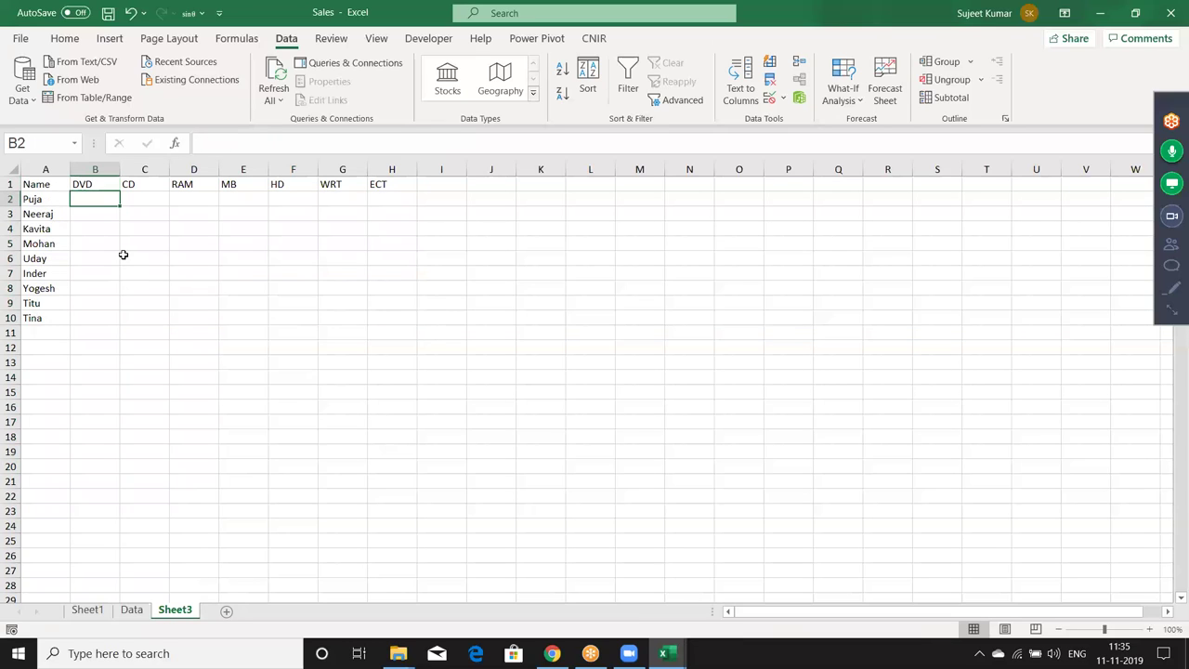
pyautogui.hotkey('ctrl', 'pageup')
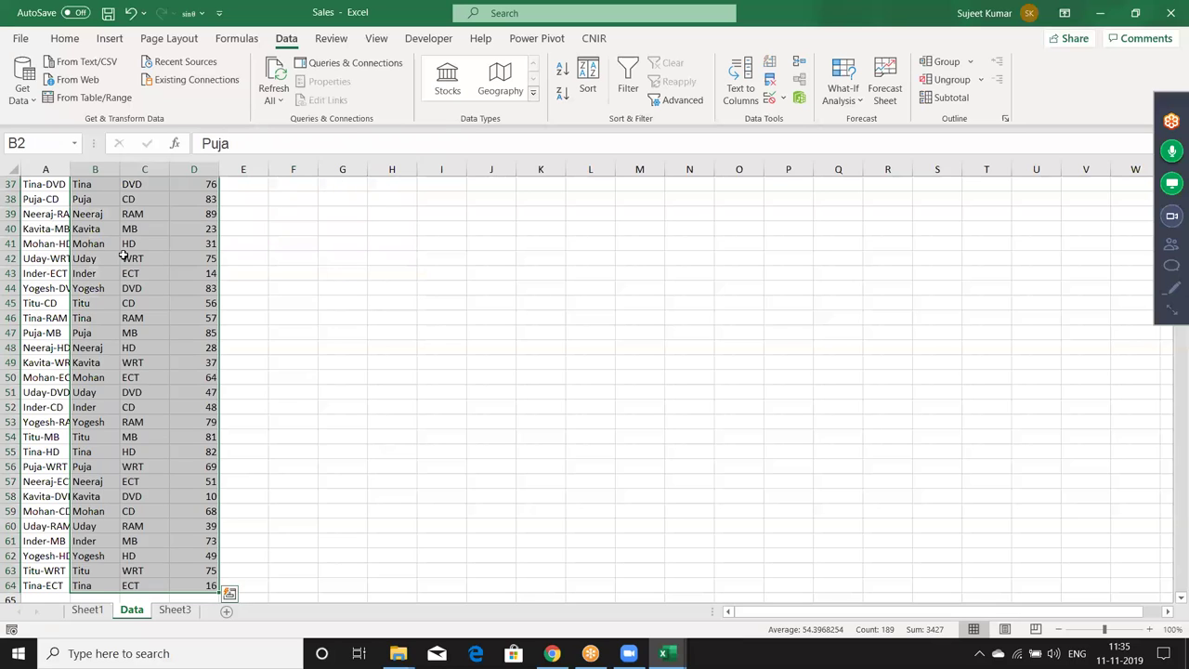
pyautogui.press('Up')
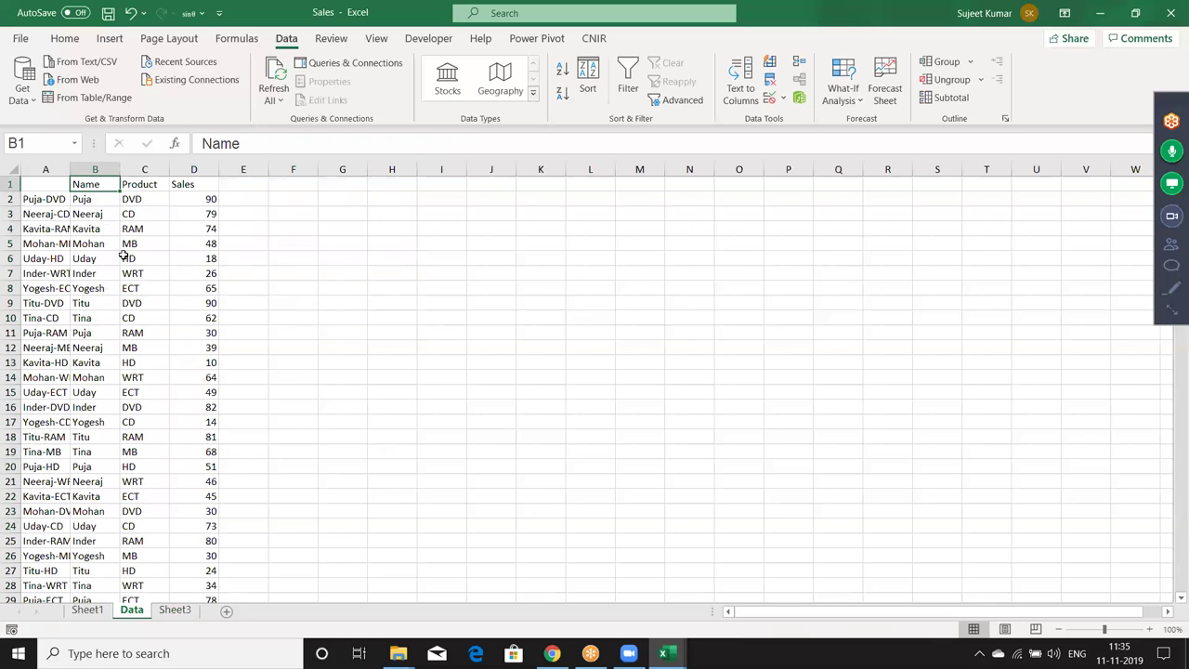
pyautogui.press('Down')
pyautogui.press('Down')
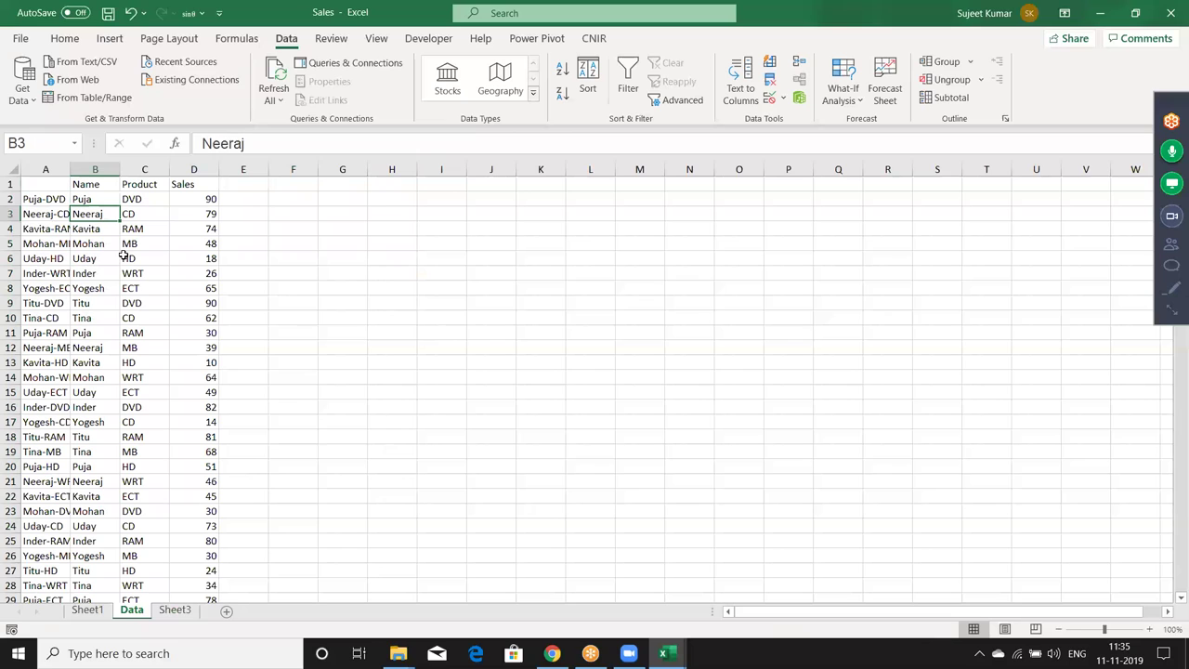
# Inspect Sheet1's A2 key formula =B2&"-"&C2 and the Data sheet's keys, then return to Sheet3.
pyautogui.hotkey('ctrl', 'pageup')
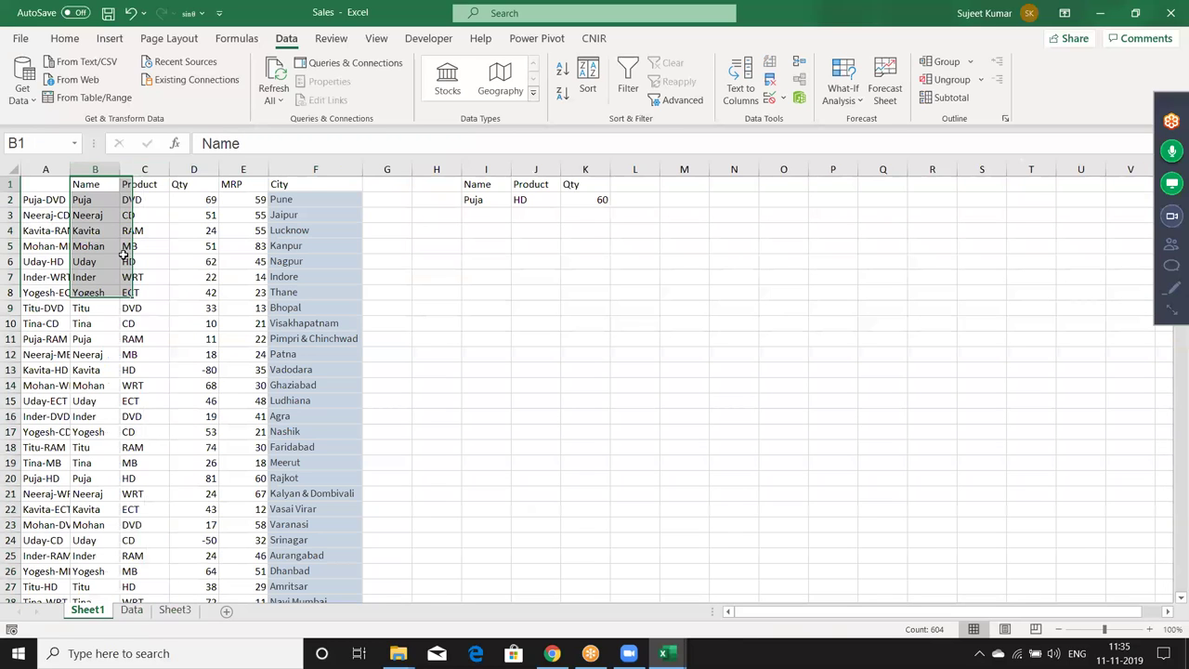
pyautogui.press('Left')
pyautogui.press('Down')
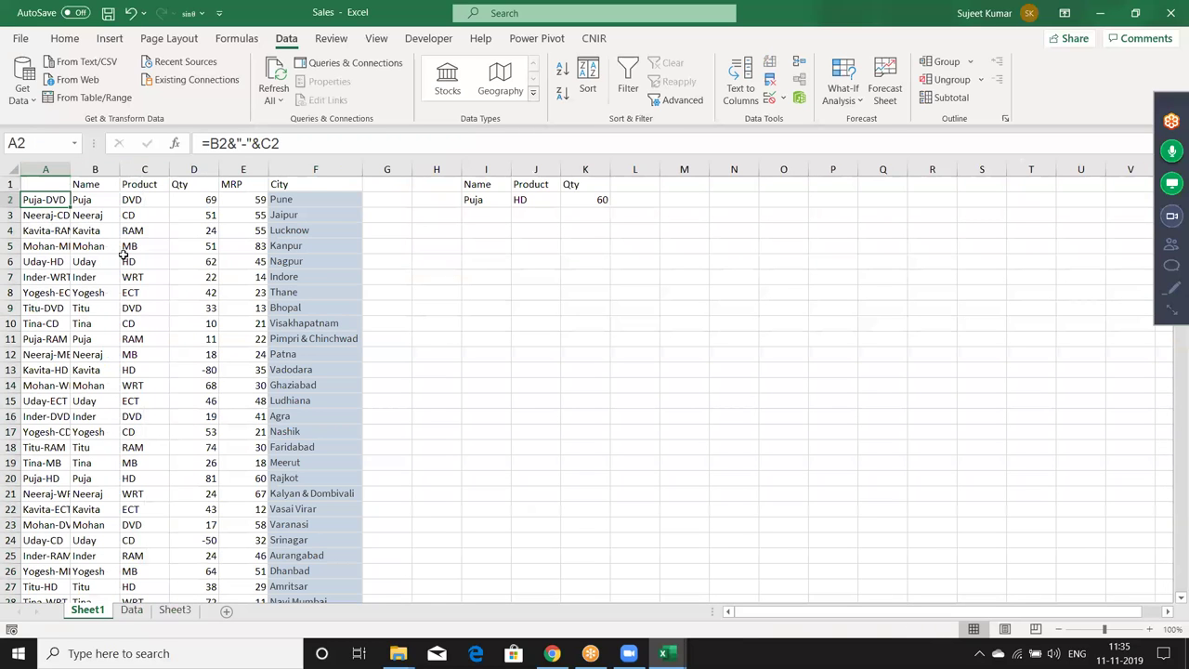
pyautogui.press('Right')
pyautogui.press('Right')
pyautogui.press('Right')
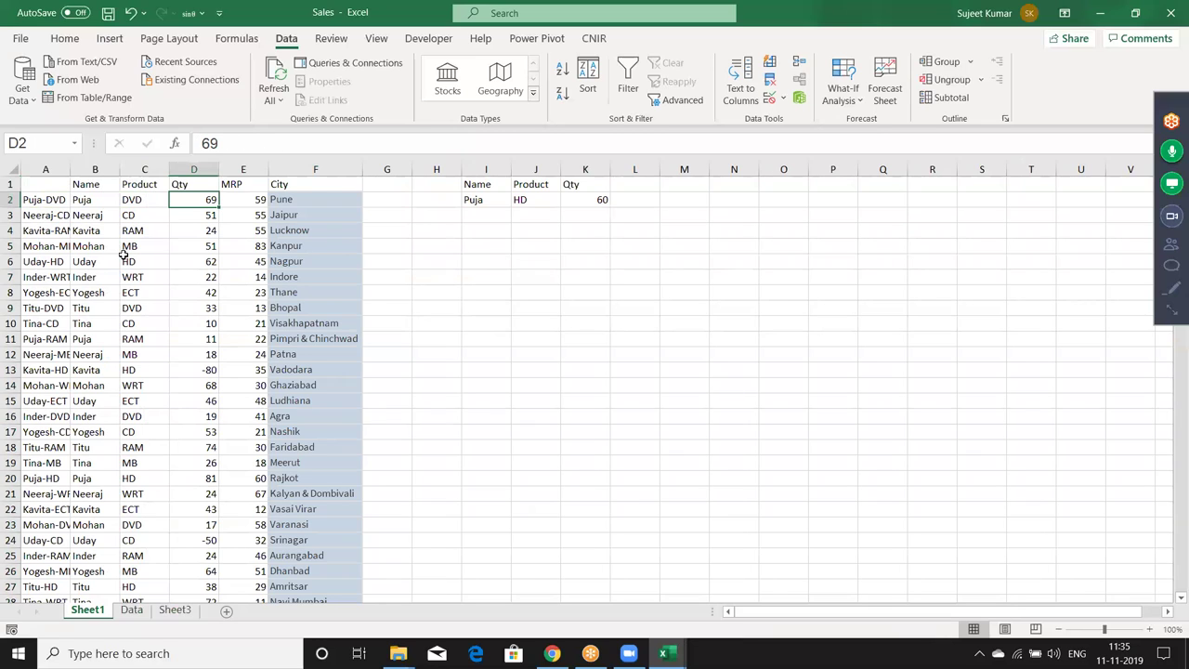
pyautogui.hotkey('ctrl', 'pagedown')
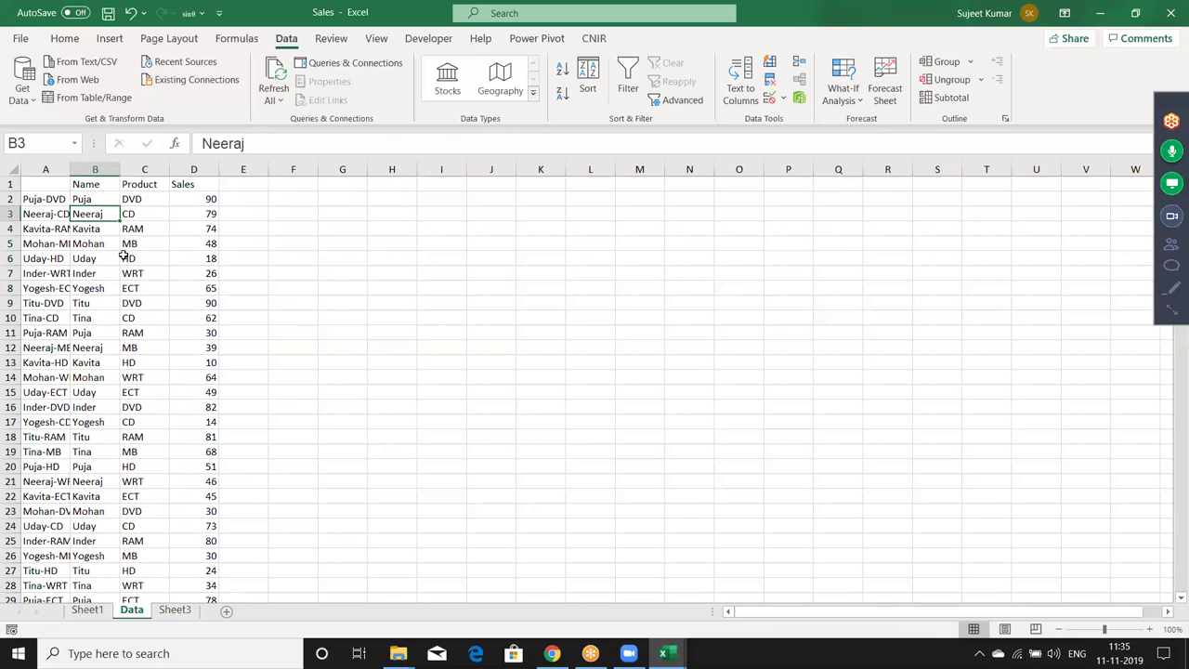
pyautogui.press('Left')
pyautogui.press('Right')
pyautogui.press('Right')
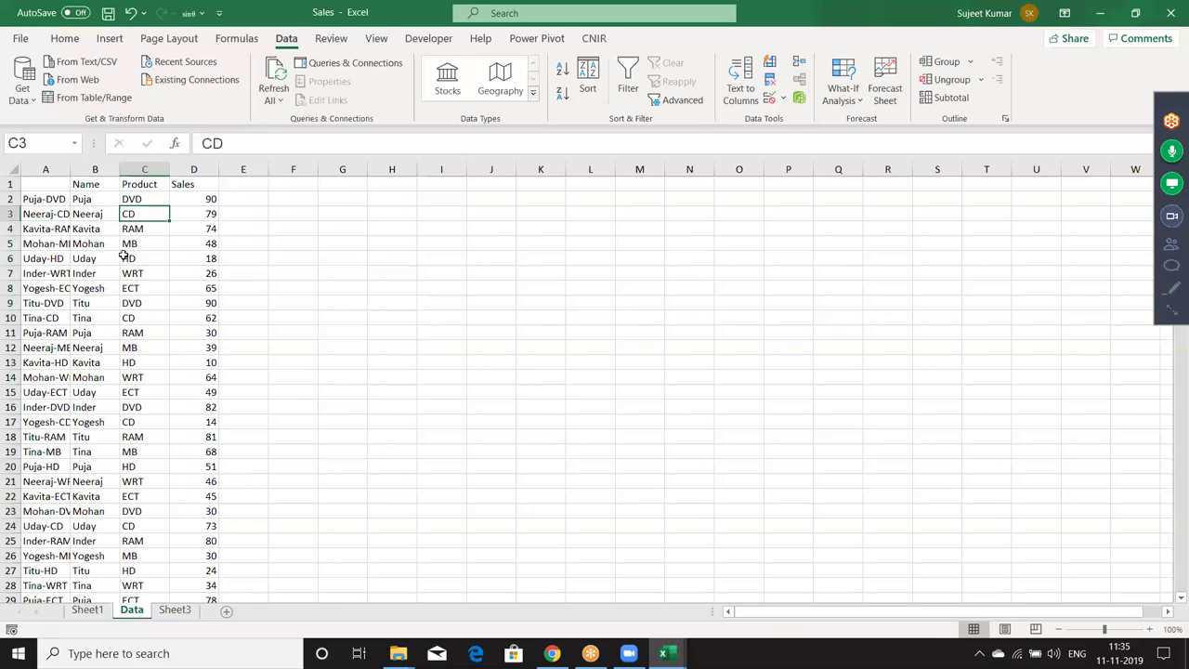
pyautogui.hotkey('ctrl', 'pagedown')
# Start a VLOOKUP in Sheet3 B2 with lookup value A2&"-"&B1.
pyautogui.write('=v')
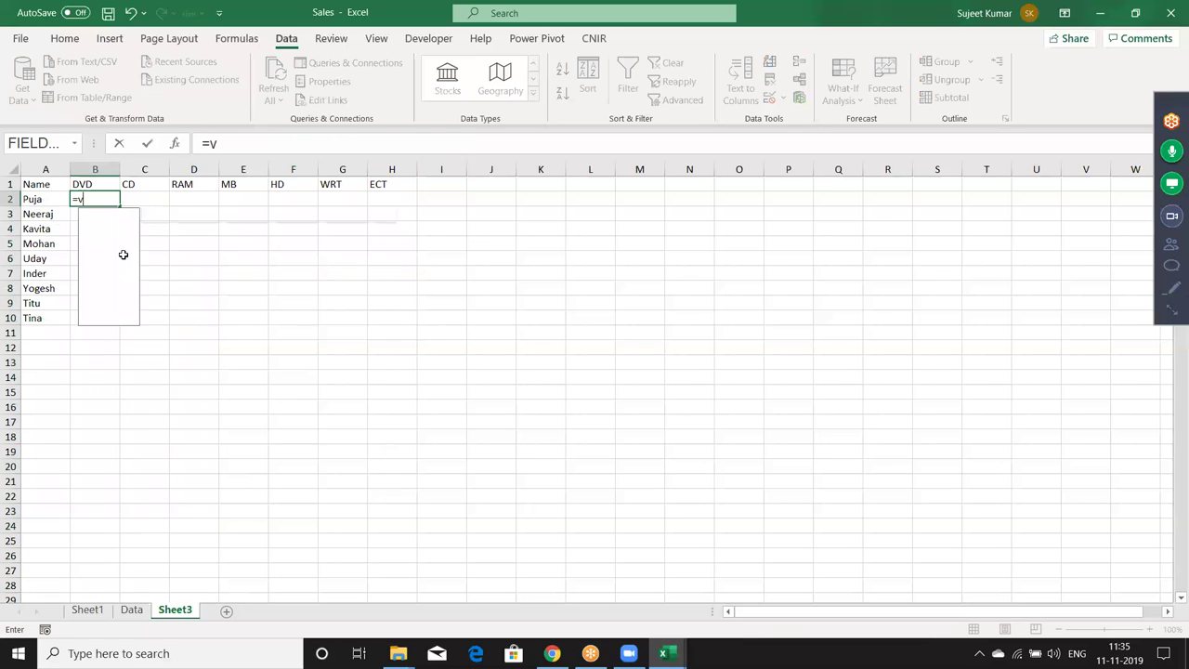
pyautogui.write('l')
pyautogui.press('Tab')
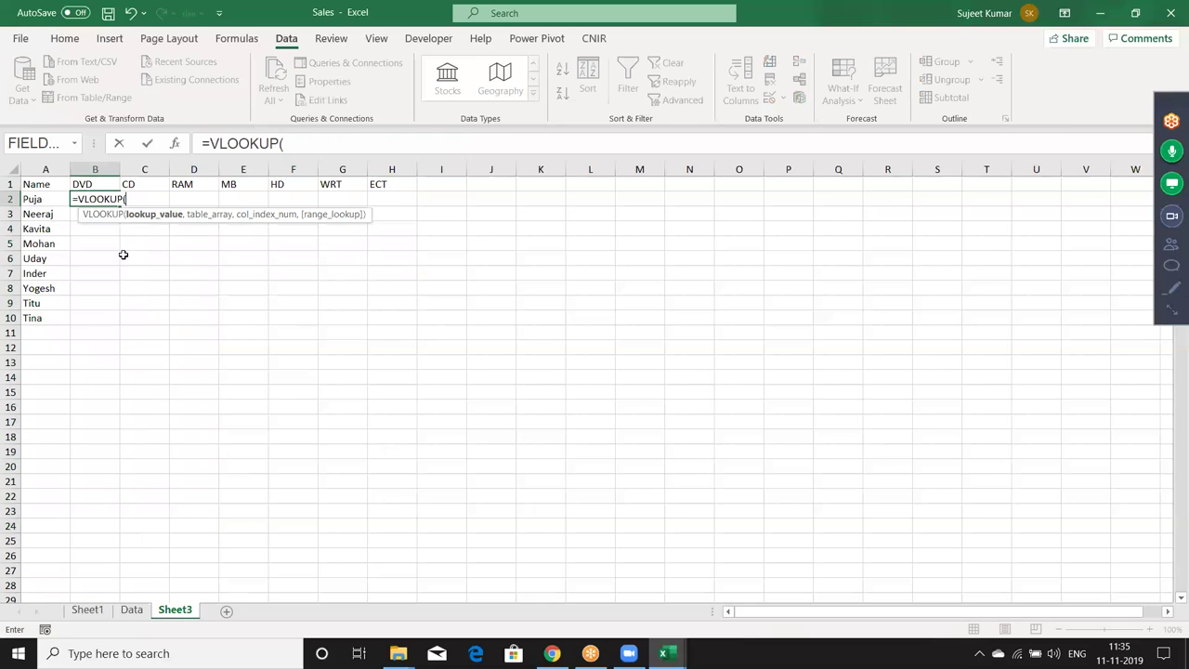
pyautogui.press('Left')
pyautogui.write('&"-')
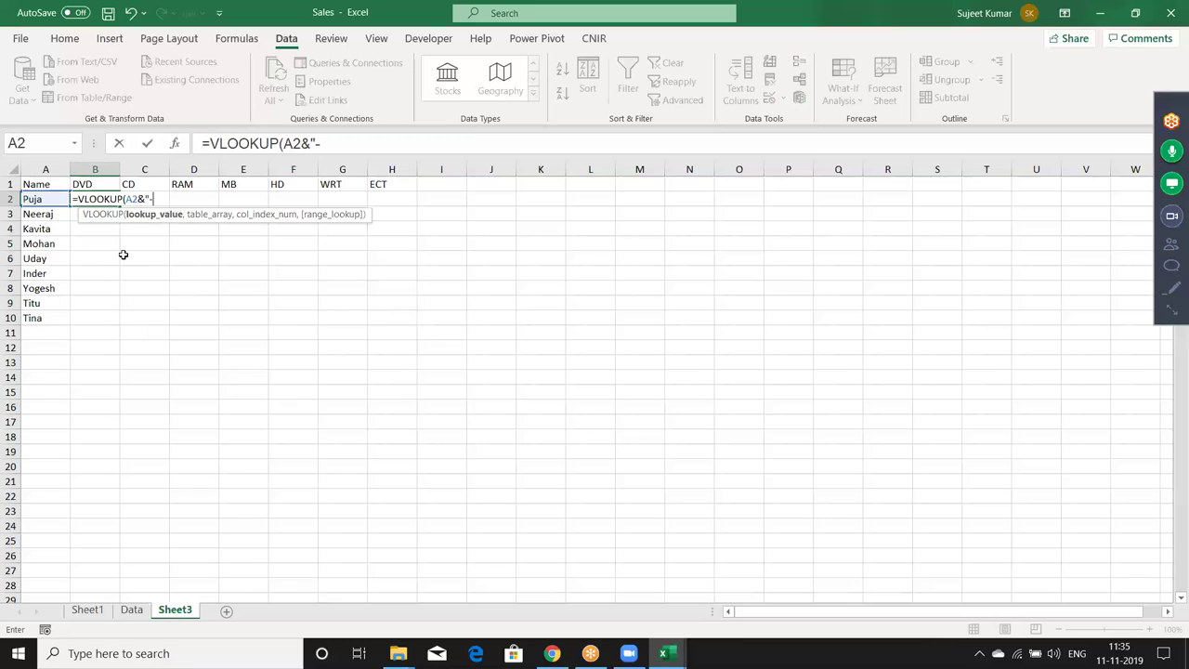
pyautogui.press('Return')
pyautogui.press('Return')
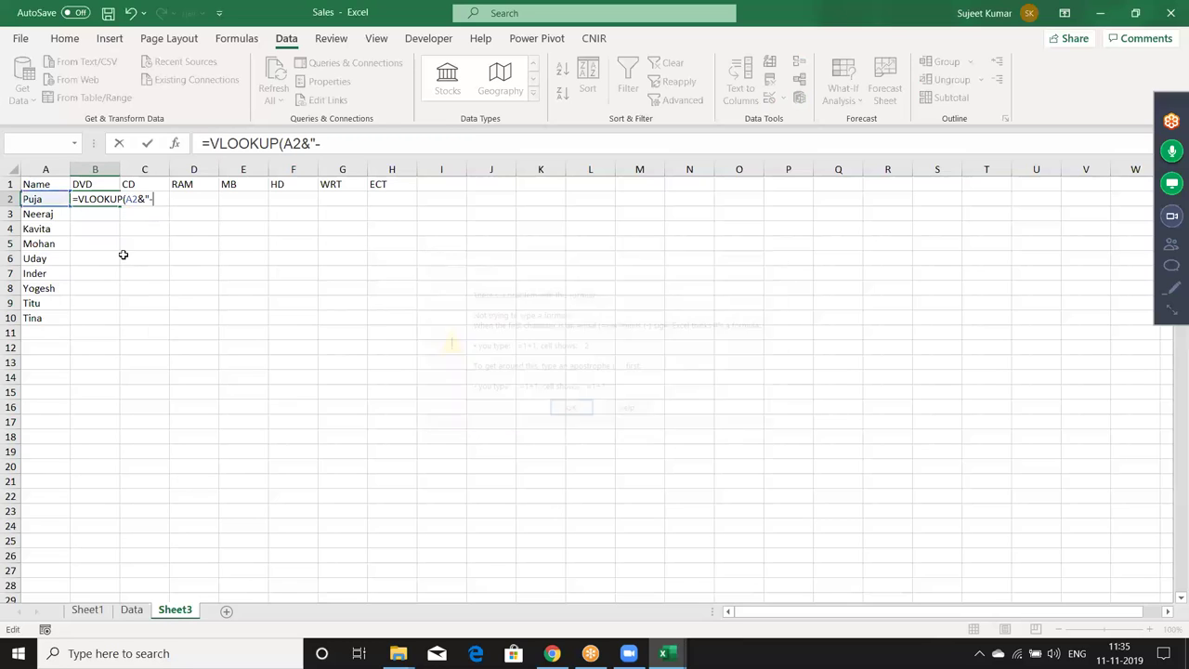
pyautogui.write('"&')
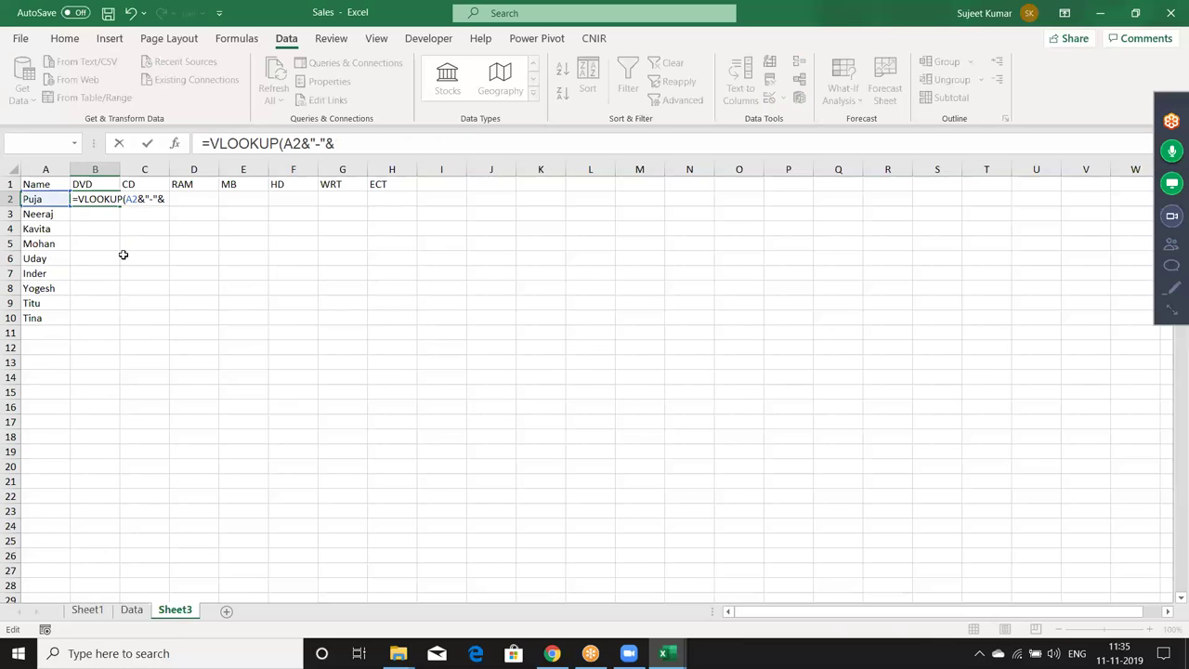
pyautogui.press('Right')
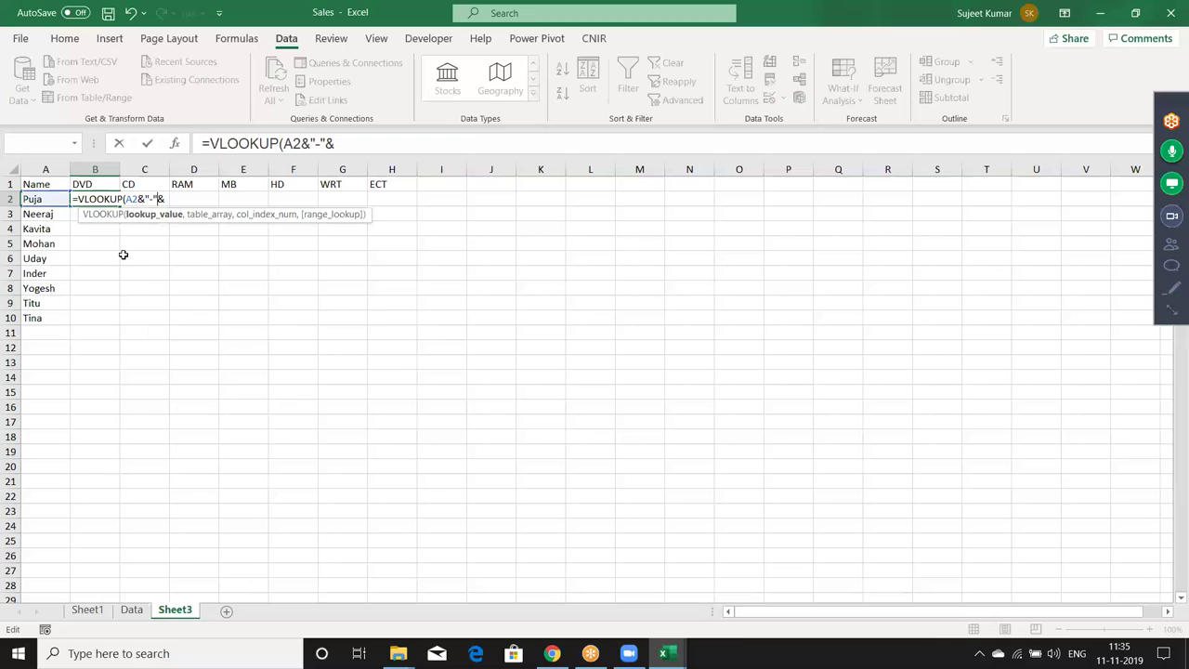
pyautogui.click(97, 189)
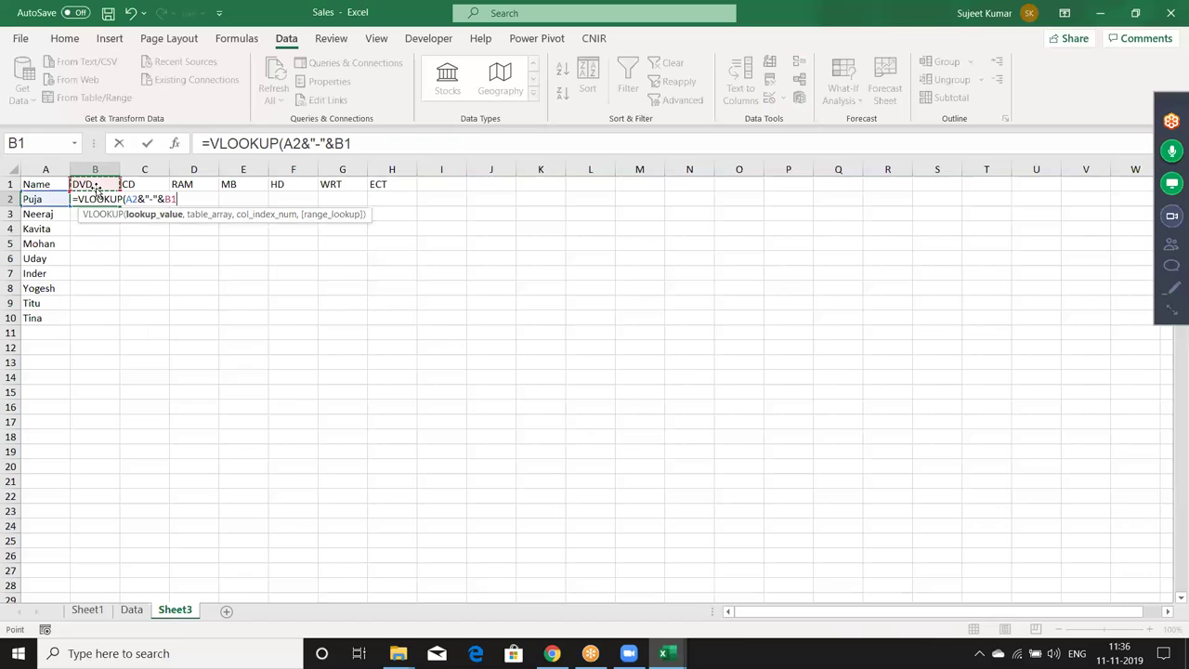
pyautogui.write(',')
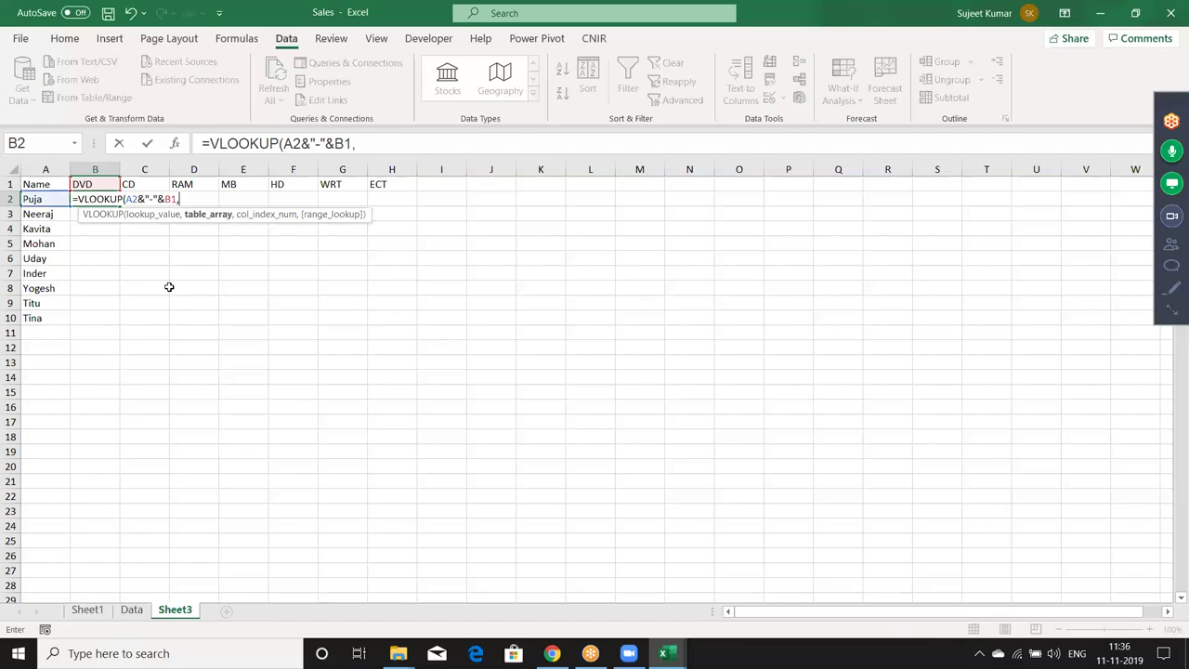
# Point it at Data!A:D, column 4, exact match, returning Puja's DVD sales of 90.
pyautogui.click(132, 610)
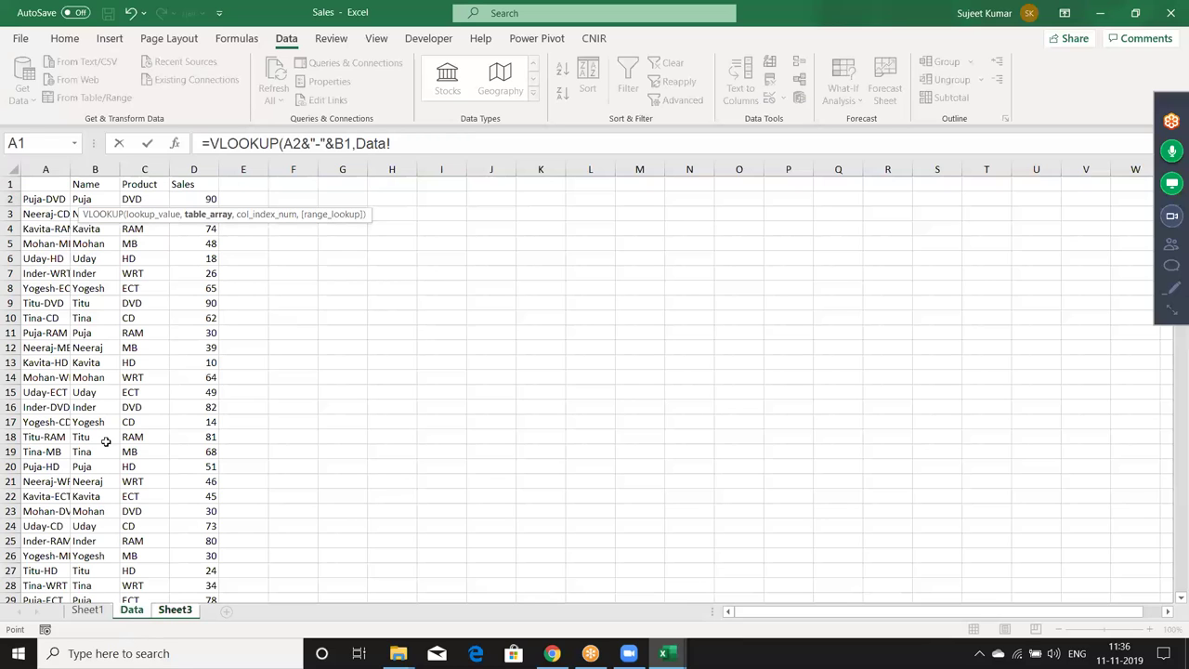
pyautogui.click(38, 170)
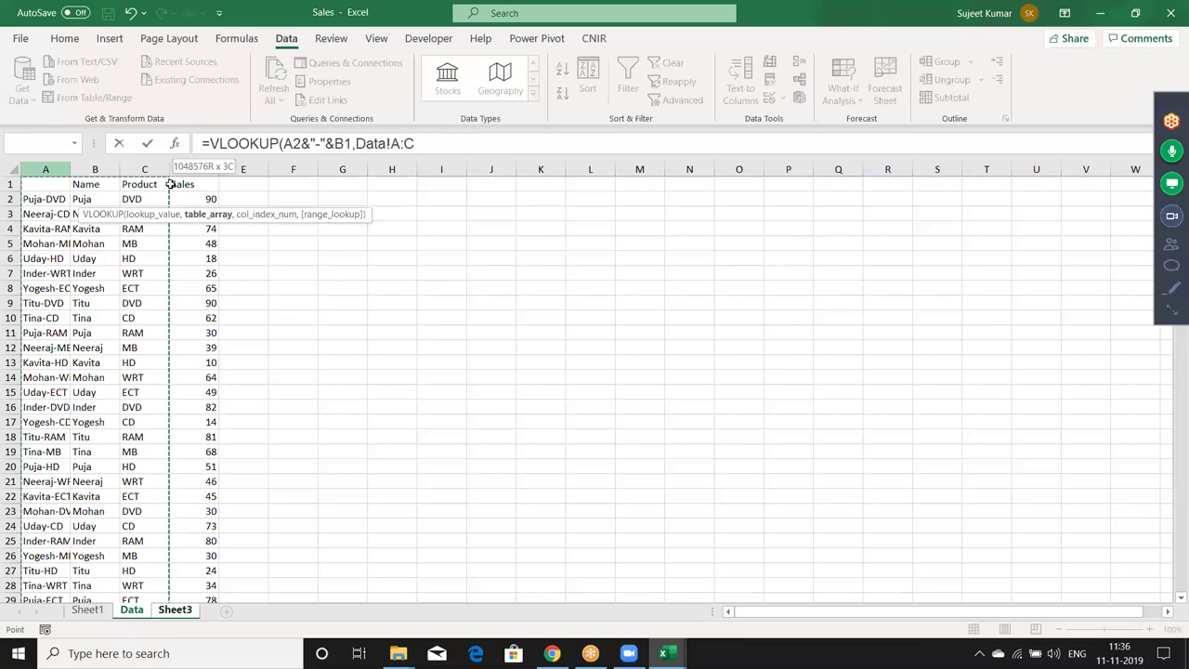
pyautogui.moveTo(130, 184); pyautogui.dragTo(172, 184)
pyautogui.write(',4,0')
pyautogui.hotkey('ctrl', 'Return')
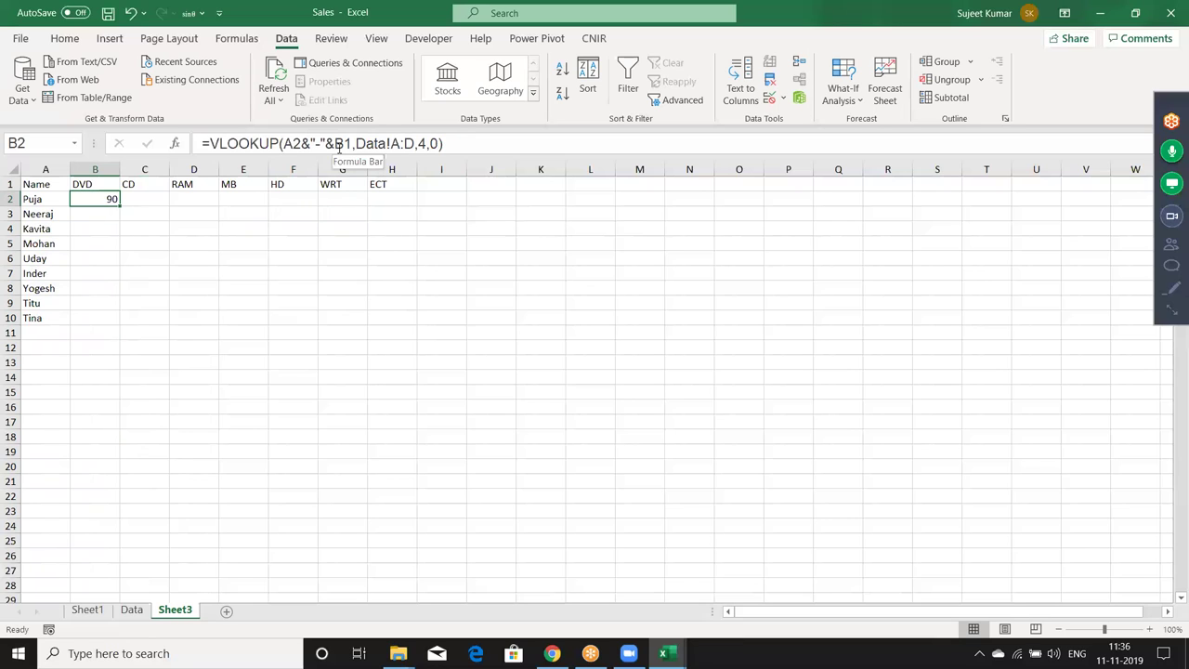
# Change the B2 formula to =VLOOKUP($A2&"-"&B$1,Data!$A:$D,4,0) with mixed references.
pyautogui.click(303, 147)
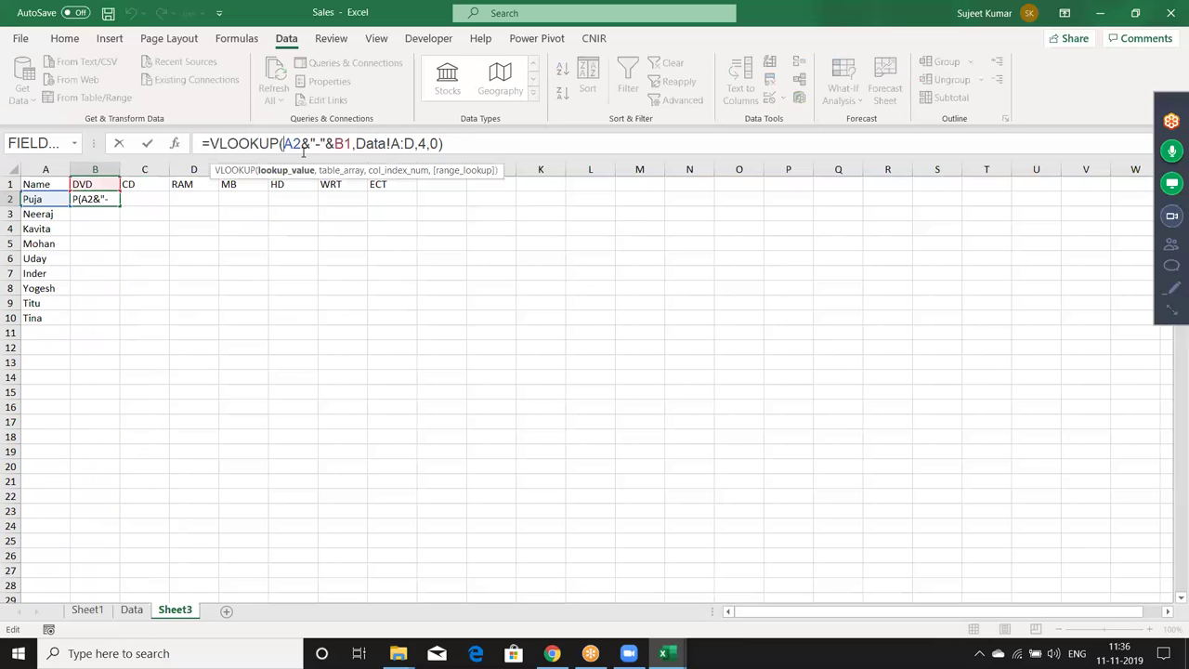
pyautogui.write('$')
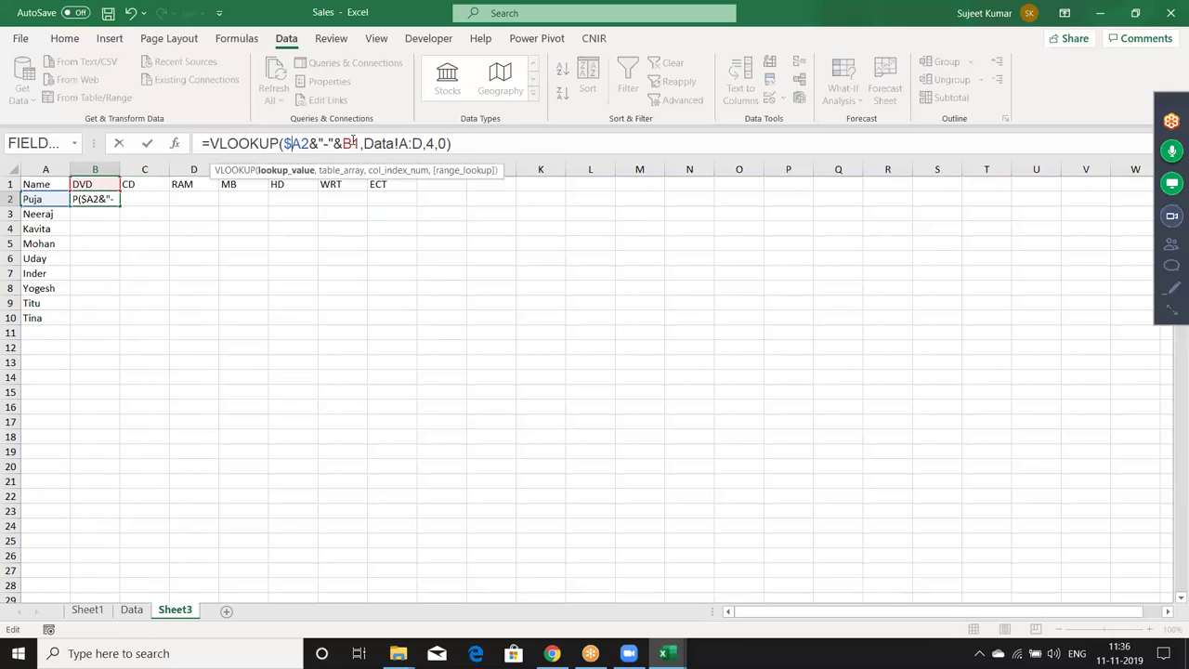
pyautogui.click(353, 143)
pyautogui.write('$')
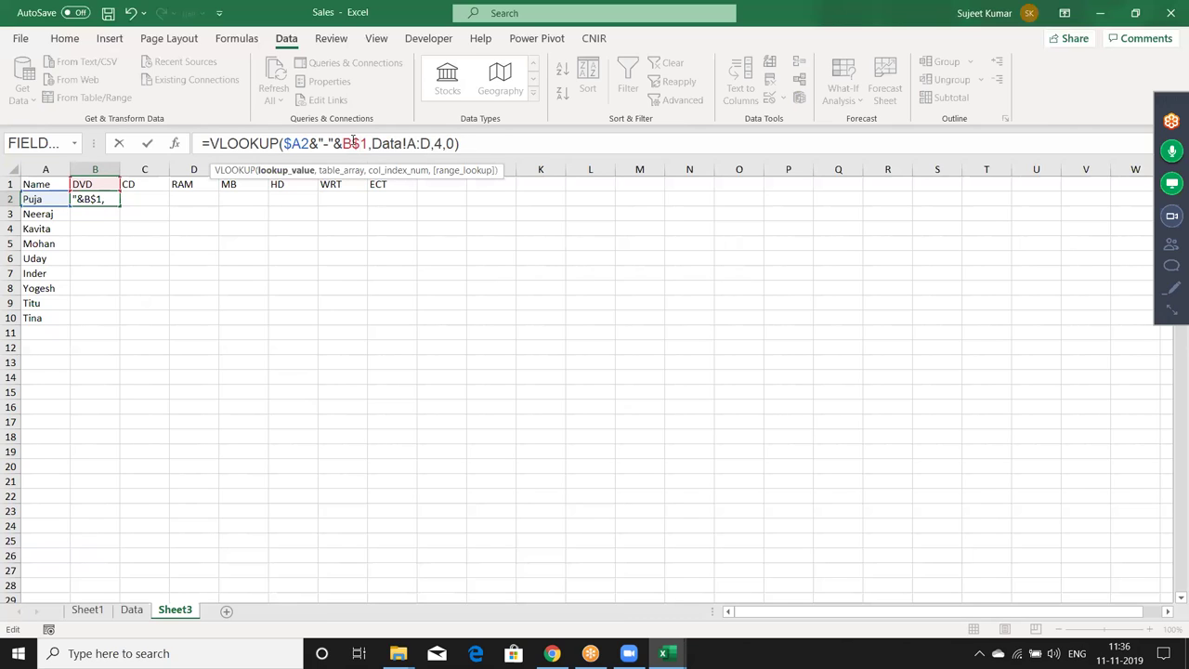
pyautogui.click(427, 143)
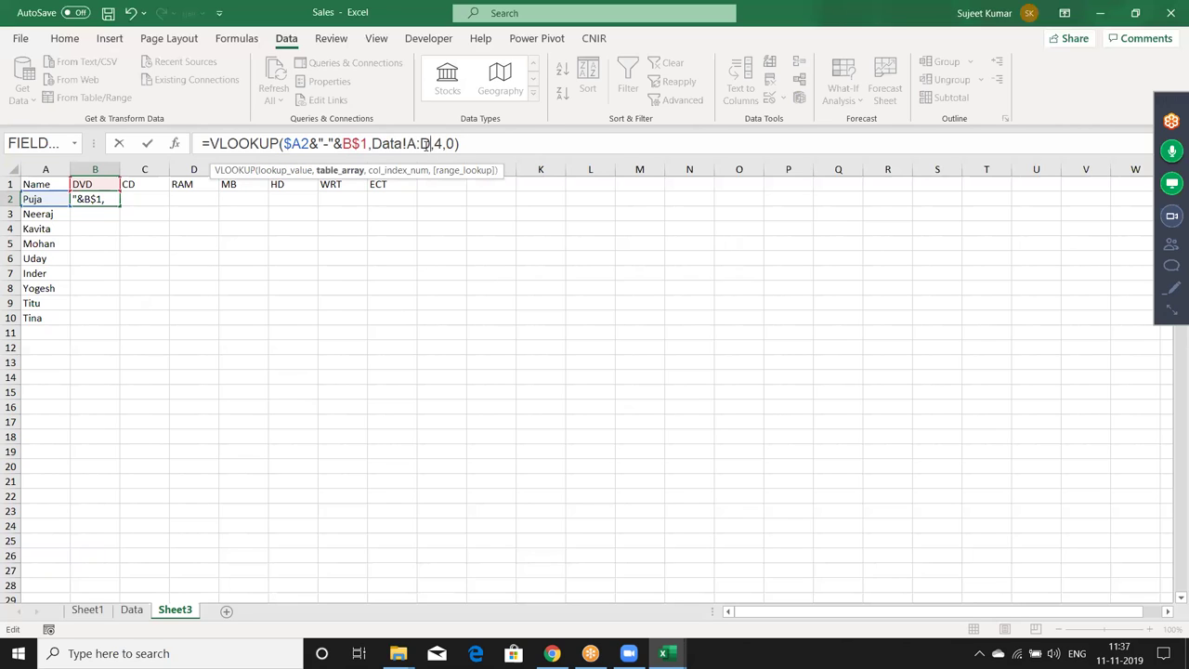
pyautogui.press('F4')
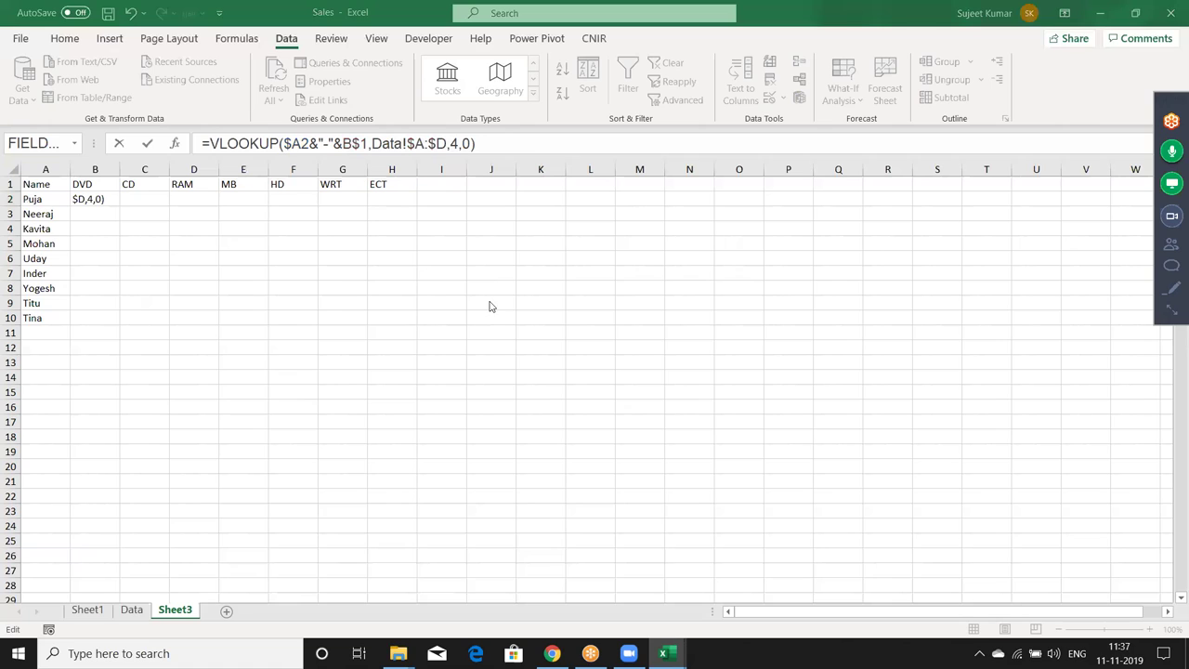
pyautogui.press('Return')
# Paste the lookup formula across B2:H10 and spot-check the copied results.
pyautogui.press('Up')
pyautogui.hotkey('shift', 'Right')
pyautogui.hotkey('shift', 'Right')
pyautogui.hotkey('shift', 'Right')
pyautogui.hotkey('shift', 'Right')
pyautogui.hotkey('shift', 'Right')
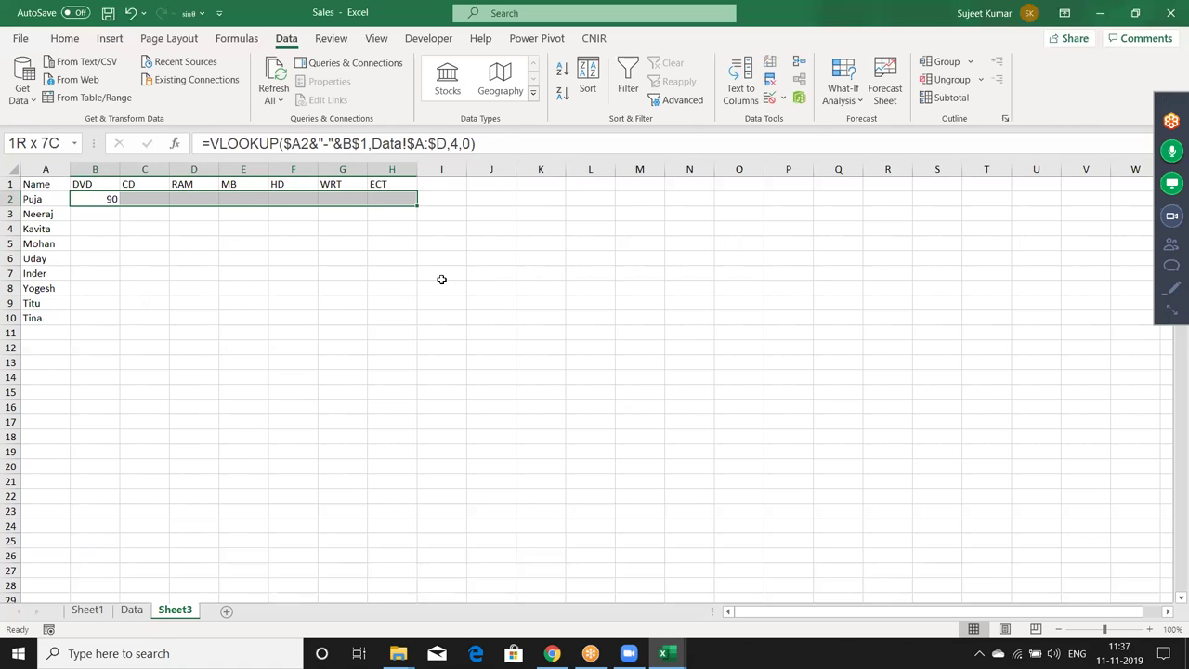
pyautogui.hotkey('shift', 'Down')
pyautogui.hotkey('shift', 'Down')
pyautogui.hotkey('shift', 'Down')
pyautogui.hotkey('shift', 'Down')
pyautogui.hotkey('shift', 'Down')
pyautogui.hotkey('shift', 'Down')
pyautogui.hotkey('ctrl', 'v')
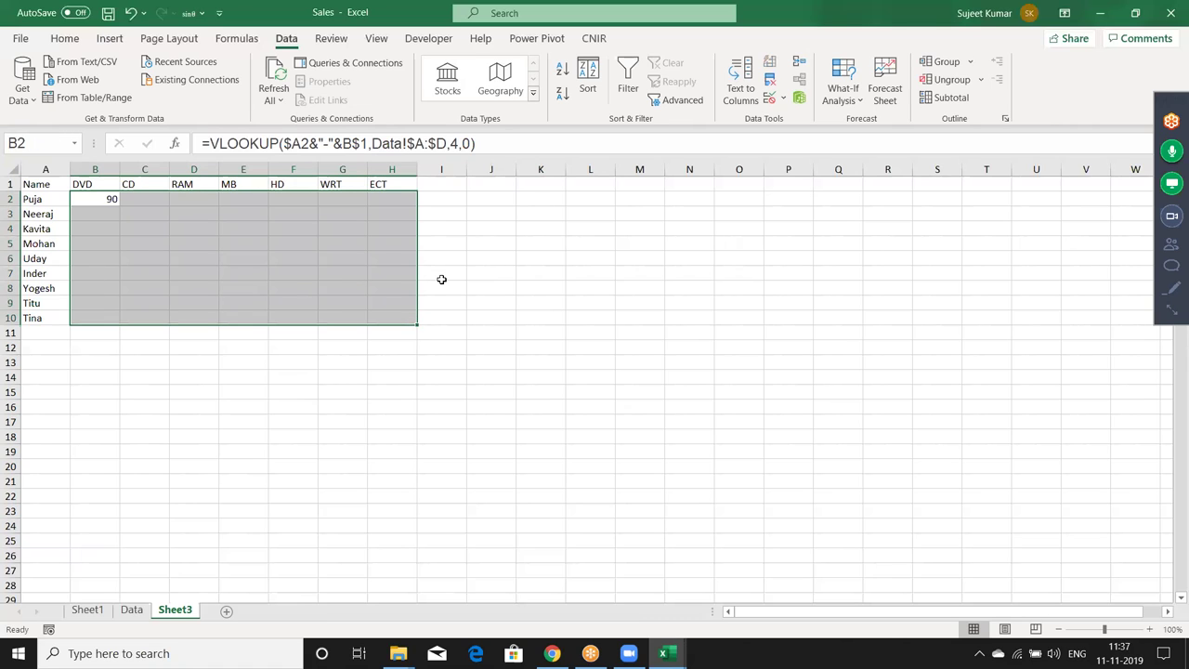
pyautogui.press('Down')
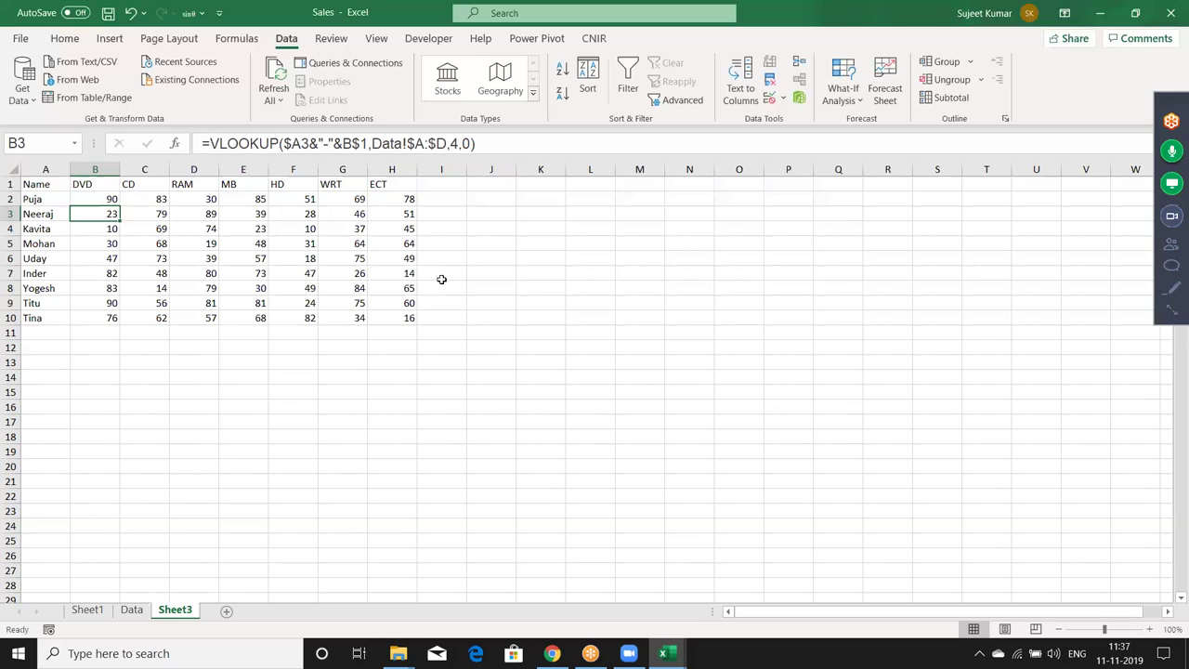
pyautogui.press('Down')
pyautogui.press('Down')
pyautogui.press('Down')
pyautogui.press('Right')
pyautogui.press('Right')
pyautogui.press('Right')
pyautogui.press('Right')
pyautogui.press('Right')
pyautogui.press('Right')
pyautogui.press('Left')
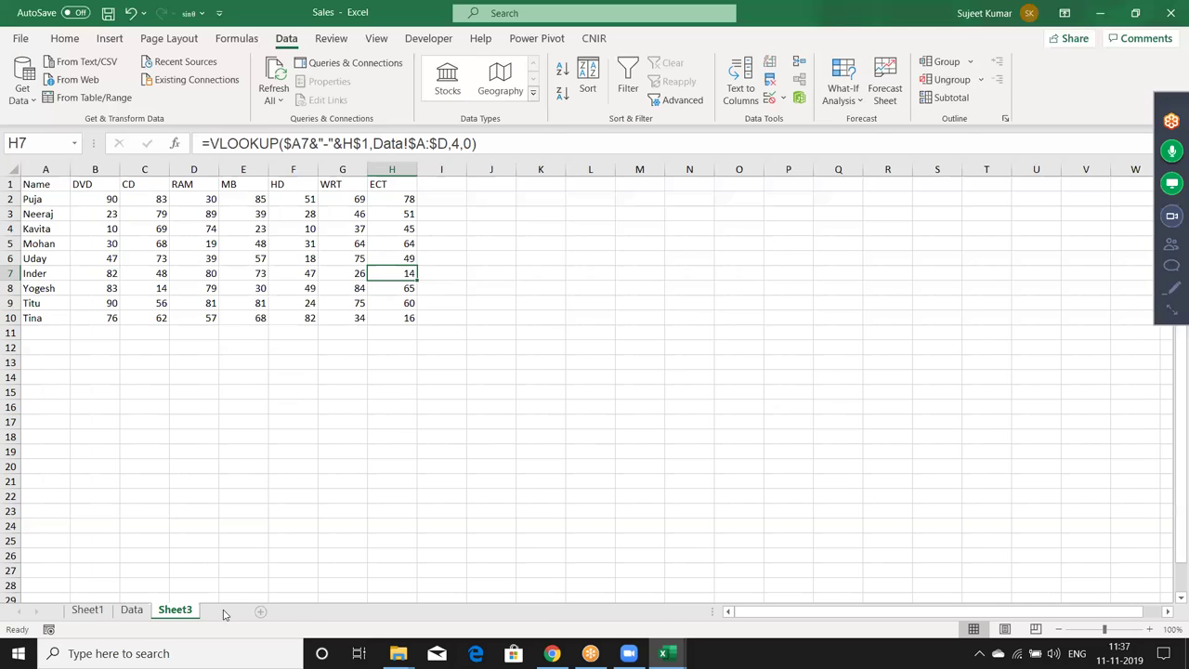
# Add a new Sheet4 with a Name heading in A1 and a first date in B1.
pyautogui.click(260, 611)
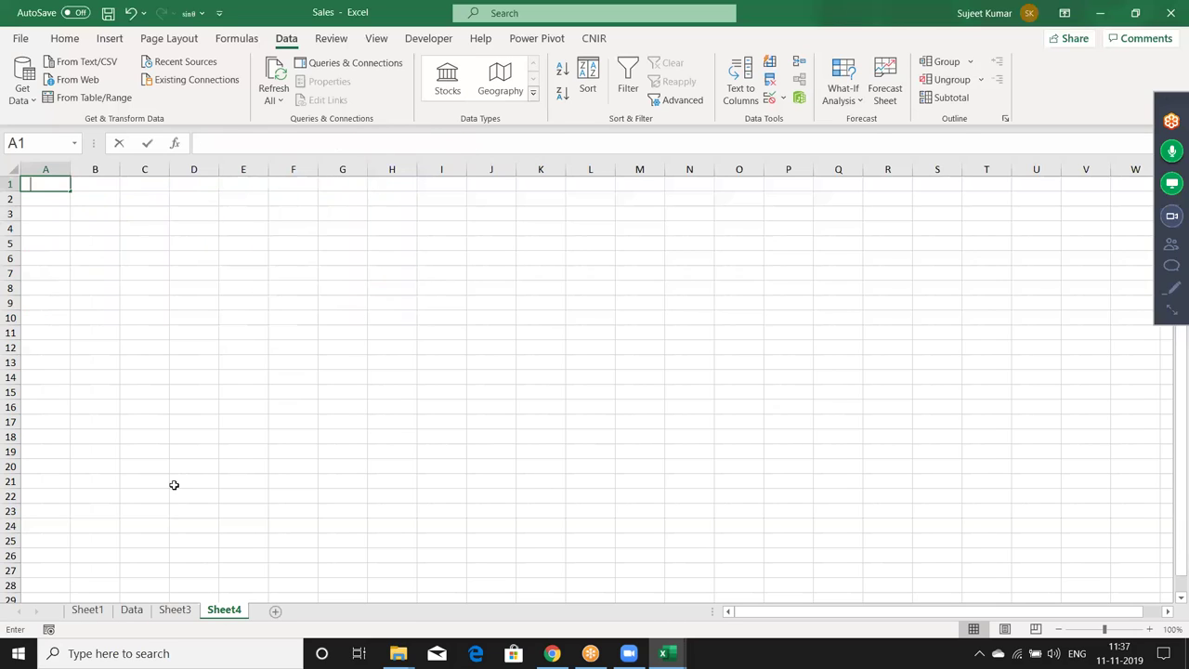
pyautogui.write('Name')
pyautogui.press('Tab')
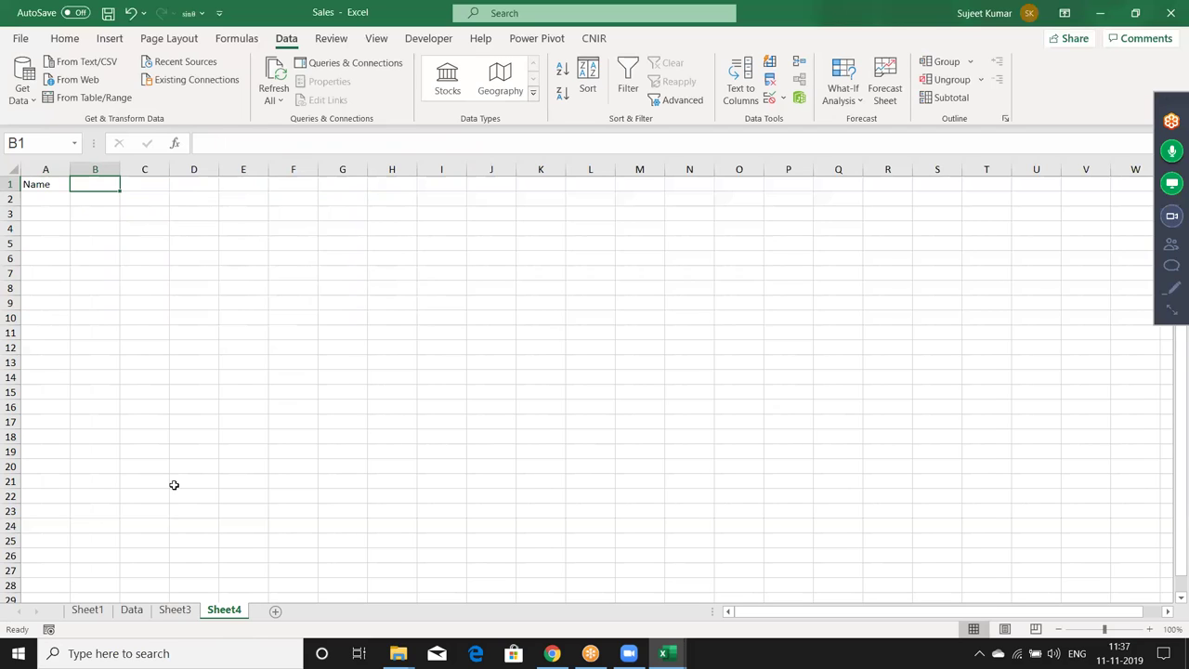
pyautogui.write('1/1')
pyautogui.press('Return')
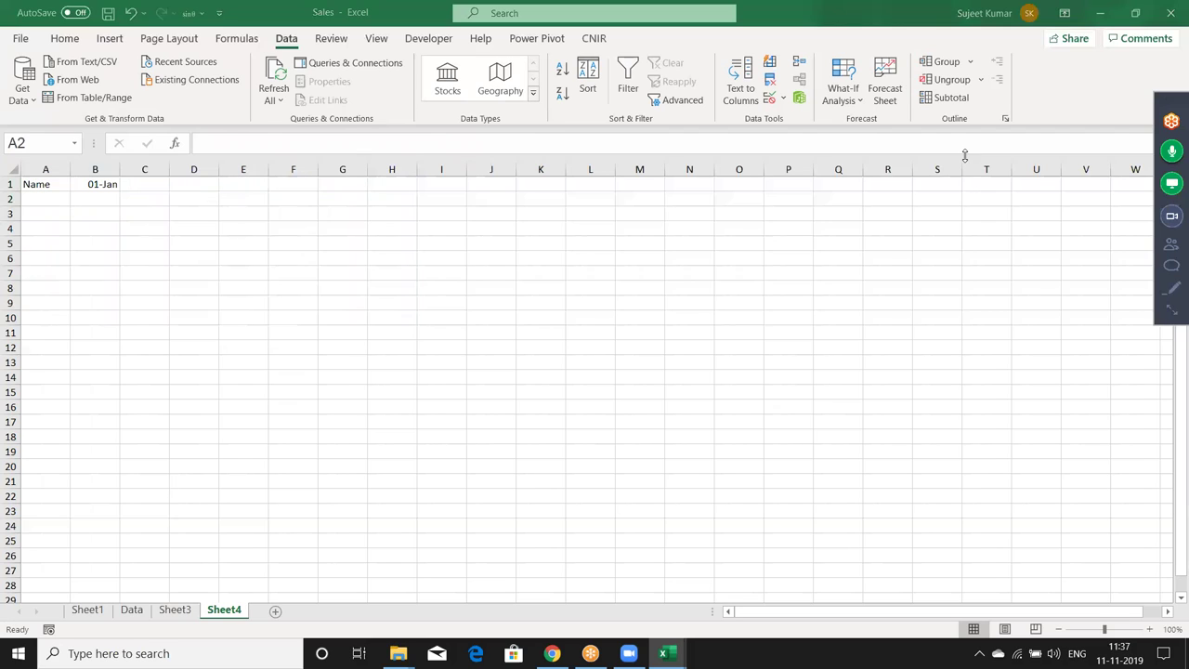
pyautogui.click(98, 182)
pyautogui.write('9/1')
pyautogui.press('Return')
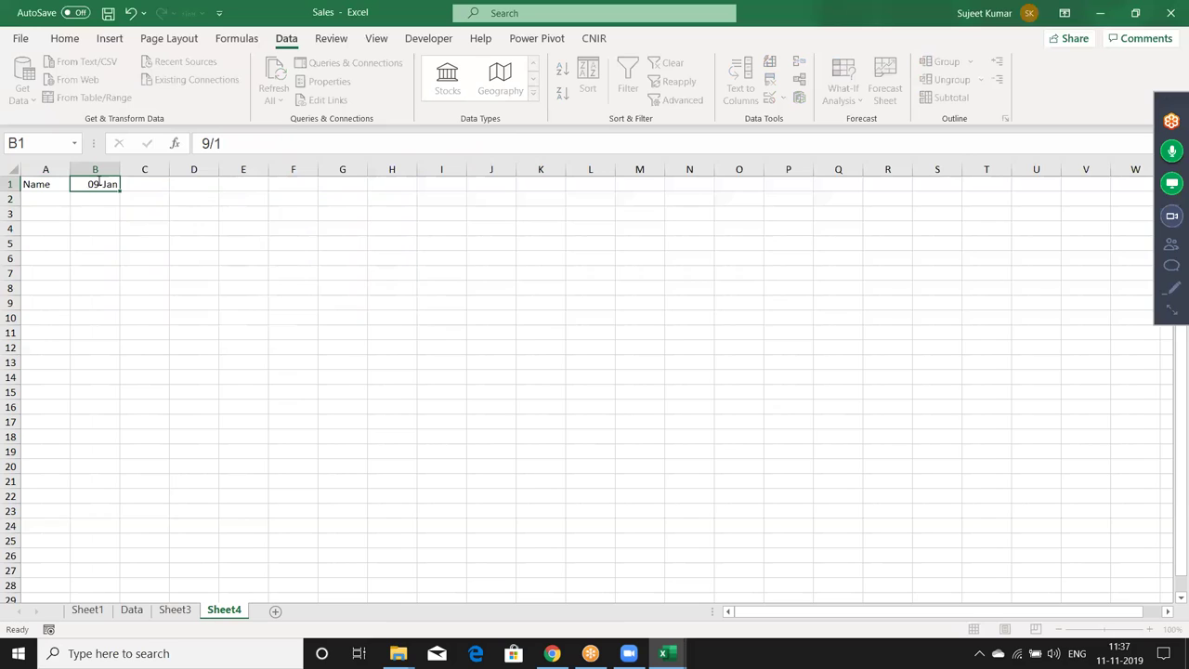
pyautogui.click(97, 181)
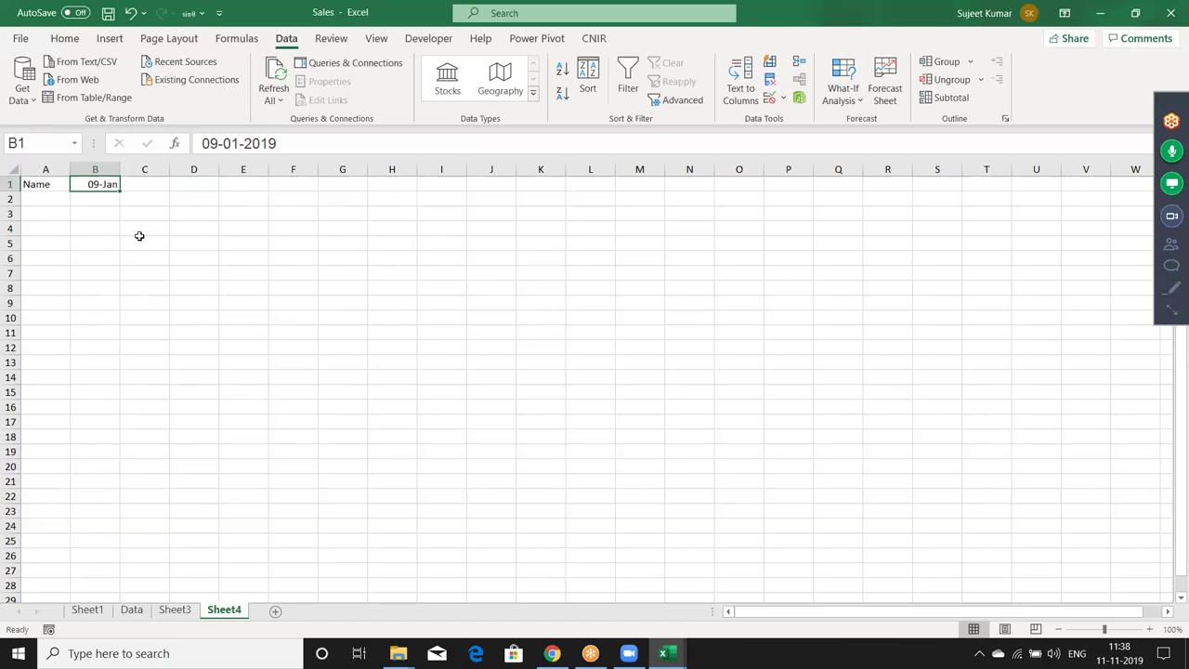
# Set B1 to 01-Sep and fill daily dates across row 1 to BM1 (03-Nov).
pyautogui.moveTo(118, 194)
pyautogui.mouseDown()
pyautogui.moveTo(1019, 222)
pyautogui.moveTo(883, 191)
pyautogui.mouseUp()
pyautogui.click(112, 184)
pyautogui.write('1-09')
pyautogui.press('Return')
pyautogui.click(106, 183)
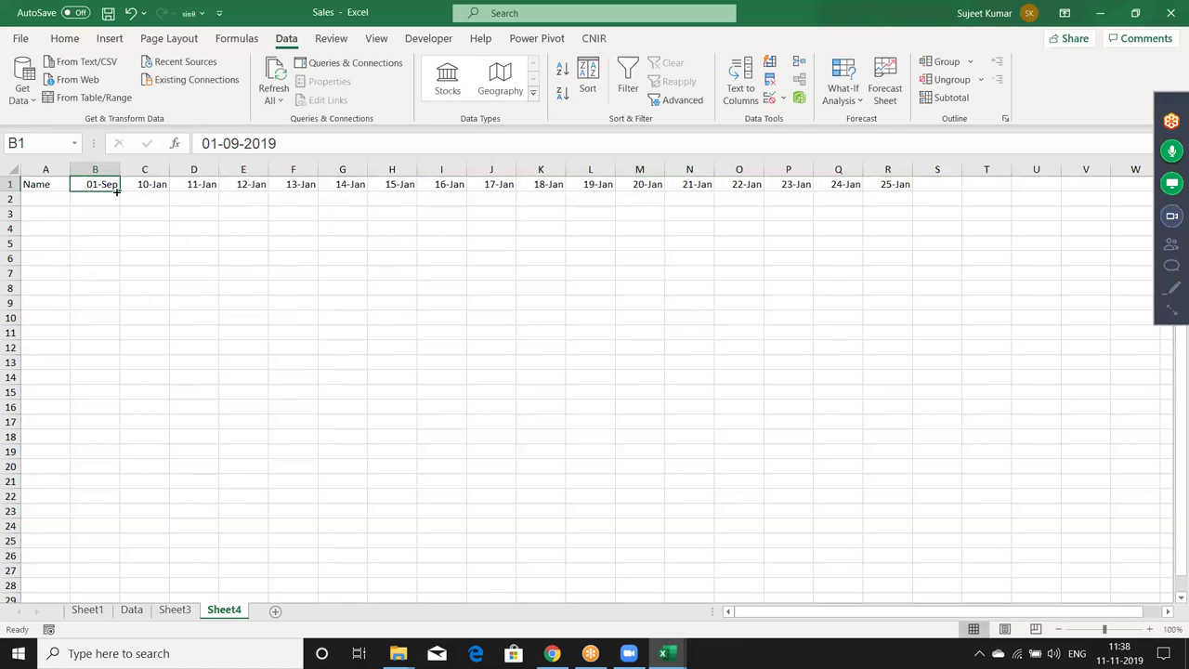
pyautogui.moveTo(117, 191); pyautogui.dragTo(1172, 243)
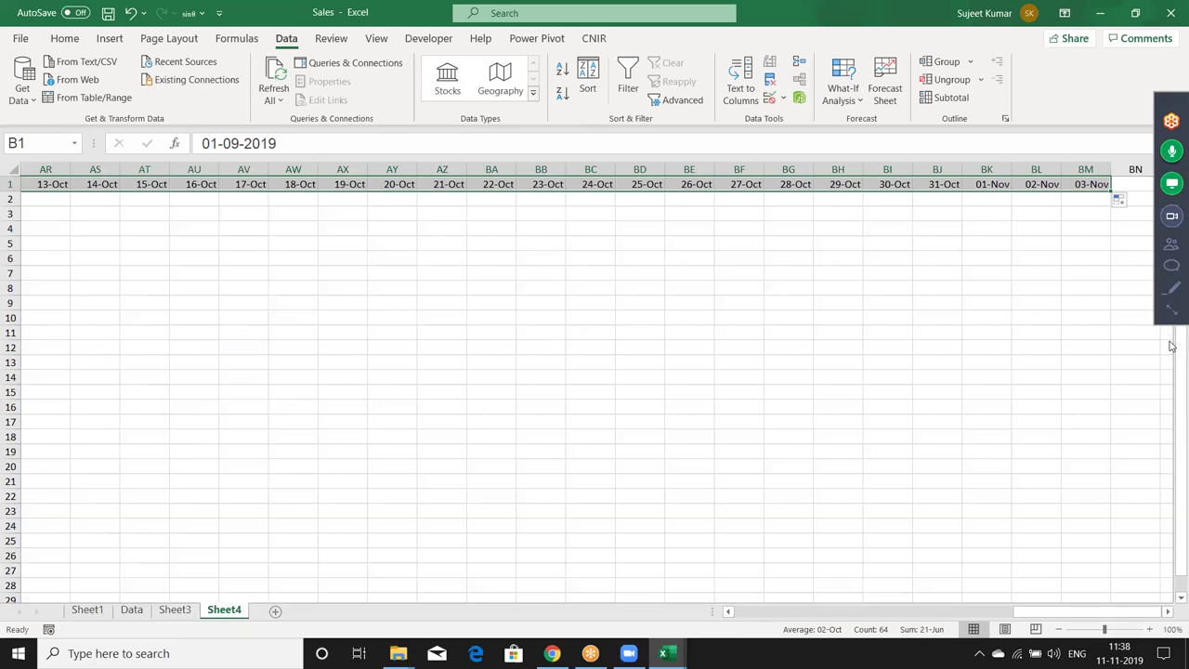
pyautogui.hotkey('ctrl', 'Home')
# List nine names in A2:A10 starting with Puja, clearing the repeated names below.
pyautogui.press('Down')
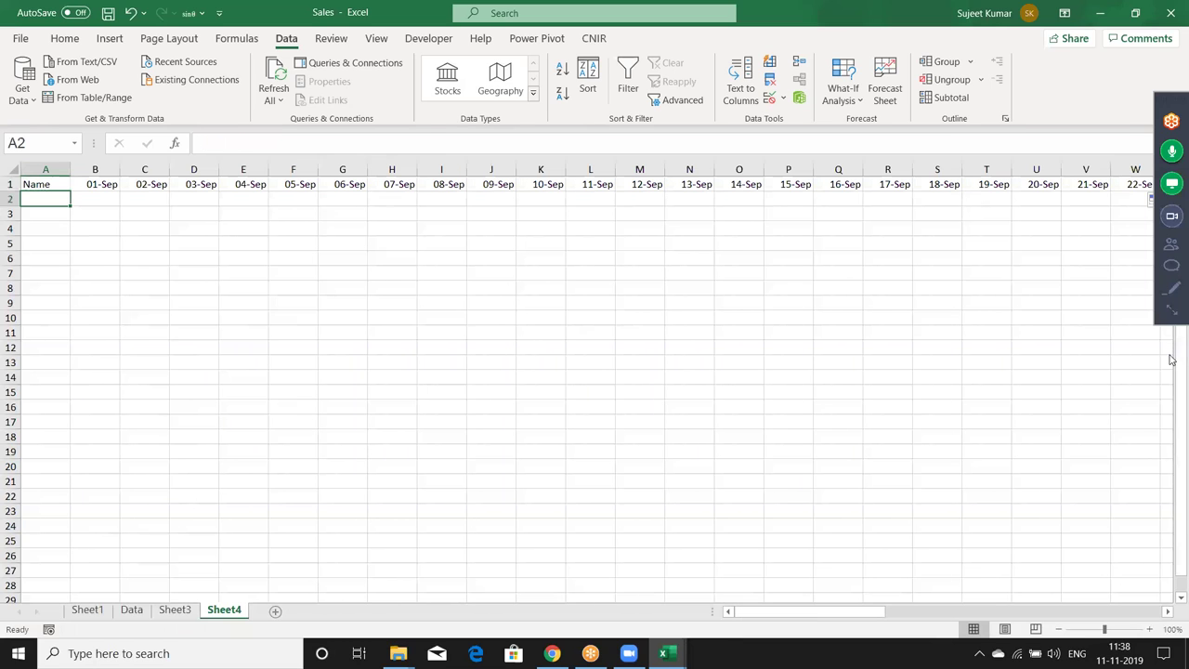
pyautogui.write('Puja')
pyautogui.press('Return')
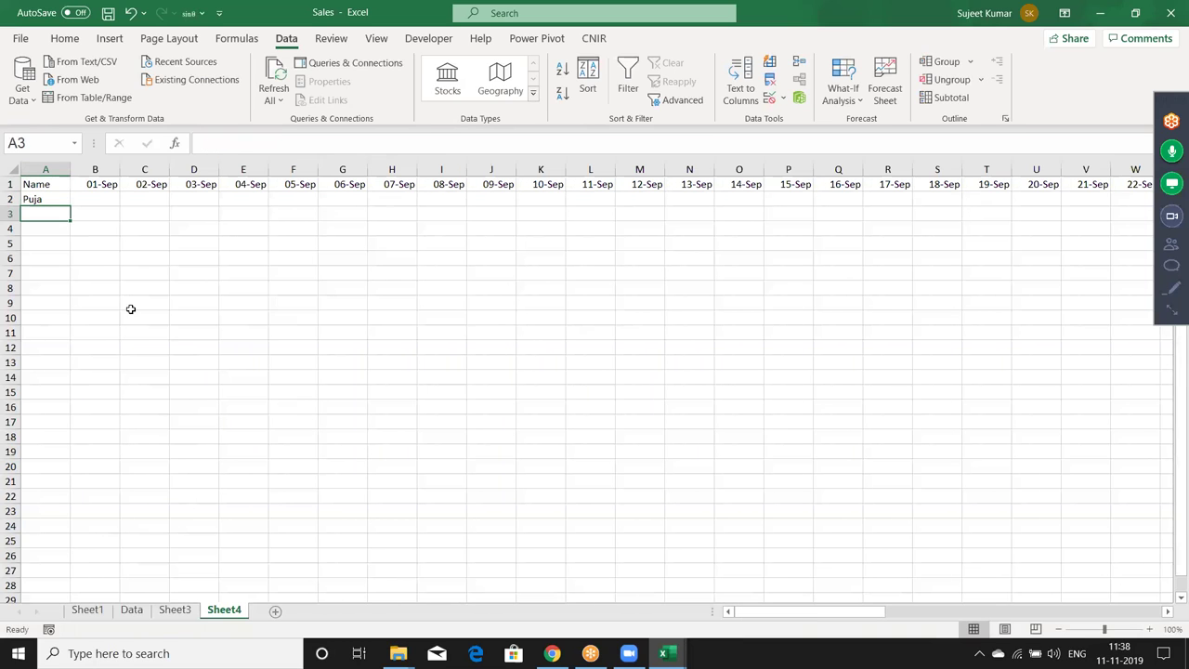
pyautogui.click(65, 201)
pyautogui.moveTo(69, 206)
pyautogui.mouseDown()
pyautogui.moveTo(63, 445)
pyautogui.moveTo(65, 423)
pyautogui.mouseUp()
pyautogui.click(49, 320)
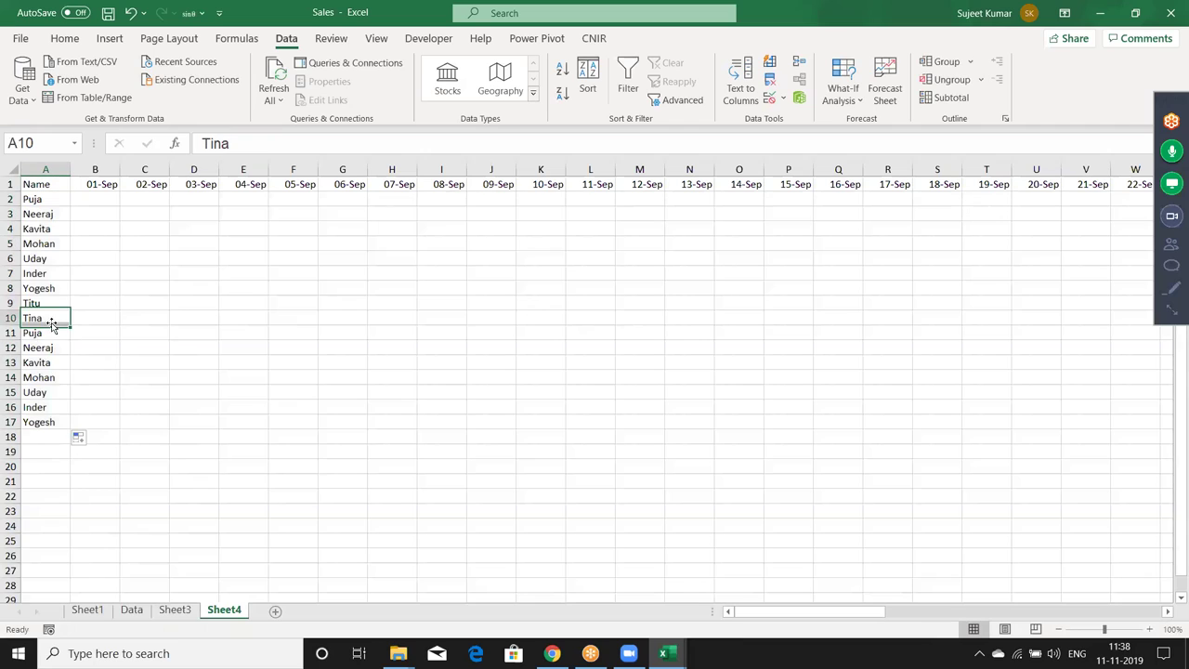
pyautogui.press('Down')
pyautogui.hotkey('ctrl', 'shift', 'Down')
pyautogui.press('Delete')
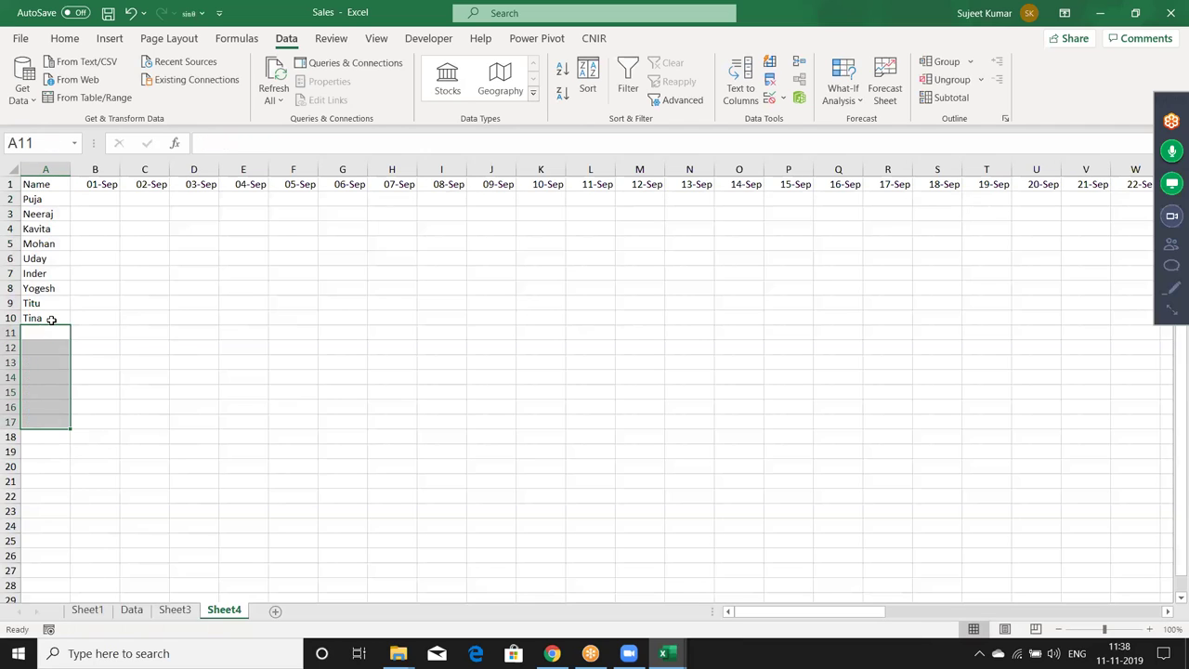
pyautogui.hotkey('ctrl', 'Home')
# Enter =RANDBETWEEN(10,90) in B2.
pyautogui.press('Right')
pyautogui.press('Down')
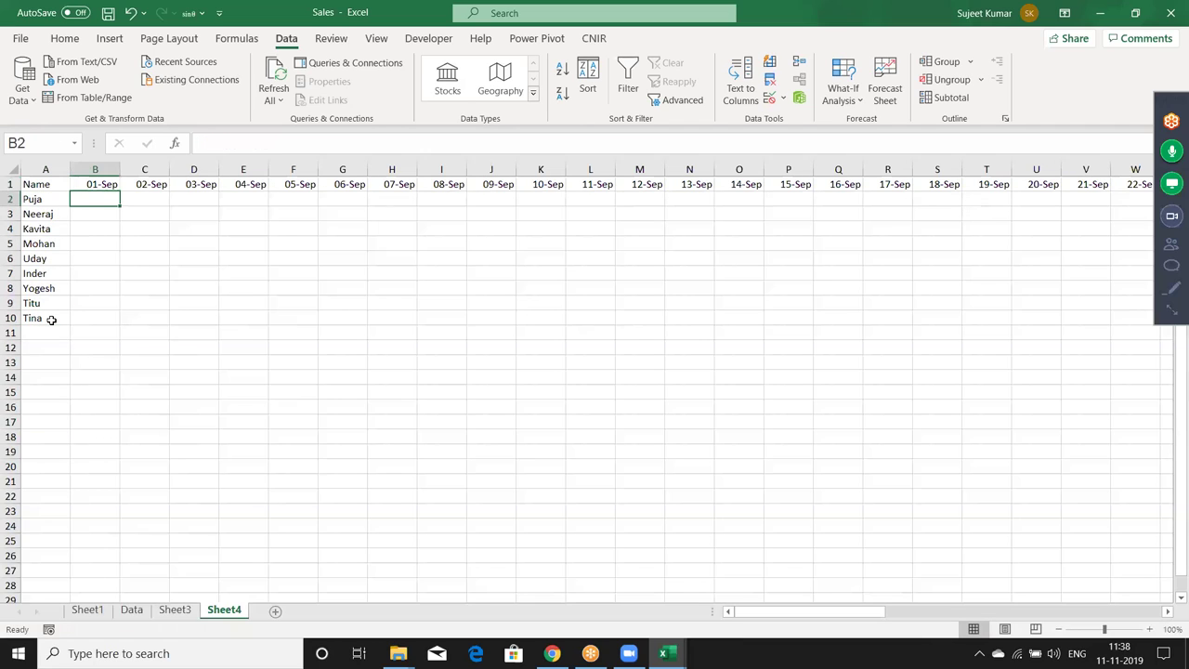
pyautogui.write('=ra')
pyautogui.press('Tab')
pyautogui.write('10.')
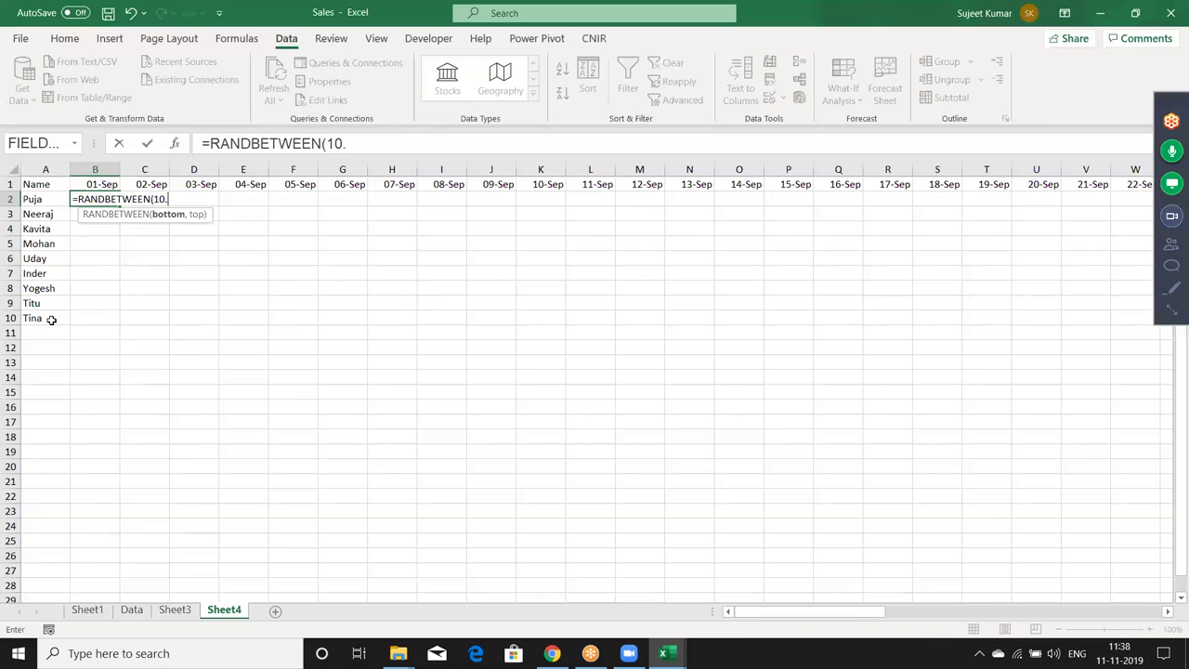
pyautogui.press('BackSpace')
pyautogui.write(',90')
pyautogui.hotkey('ctrl', 'Return')
# Fill the RANDBETWEEN formula across the whole sales grid B2:BM10.
pyautogui.press('Up')
pyautogui.hotkey('ctrl', 'Right')
pyautogui.press('Down')
pyautogui.hotkey('ctrl', 'shift', 'Left')
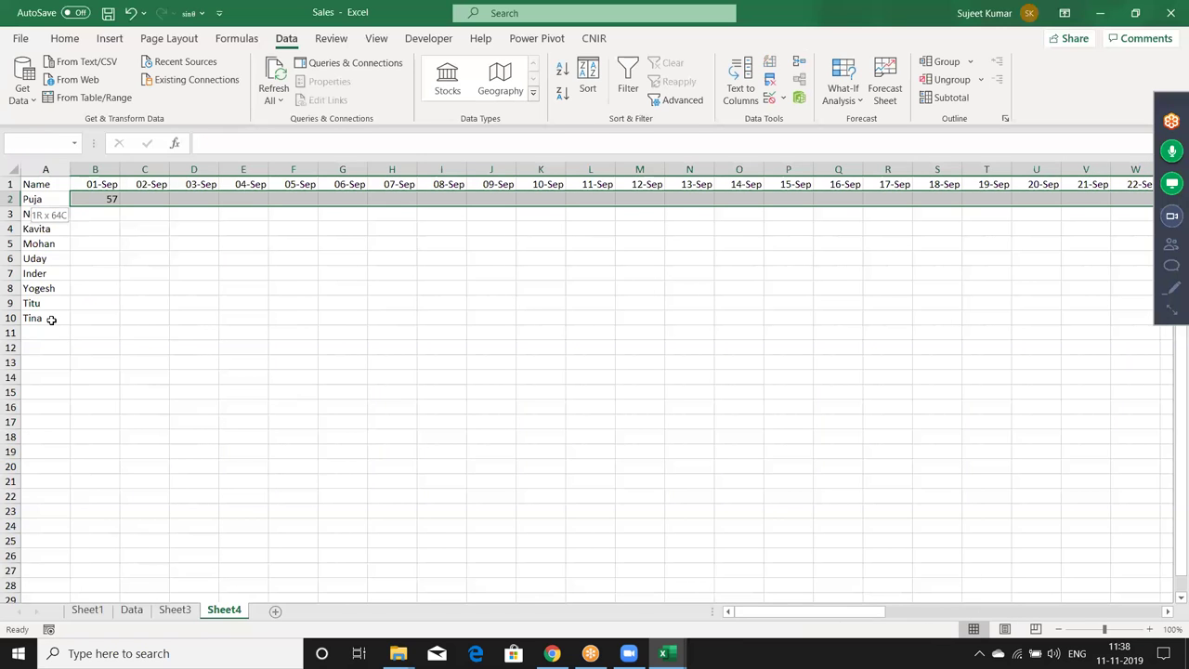
pyautogui.hotkey('shift', 'Down')
pyautogui.hotkey('shift', 'Down')
pyautogui.hotkey('shift', 'Down')
pyautogui.moveTo(51, 318); pyautogui.dragTo(51, 320)
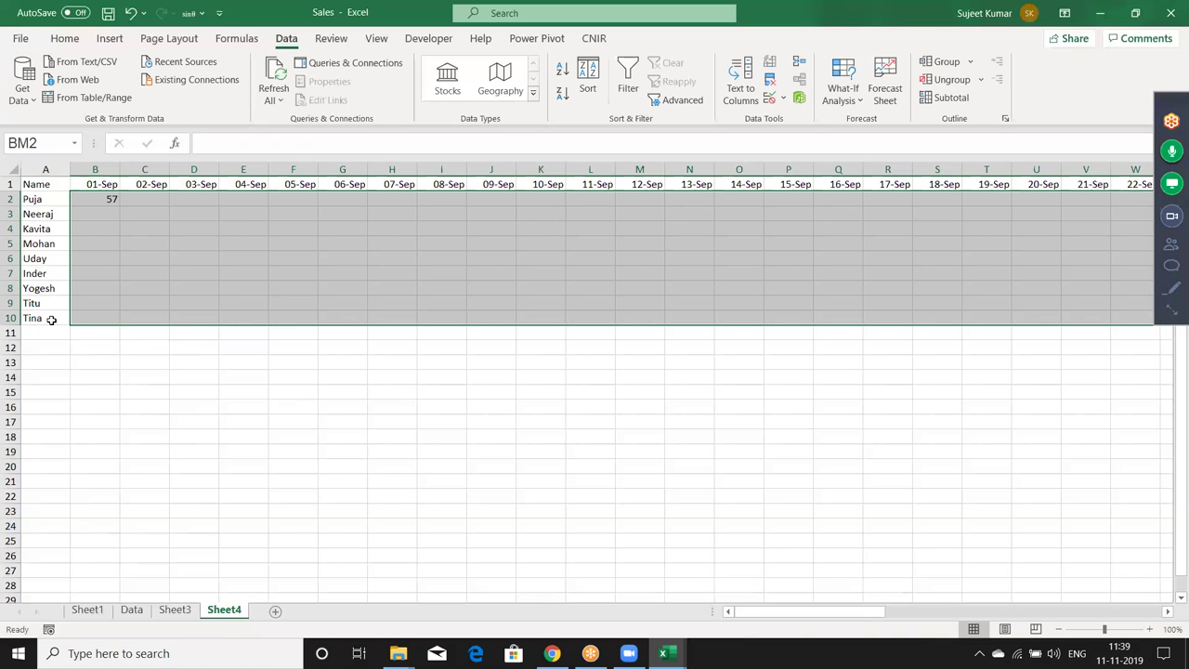
pyautogui.hotkey('ctrl', 'v')
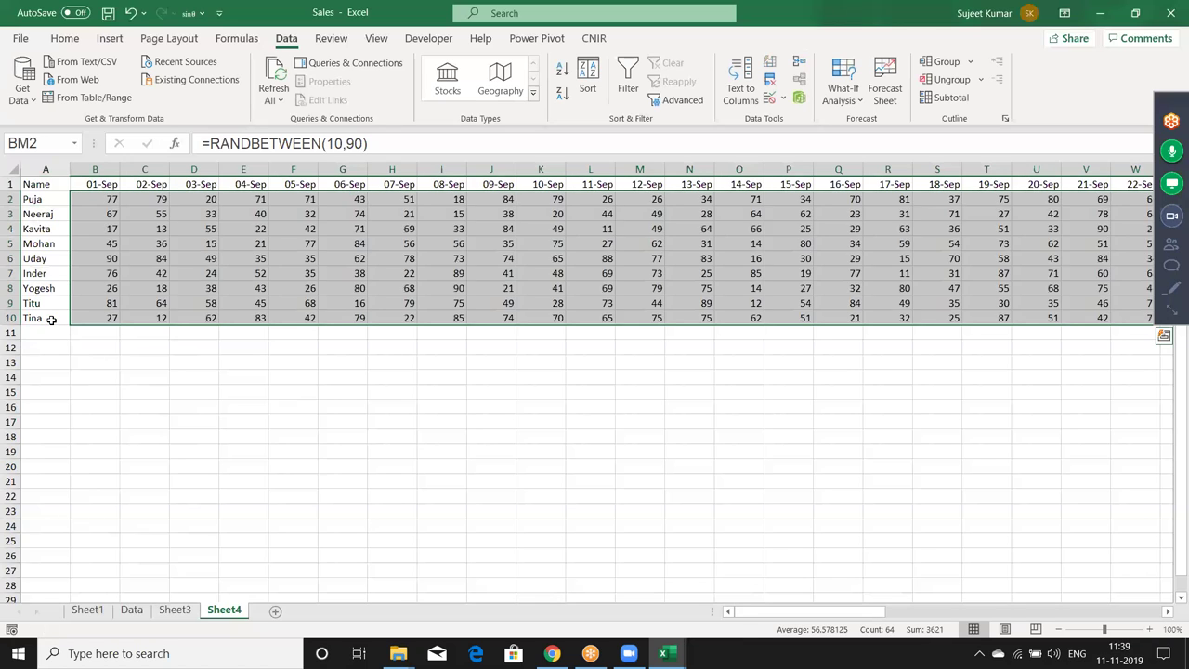
# Convert the sales grid formulas to fixed values with Paste Values.
pyautogui.hotkey('ctrl', 'c')
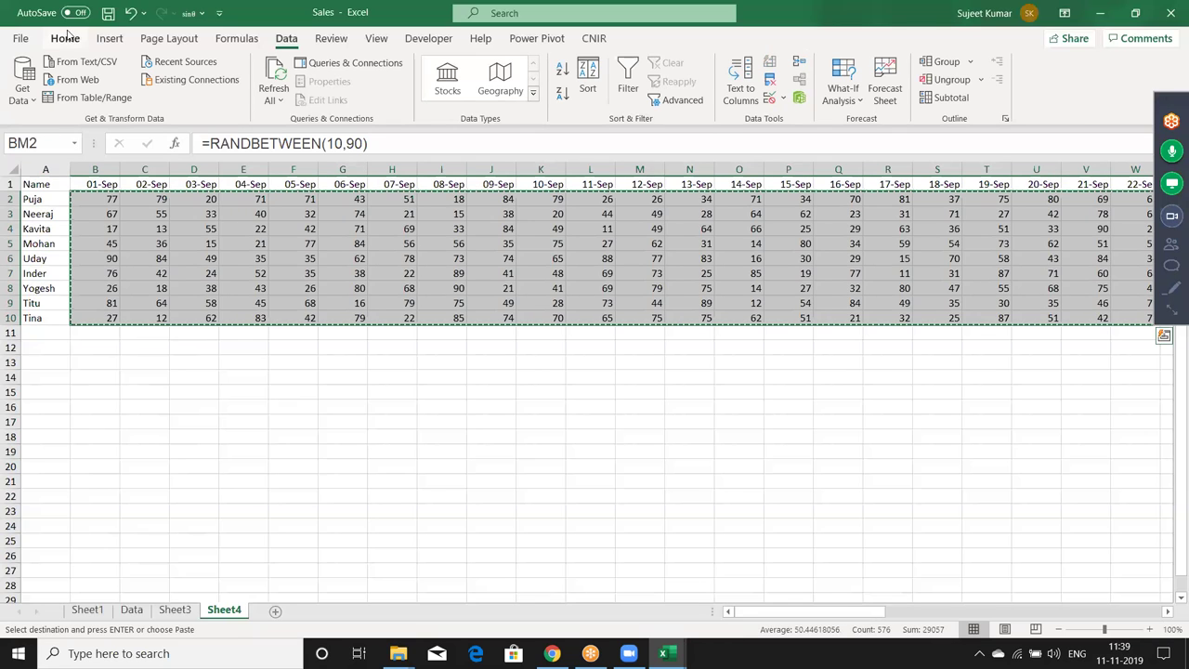
pyautogui.click(22, 94)
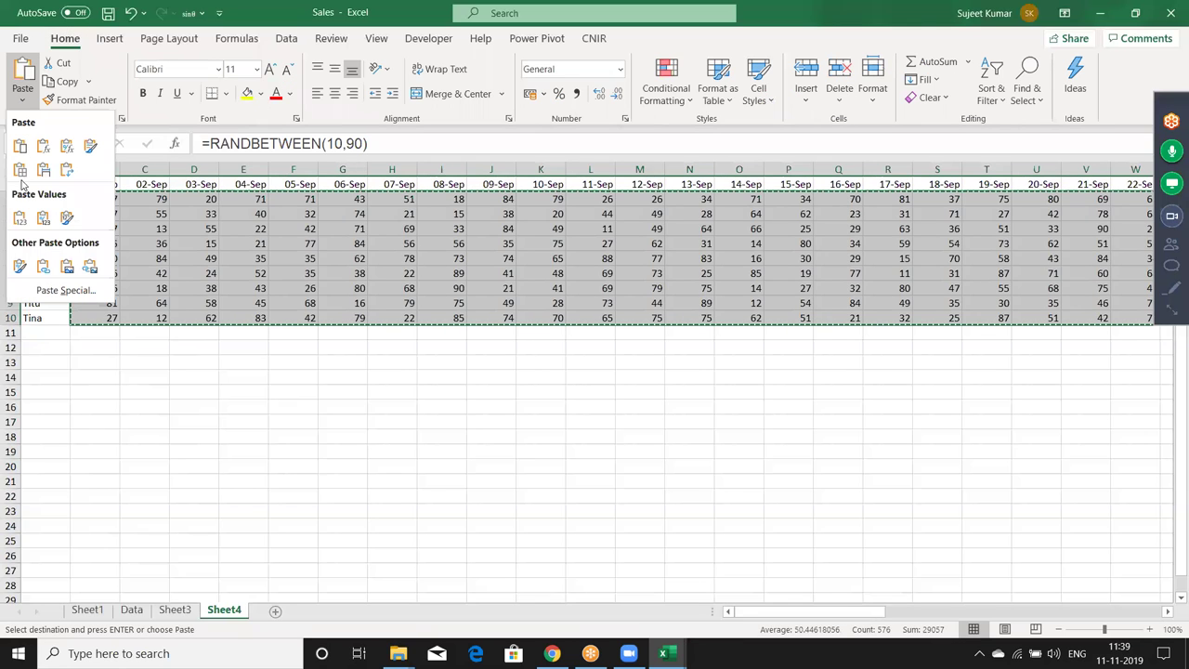
pyautogui.click(23, 216)
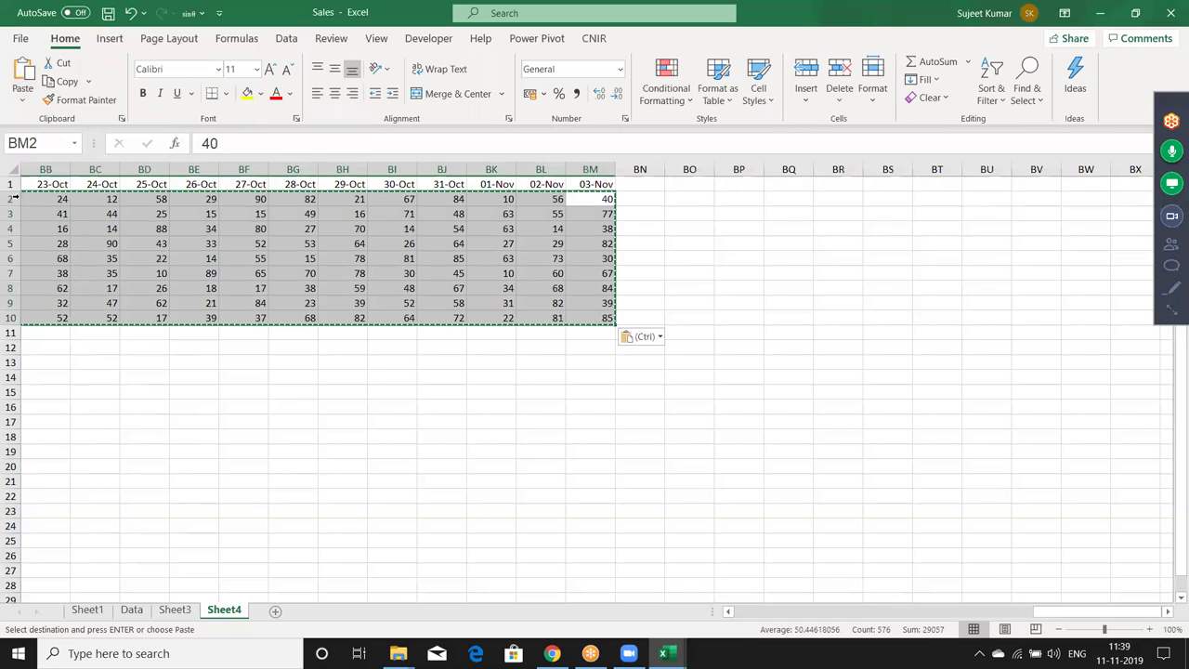
# Copy the Name heading and the nine names in A1:A10.
pyautogui.press('Home')
pyautogui.click(24, 185)
pyautogui.hotkey('ctrl', 'shift', 'Down')
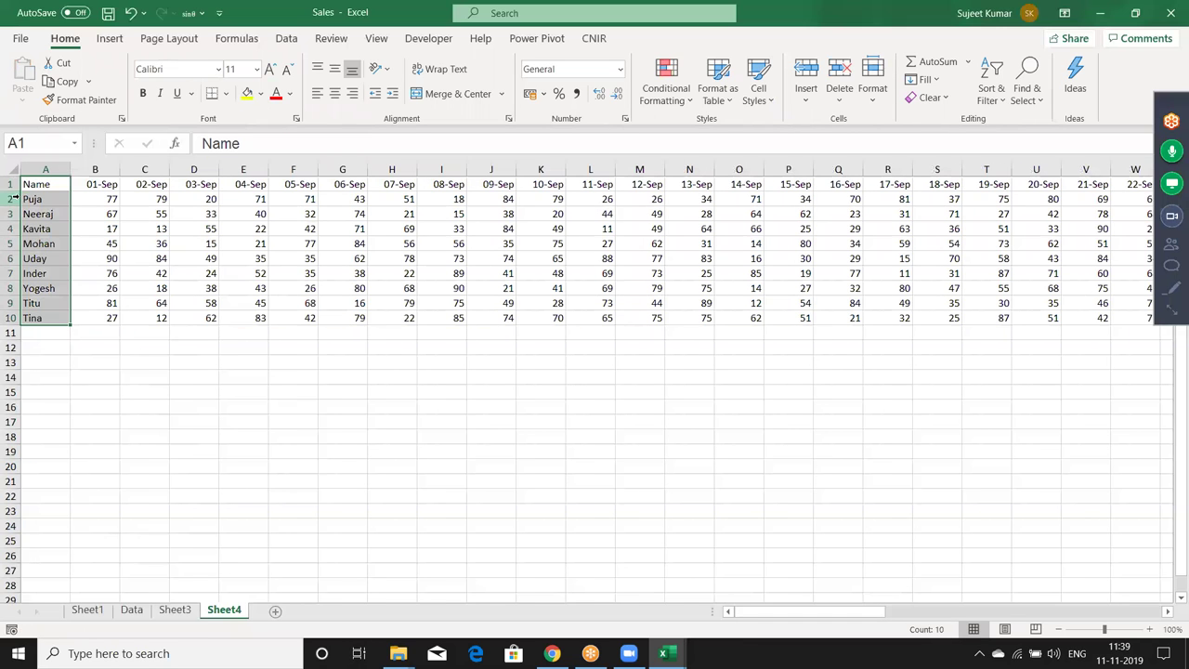
pyautogui.hotkey('ctrl', 'c')
# Paste the name list into a new Sheet5 and add a Date heading in B1.
pyautogui.click(274, 610)
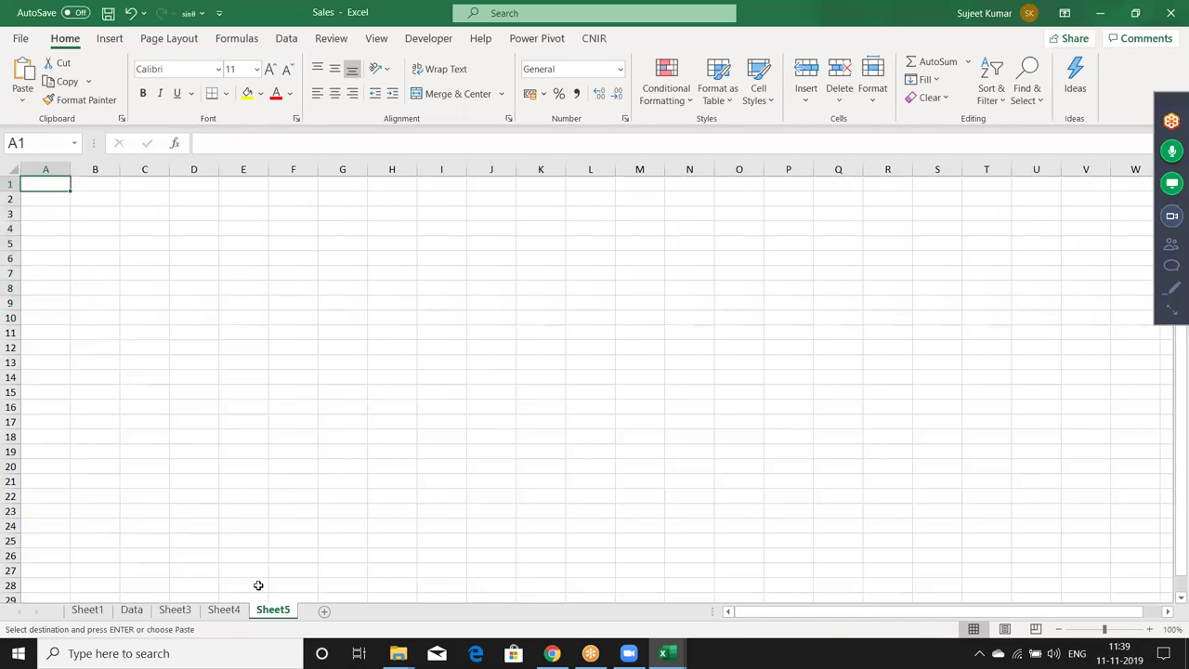
pyautogui.hotkey('ctrl', 'v')
pyautogui.click(106, 186)
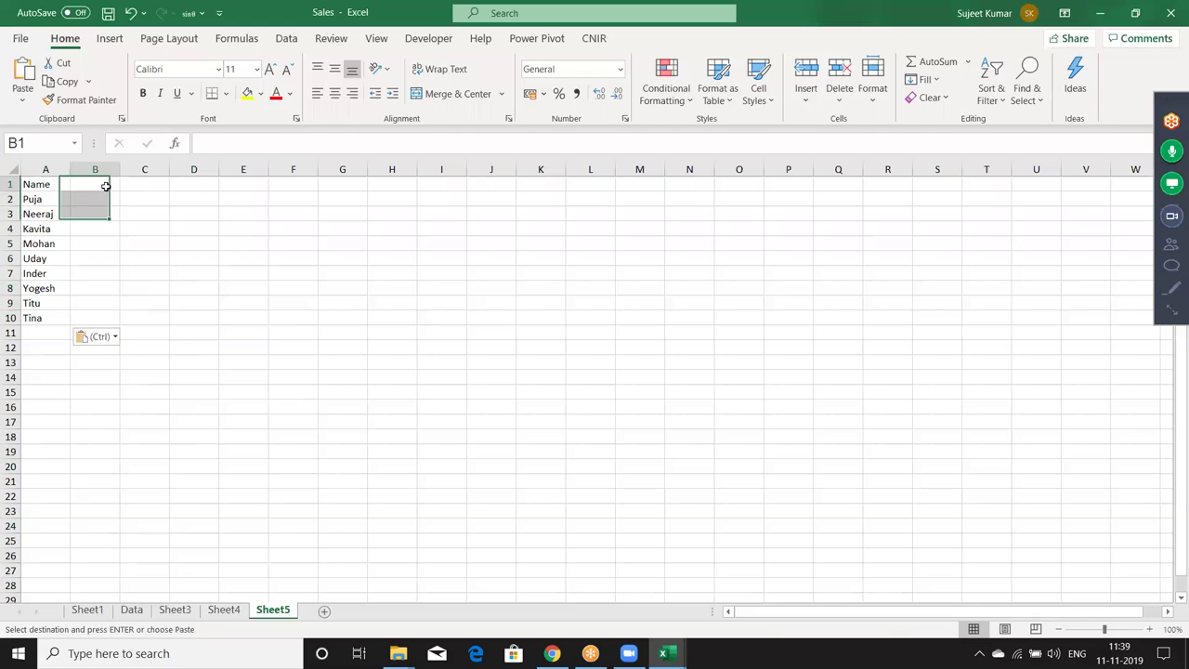
pyautogui.write('Date')
pyautogui.press('Return')
# Fill dates 01-Sep through 09-Sep down B2:B10.
pyautogui.write('1')
pyautogui.press('Escape')
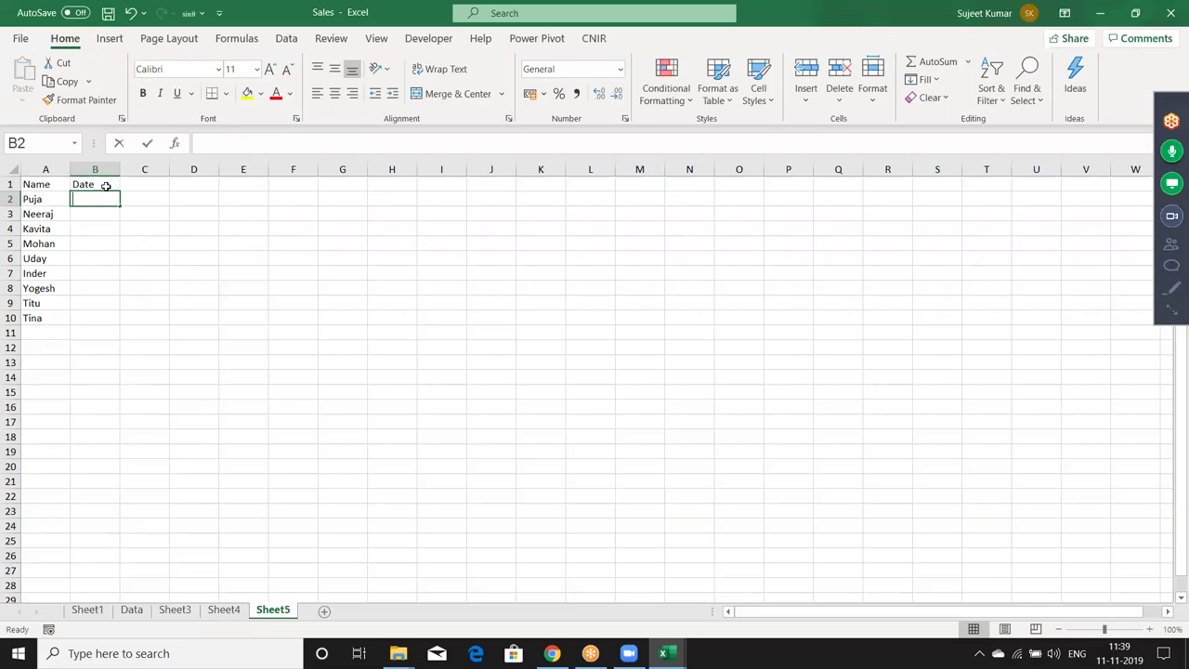
pyautogui.write('1-09')
pyautogui.press('Return')
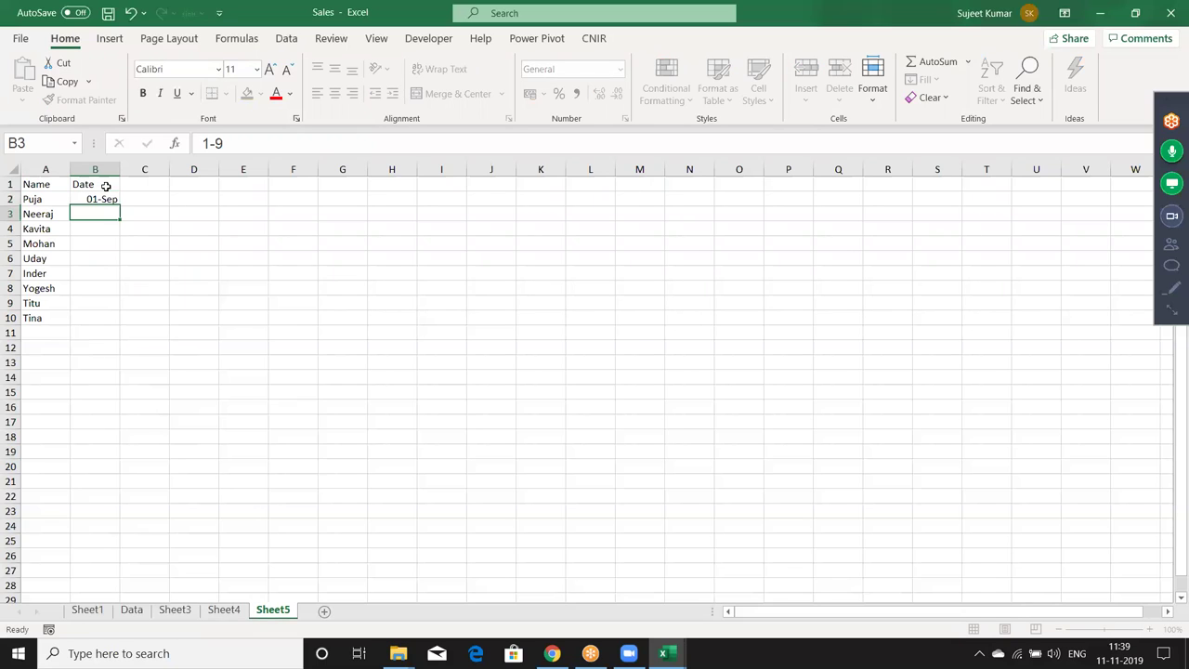
pyautogui.click(89, 198)
pyautogui.moveTo(117, 215); pyautogui.dragTo(119, 325)
# Add a Sales heading in C1.
pyautogui.click(151, 184)
pyautogui.write('SAles')
pyautogui.press('Return')
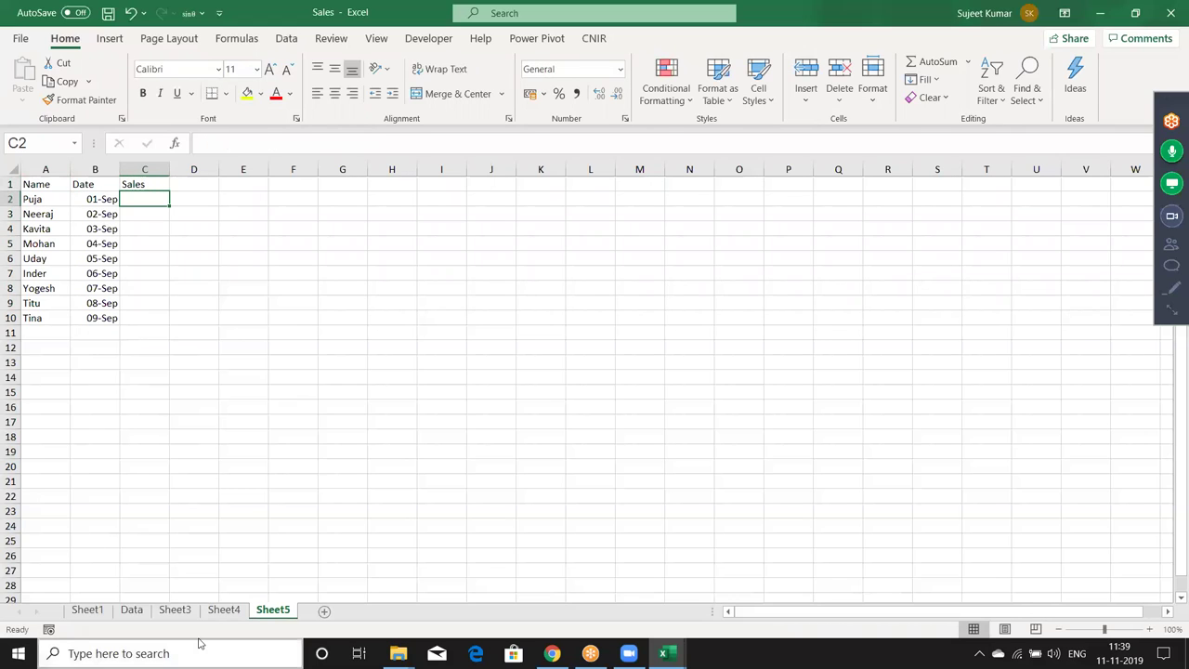
# Review ranges on the Data, Sheet3 and Sheet4 sheets, then return to Sheet5's 02-Sep cell.
pyautogui.click(135, 610)
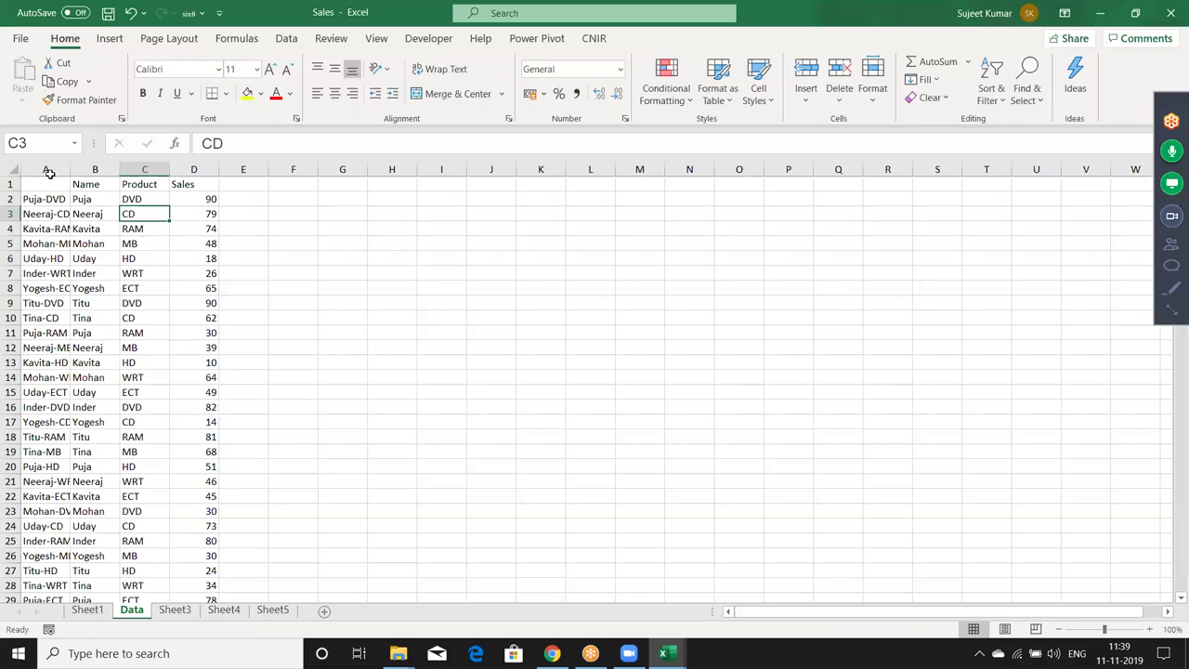
pyautogui.moveTo(46, 170); pyautogui.dragTo(243, 238)
pyautogui.click(177, 610)
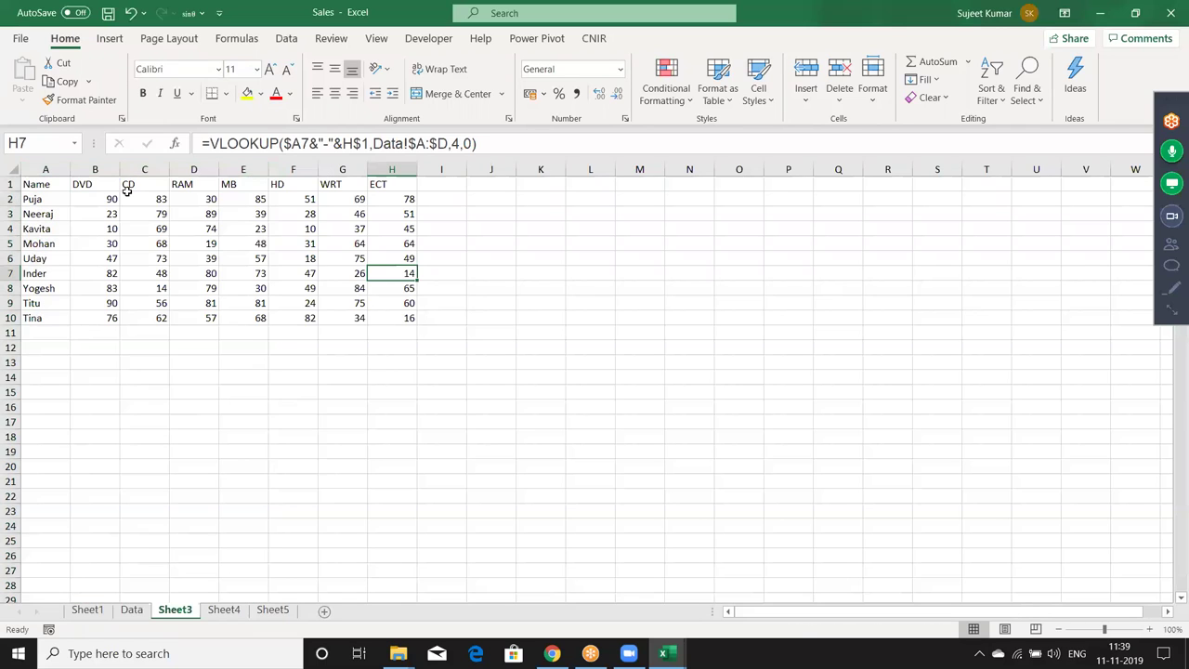
pyautogui.moveTo(130, 185); pyautogui.dragTo(345, 275)
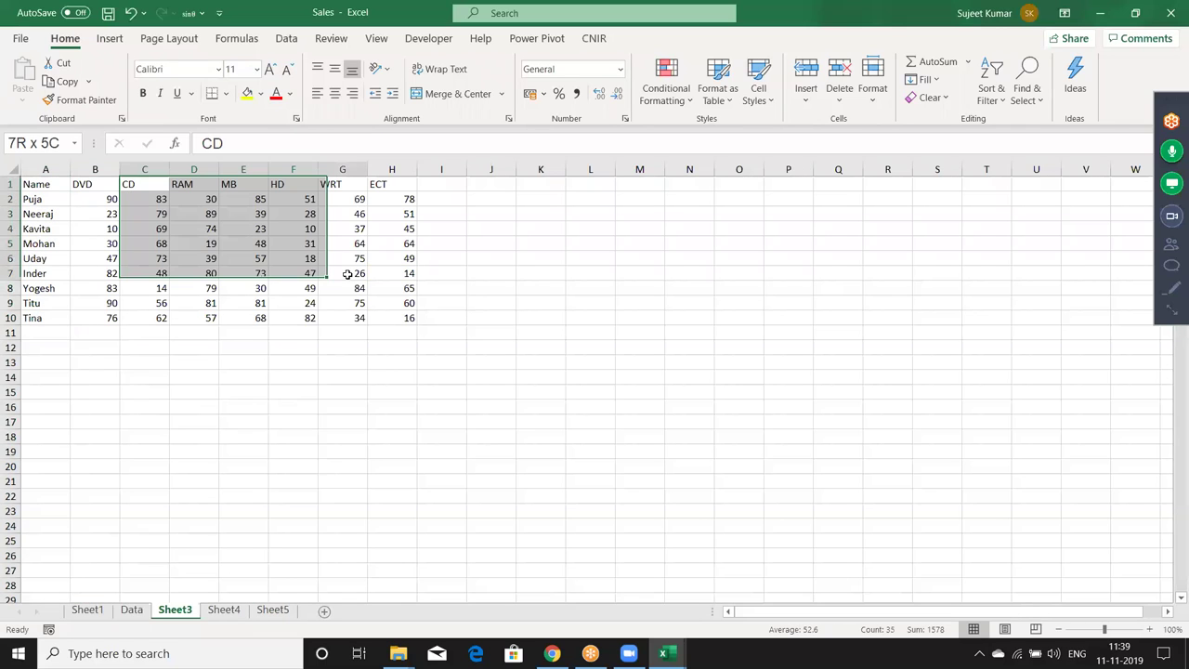
pyautogui.click(221, 610)
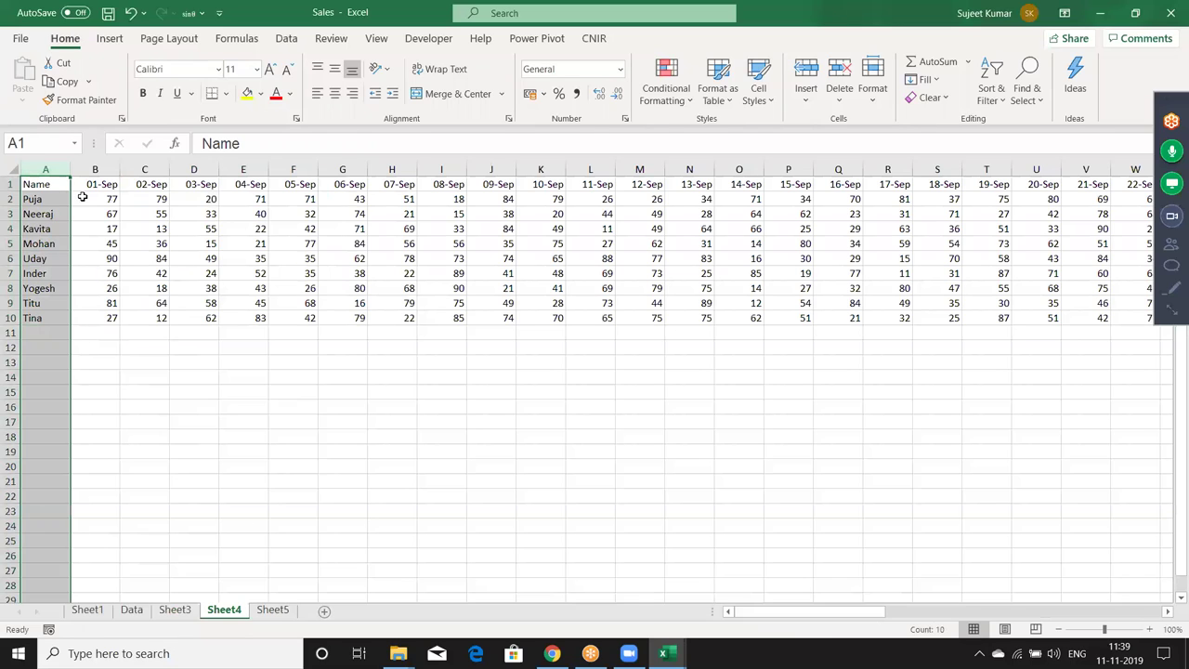
pyautogui.moveTo(80, 197); pyautogui.dragTo(443, 269)
pyautogui.click(273, 609)
pyautogui.click(117, 214)
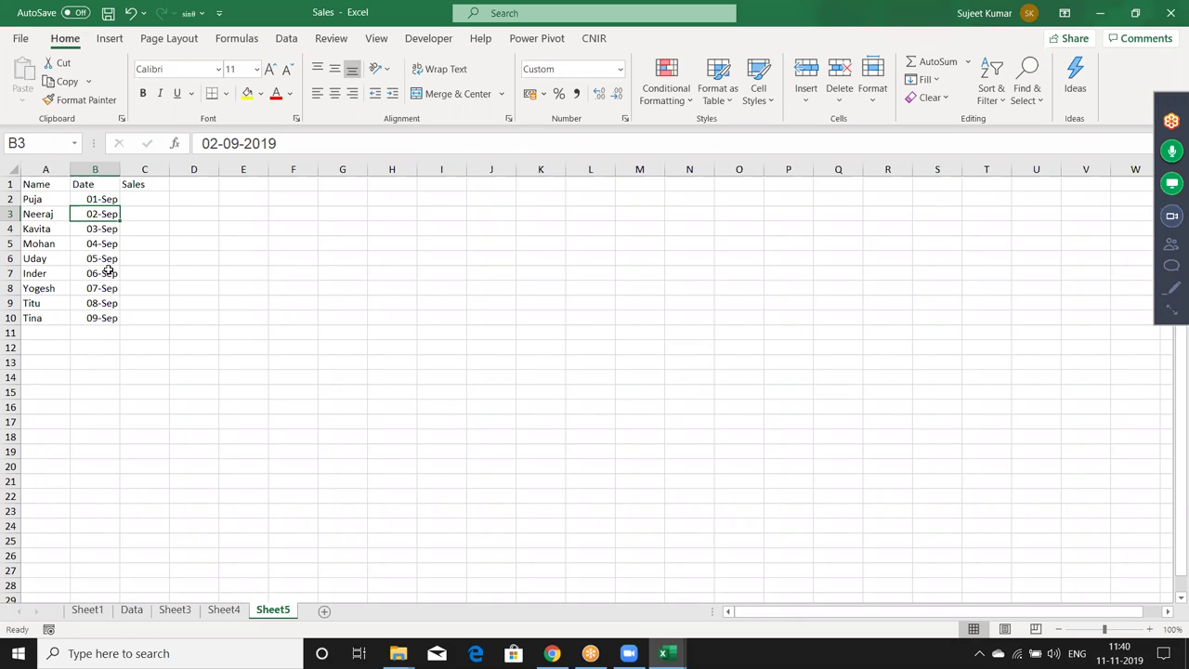
# Enter =VLOOKUP(A2,Sheet4!A:BM,2,0) in Sheet5 cell C2, returning 77.
pyautogui.doubleClick(138, 196)
pyautogui.write('=v')
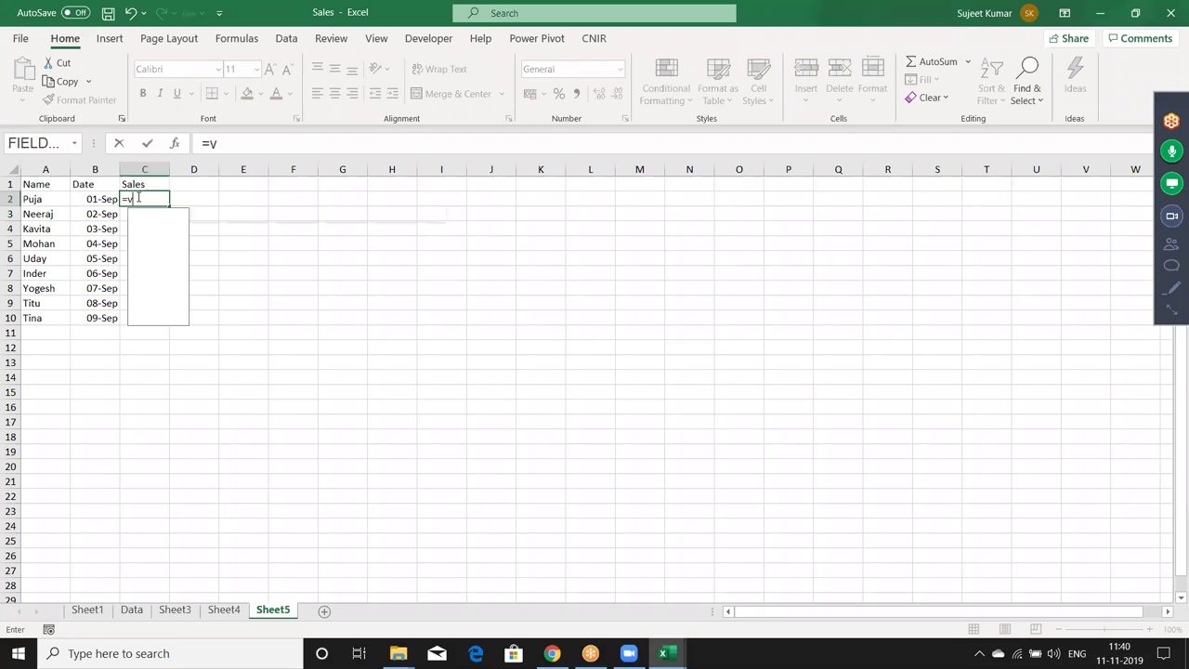
pyautogui.write('lookup(')
pyautogui.press('Left')
pyautogui.press('Left')
pyautogui.write(',')
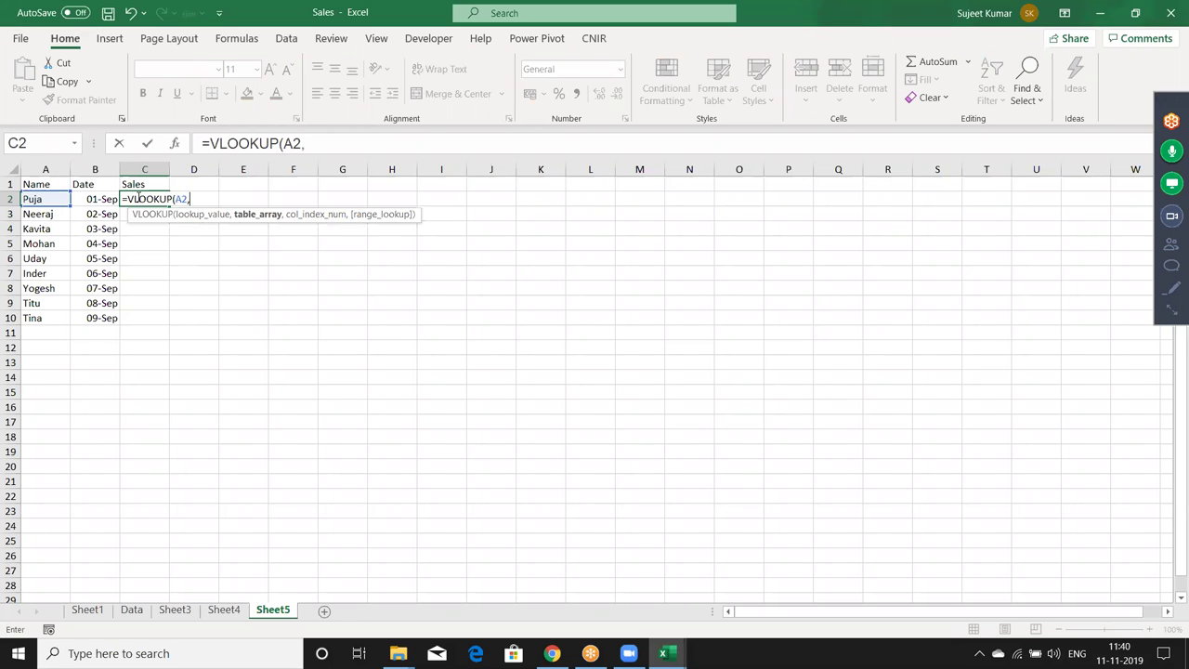
pyautogui.click(232, 609)
pyautogui.click(44, 169)
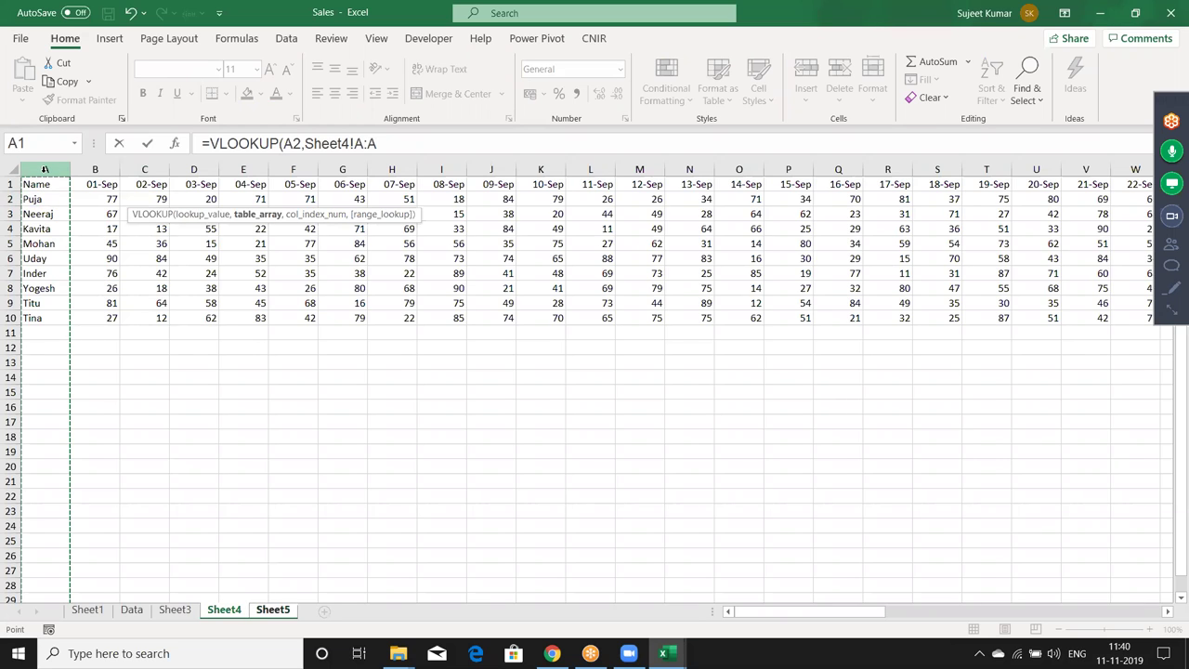
pyautogui.hotkey('ctrl', 'shift', 'Right')
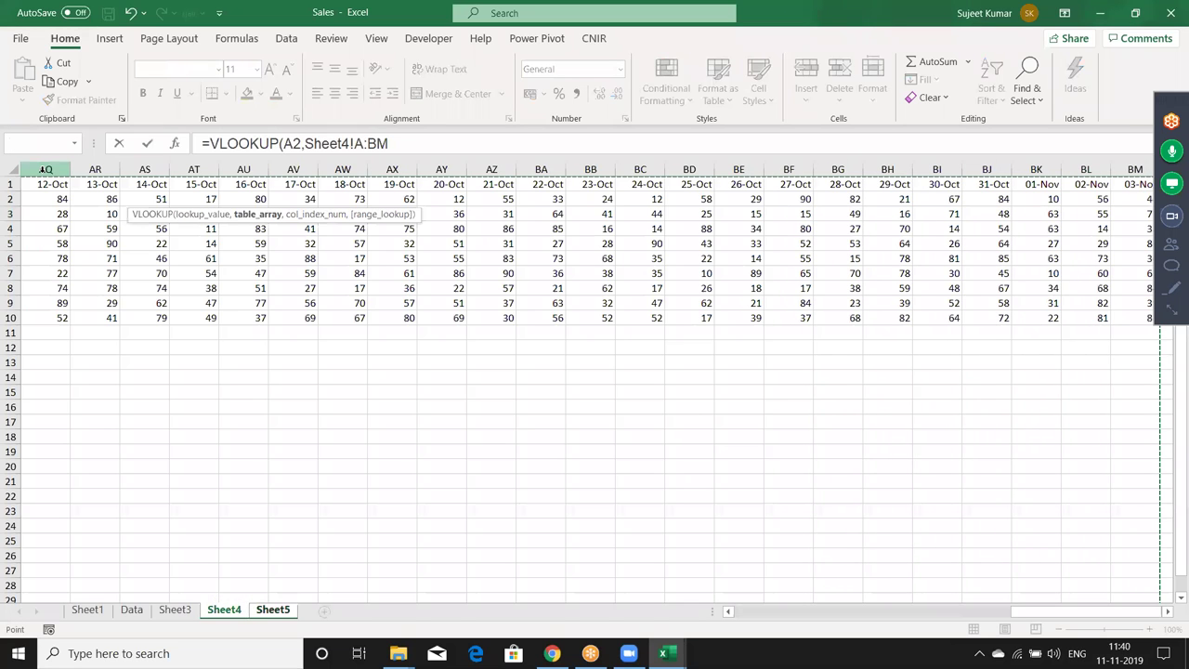
pyautogui.write(',')
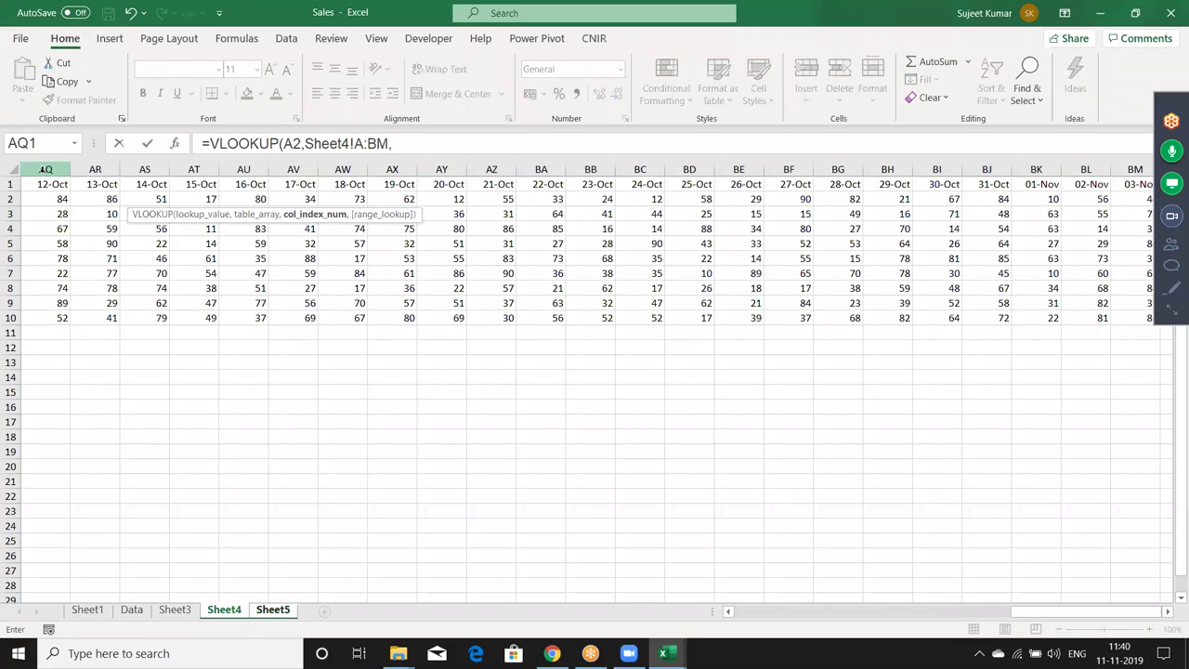
pyautogui.write('2')
pyautogui.write(',0')
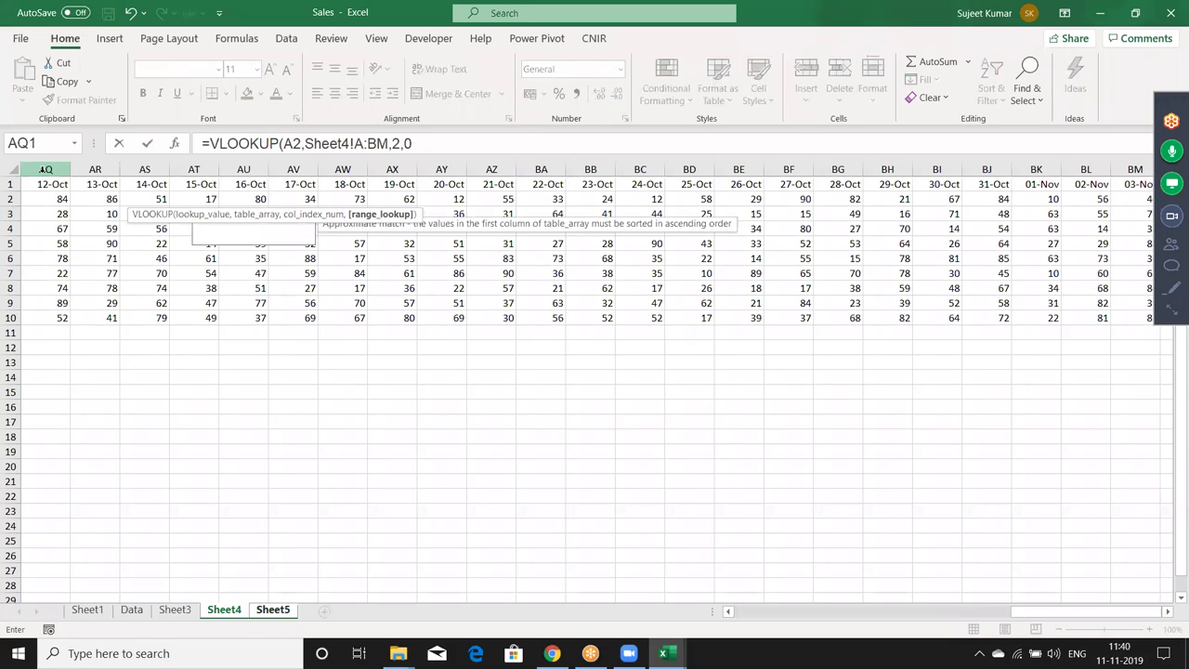
pyautogui.press('Return')
pyautogui.press('Up')
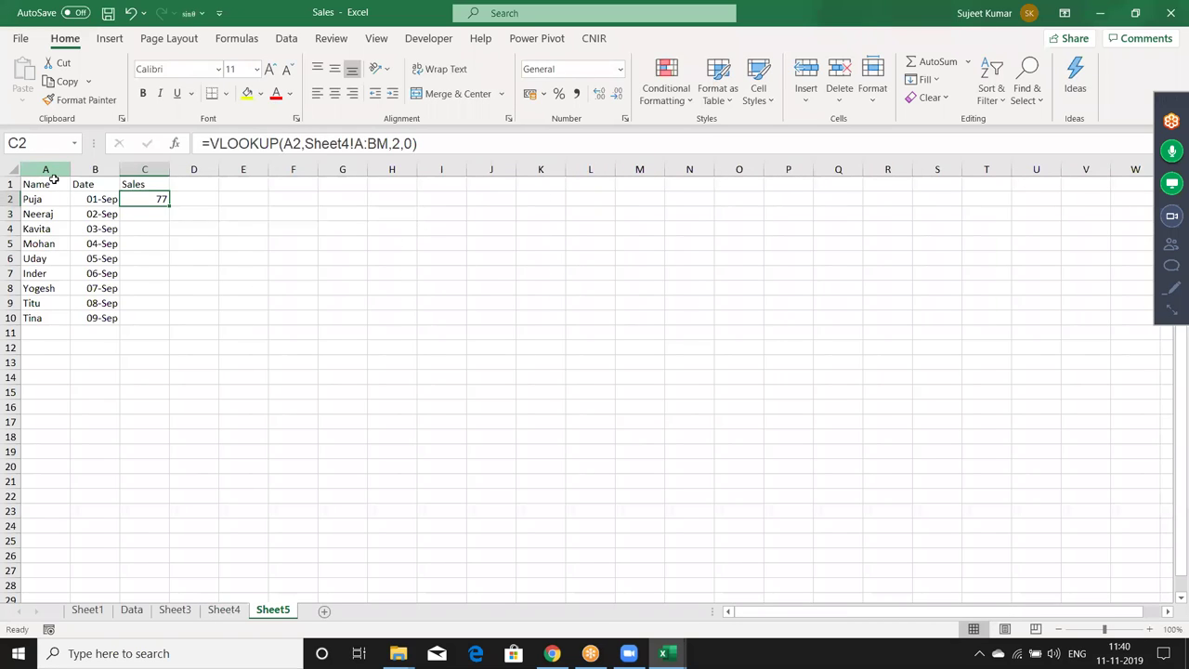
# Replace the column number 2 in C2's VLOOKUP with MATCH(B2,Sheet4!1:1,0).
pyautogui.click(421, 148)
pyautogui.press('Left')
pyautogui.press('Left')
pyautogui.press('Left')
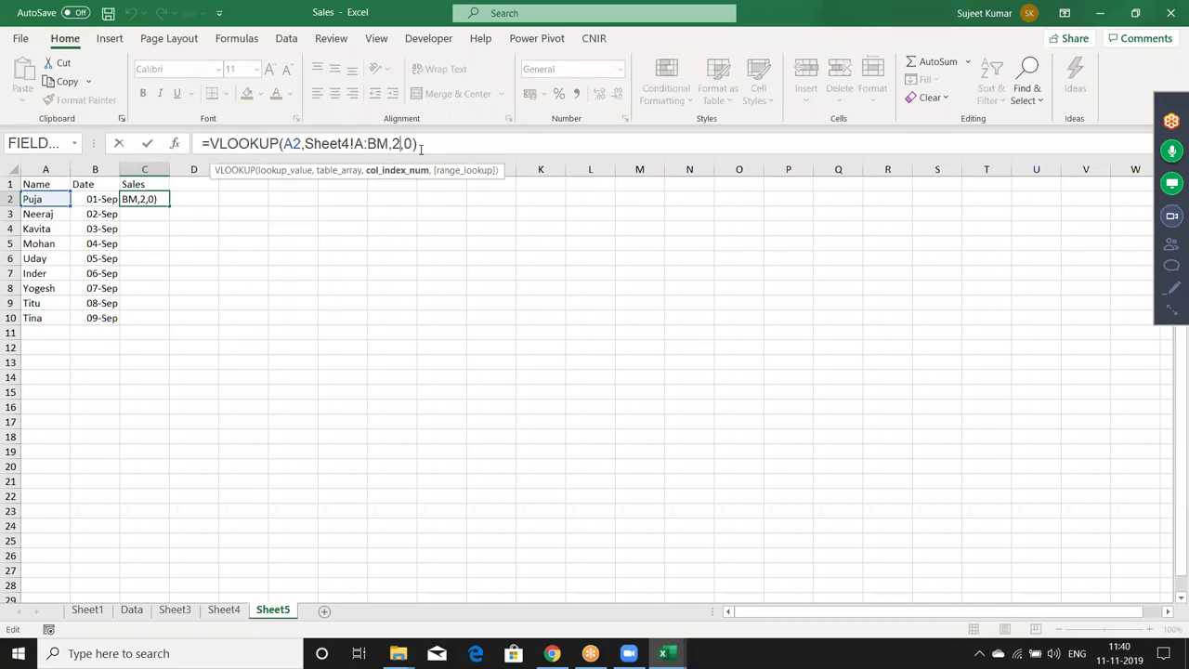
pyautogui.press('BackSpace')
pyautogui.write('mat')
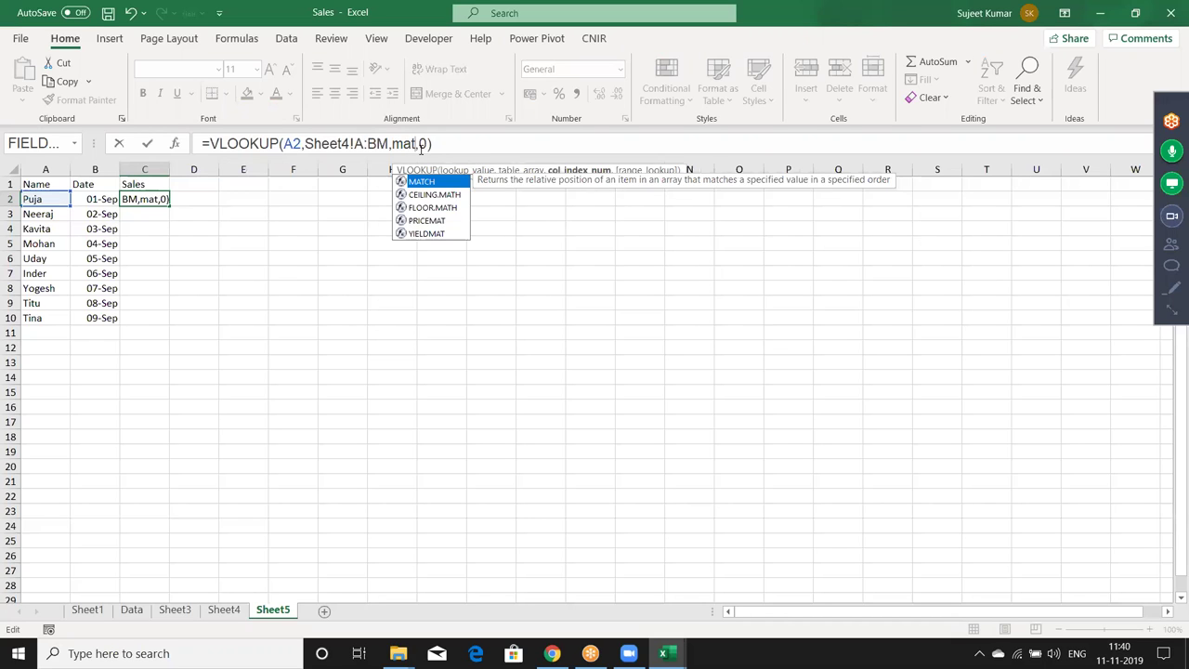
pyautogui.press('Tab')
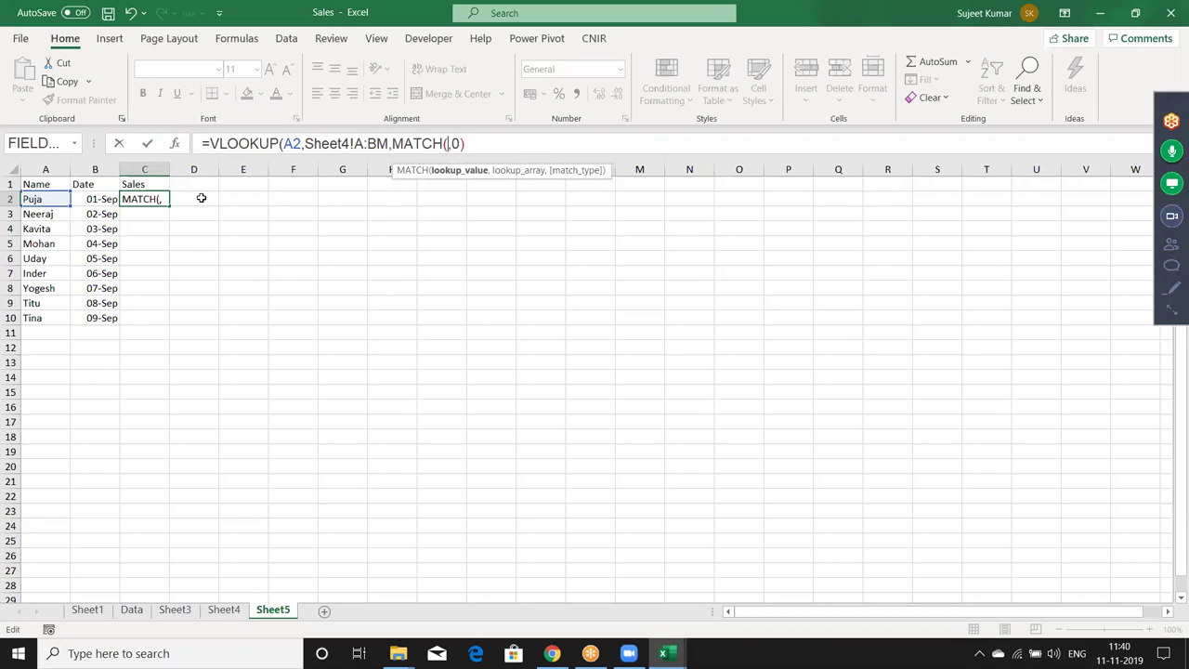
pyautogui.click(108, 197)
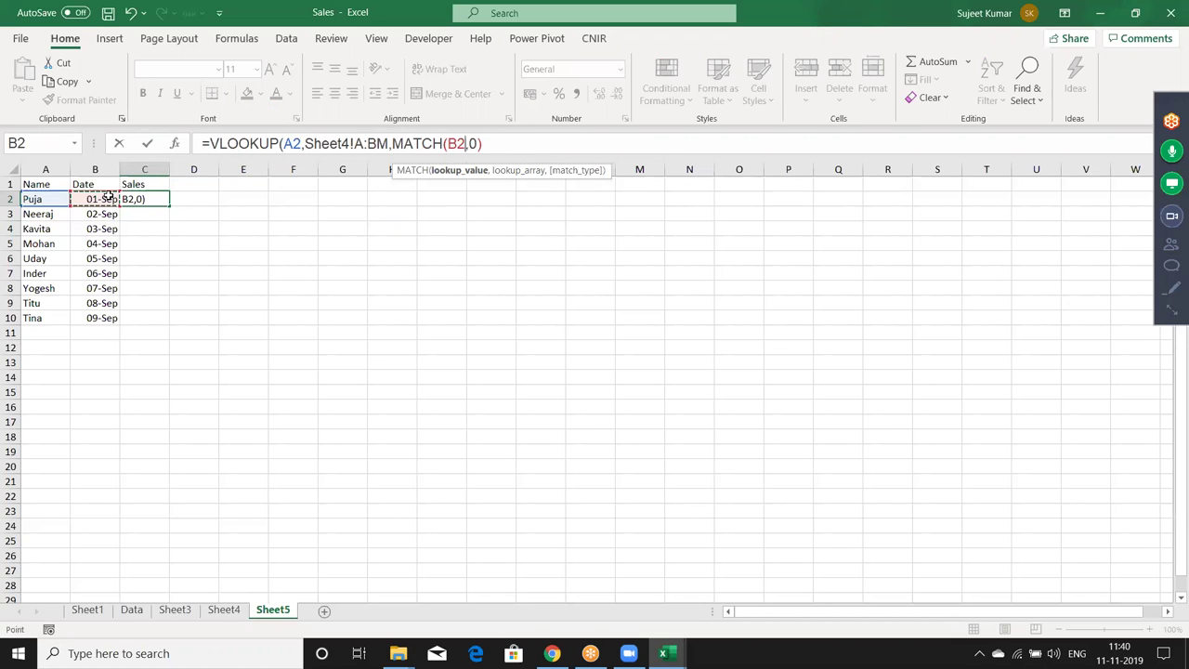
pyautogui.write(',')
pyautogui.click(224, 610)
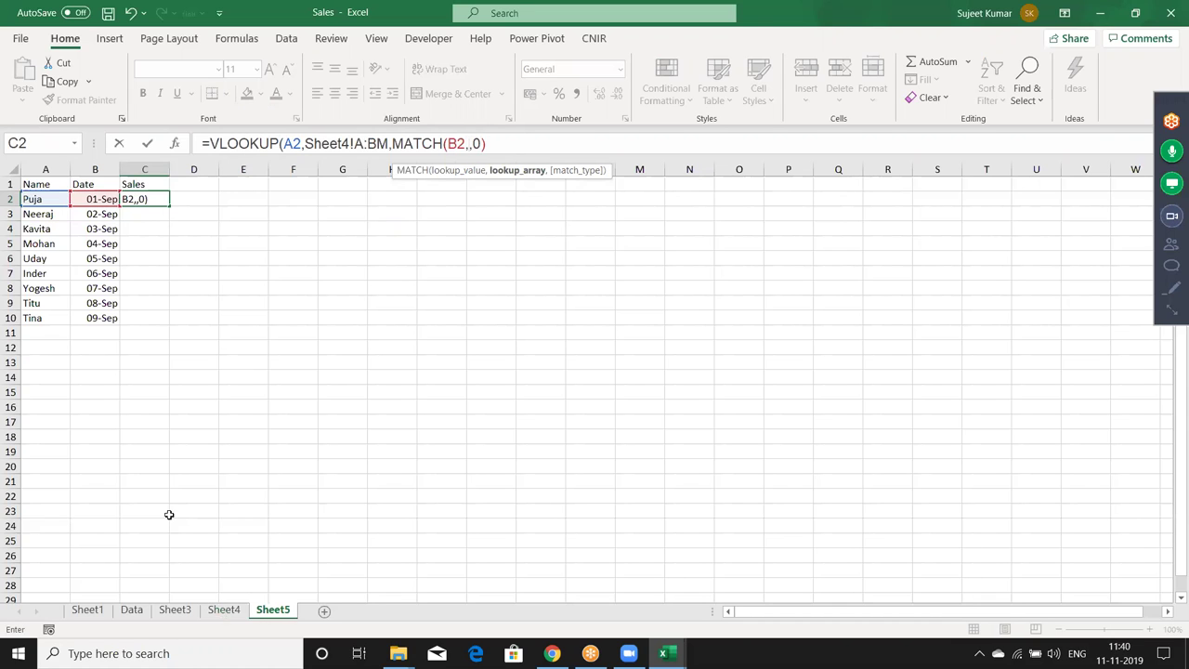
pyautogui.click(10, 183)
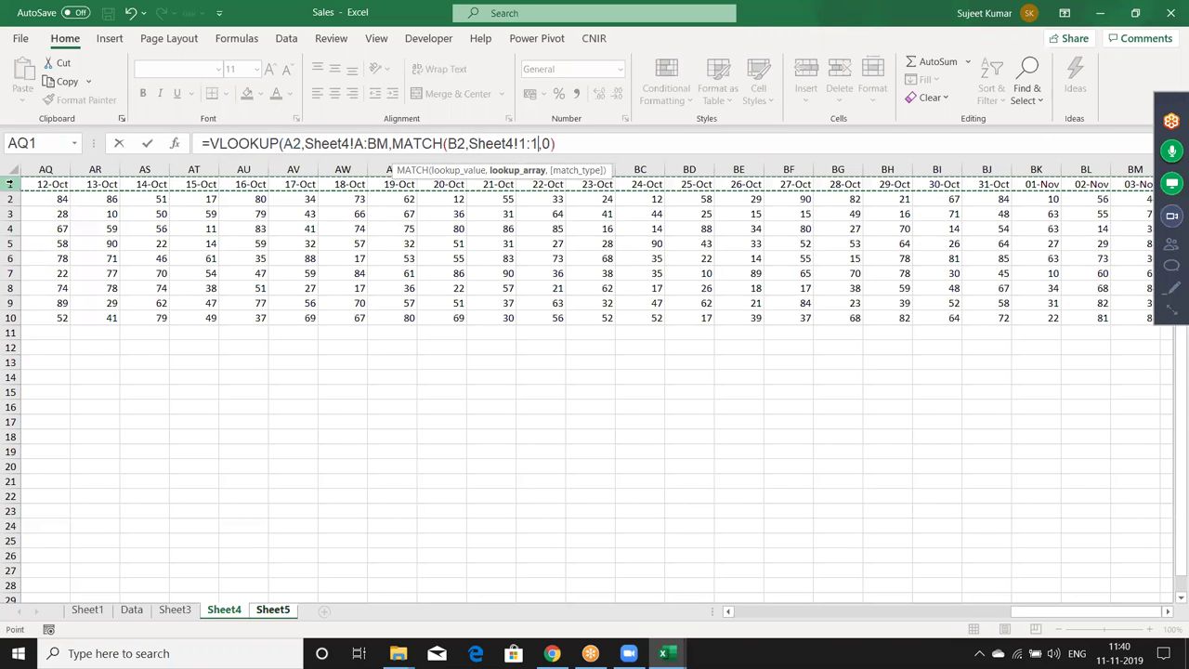
pyautogui.write(',0')
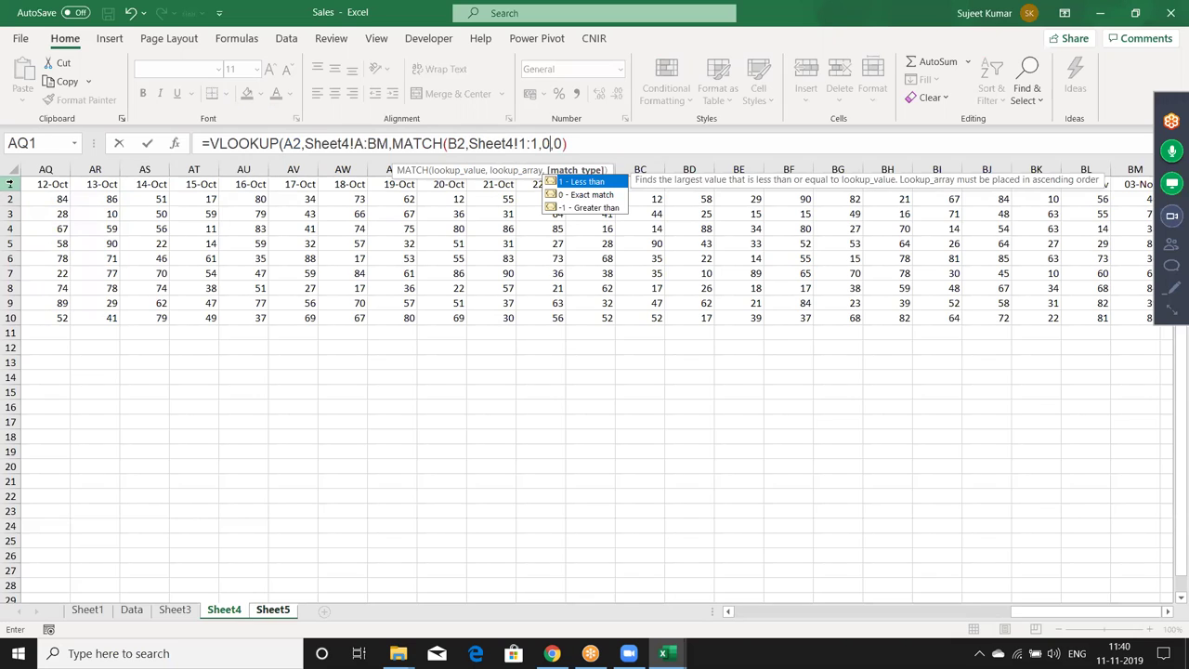
pyautogui.write(')')
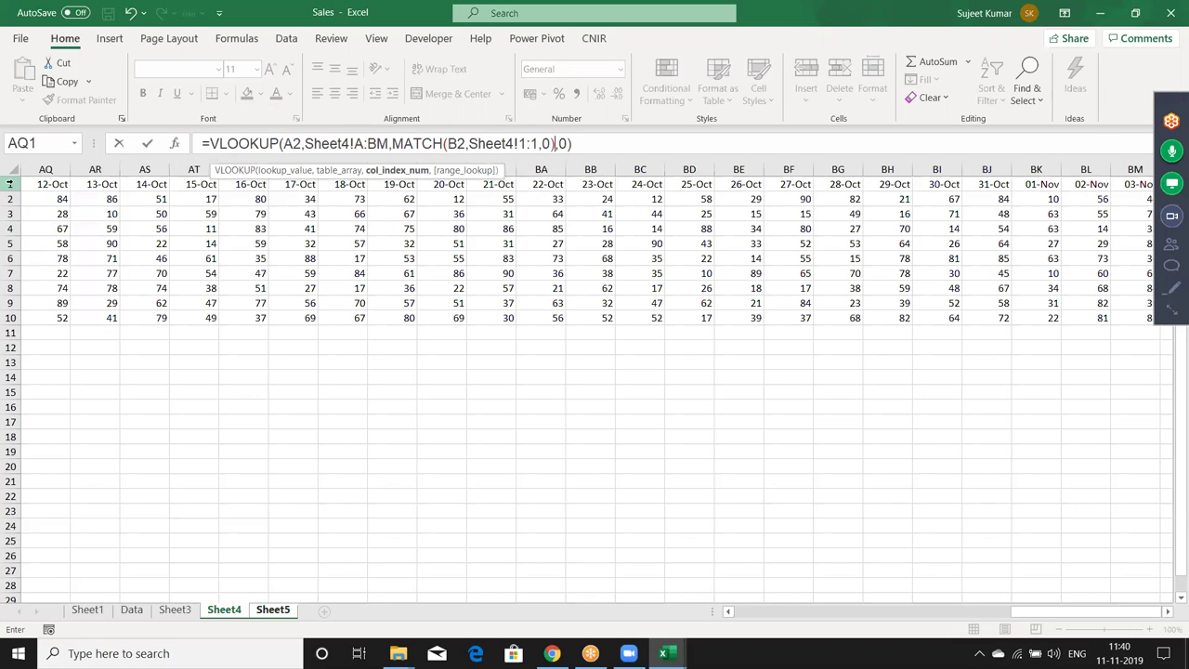
pyautogui.press('Return')
# Make the header row reference absolute as Sheet4!$1:$1 in the C2 formula.
pyautogui.click(144, 198)
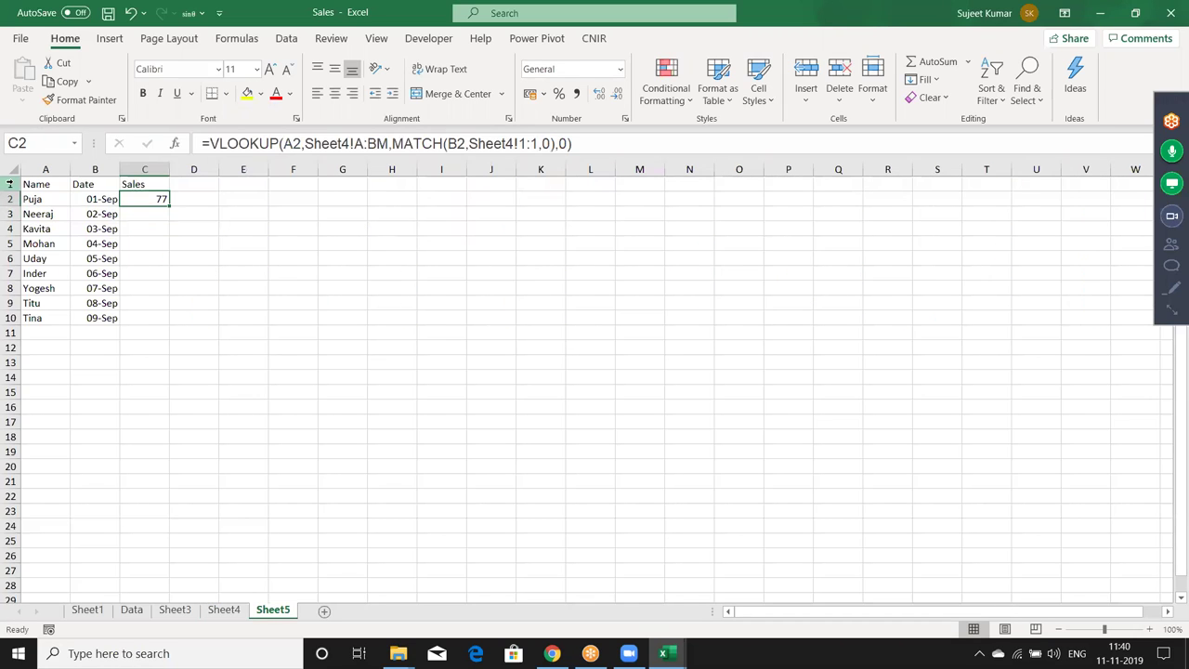
pyautogui.press('F2')
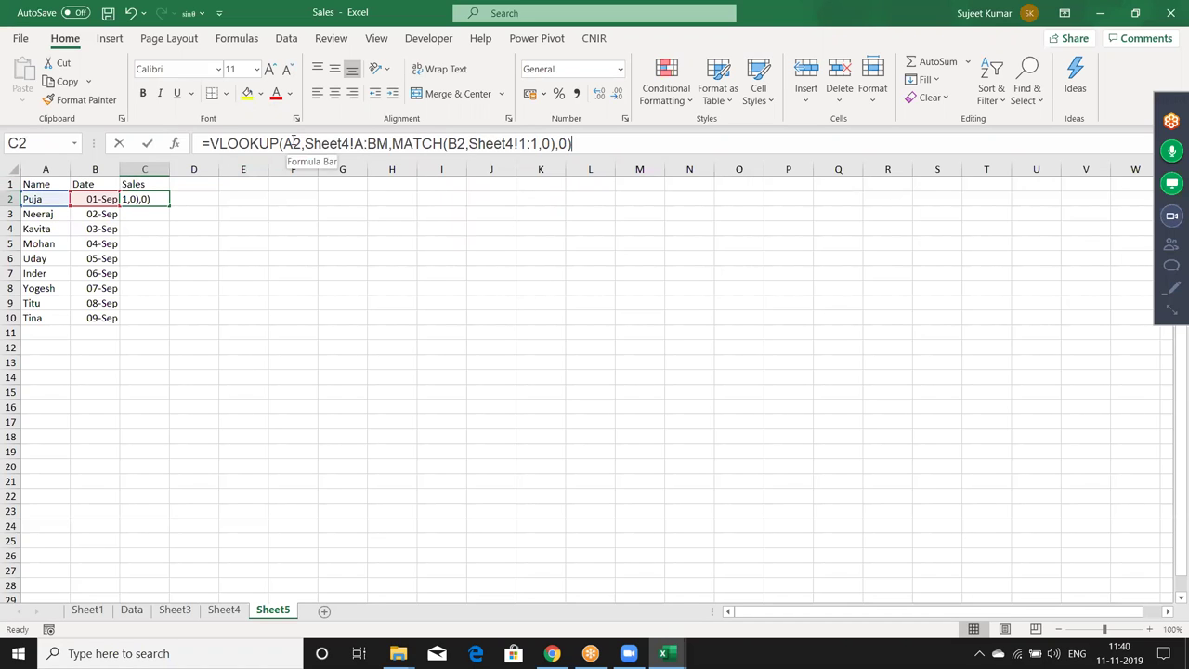
pyautogui.click(293, 143)
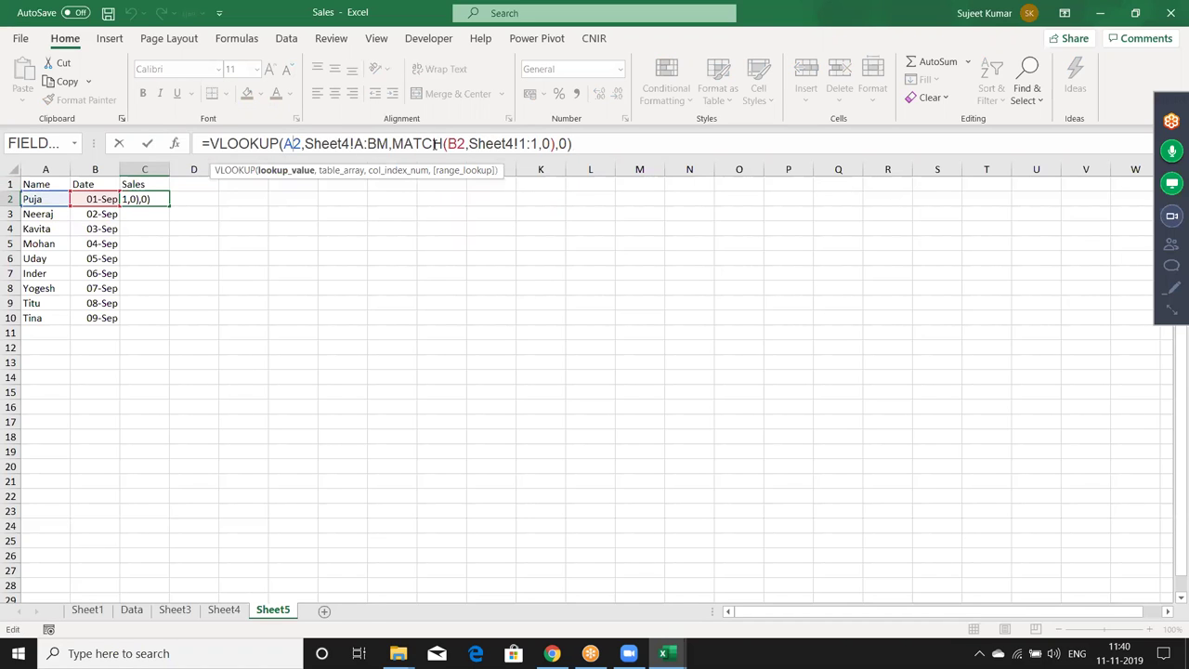
pyautogui.click(461, 143)
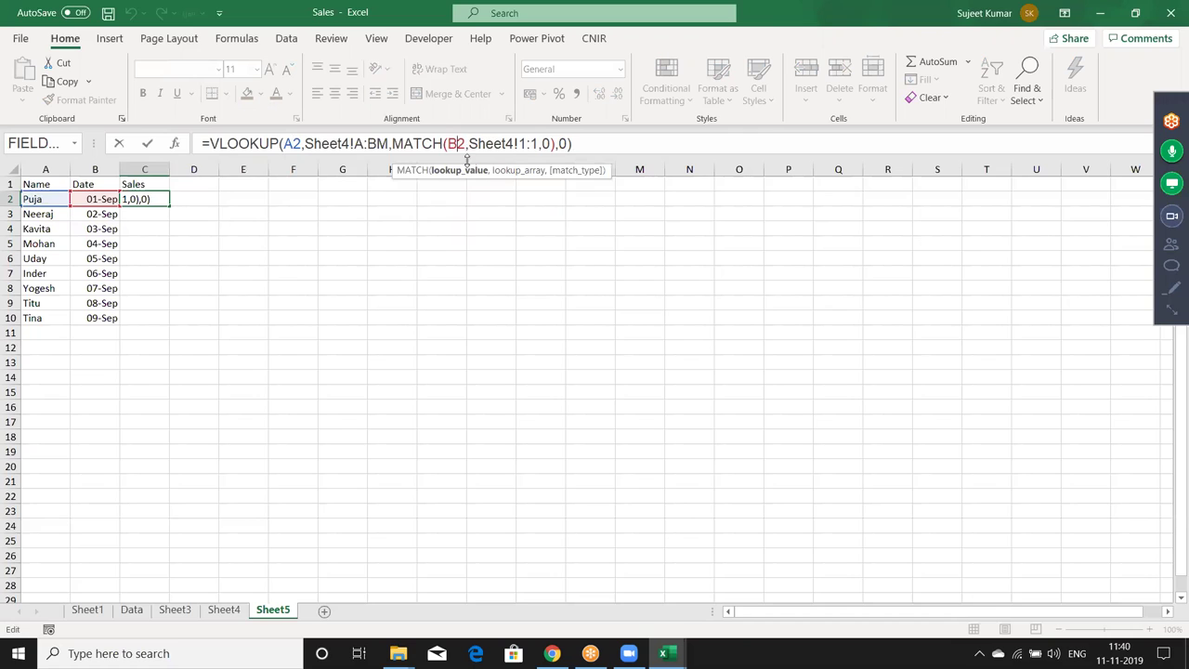
pyautogui.click(531, 143)
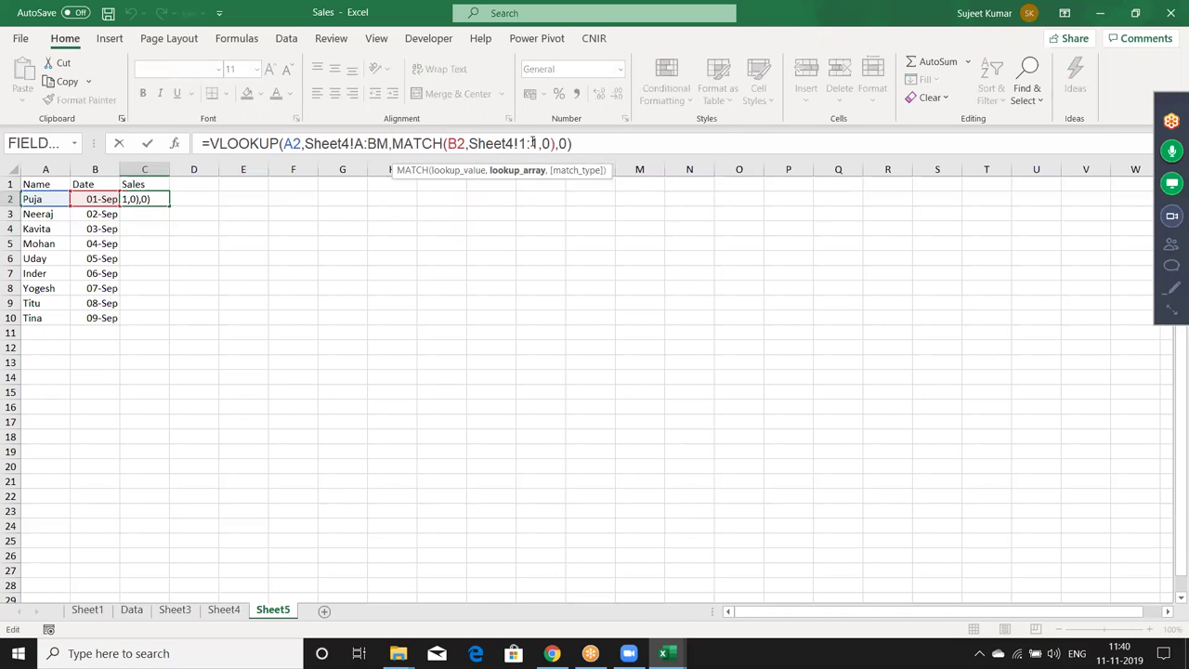
pyautogui.doubleClick(533, 144)
pyautogui.press('Return')
# Fill the C2 lookup formula down through C10, giving values from 77 to 74.
pyautogui.press('Left')
pyautogui.hotkey('ctrl', 'Down')
pyautogui.press('Right')
pyautogui.hotkey('ctrl', 'shift', 'Up')
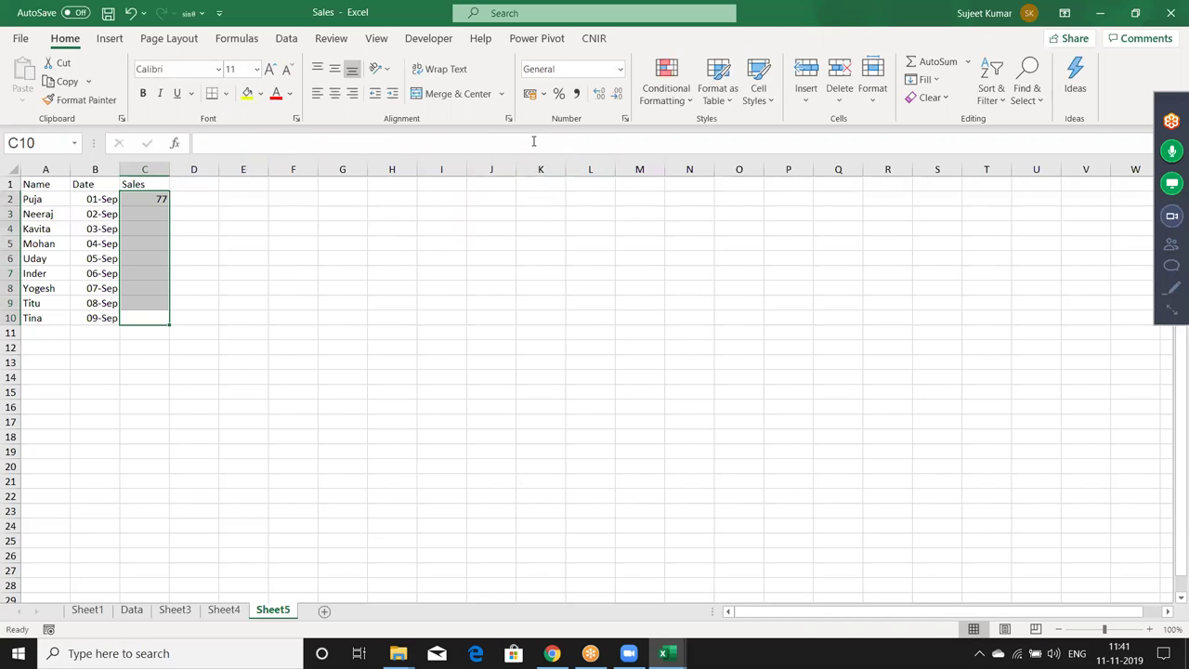
pyautogui.hotkey('ctrl', 'd')
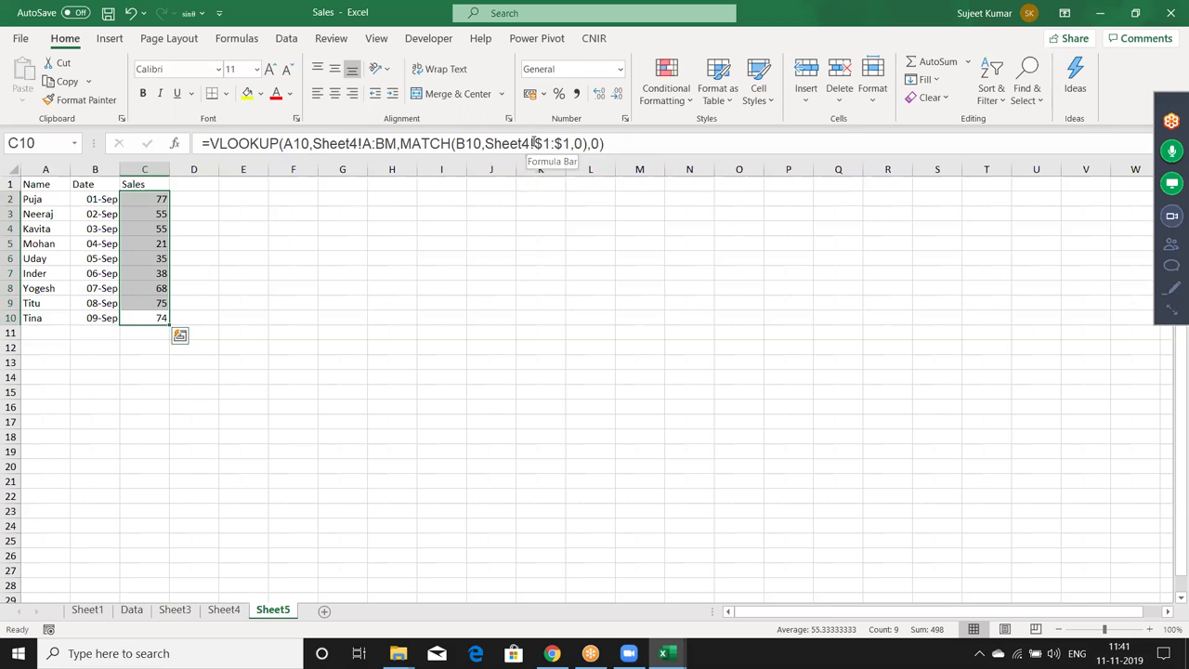
pyautogui.press('Escape')
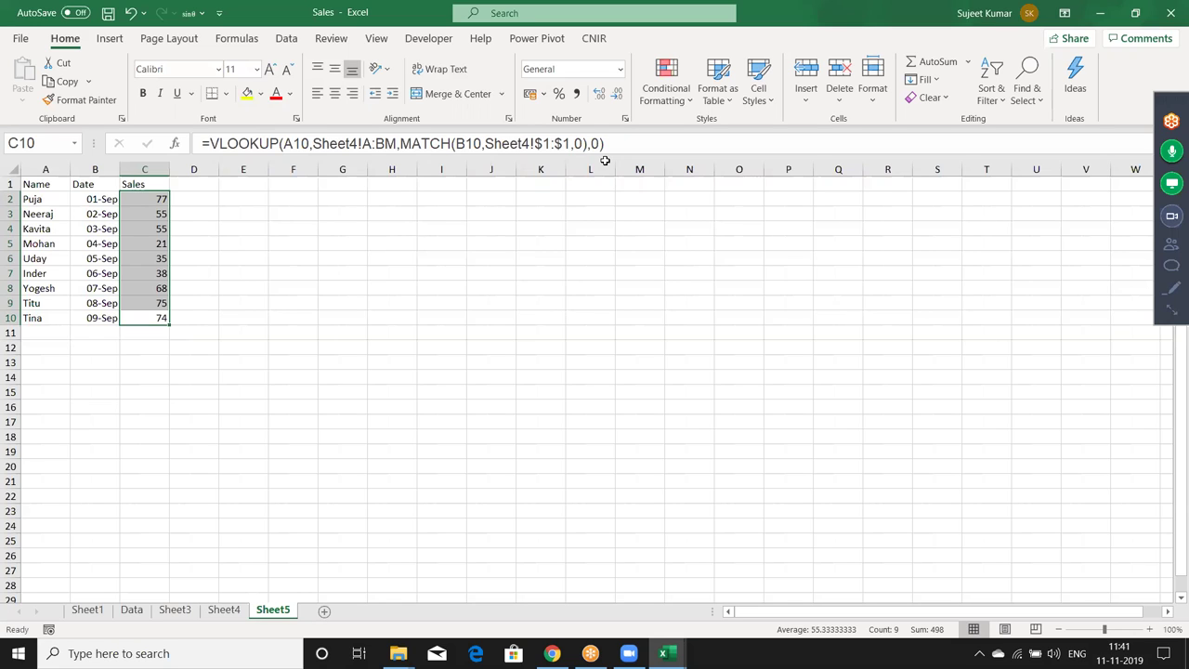
# Insert a new sheet and rename it Q.
pyautogui.click(342, 332)
pyautogui.click(324, 610)
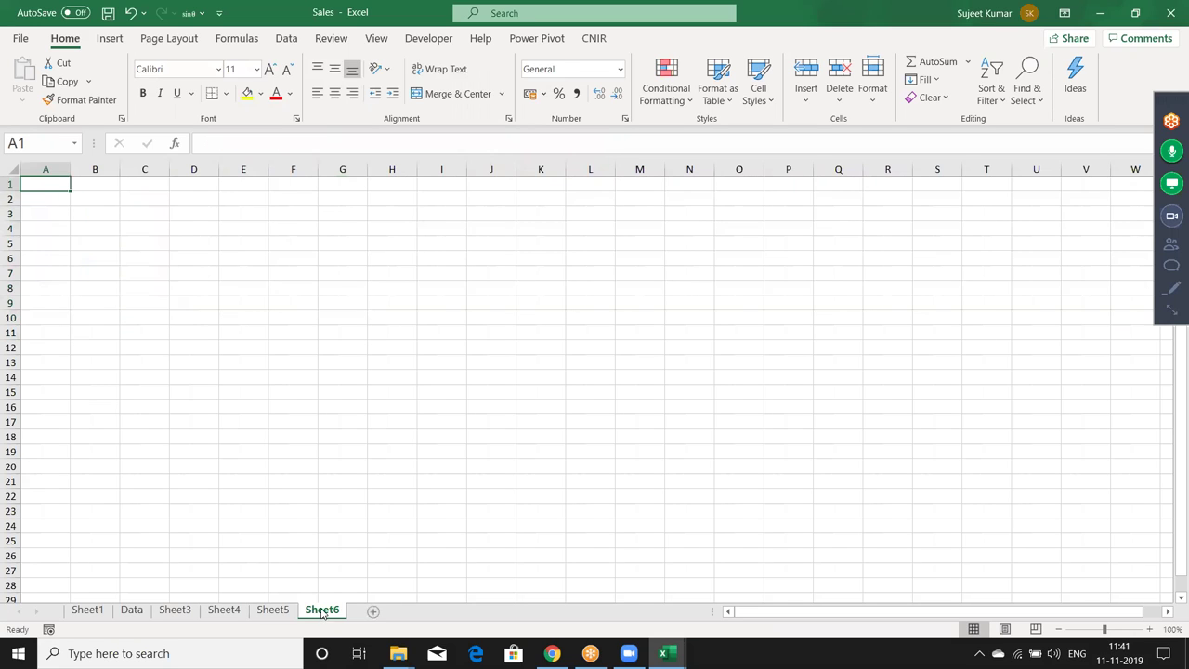
pyautogui.doubleClick(321, 609)
pyautogui.write('Q')
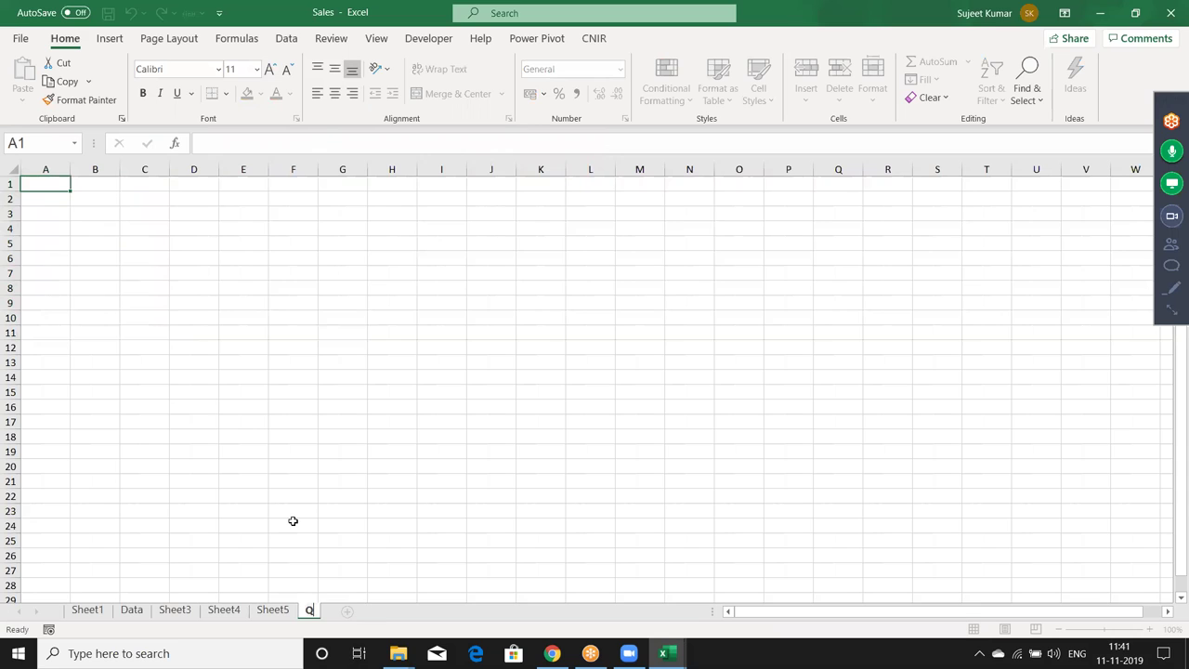
# Type the note 'look Data from Sheet 4' in cell A2 of sheet Q.
pyautogui.click(224, 609)
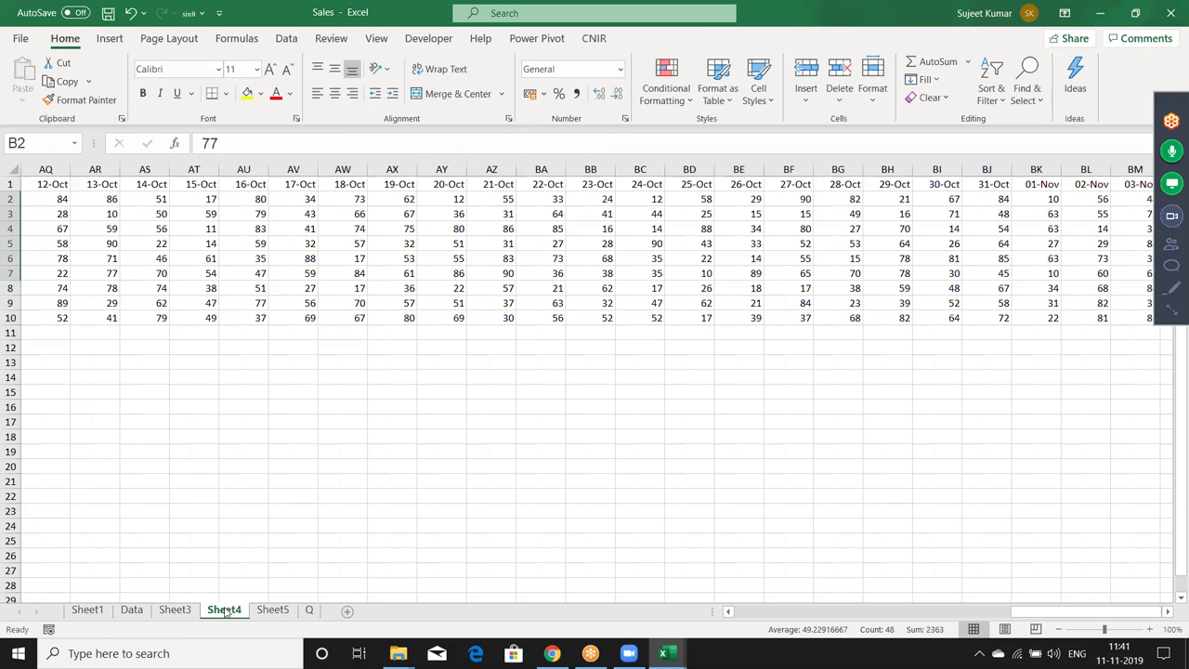
pyautogui.click(286, 614)
pyautogui.hotkey('ctrl', 'pagedown')
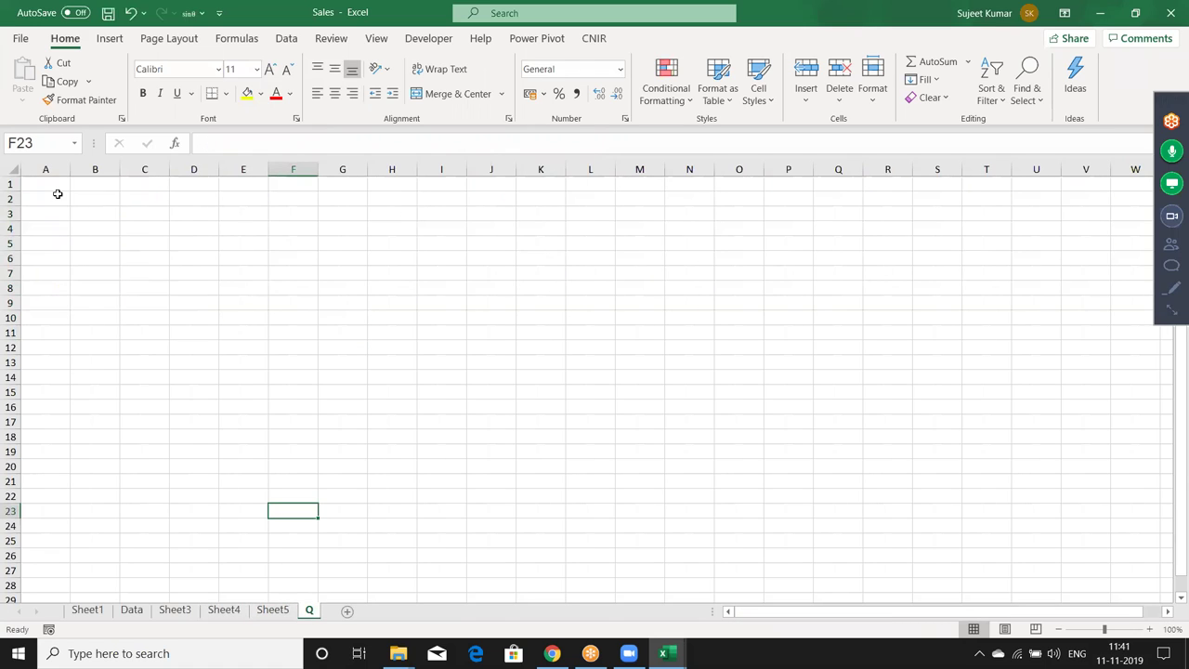
pyautogui.click(58, 193)
pyautogui.write('look Data fro')
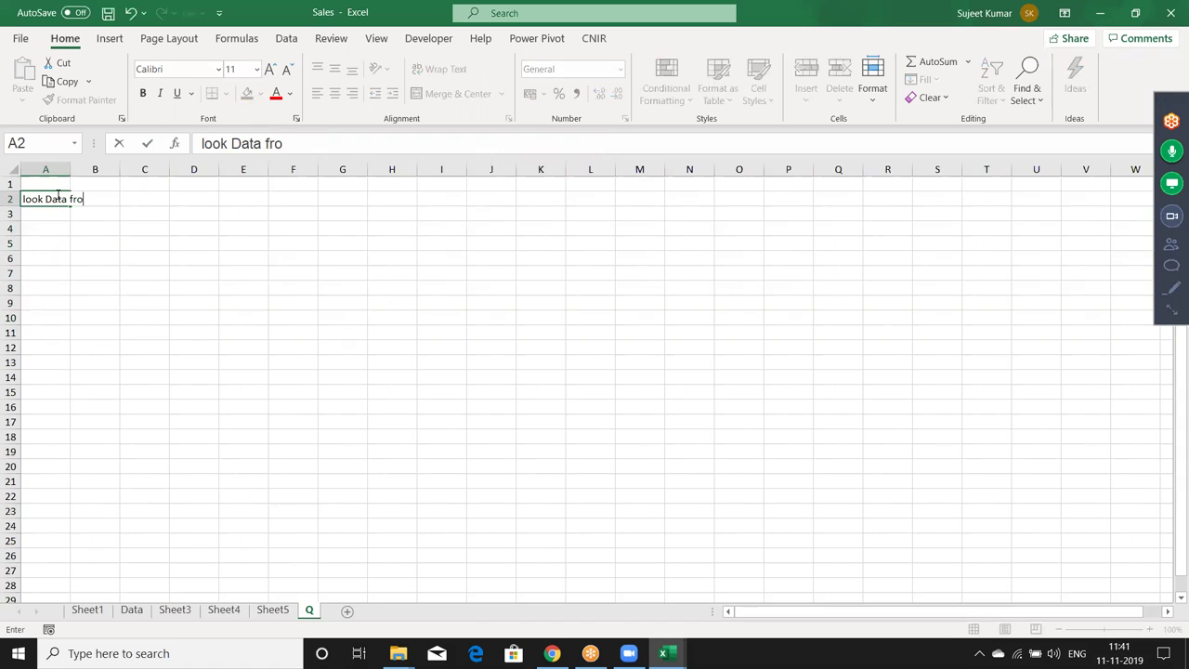
pyautogui.write('m Sheet ')
pyautogui.write('4')
pyautogui.press('Return')
pyautogui.press('Return')
pyautogui.press('Return')
# Add the Name heading with a sample name below, plus From and To headings in B5:C5.
pyautogui.write('Name')
pyautogui.press('Return')
pyautogui.write('Puja')
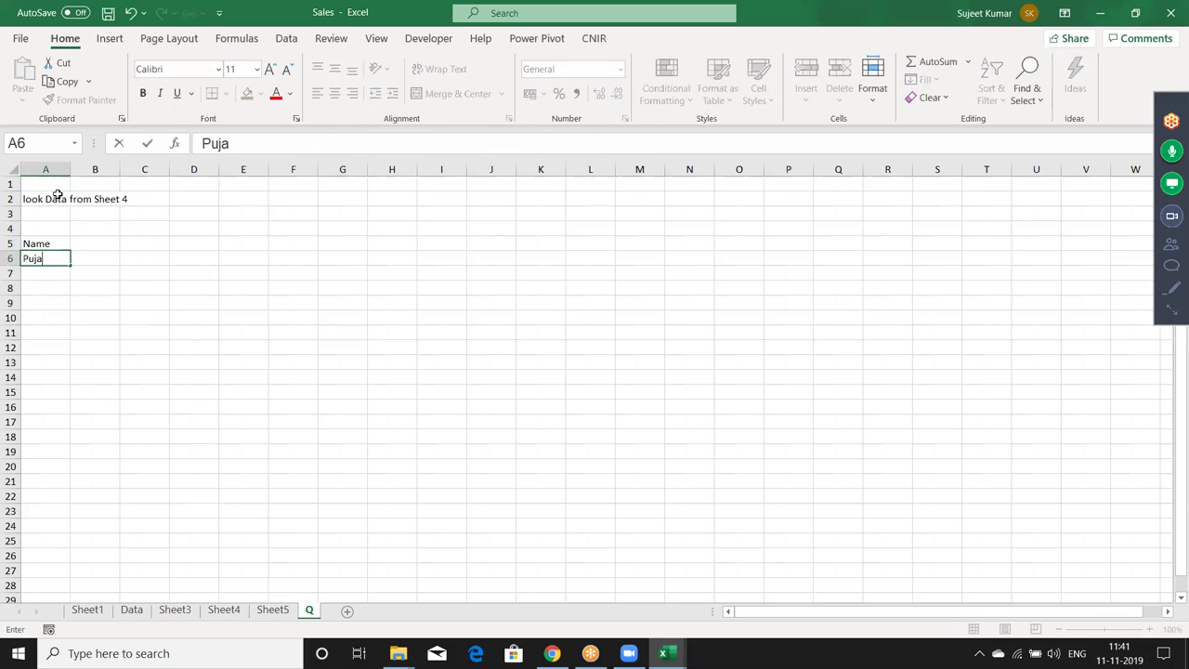
pyautogui.press('Tab')
pyautogui.press('Up')
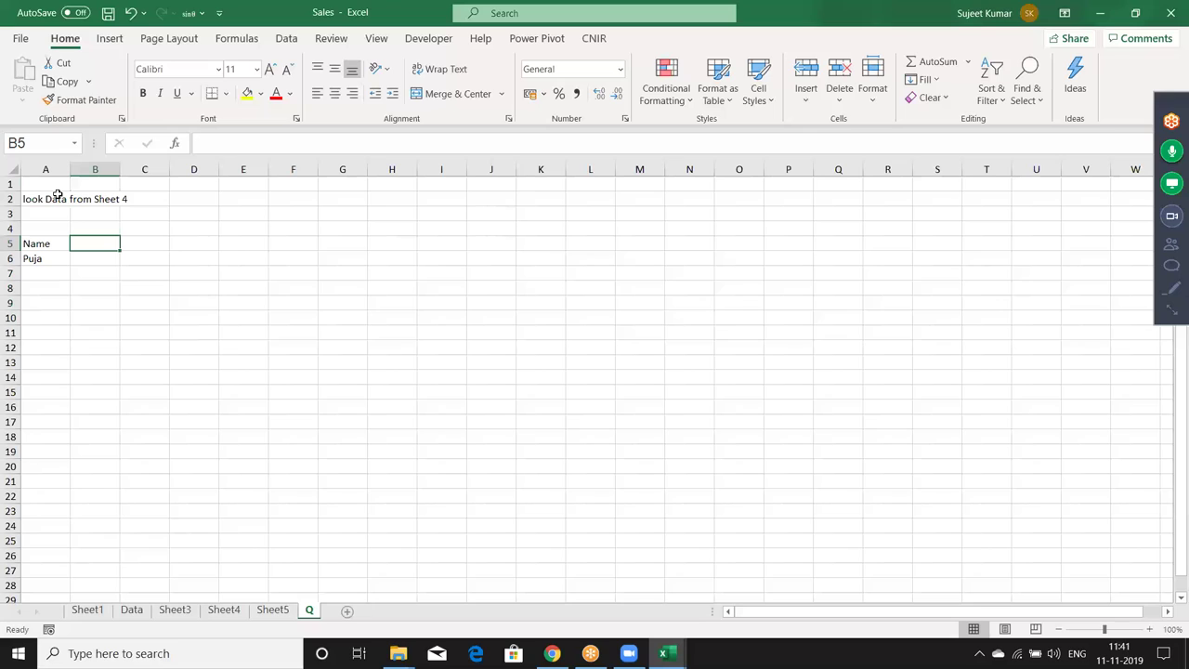
pyautogui.press('Up')
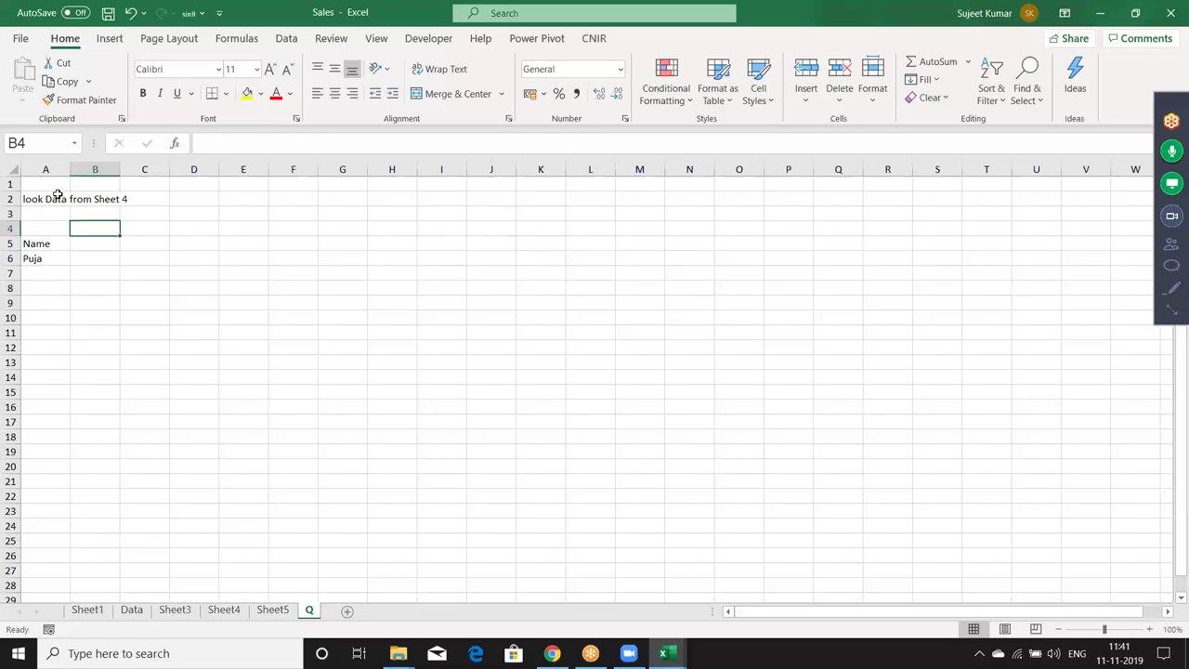
pyautogui.press('Down')
pyautogui.write('From')
pyautogui.press('Tab')
pyautogui.write('To')
pyautogui.press('Return')
# Enter the dates 01-Sep in B6 and 10-Sep in C6.
pyautogui.write('1-9')
pyautogui.hotkey('ctrl', 'Return')
pyautogui.press('Tab')
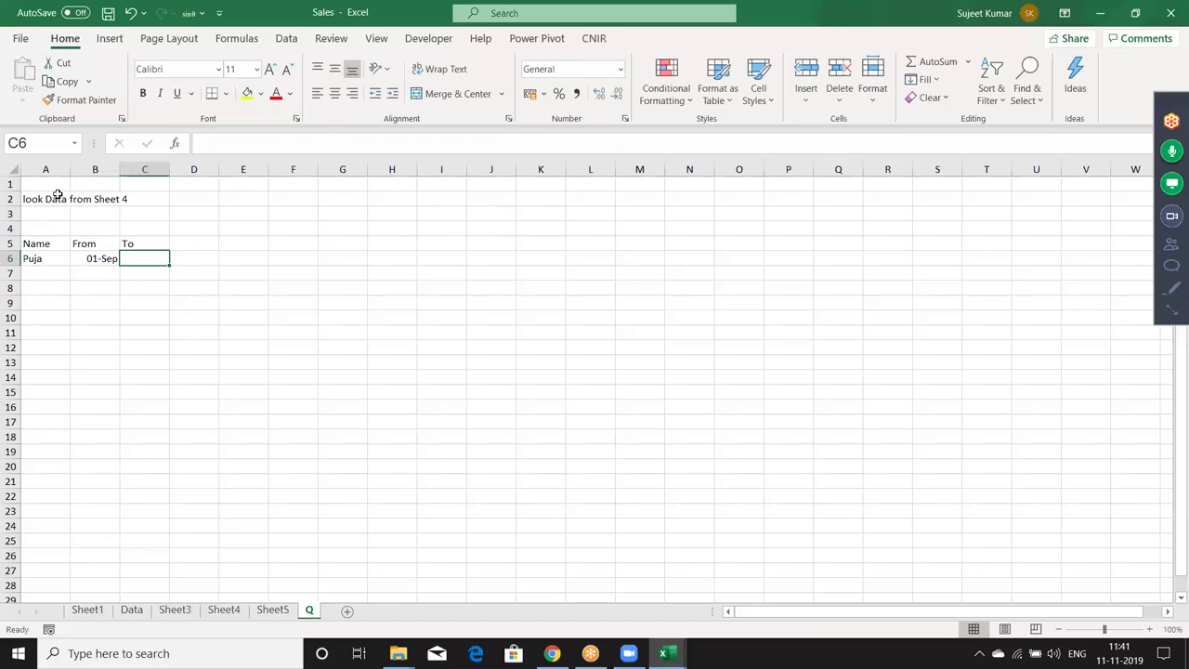
pyautogui.write('10-9')
pyautogui.press('Return')
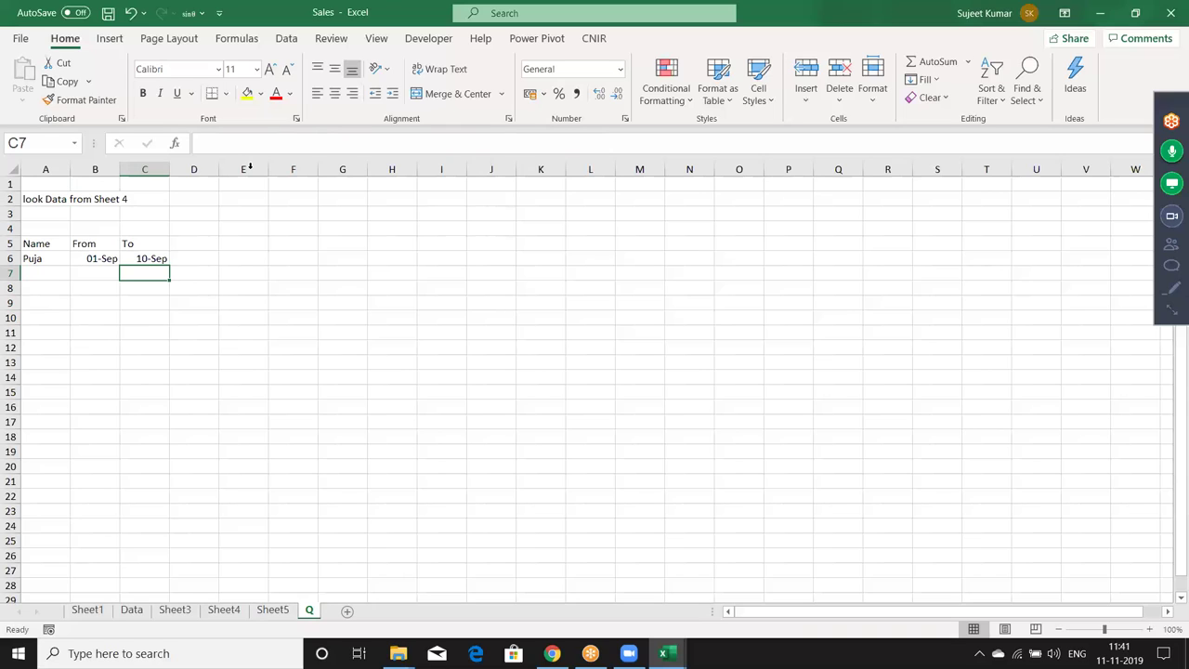
# Fill the block B9:W12 with yellow.
pyautogui.moveTo(95, 303); pyautogui.dragTo(923, 363)
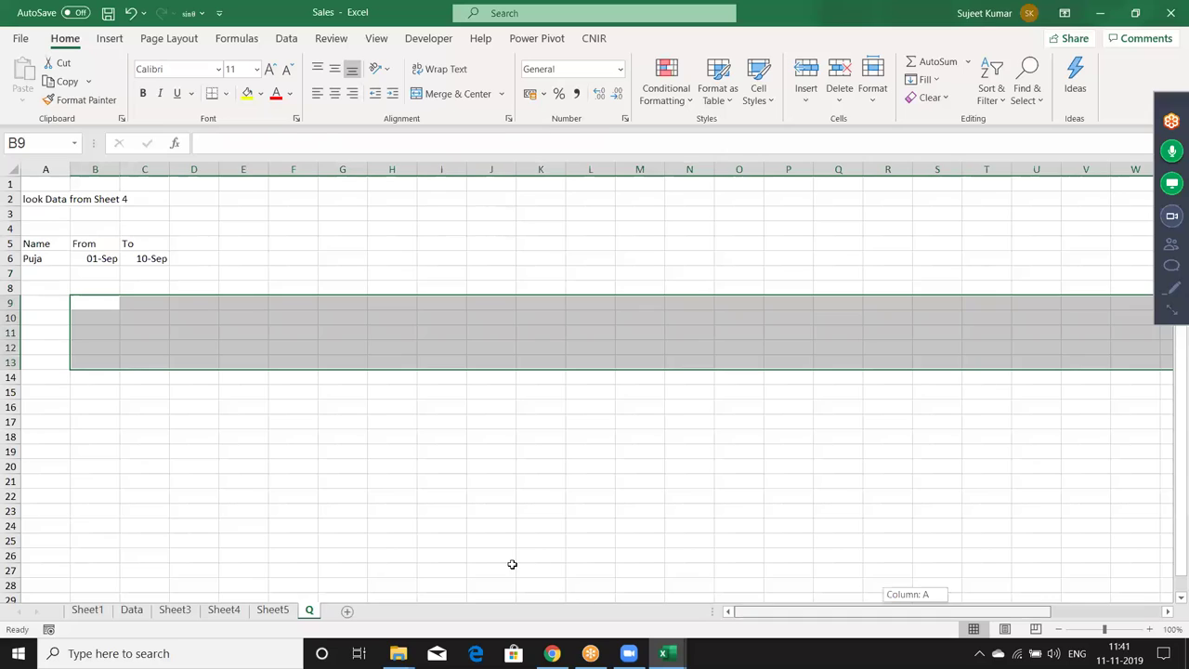
pyautogui.moveTo(923, 613)
pyautogui.mouseDown()
pyautogui.moveTo(355, 314)
pyautogui.moveTo(1141, 345)
pyautogui.mouseUp()
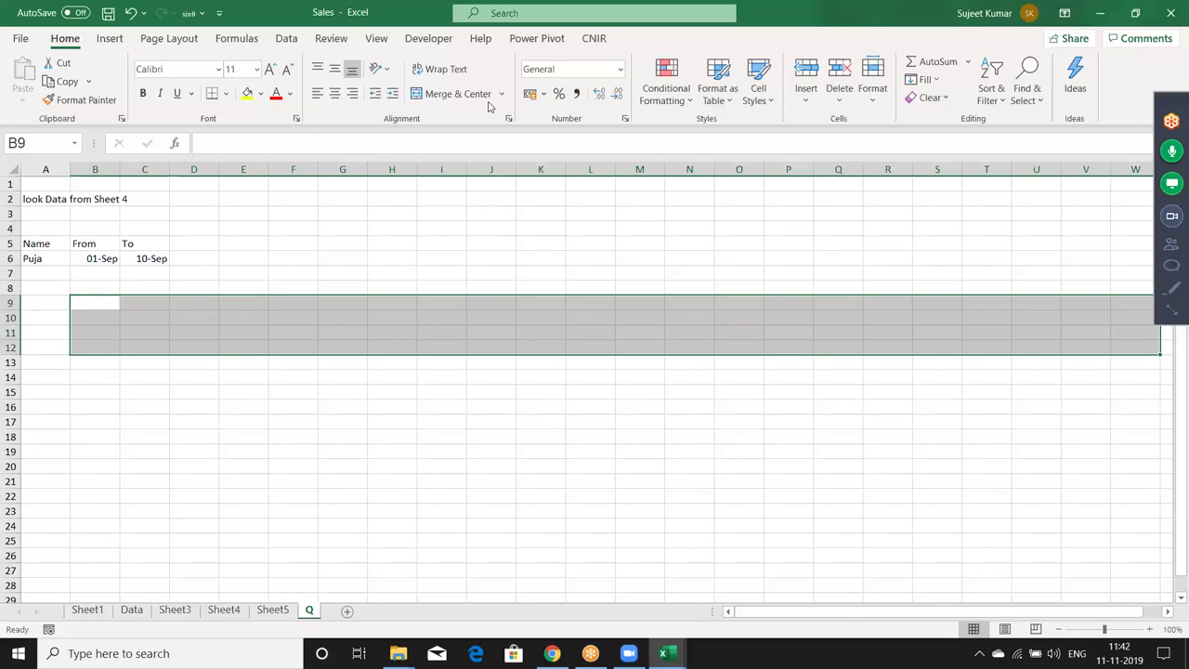
pyautogui.click(247, 97)
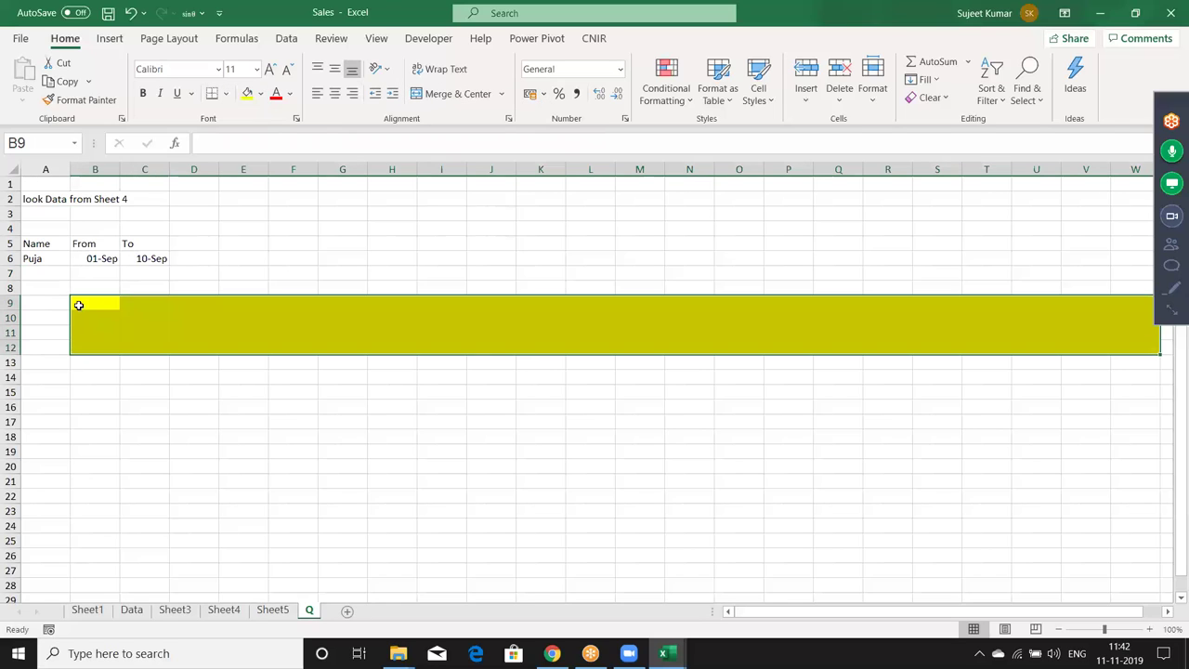
# Save the Sales workbook from the Quick Access Toolbar.
pyautogui.click(77, 305)
pyautogui.click(77, 314)
pyautogui.moveTo(77, 313)
pyautogui.mouseDown()
pyautogui.moveTo(525, 326)
pyautogui.moveTo(505, 318)
pyautogui.mouseUp()
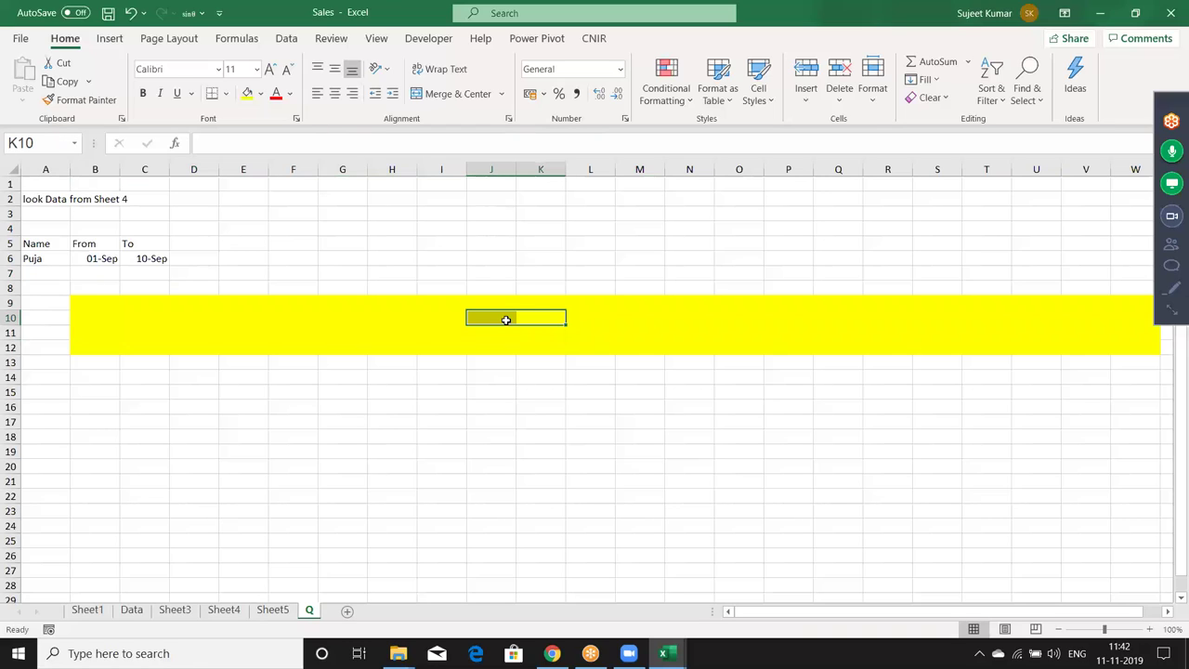
pyautogui.click(451, 277)
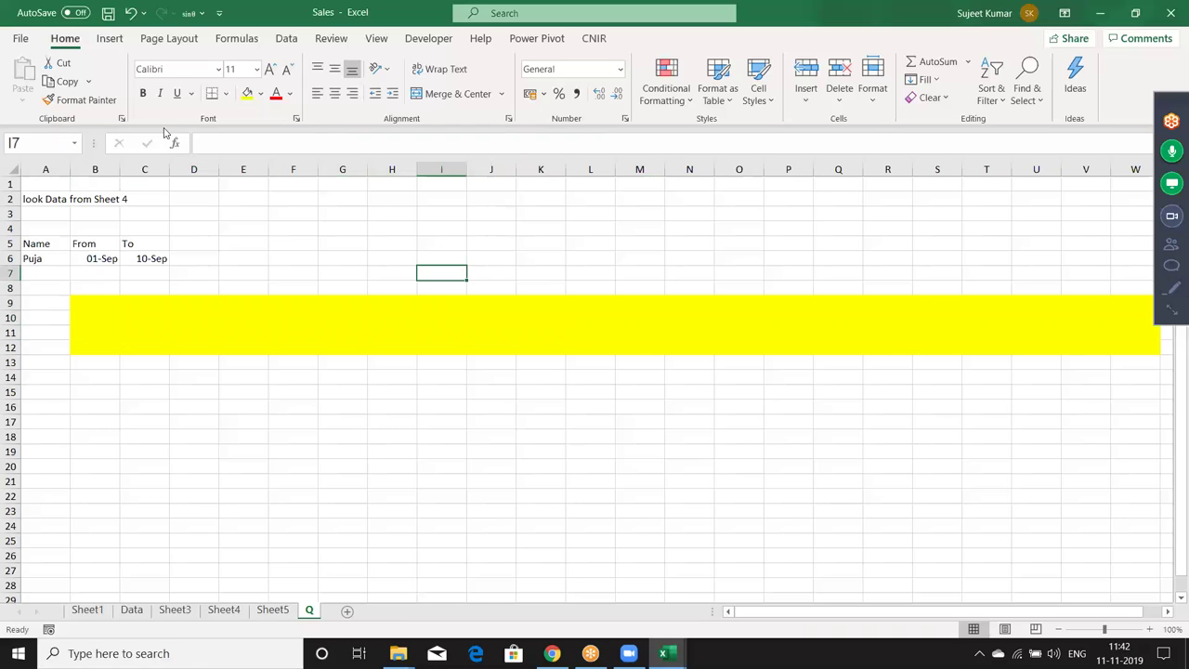
pyautogui.click(108, 13)
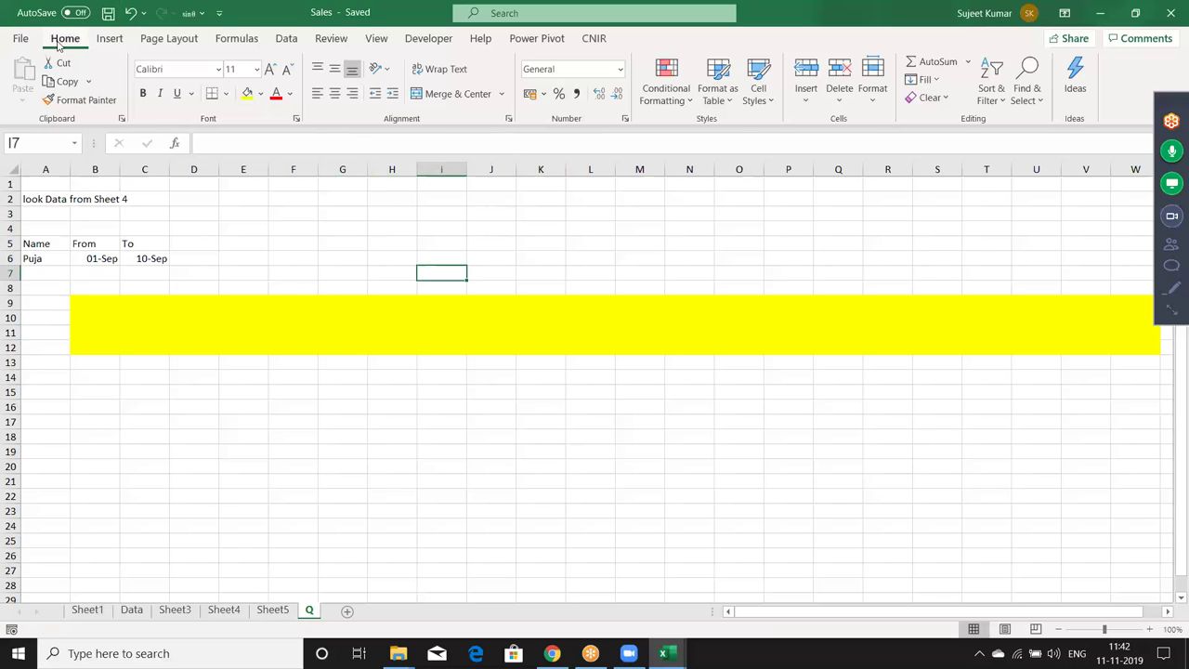
# Switch back to Sheet1 and bring up the Chrome browser.
pyautogui.click(90, 612)
pyautogui.click(127, 613)
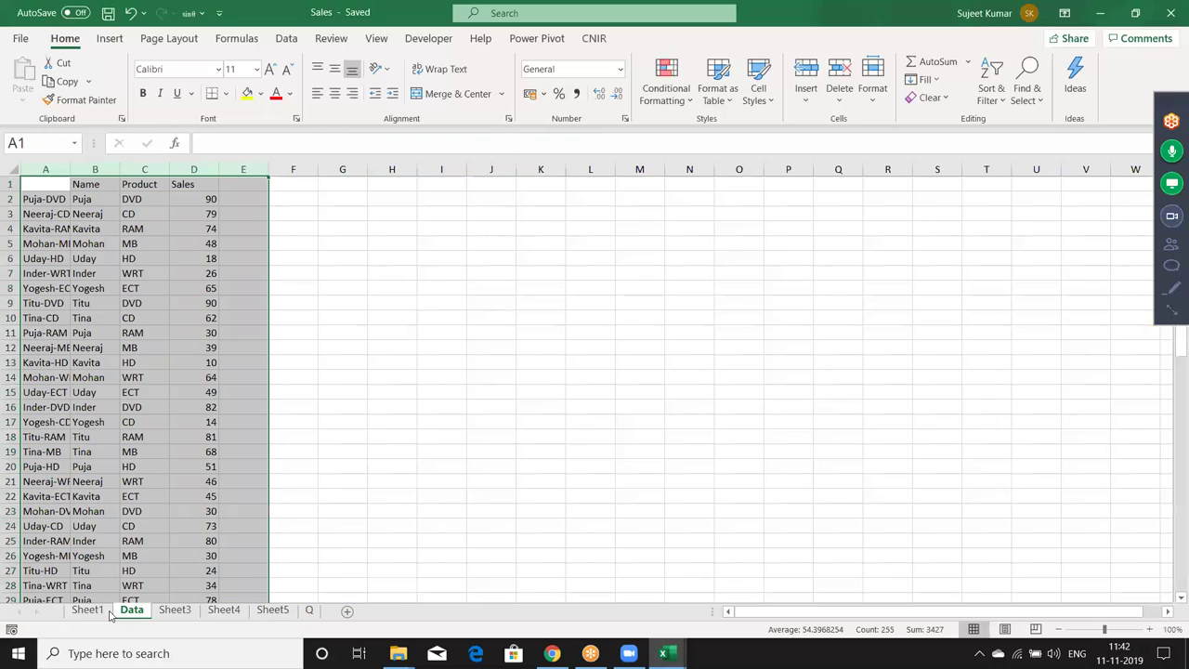
pyautogui.click(102, 613)
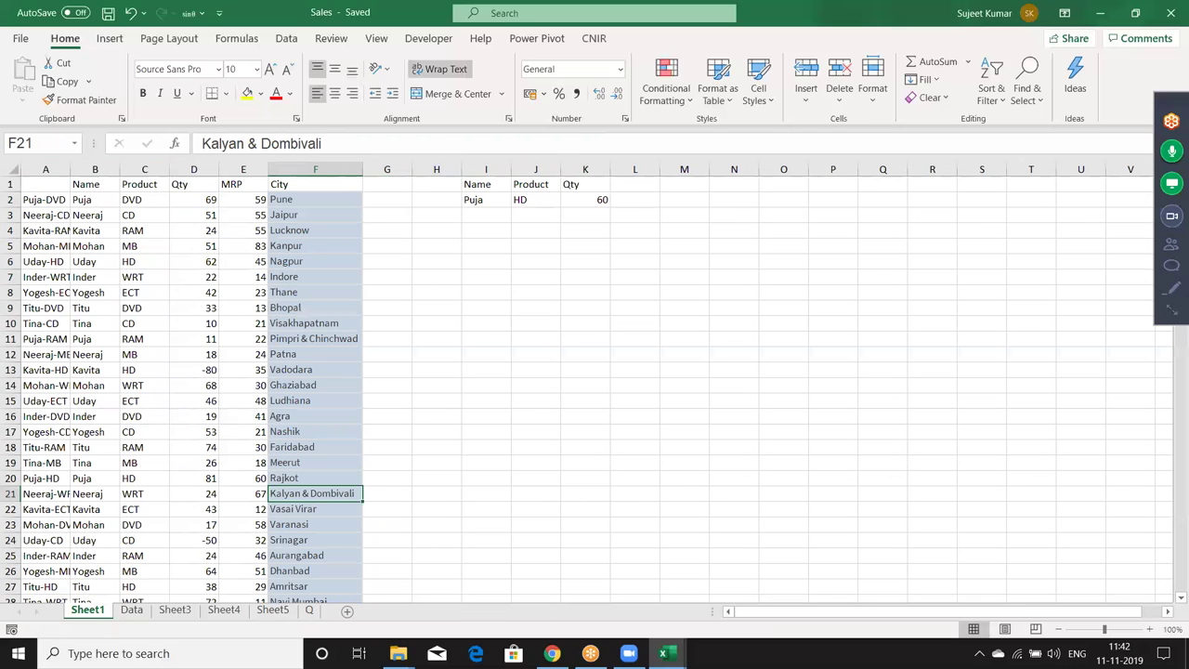
pyautogui.click(551, 652)
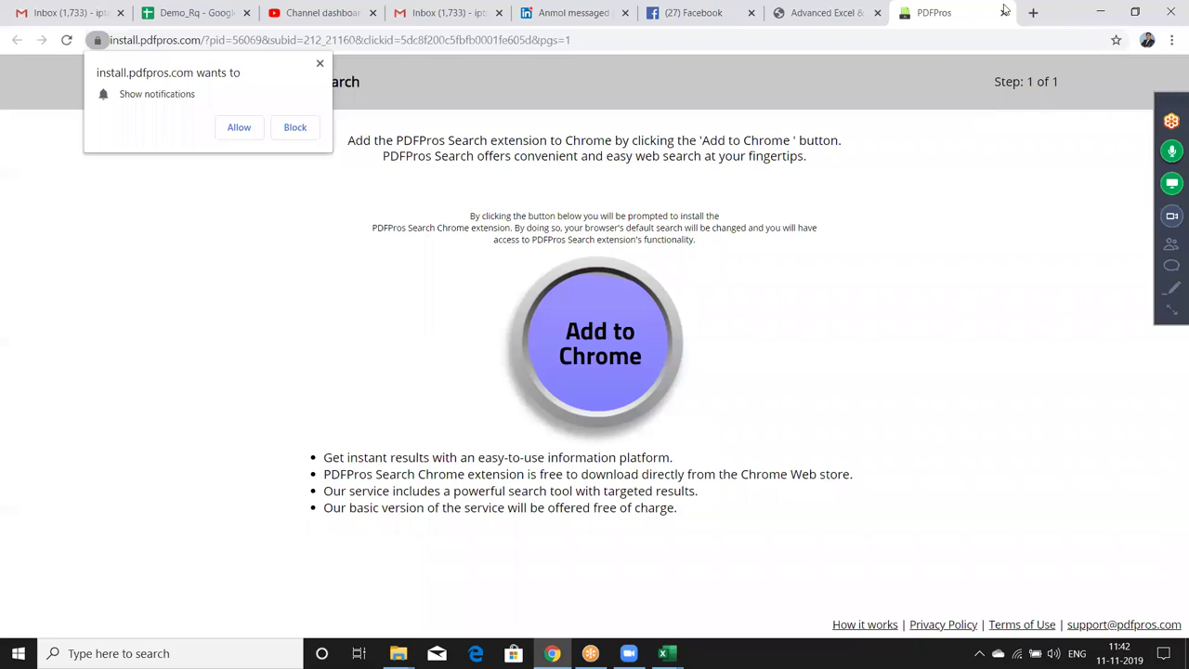
# Close the PDFPros tab and start a new Gmail message.
pyautogui.click(1003, 13)
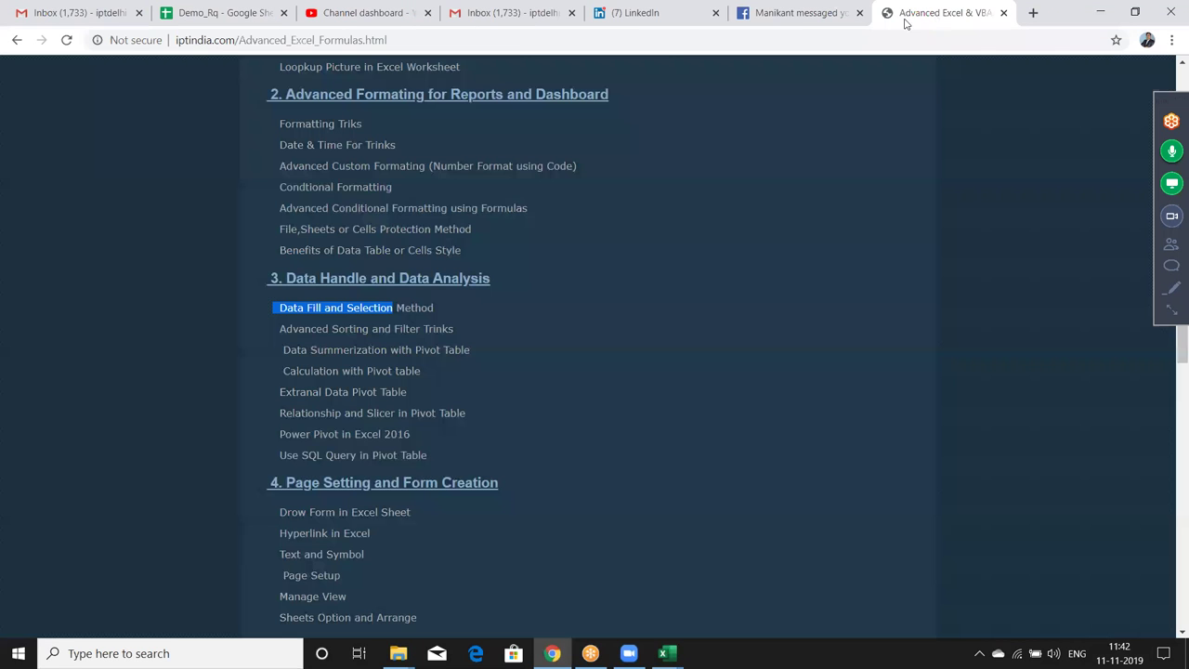
pyautogui.click(400, 20)
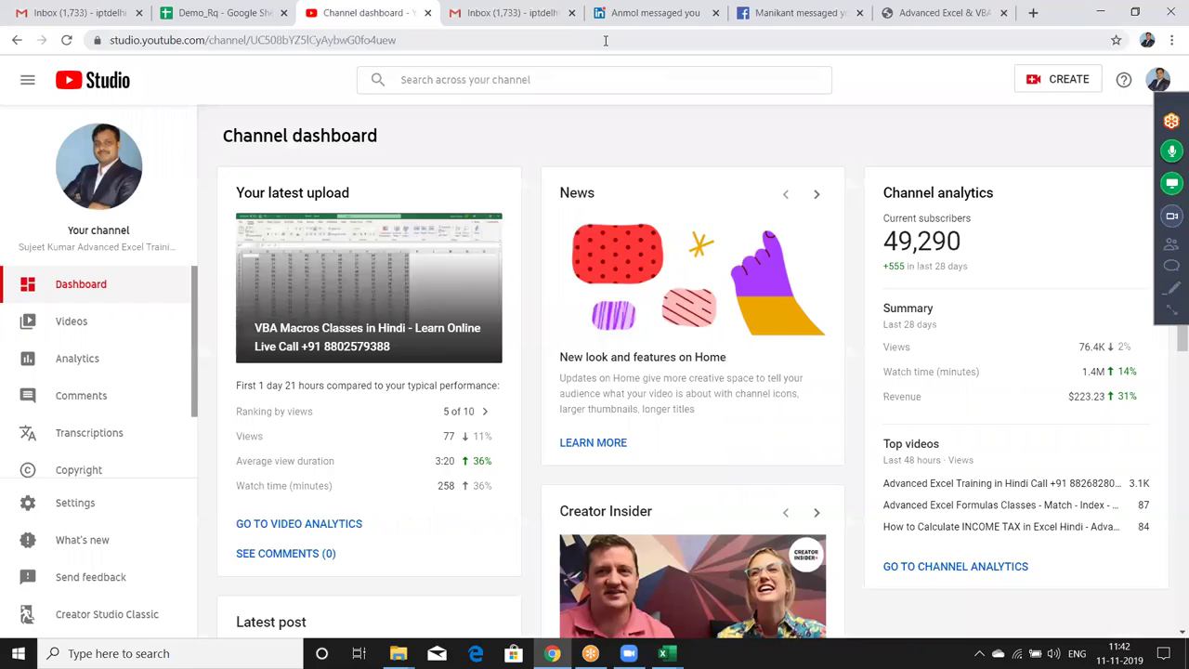
pyautogui.click(523, 28)
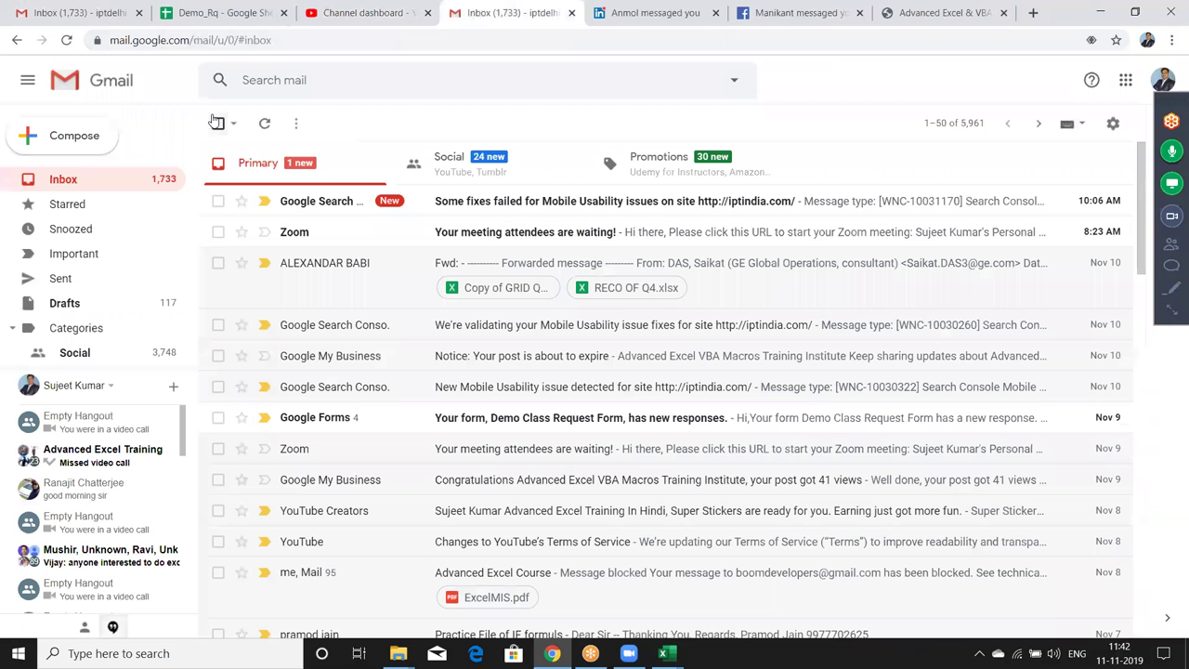
pyautogui.click(110, 144)
pyautogui.click(824, 350)
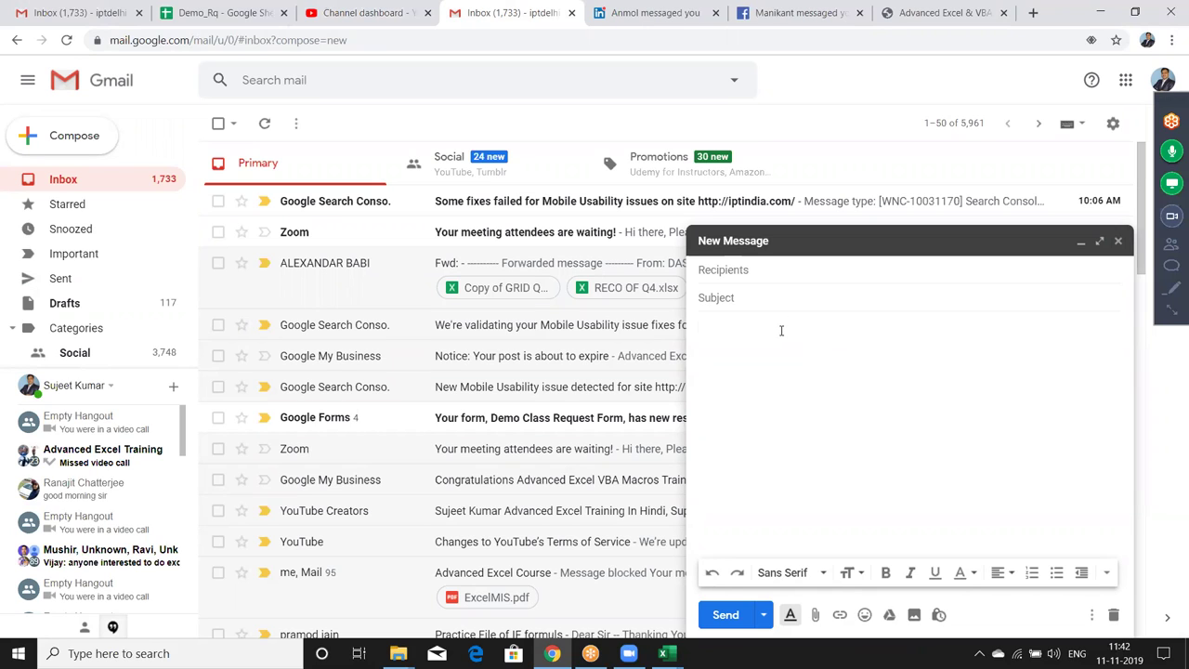
# Add four recipients to the To field using autocomplete suggestions.
pyautogui.click(828, 269)
pyautogui.write('resh')
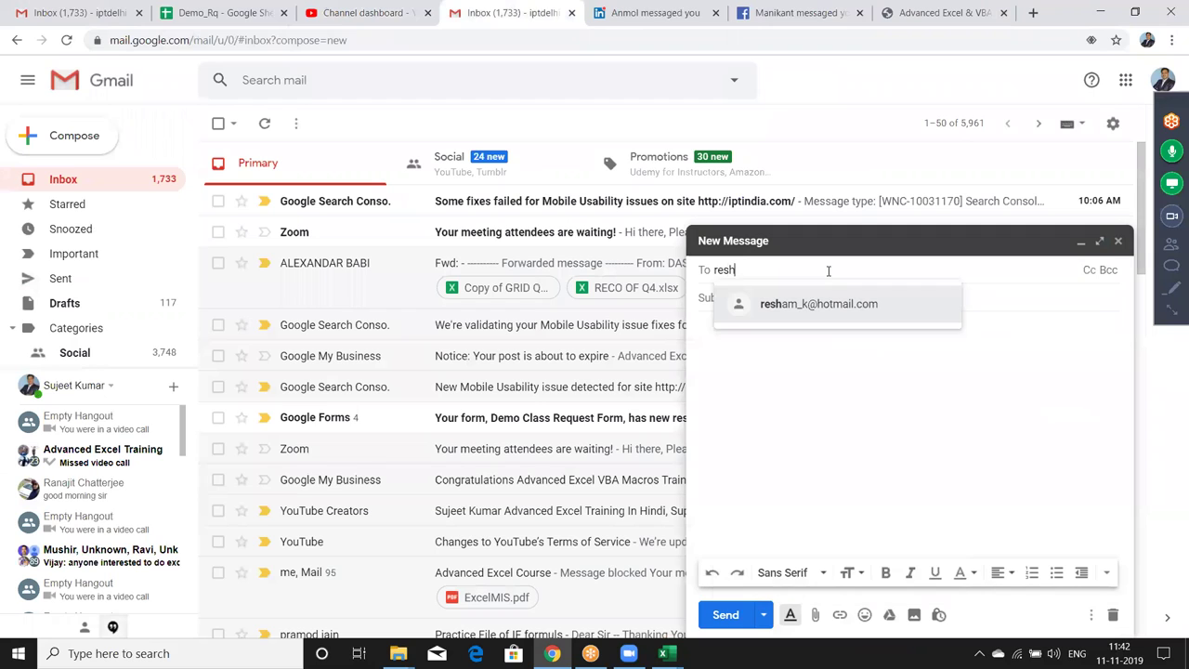
pyautogui.press('Return')
pyautogui.write('otmail.com o')
pyautogui.press('Return')
pyautogui.write('r')
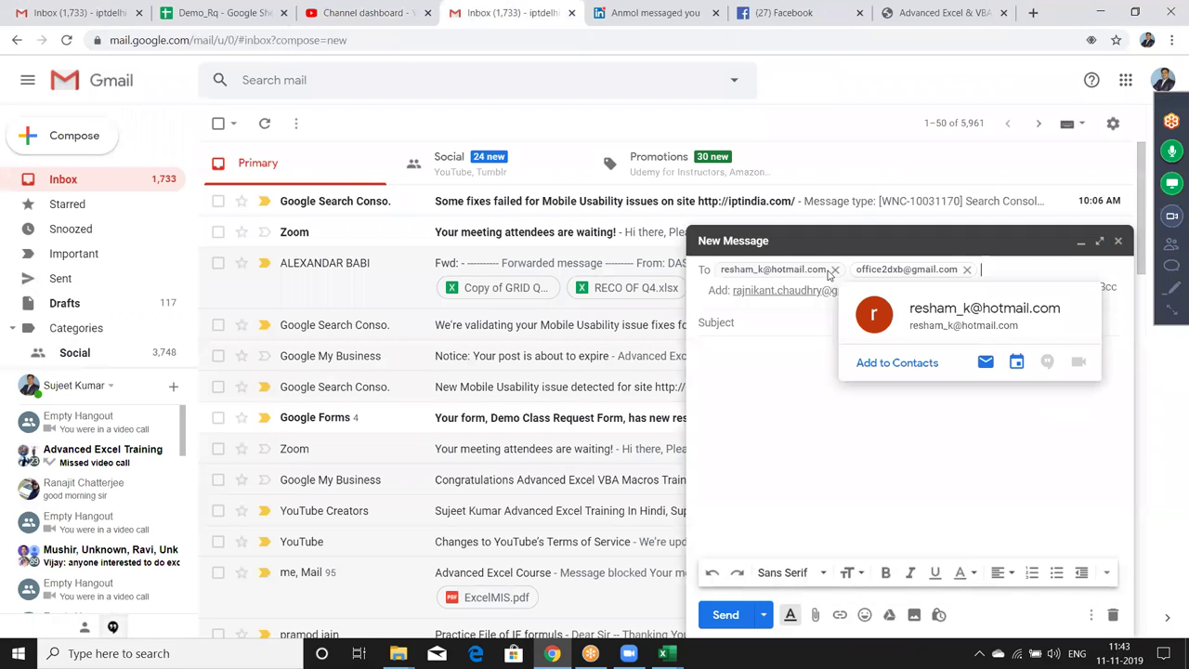
pyautogui.write('e')
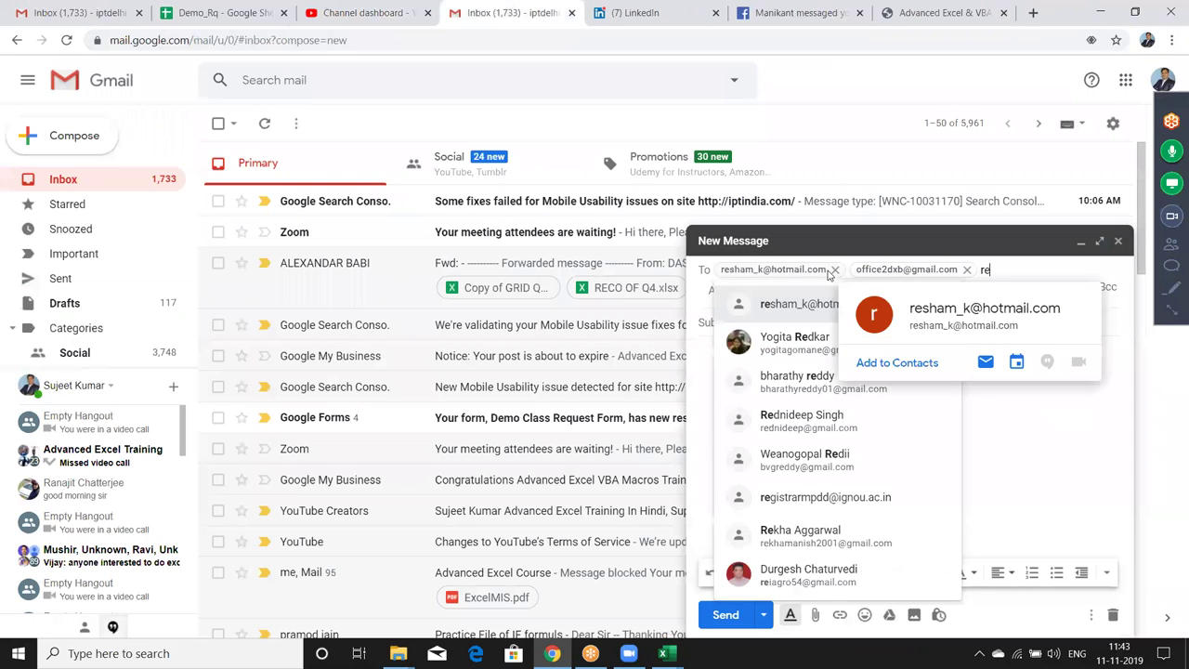
pyautogui.write('j')
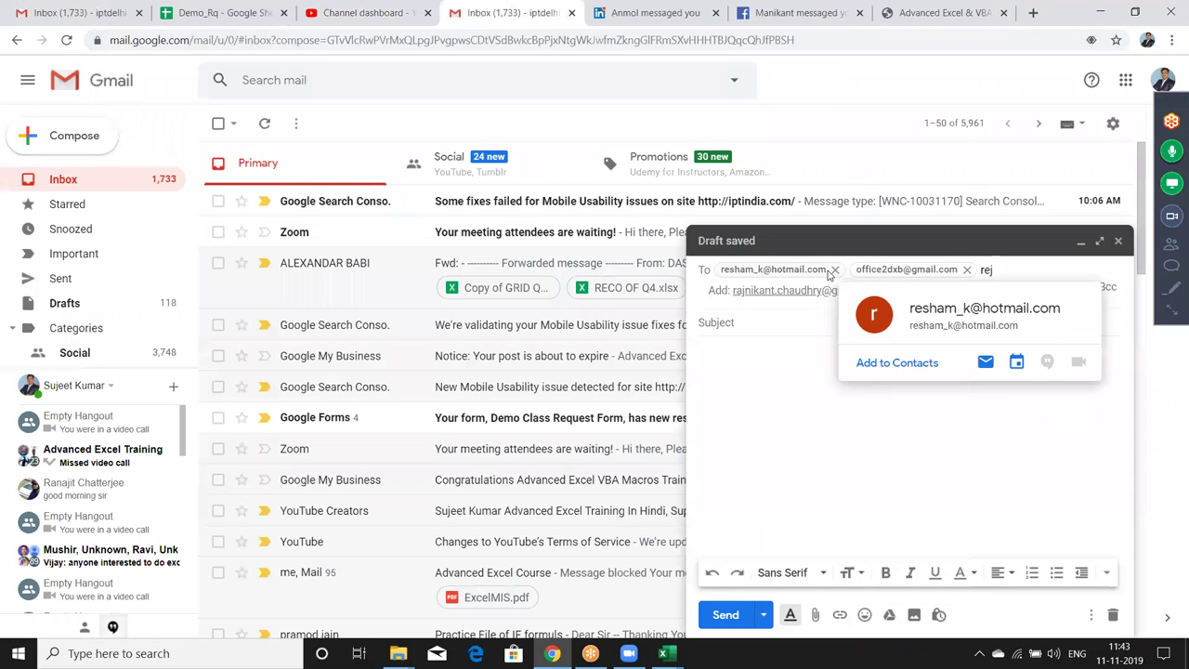
pyautogui.click(799, 290)
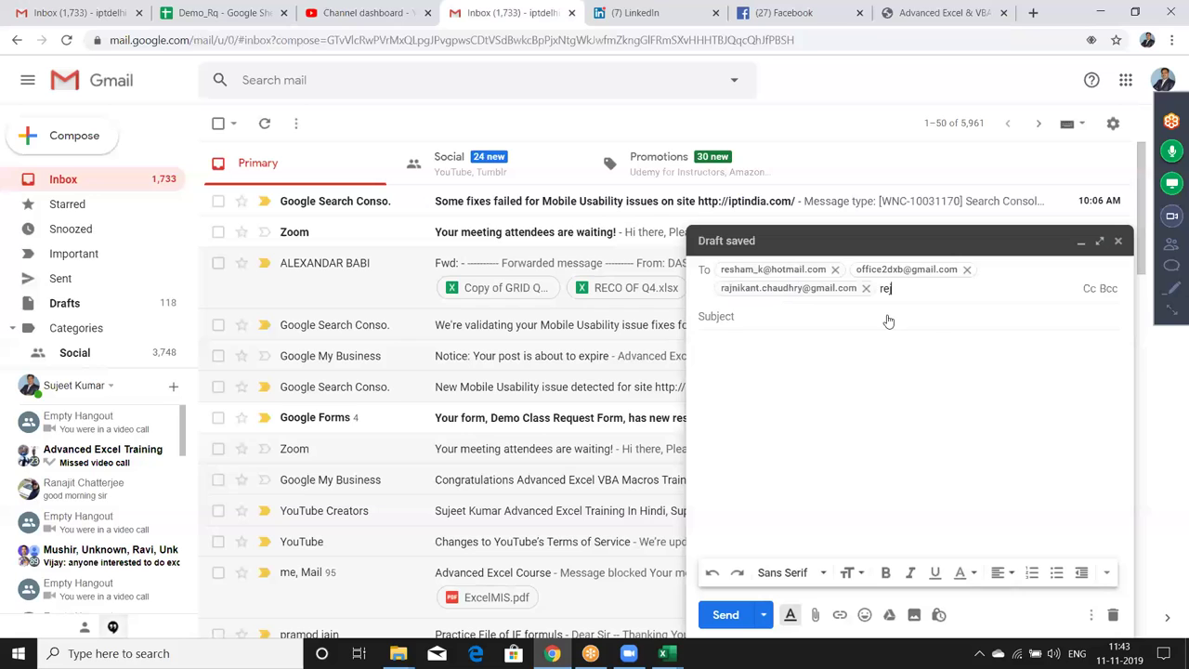
pyautogui.click(819, 310)
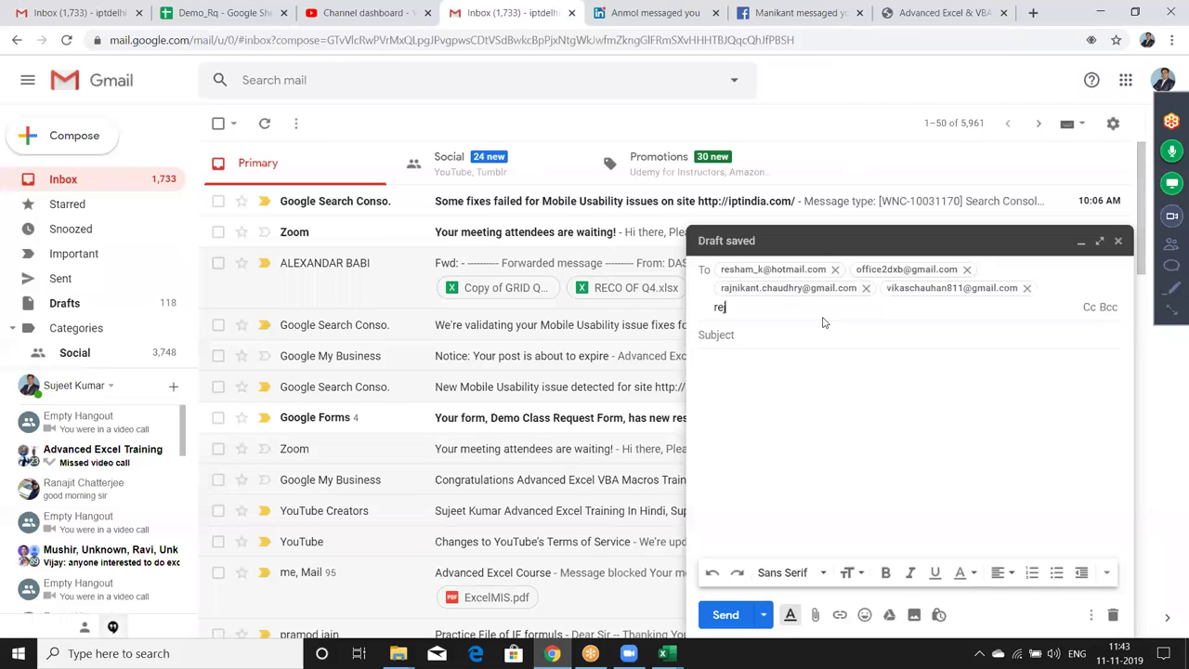
# Clear the leftover letters and start searching for a fifth contact by name.
pyautogui.press('BackSpace')
pyautogui.press('BackSpace')
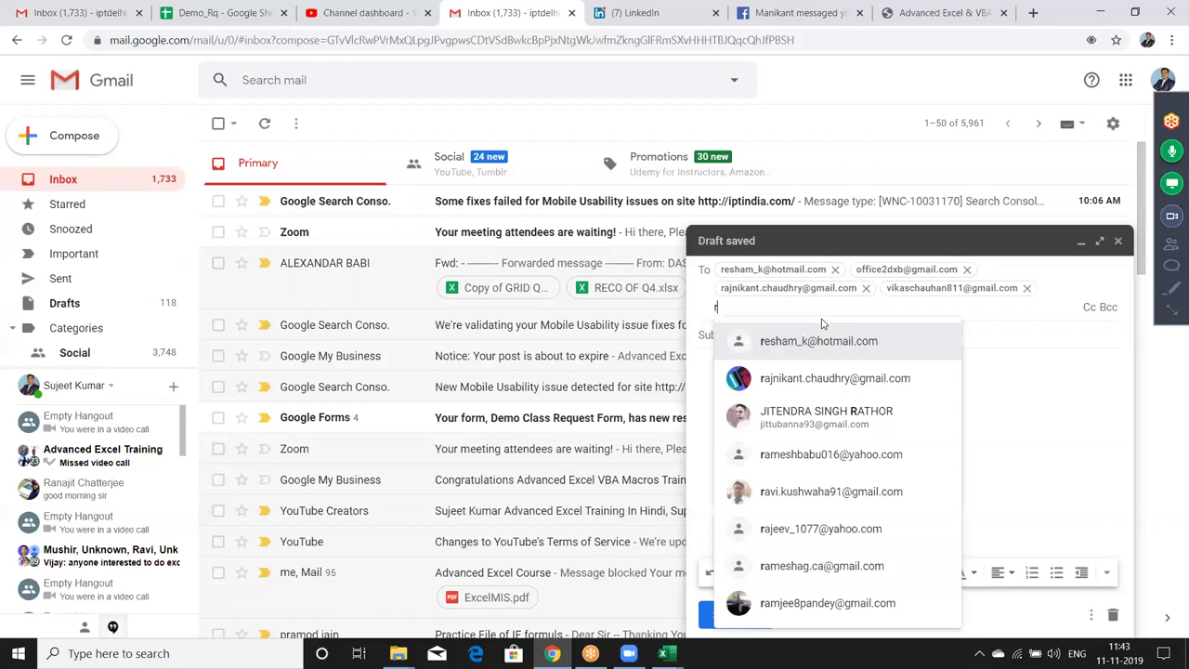
pyautogui.press('BackSpace')
pyautogui.write('saga')
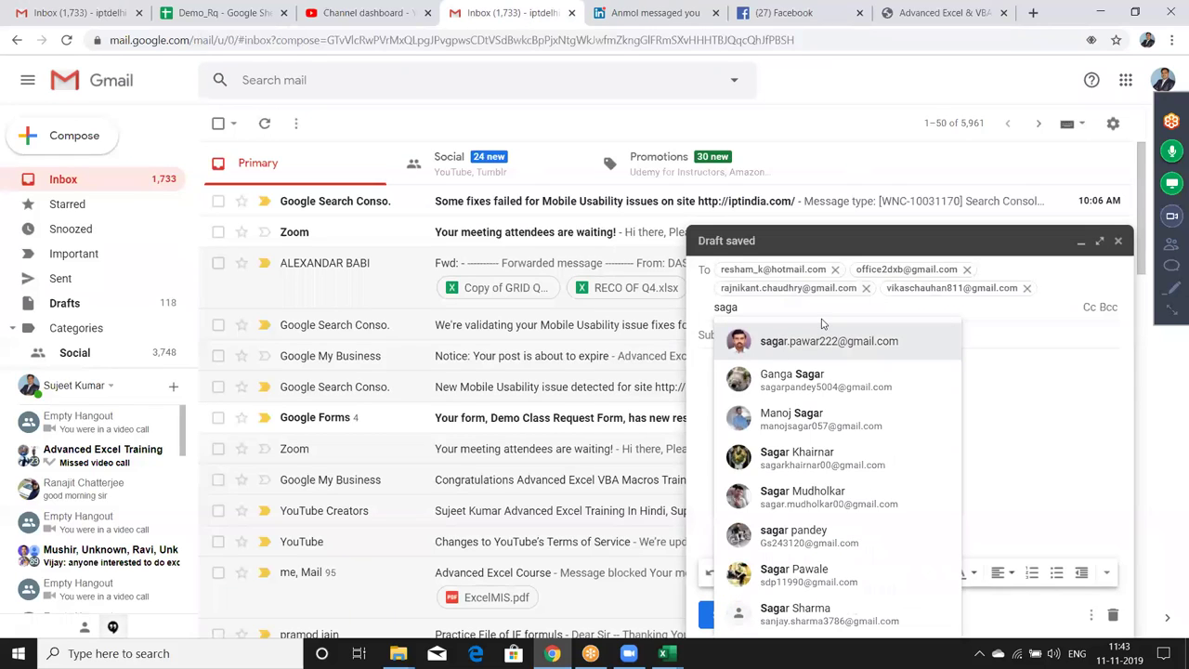
pyautogui.write('r')
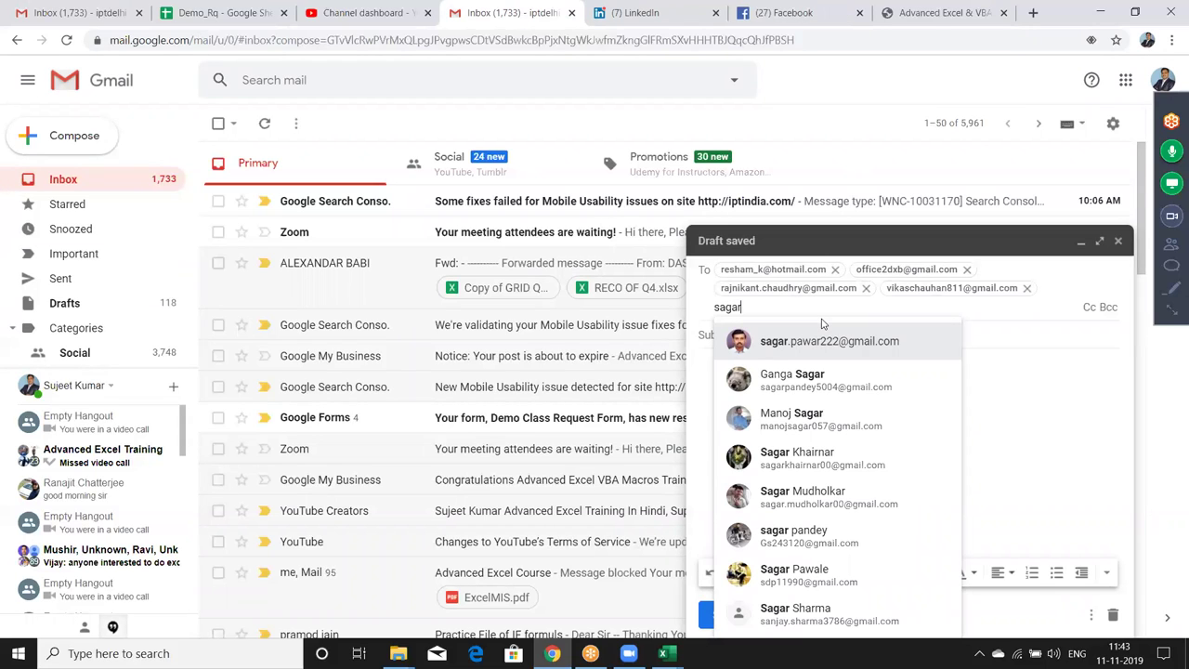
pyautogui.write(' b')
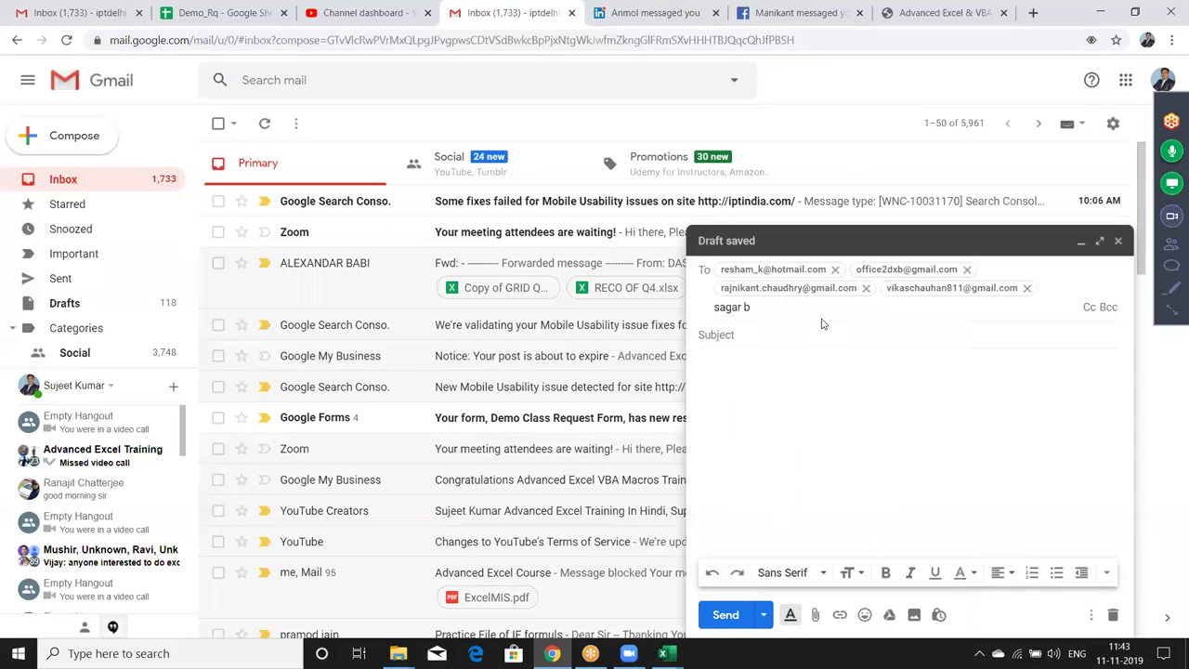
pyautogui.press('BackSpace')
pyautogui.press('BackSpace')
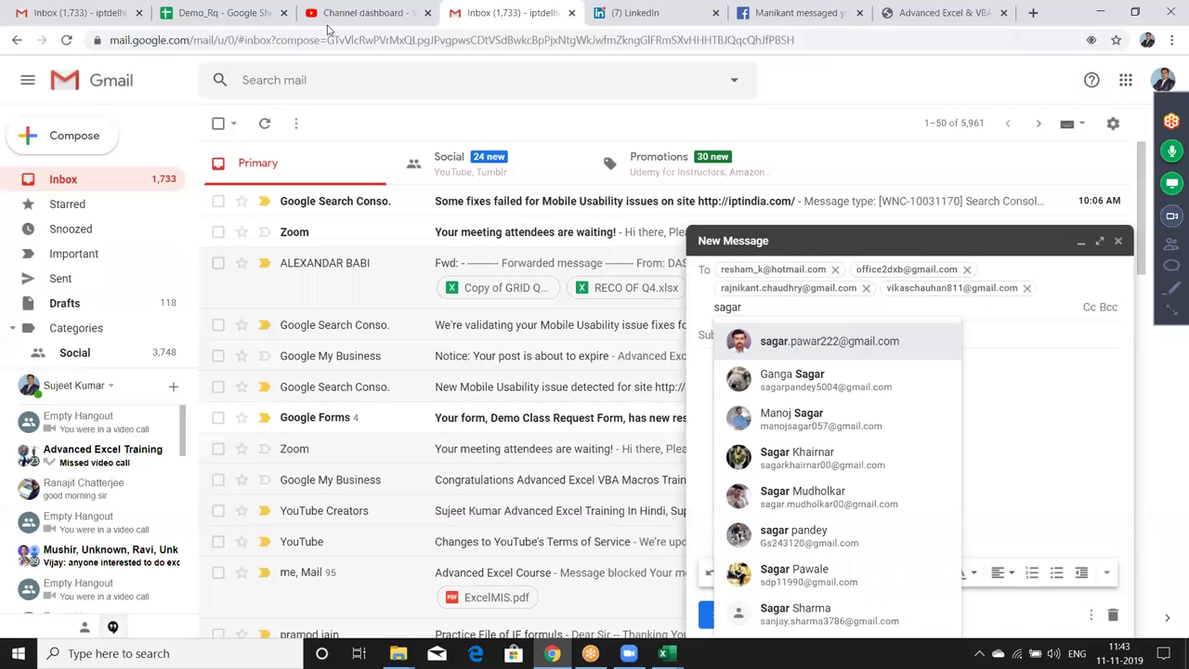
# Copy the contact's e-mail address from cell B373 of Demo_Rq, then return to Gmail.
pyautogui.click(242, 28)
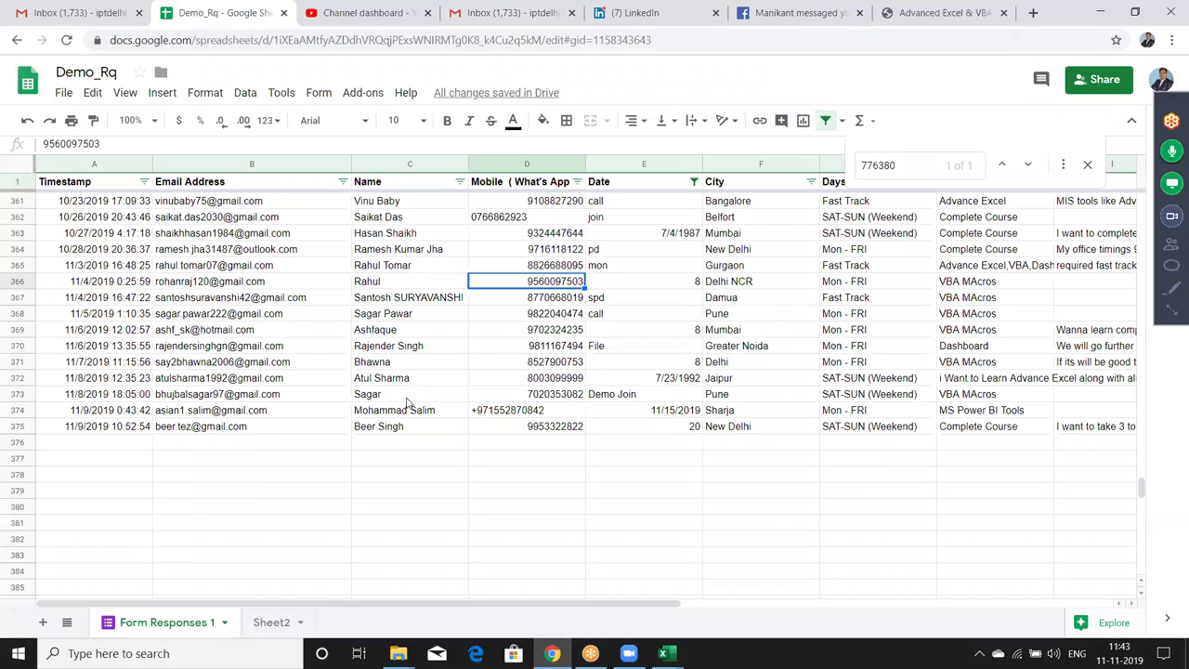
pyautogui.click(405, 397)
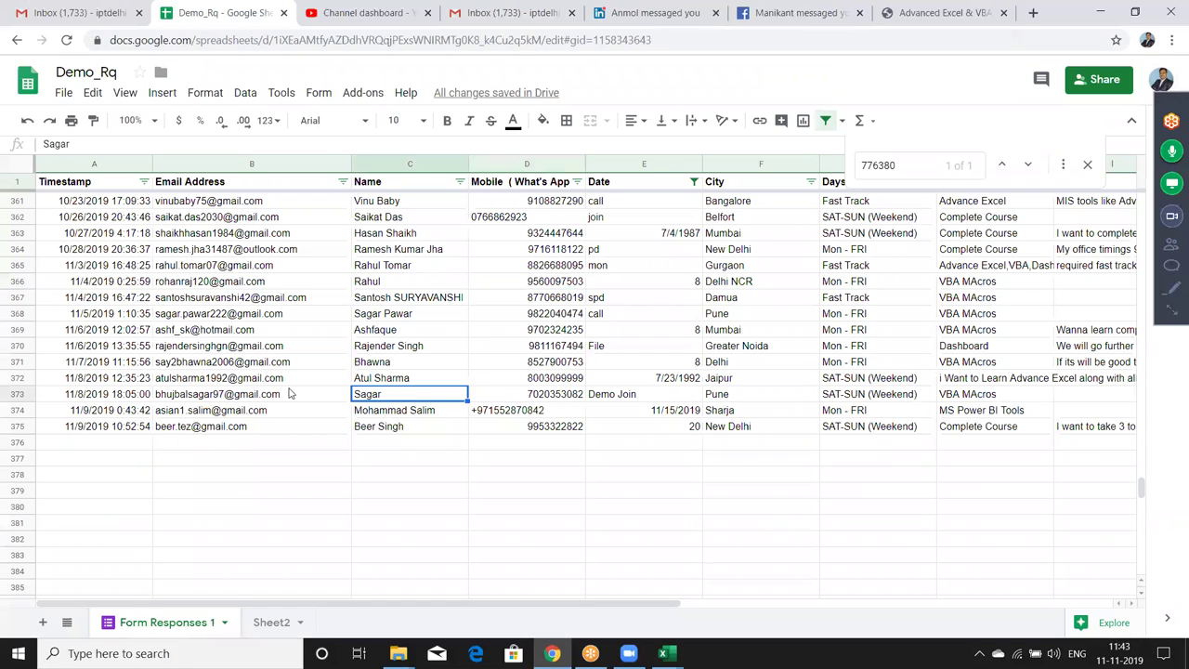
pyautogui.click(290, 392)
pyautogui.hotkey('ctrl', 'c')
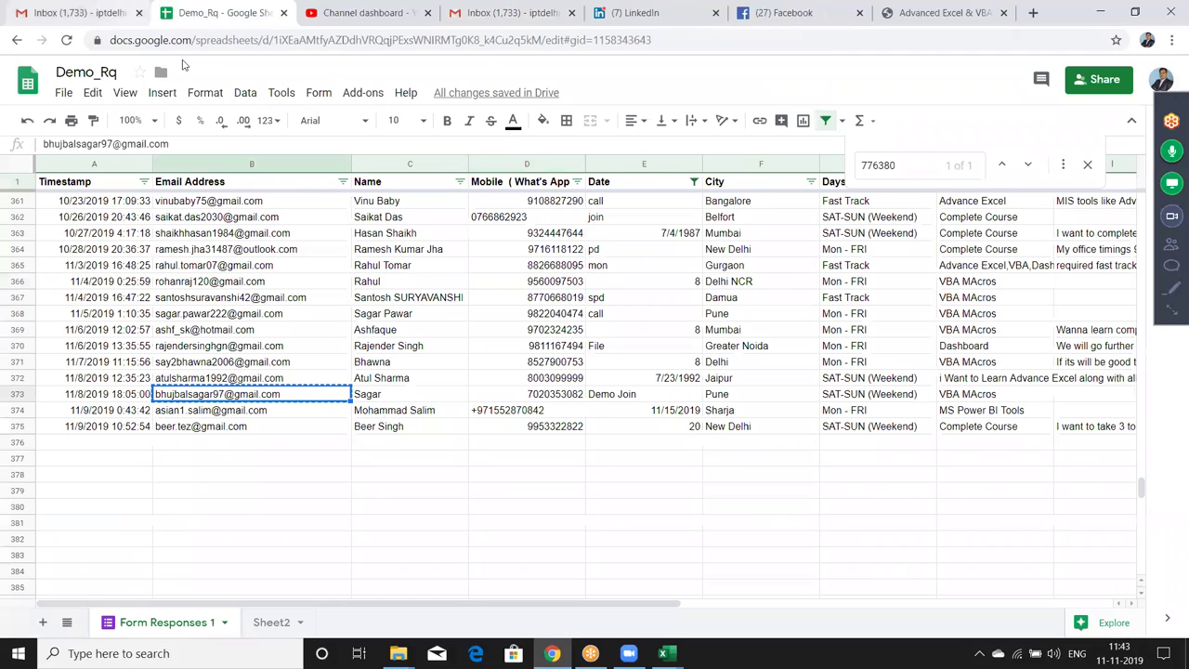
pyautogui.click(27, 13)
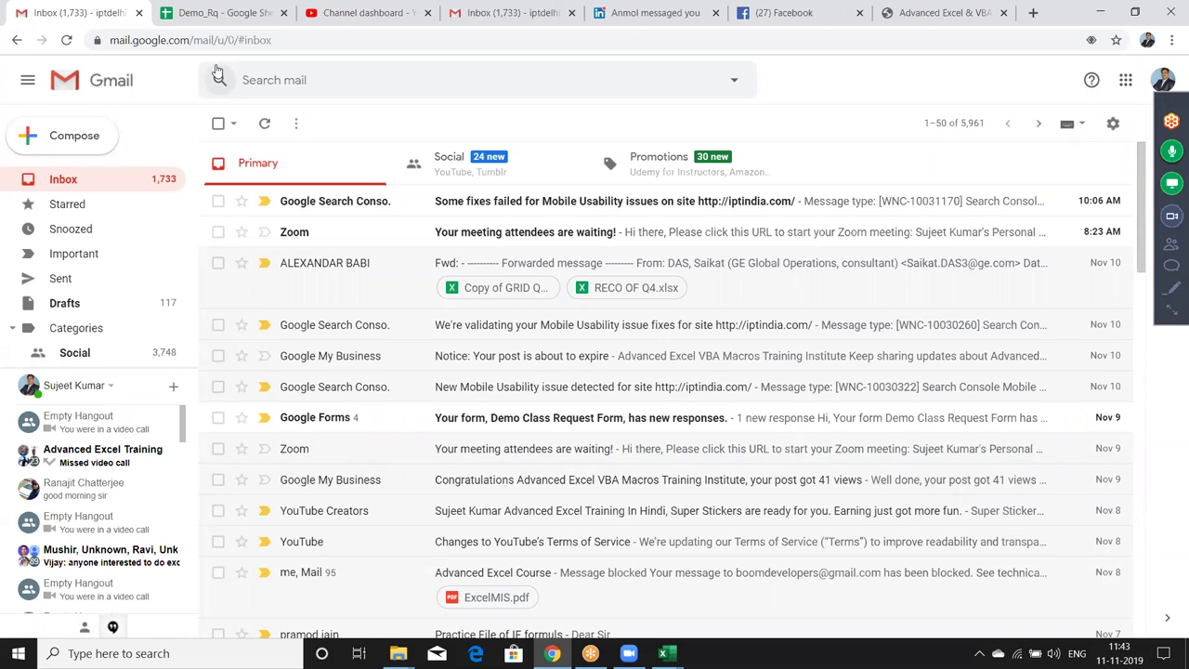
# Erase the half-typed contact name and enter the subject 'file'.
pyautogui.click(555, 18)
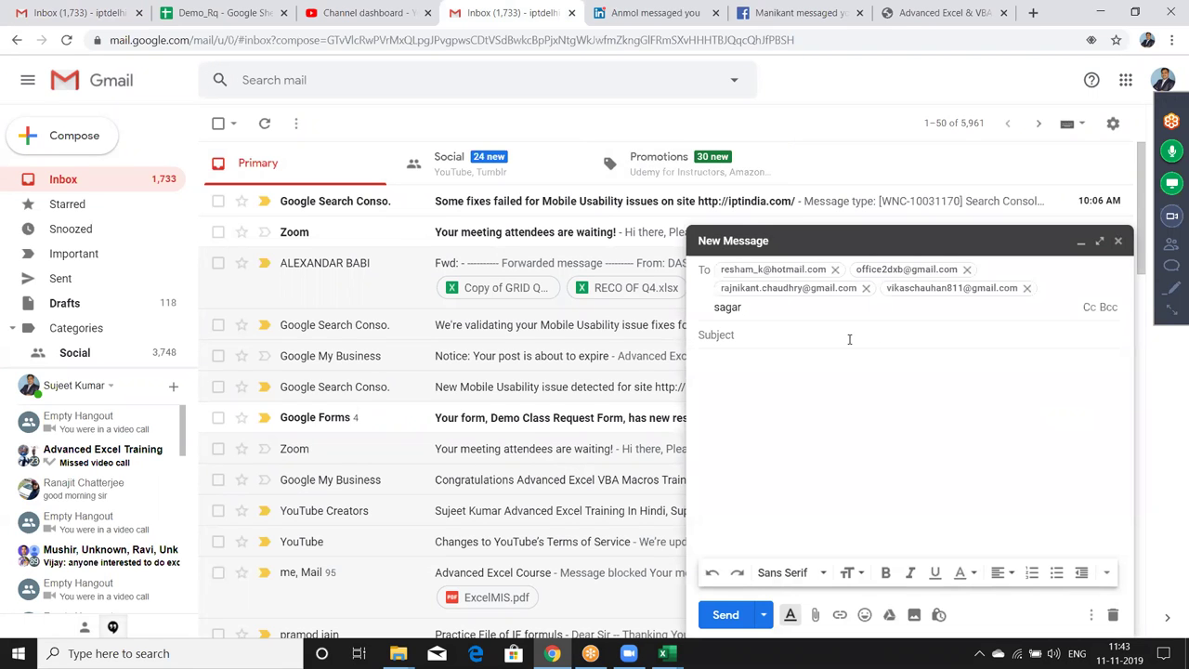
pyautogui.press('BackSpace')
pyautogui.press('BackSpace')
pyautogui.press('BackSpace')
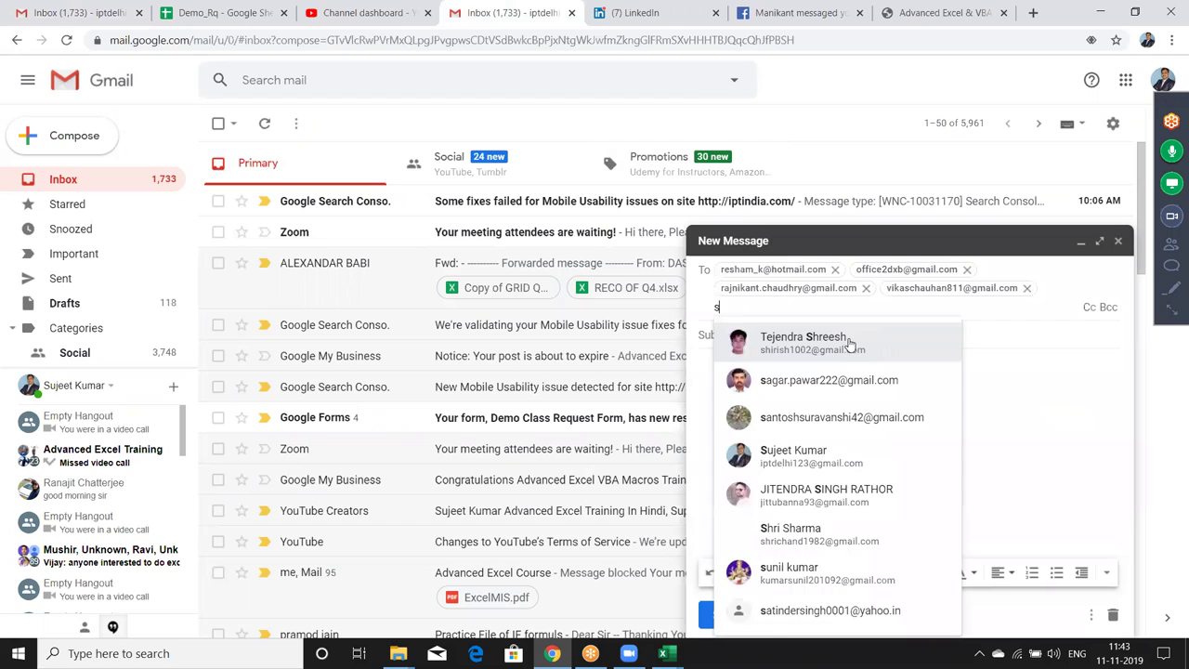
pyautogui.press('BackSpace')
pyautogui.press('BackSpace')
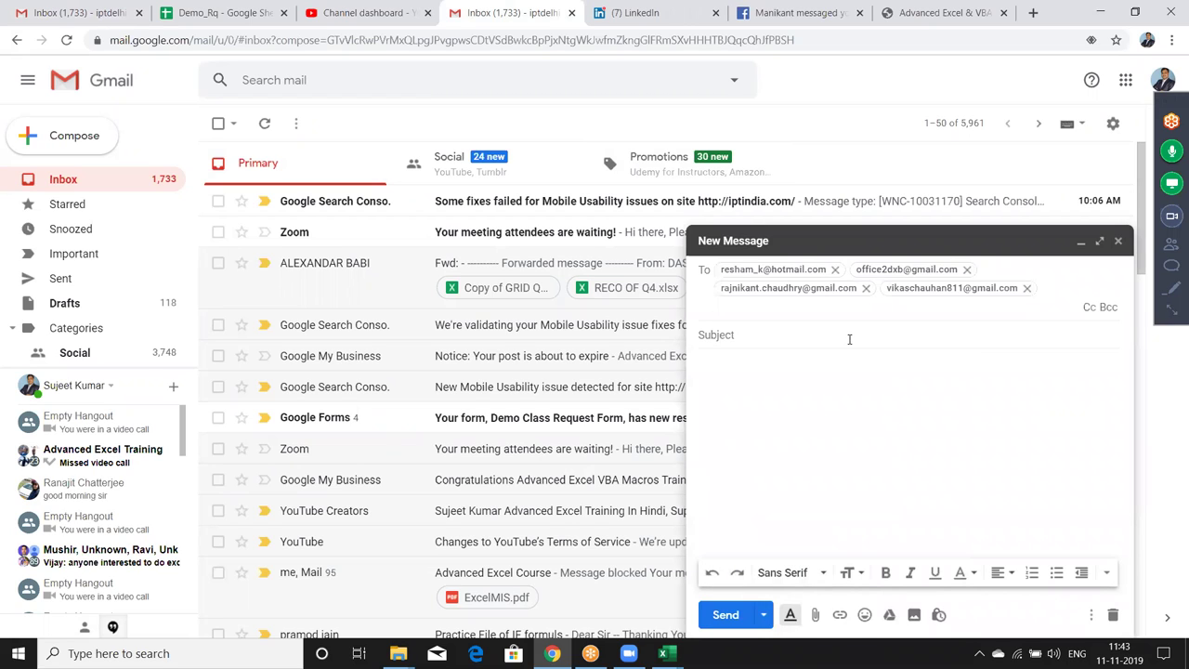
pyautogui.click(792, 338)
pyautogui.write('file')
pyautogui.press('Tab')
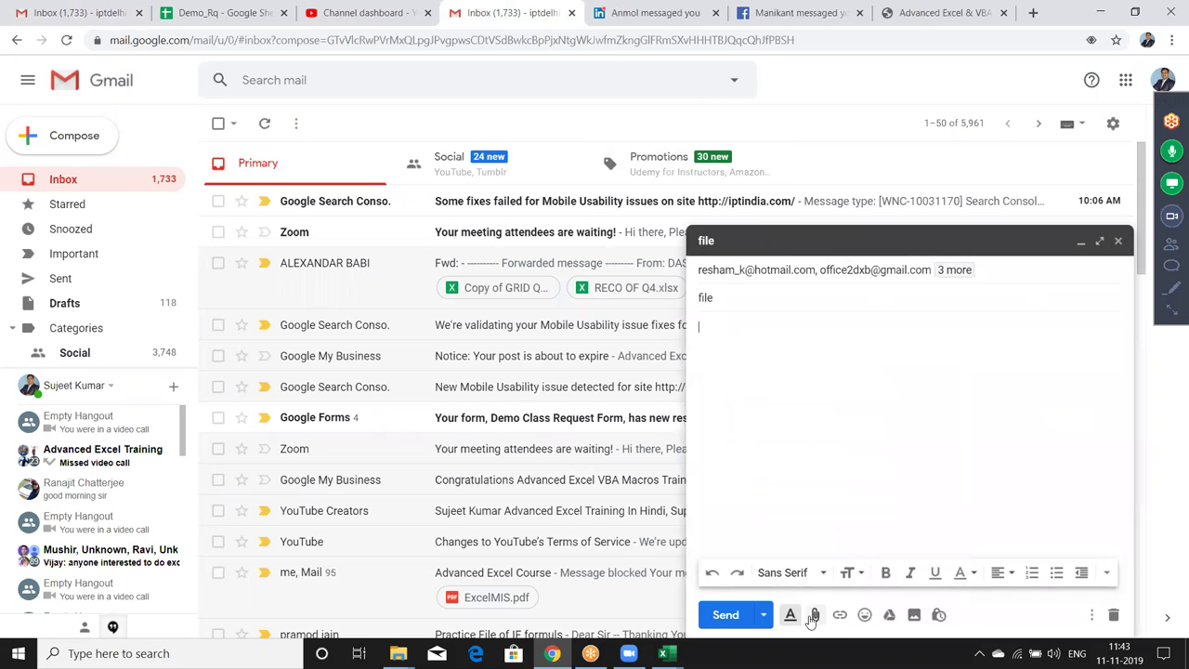
# Attach the Sales workbook from the Desktop and send the message.
pyautogui.click(813, 616)
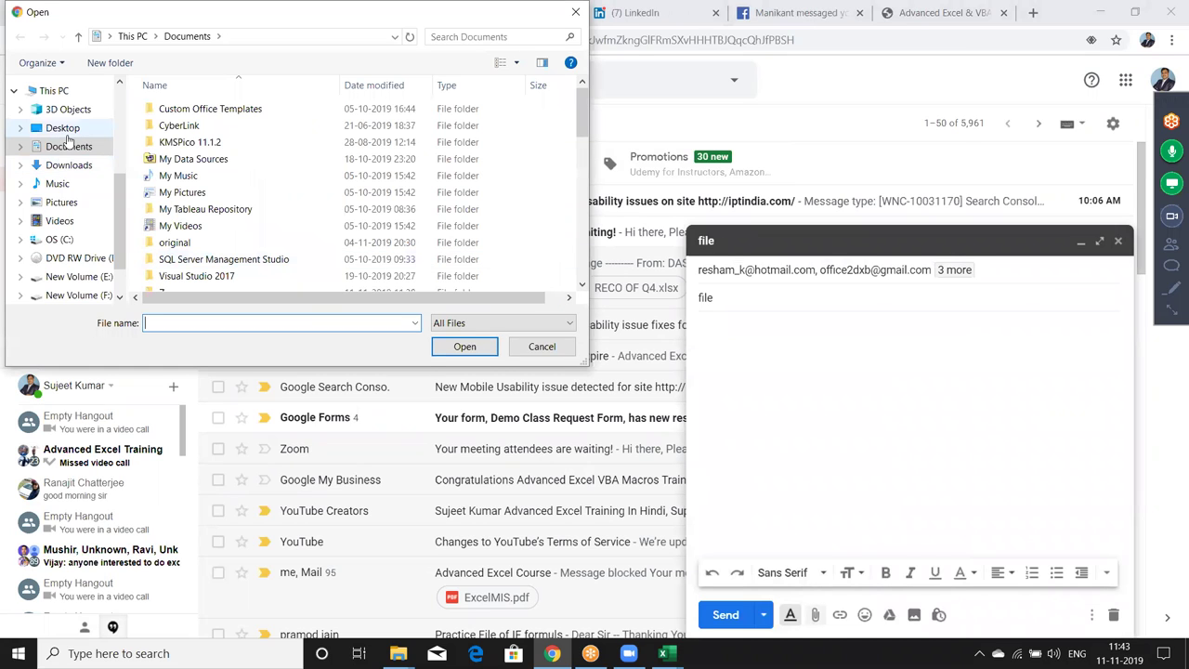
pyautogui.click(68, 131)
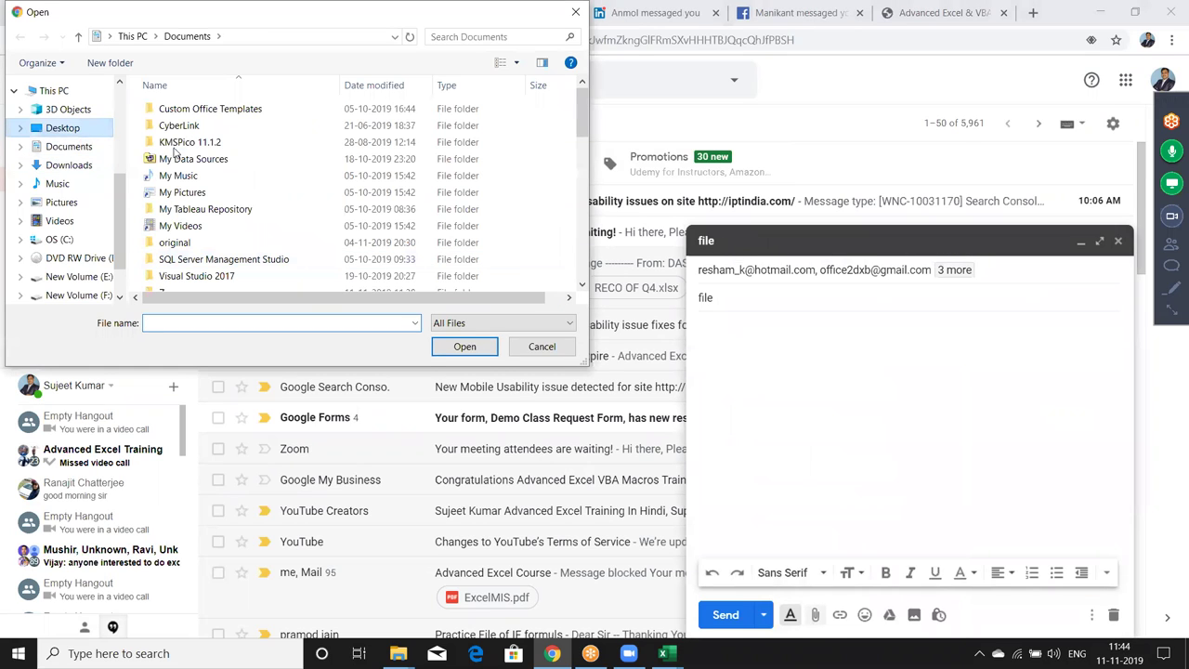
pyautogui.click(168, 261)
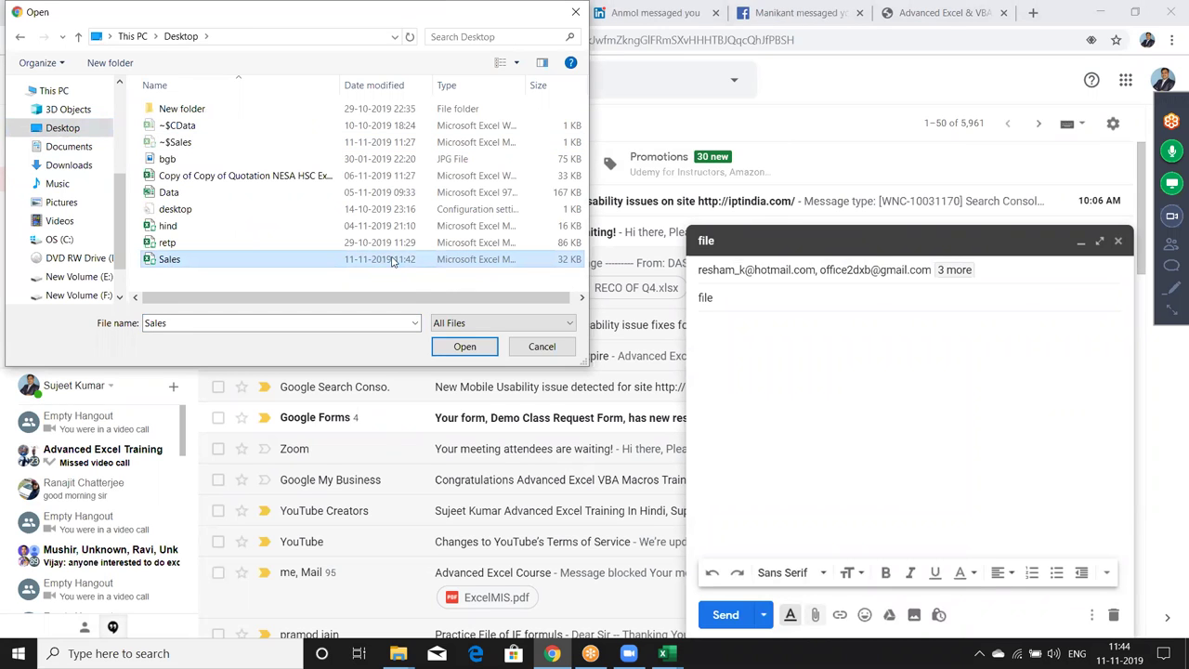
pyautogui.click(465, 346)
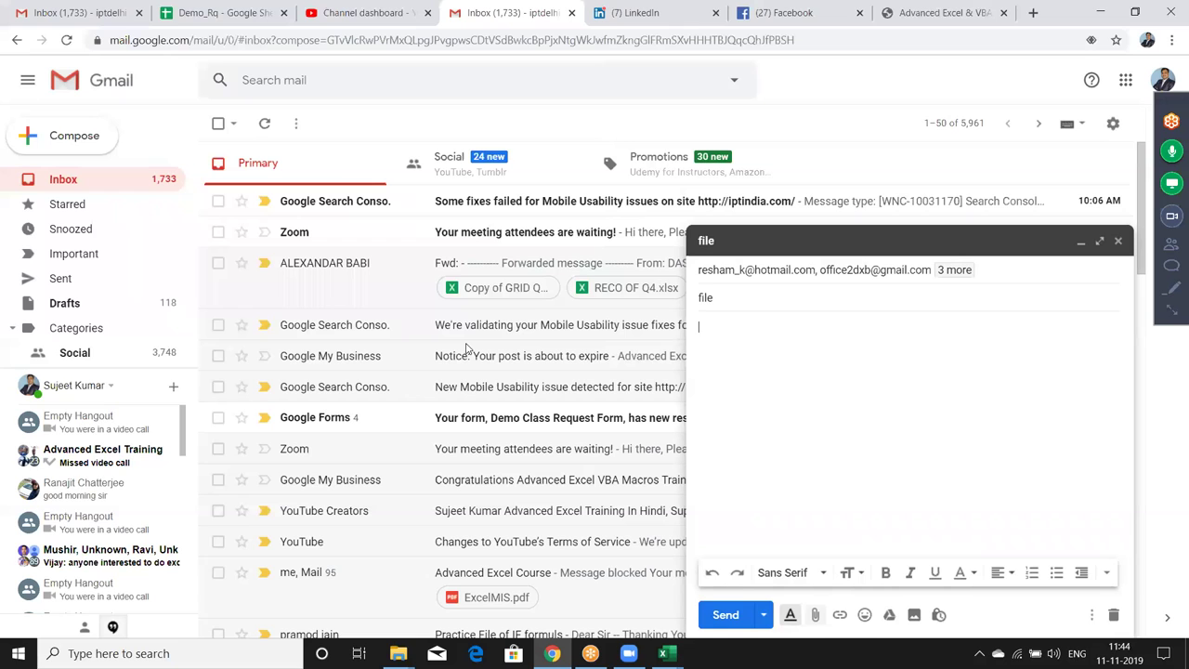
pyautogui.click(725, 615)
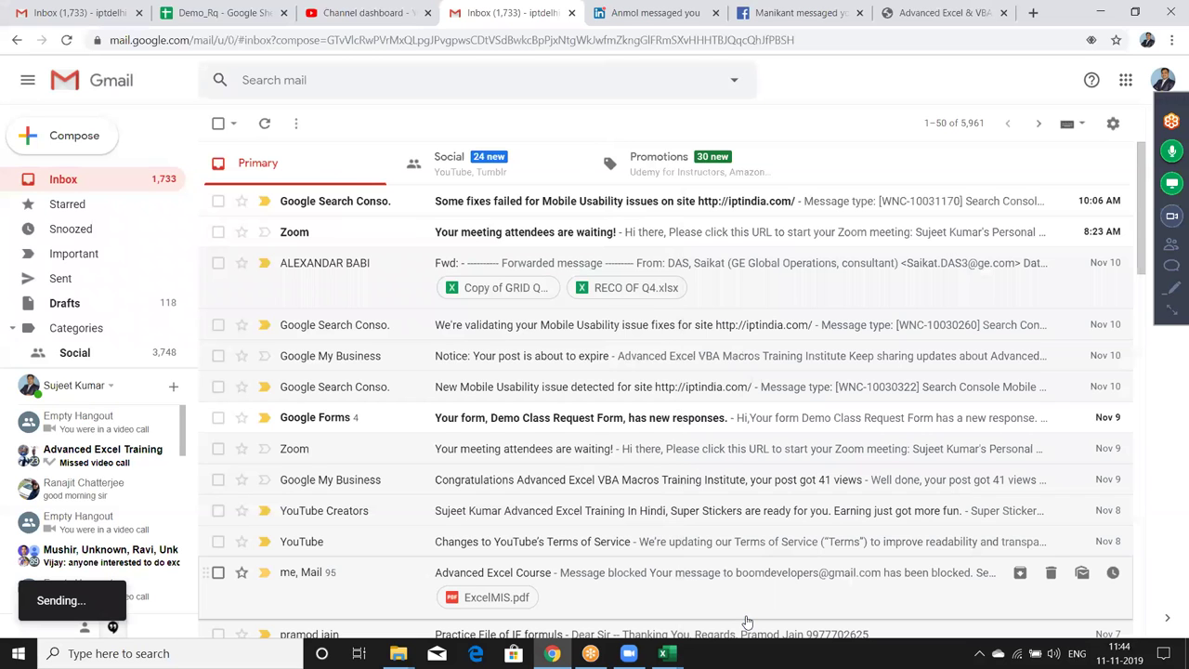